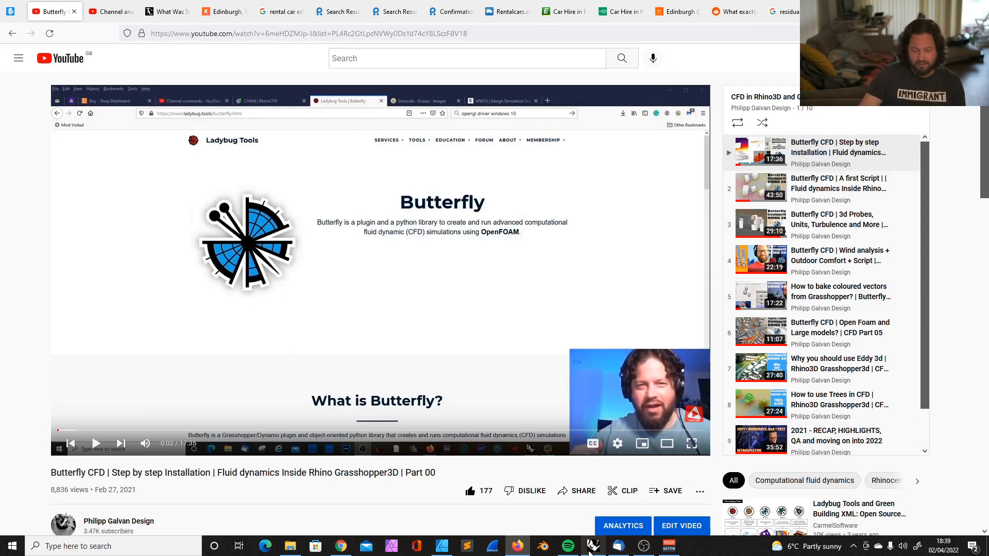
Switch to Rhino and move the Grasshopper window aside to uncover the model in the Perspective viewport
mouse_move(593, 547)
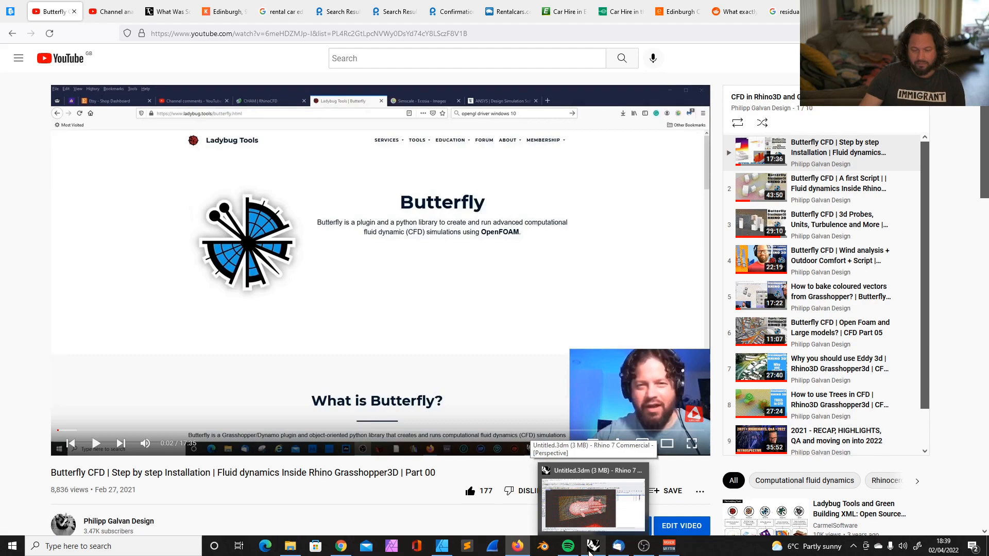
click(590, 548)
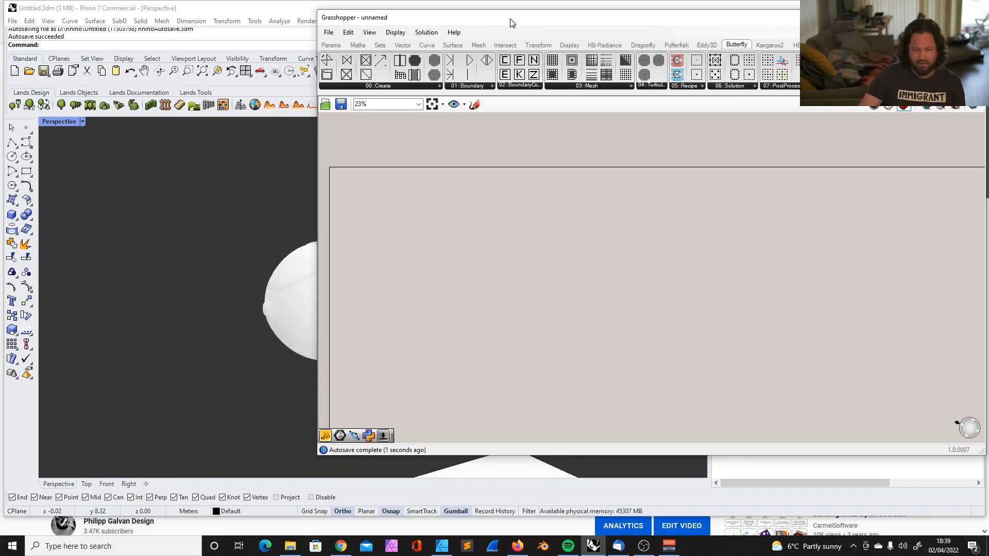
drag(510, 23, 746, 21)
scroll(355, 232, down, 10)
right_drag(360, 257, 372, 265)
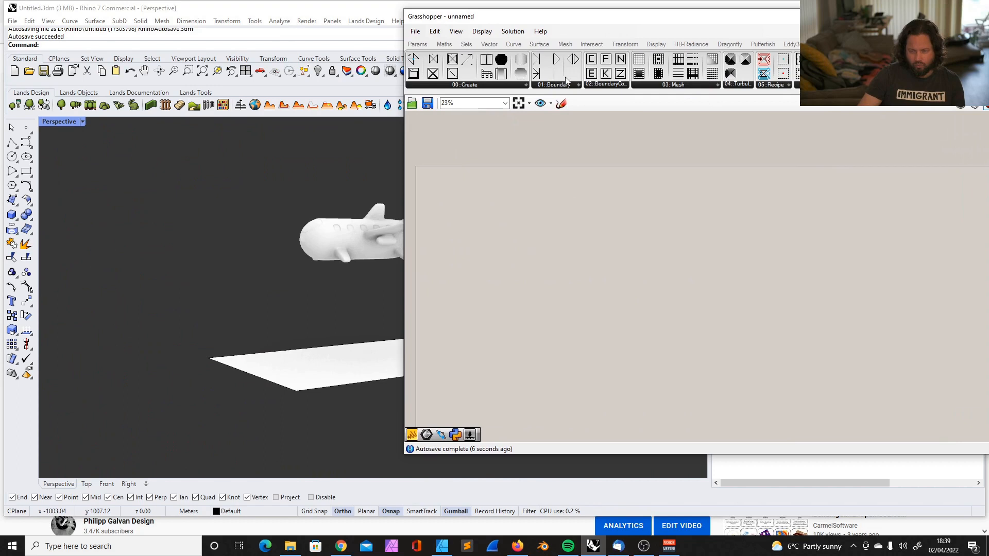
drag(524, 20, 728, 40)
Examine the toy plane and the flat ground surface beneath it from different angles and distances
right_drag(346, 230, 393, 303)
click(371, 286)
click(422, 355)
scroll(428, 356, down, 7)
right_drag(430, 361, 446, 382)
scroll(476, 353, up, 9)
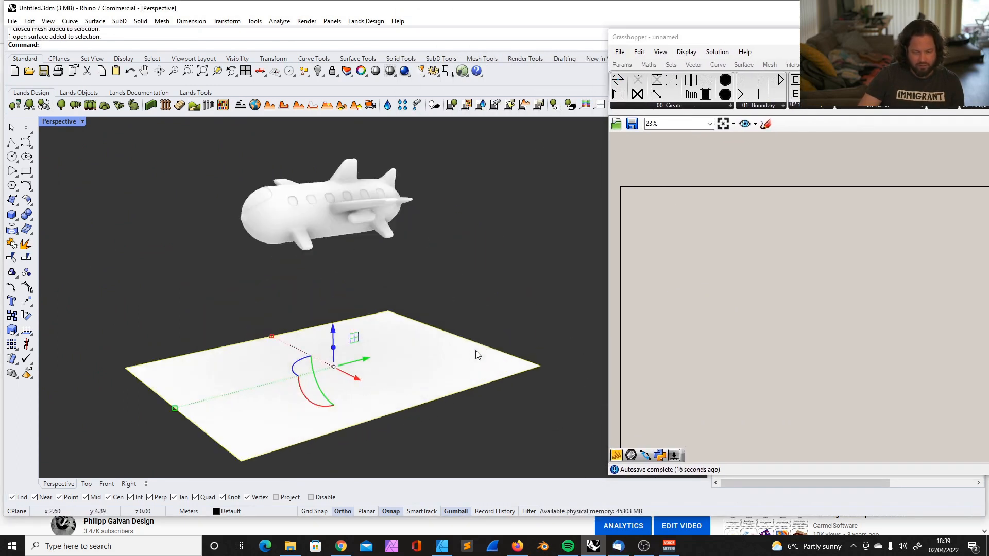
scroll(383, 334, down, 5)
right_drag(382, 332, 361, 323)
scroll(356, 266, down, 7)
scroll(360, 322, up, 4)
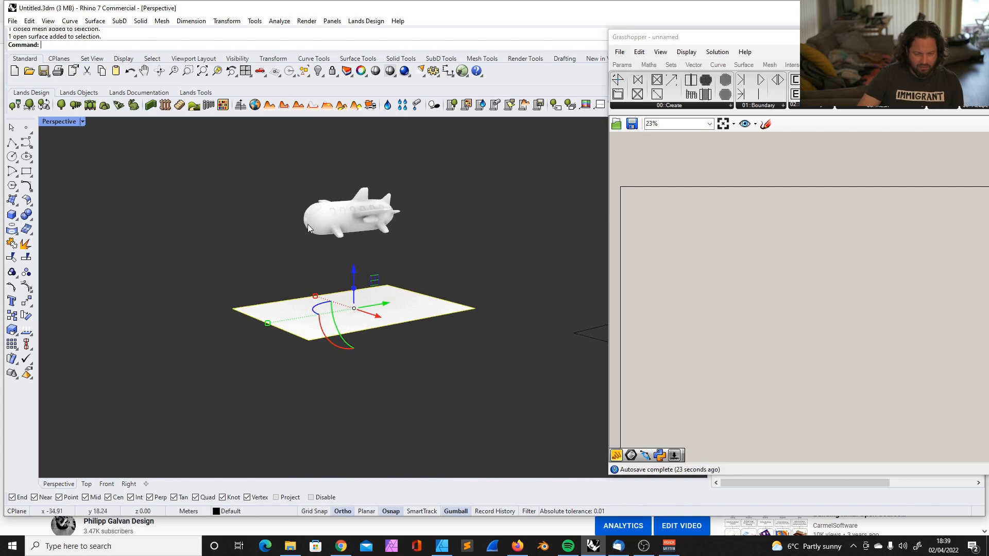
scroll(325, 224, up, 3)
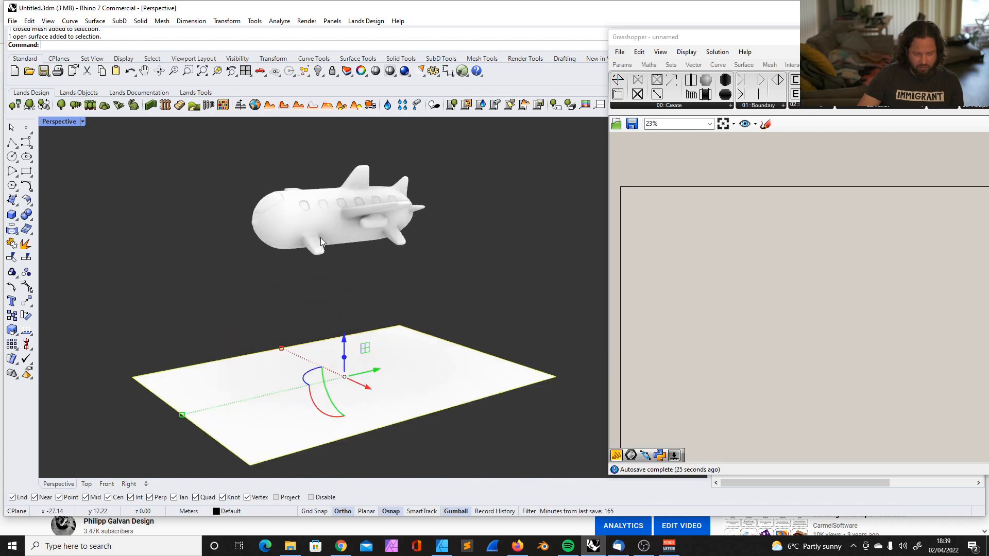
click(332, 215)
scroll(327, 311, down, 3)
right_drag(326, 311, 323, 257)
click(331, 275)
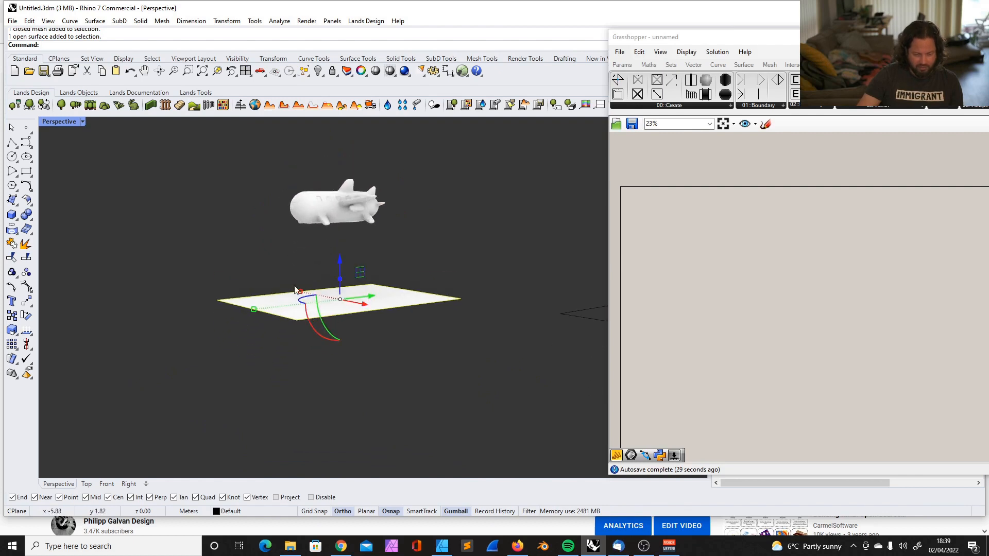
Select the toy plane mesh, inspect its mesh faces up close, and clear the selection
scroll(332, 236, up, 5)
click(336, 217)
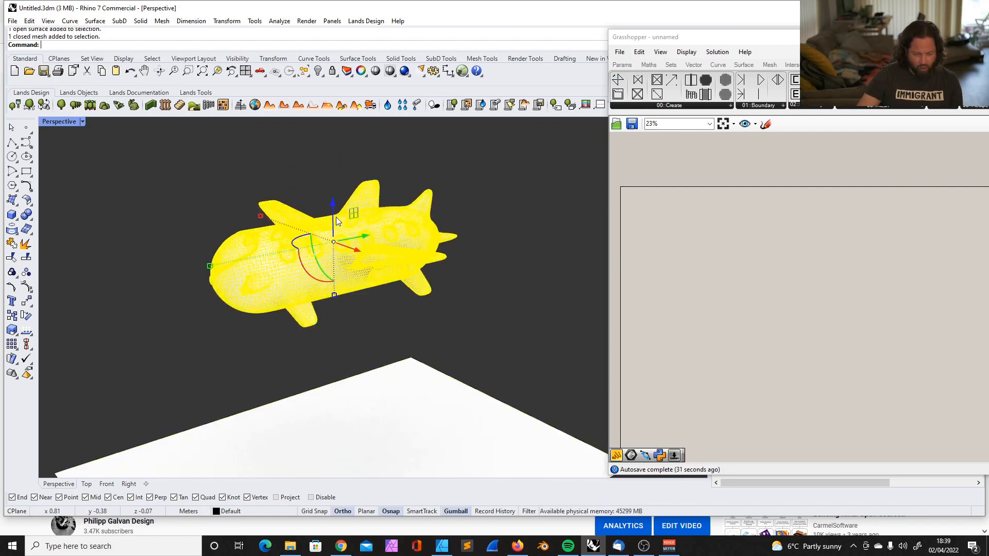
scroll(335, 217, up, 8)
scroll(336, 218, down, 7)
right_drag(348, 247, 382, 224)
scroll(342, 254, down, 7)
scroll(382, 224, up, 6)
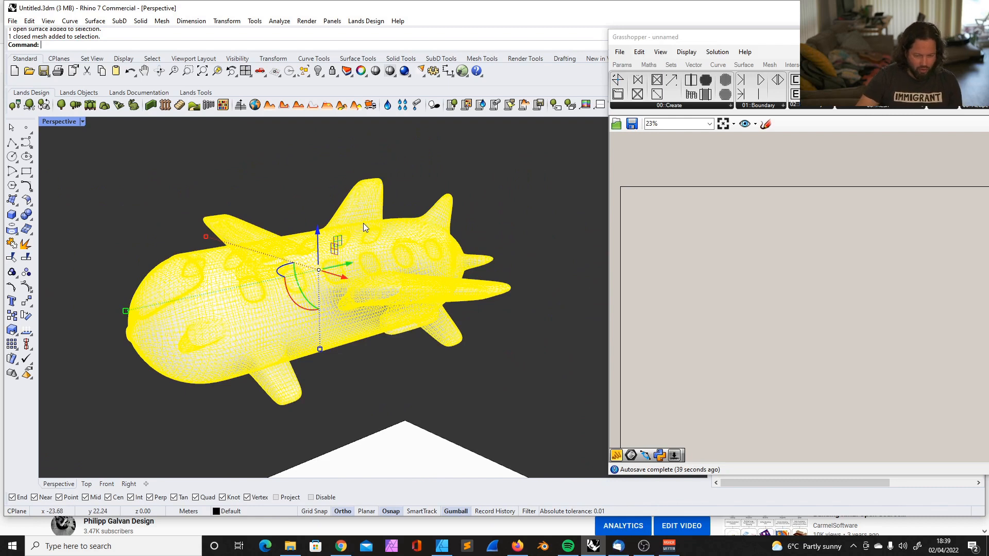
scroll(365, 227, up, 3)
scroll(374, 235, down, 4)
scroll(348, 229, up, 2)
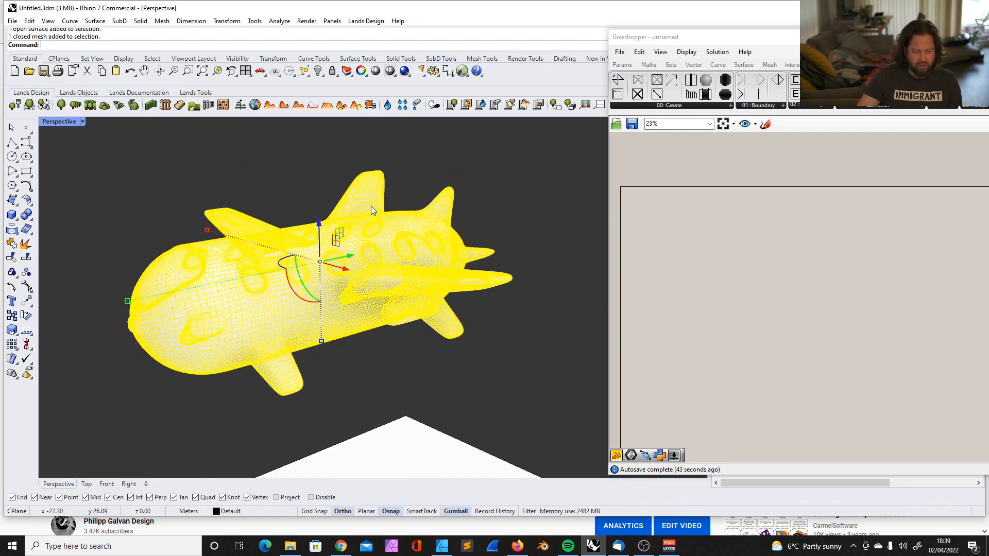
click(406, 61)
key(Escape)
scroll(300, 299, down, 6)
scroll(307, 268, up, 8)
scroll(308, 269, down, 6)
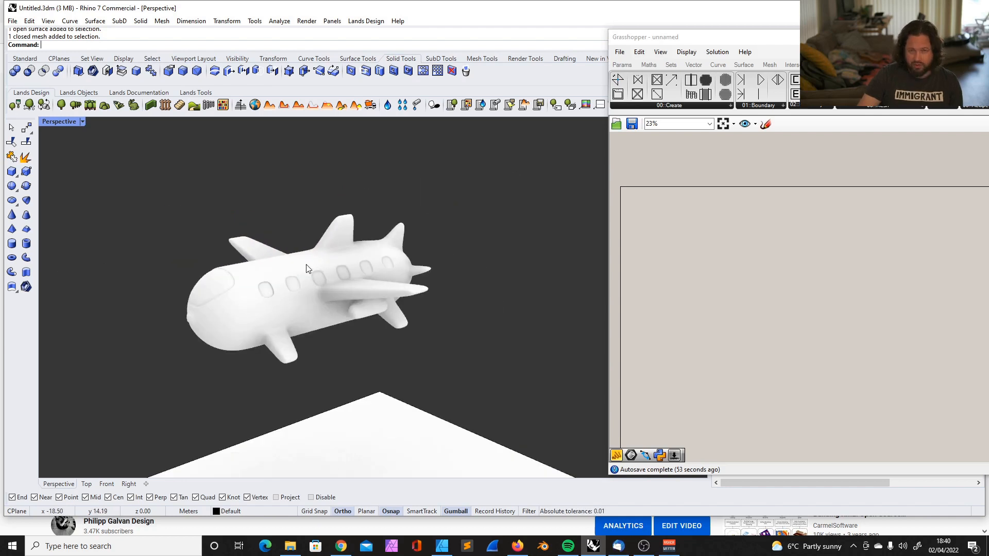
right_drag(299, 267, 297, 267)
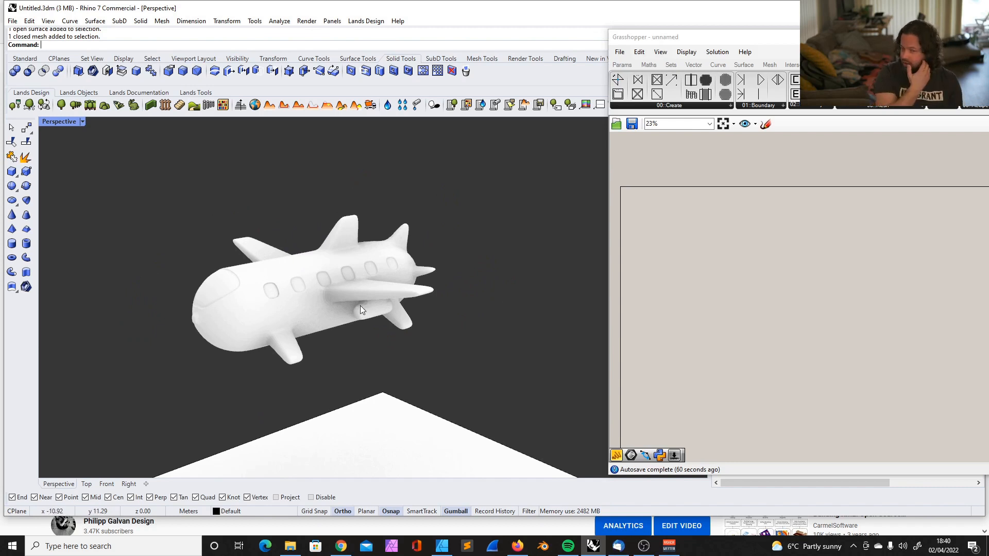
Add a Bifocals component near the canvas corner so Grasshopper components are labelled with their names
drag(721, 38, 341, 36)
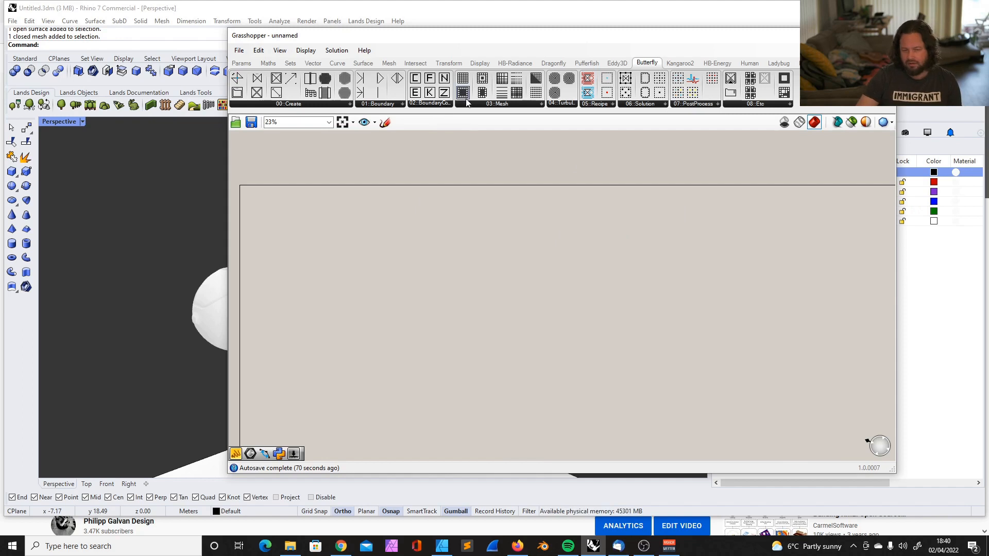
click(242, 64)
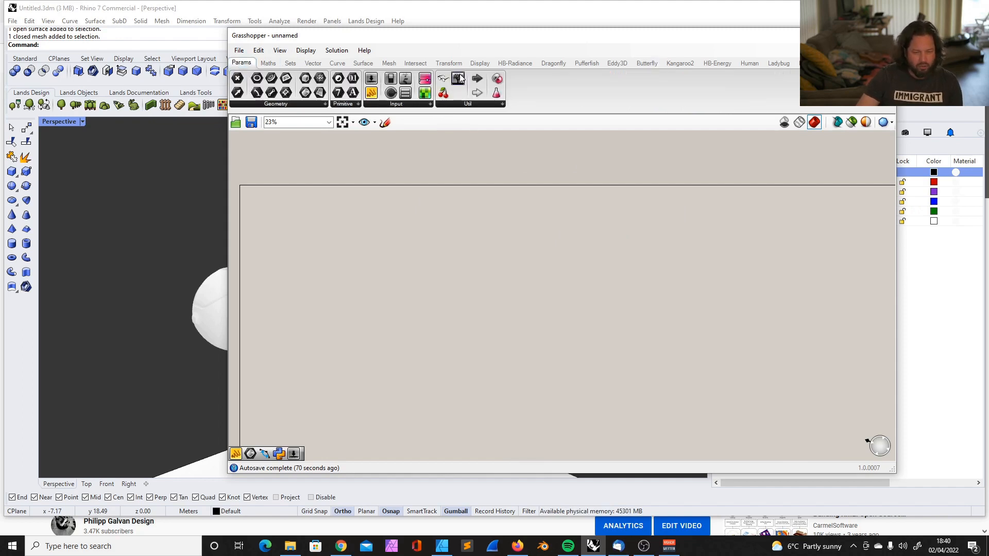
drag(443, 82, 355, 203)
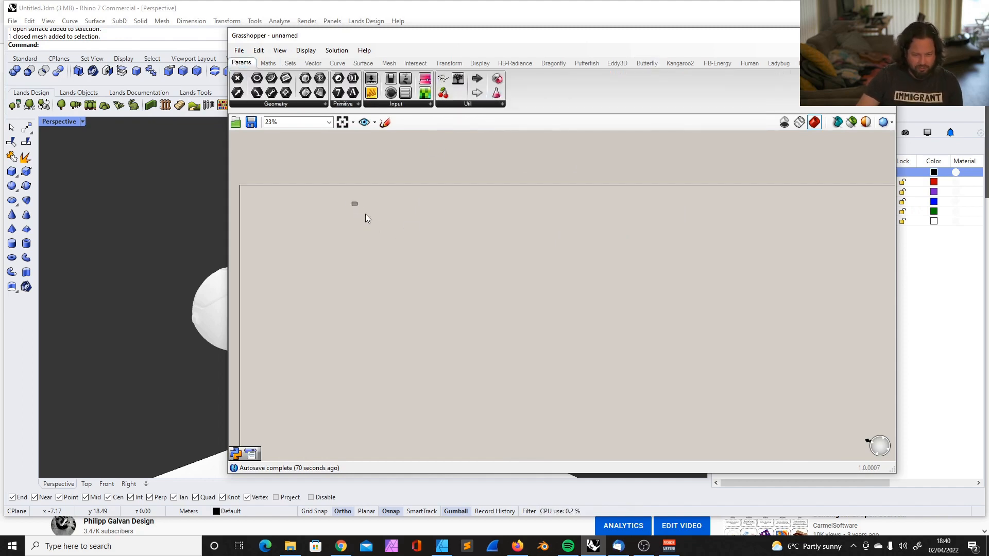
scroll(479, 198, up, 2)
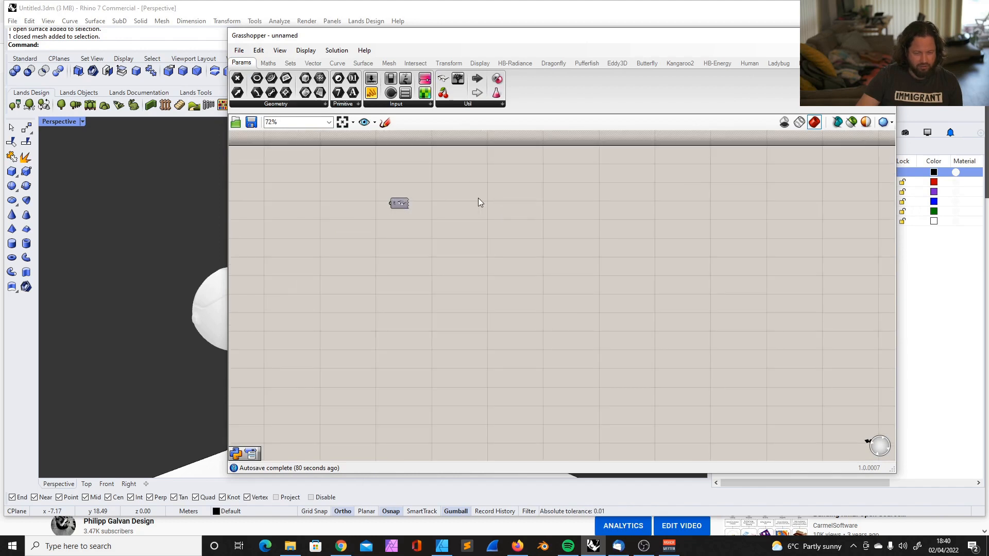
scroll(402, 198, up, 4)
drag(574, 225, 301, 219)
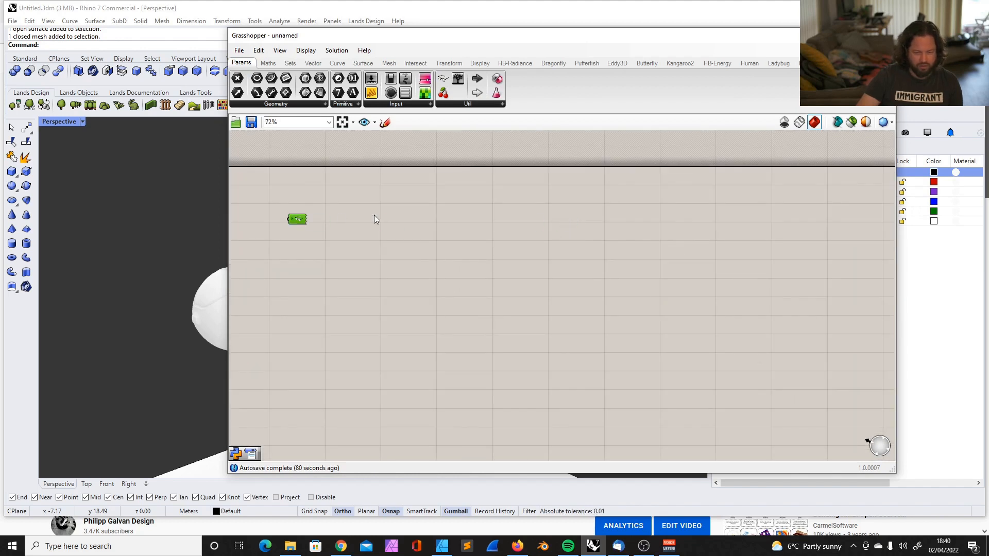
scroll(445, 219, down, 3)
drag(434, 35, 561, 33)
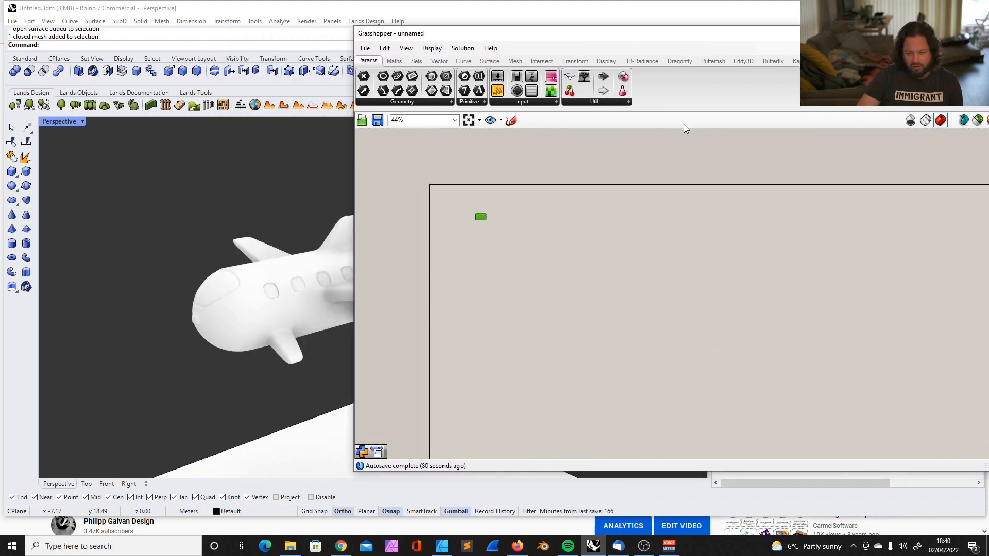
scroll(489, 220, up, 4)
scroll(490, 219, down, 4)
drag(707, 38, 629, 37)
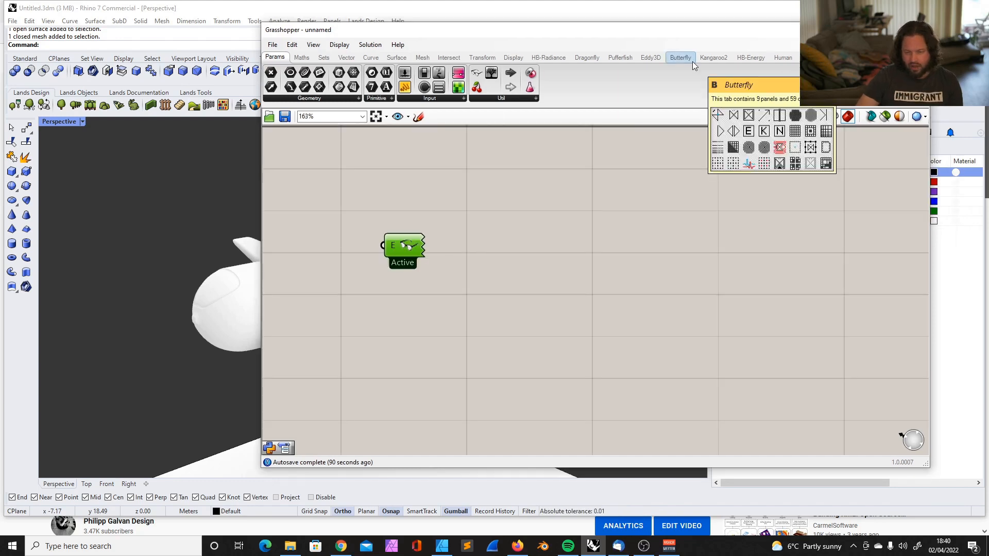
click(676, 61)
drag(271, 72, 678, 186)
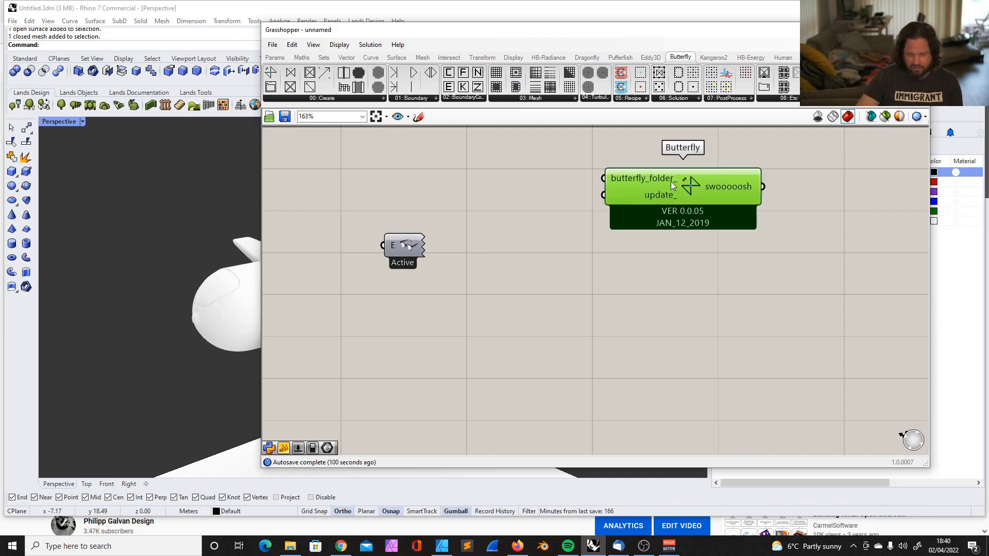
key(Delete)
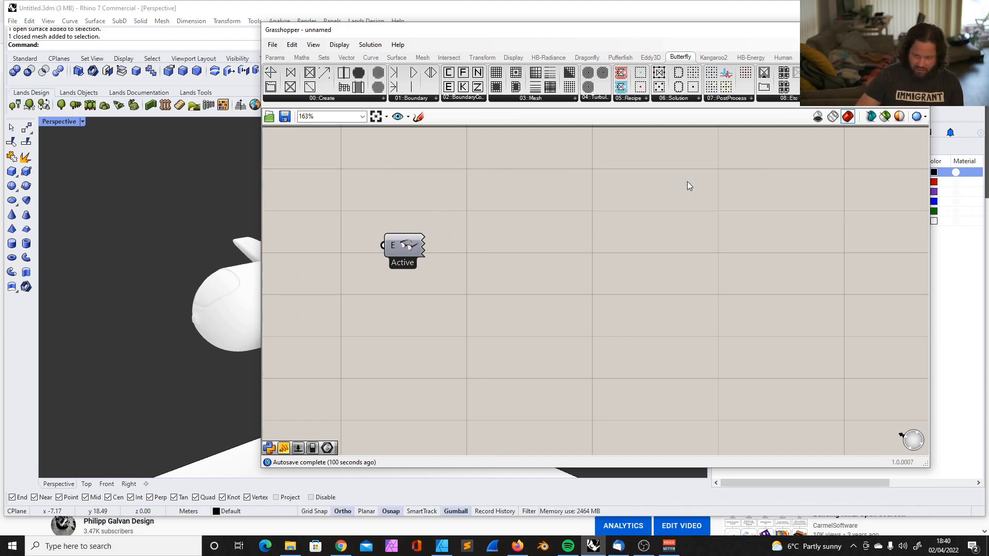
drag(271, 72, 679, 281)
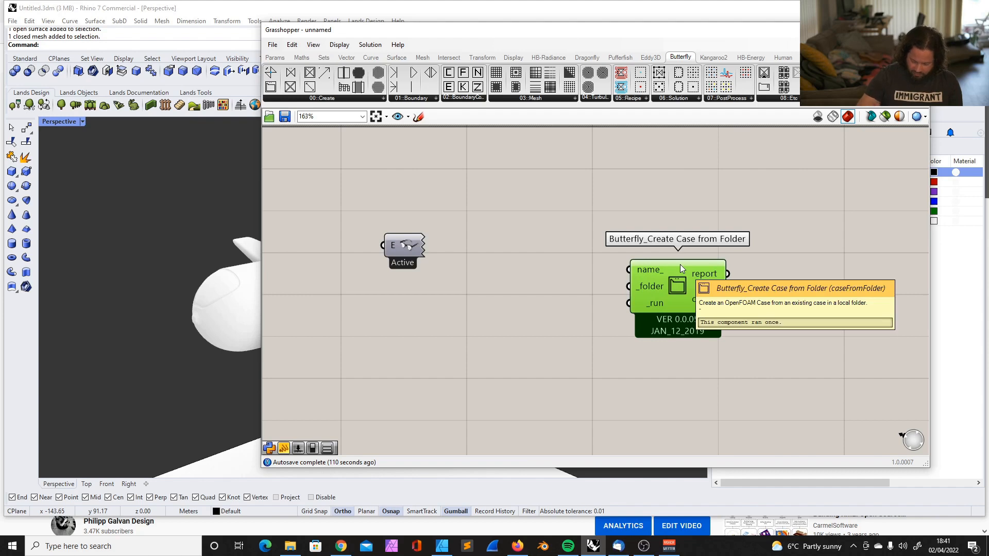
key(Delete)
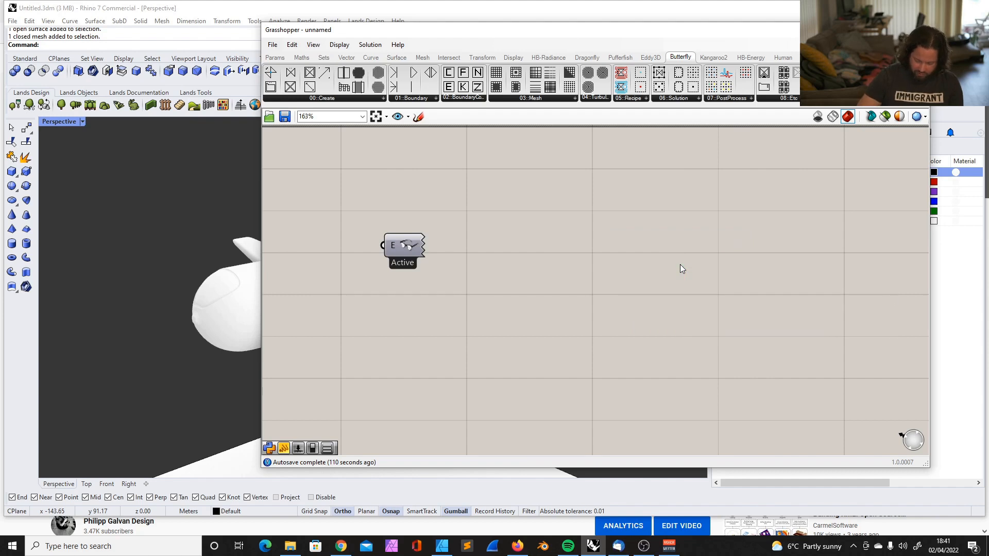
Add a Butterfly_Create Butterfly Geometry component and position it beside the Bifocals component
click(345, 100)
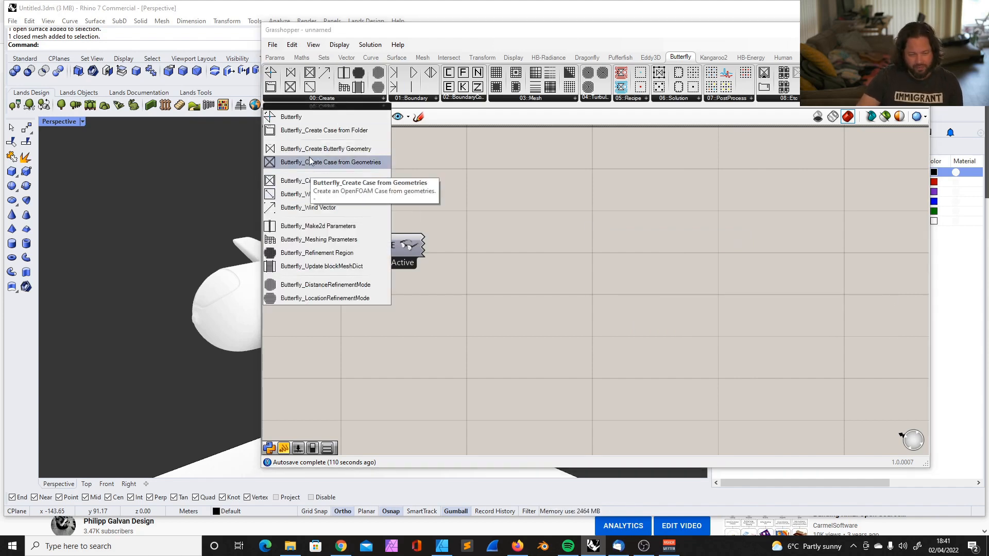
drag(312, 151, 573, 232)
scroll(594, 227, down, 3)
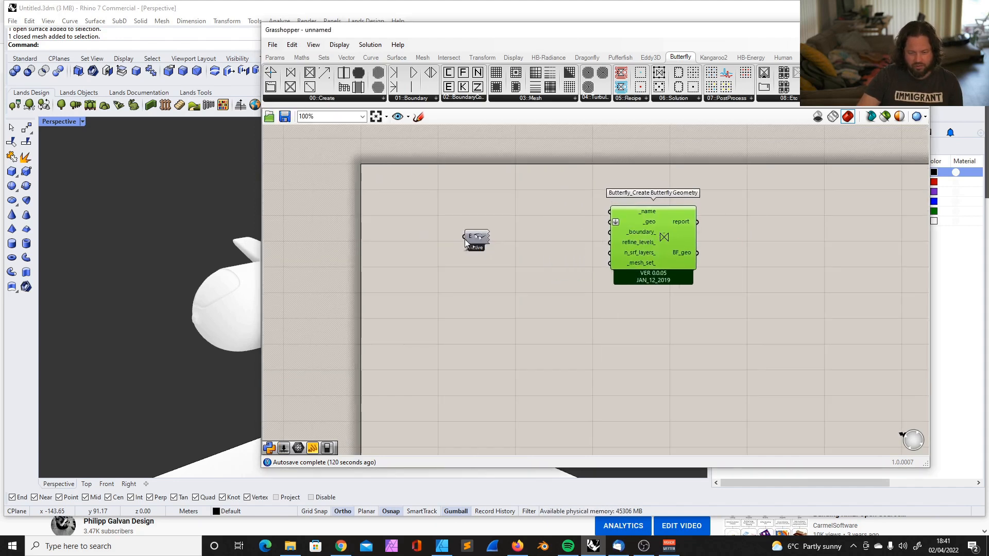
drag(466, 243, 463, 207)
drag(638, 242, 582, 240)
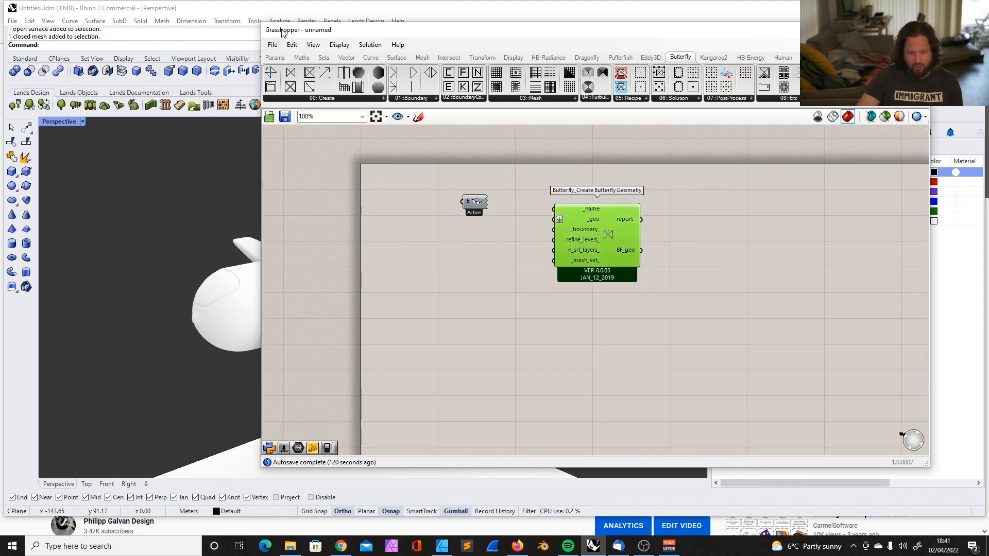
Add a Mesh parameter, wire it into the _geo input of Create Butterfly Geometry, and align the two
click(422, 59)
click(275, 57)
drag(354, 72, 557, 220)
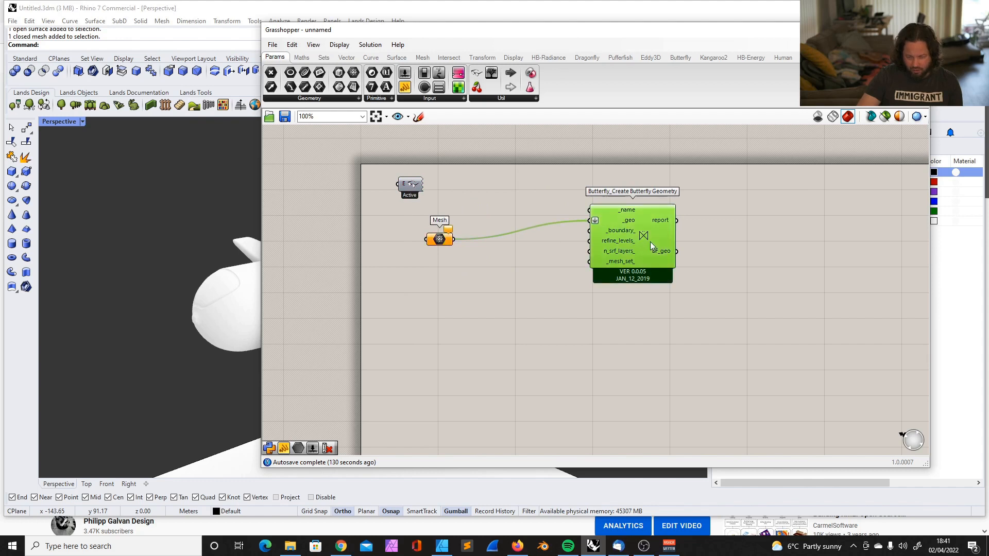
drag(650, 242, 578, 260)
drag(435, 236, 435, 249)
drag(553, 256, 553, 268)
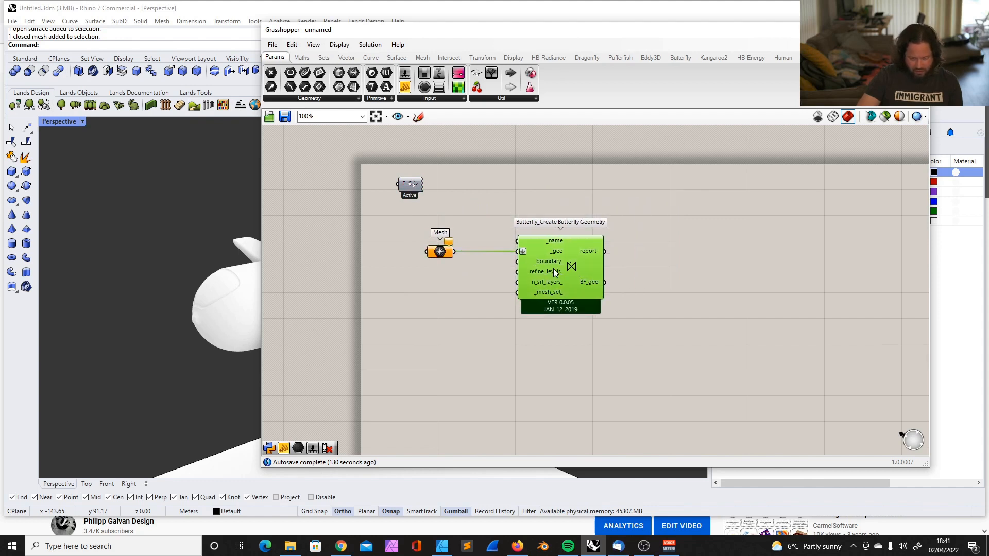
Move the Mesh parameter and the Create Butterfly Geometry component away from Bifocals, keeping them close together
scroll(490, 253, up, 4)
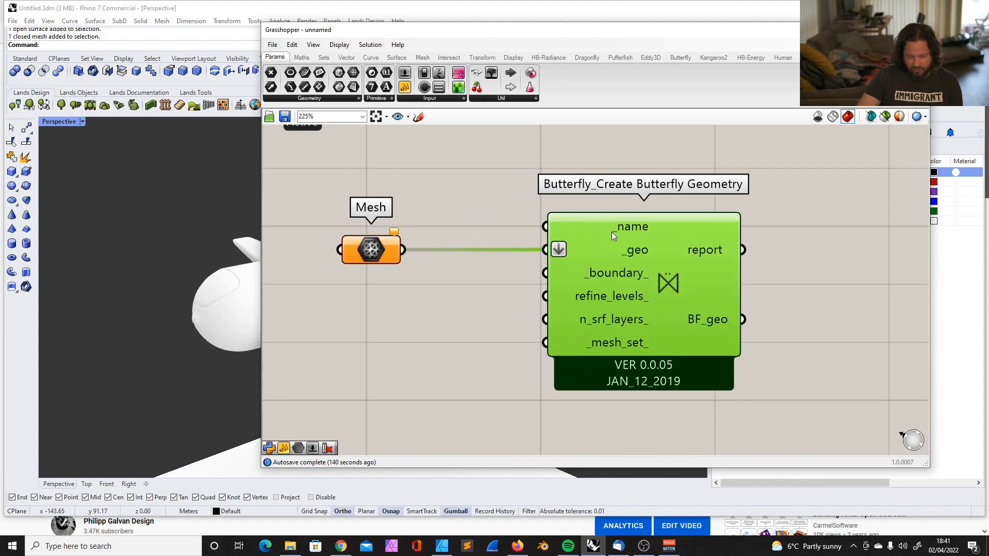
mouse_move(627, 253)
mouse_down()
mouse_move(635, 246)
mouse_move(617, 245)
mouse_up()
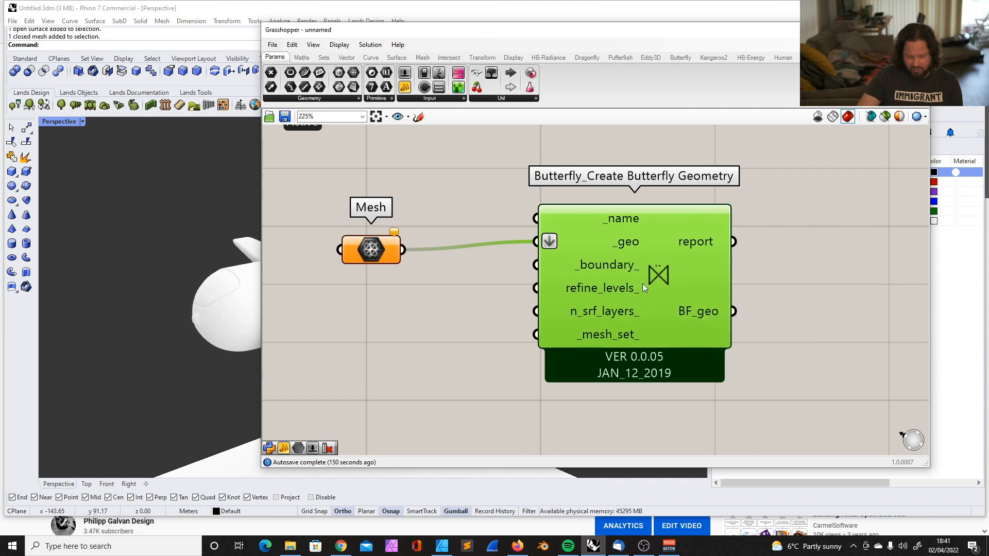
drag(553, 266, 641, 273)
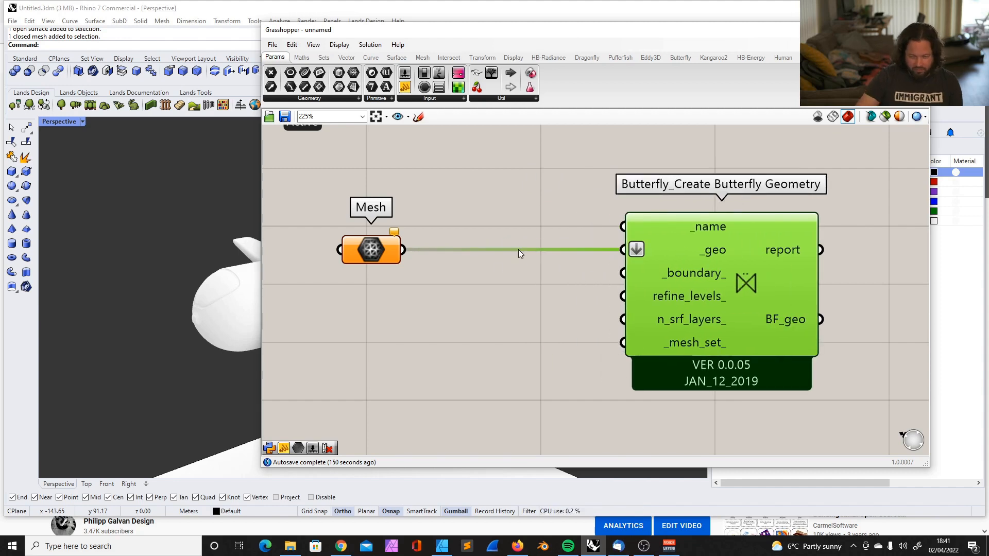
scroll(484, 265, down, 3)
drag(402, 230, 657, 334)
drag(641, 298, 728, 297)
click(574, 331)
drag(500, 267, 541, 271)
click(504, 227)
Add a Panel containing toy_plane and wire it into the _name input of Create Butterfly Geometry
drag(404, 87, 541, 190)
double_click(549, 187)
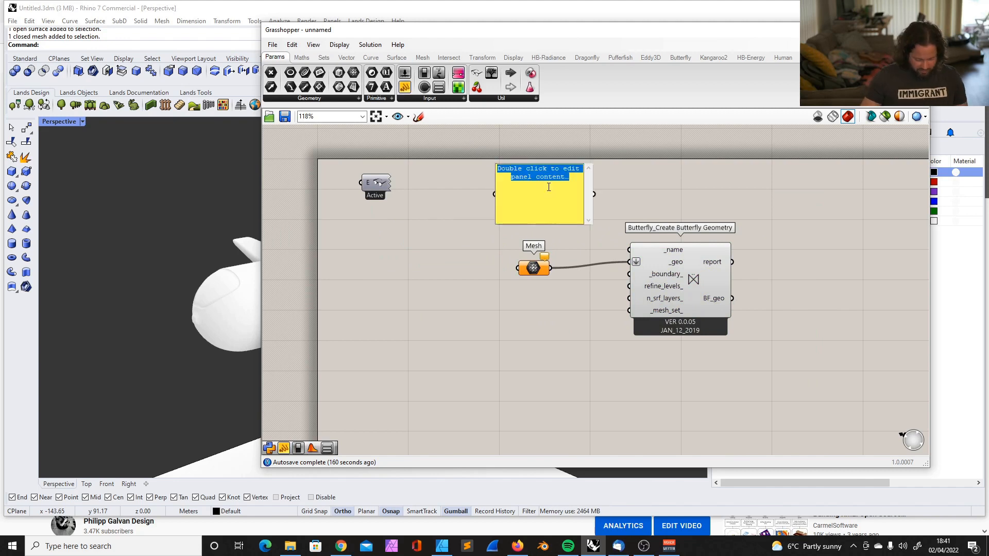
text(toy_plane)
click(613, 177)
drag(575, 199, 629, 250)
Narrow the toy_plane panel and position it just above the Mesh parameter
drag(545, 179, 538, 206)
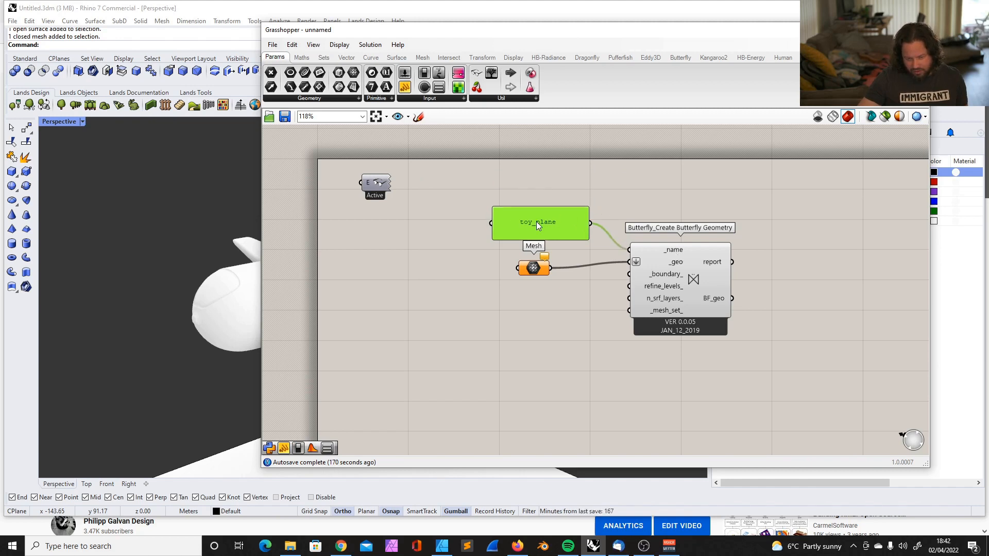
drag(493, 214, 531, 206)
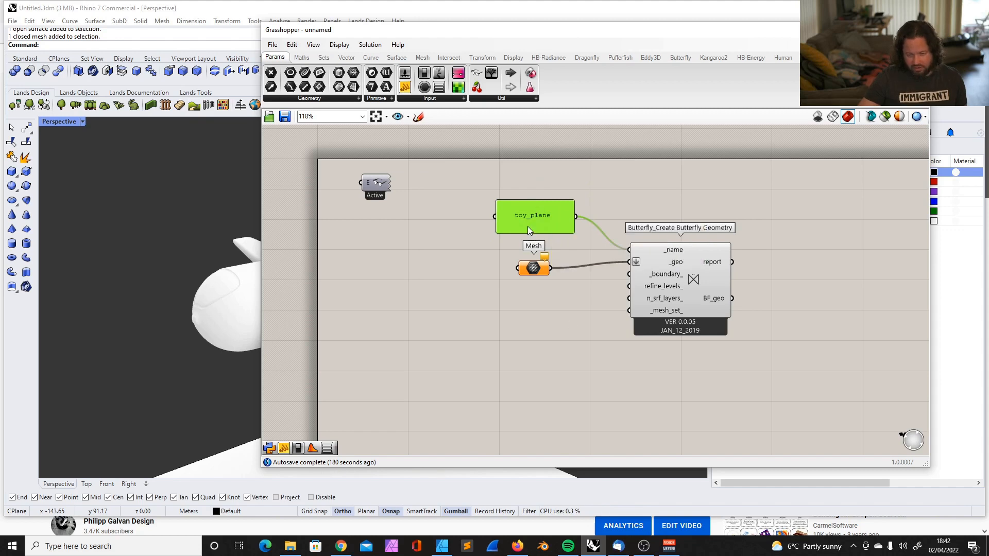
drag(549, 212, 543, 211)
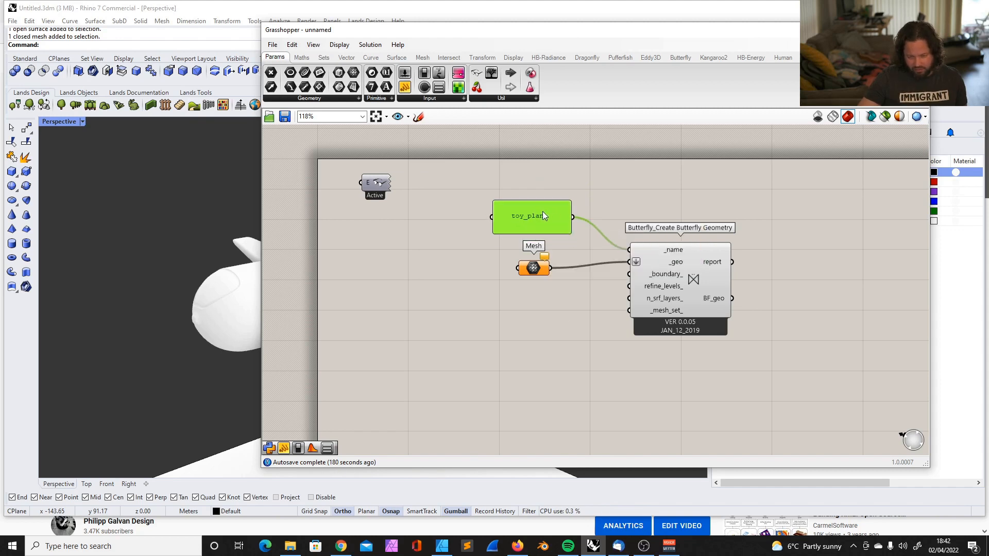
Move the Create Butterfly Geometry component slightly so its _geo input lines up with the Mesh parameter
drag(663, 289, 669, 295)
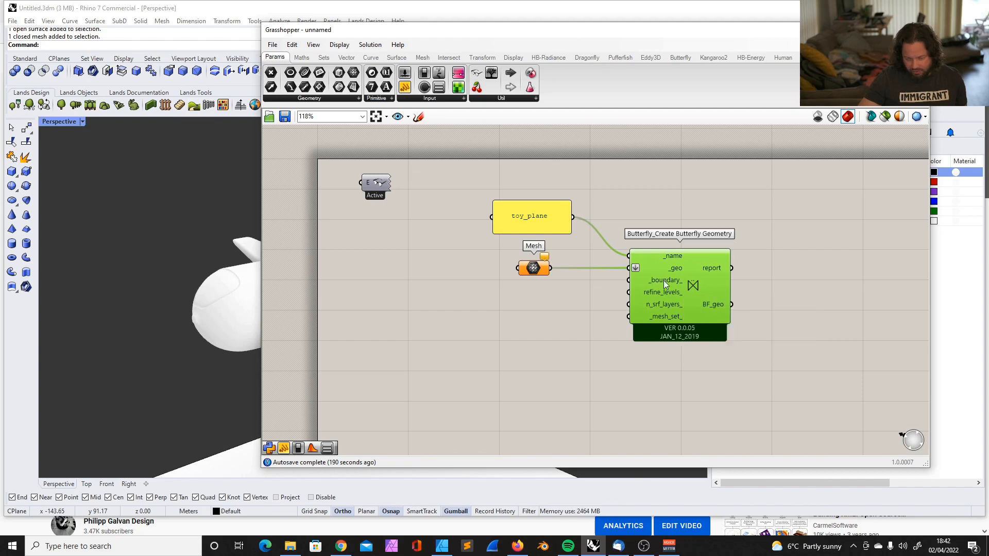
drag(585, 33, 729, 30)
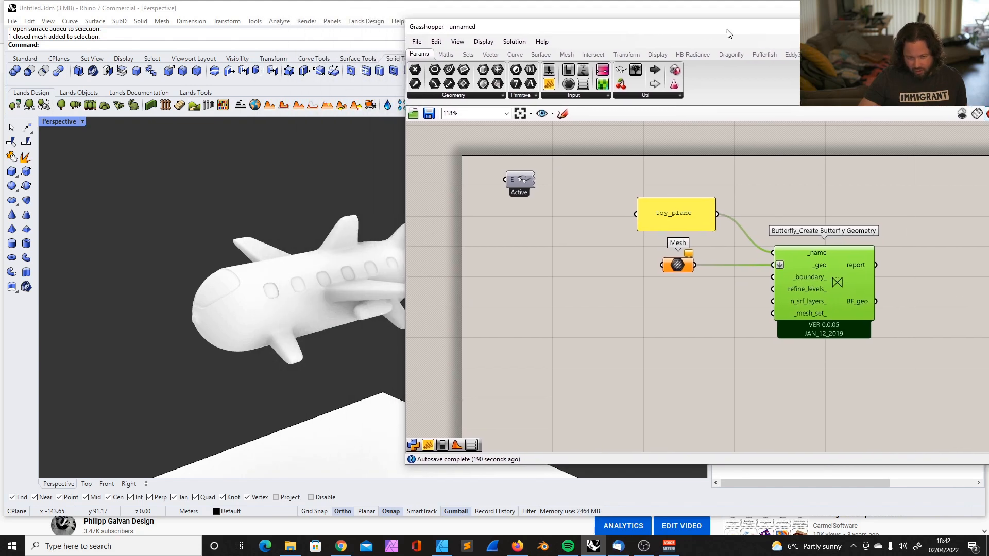
scroll(277, 282, down, 3)
scroll(277, 282, up, 2)
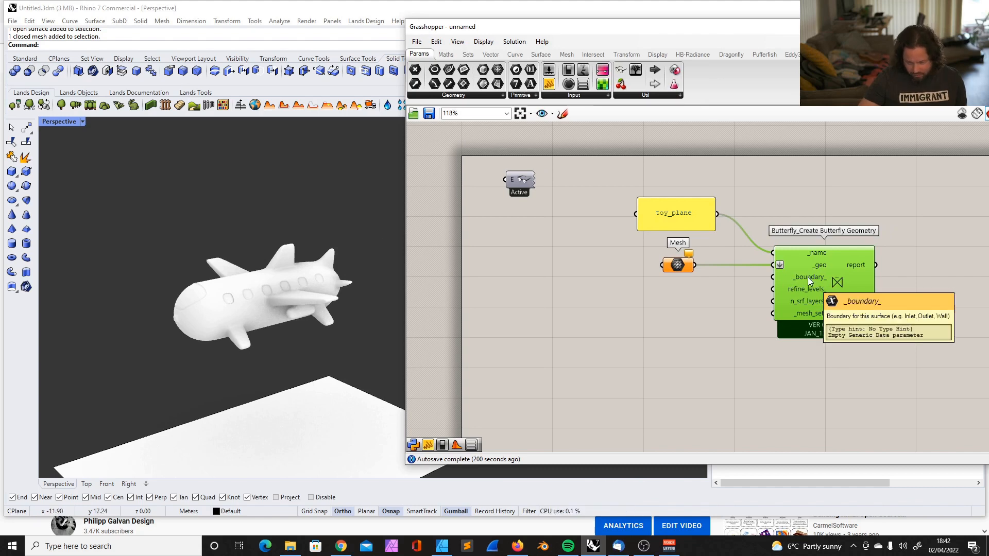
drag(634, 34, 519, 34)
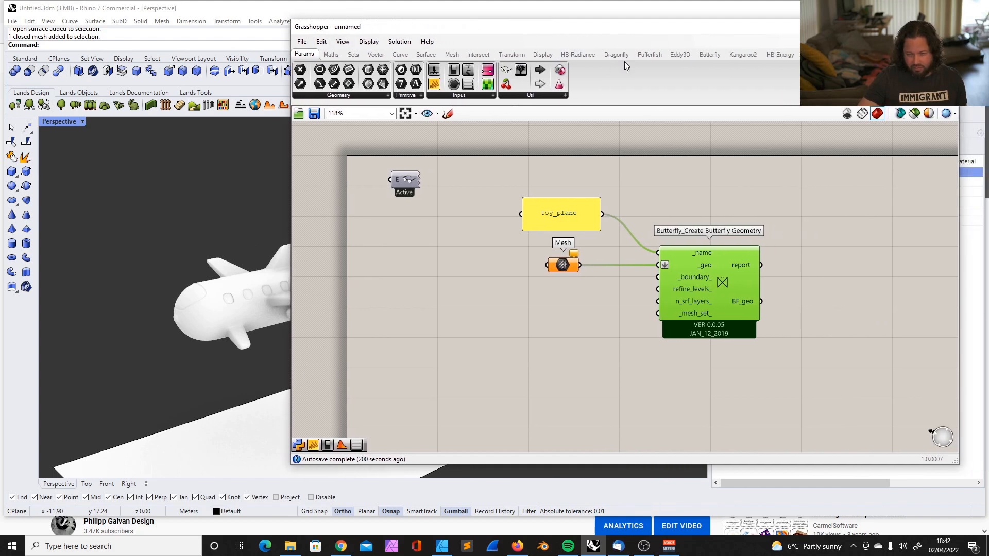
Try out a Butterfly_Boundary component on the canvas and delete it
click(710, 54)
click(444, 96)
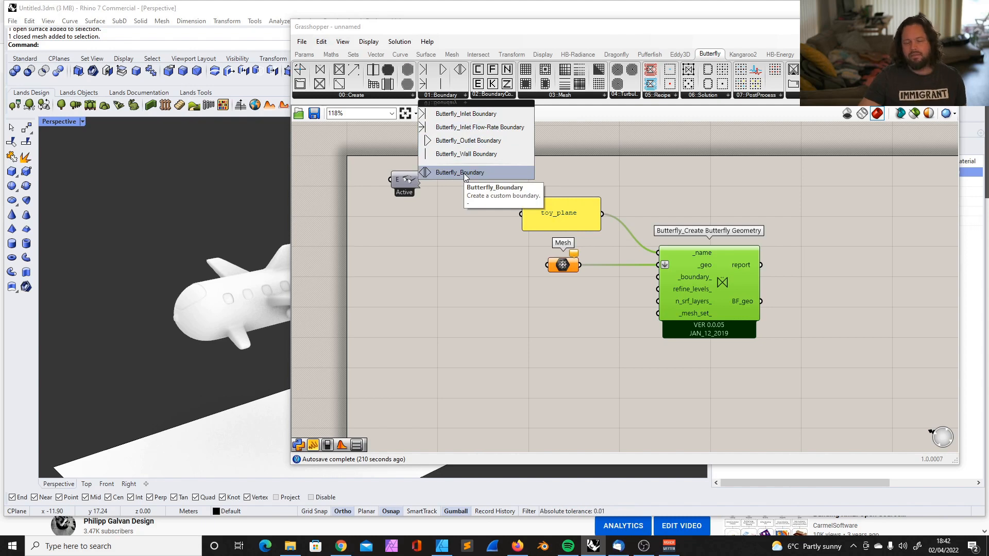
click(465, 176)
click(489, 335)
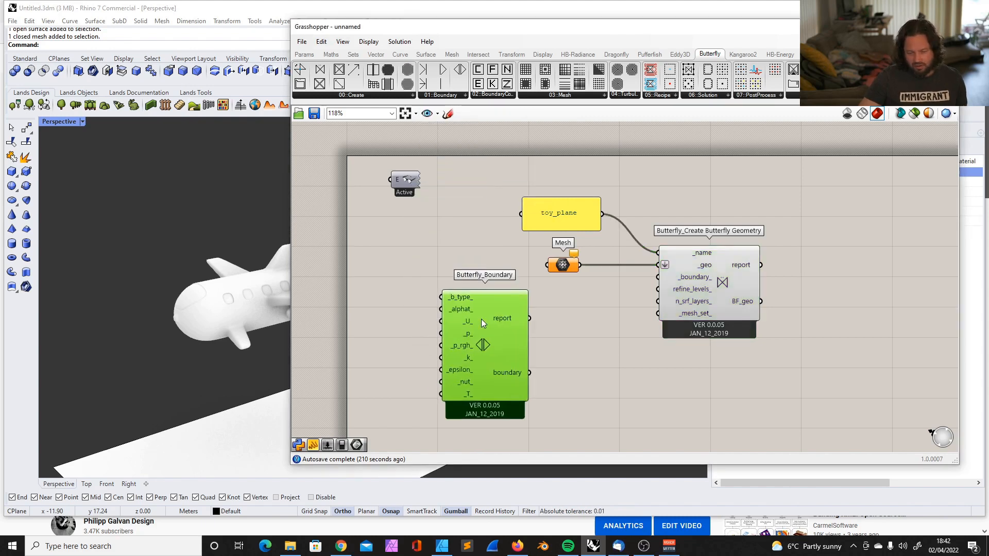
scroll(485, 328, up, 5)
scroll(417, 280, down, 3)
scroll(452, 227, up, 3)
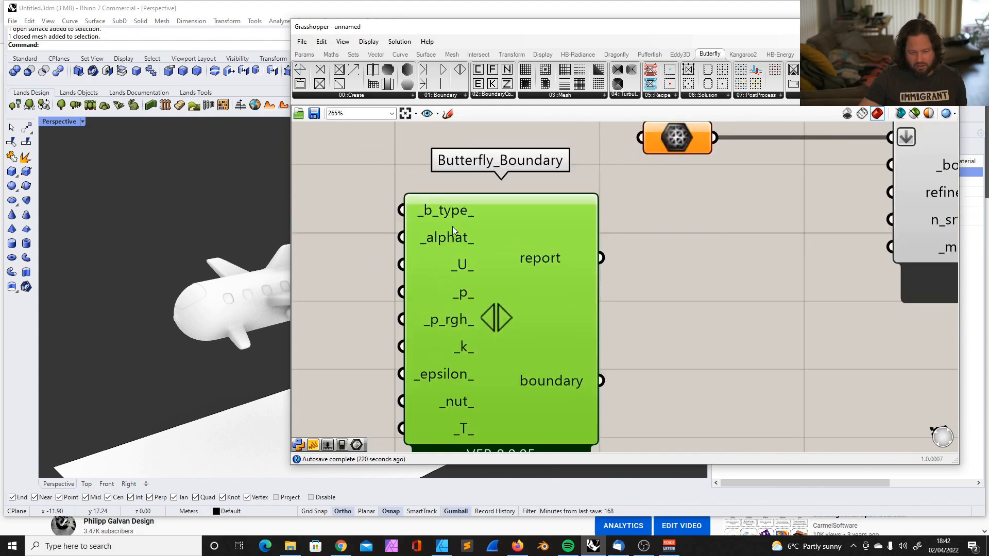
scroll(478, 224, down, 3)
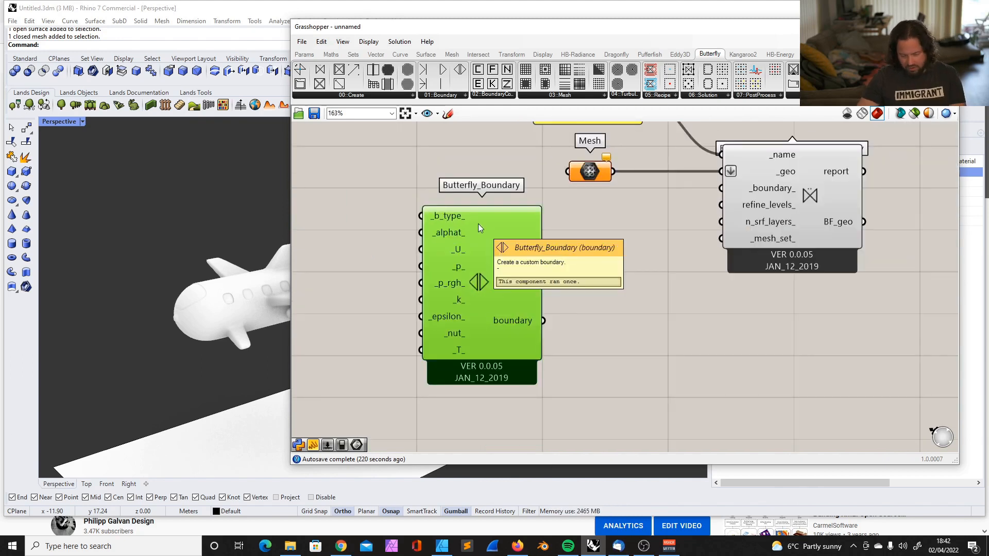
key(Delete)
scroll(478, 223, down, 4)
scroll(530, 156, up, 3)
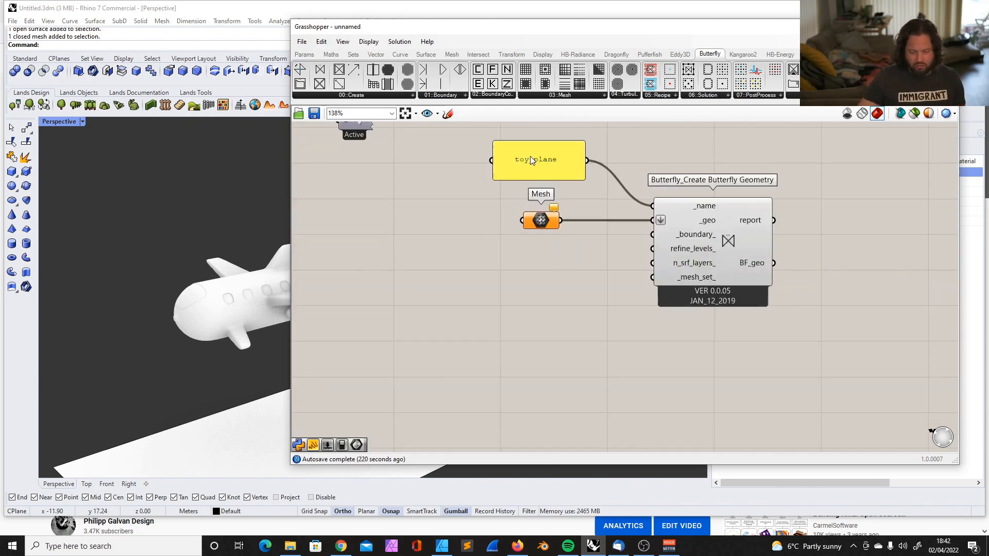
click(488, 98)
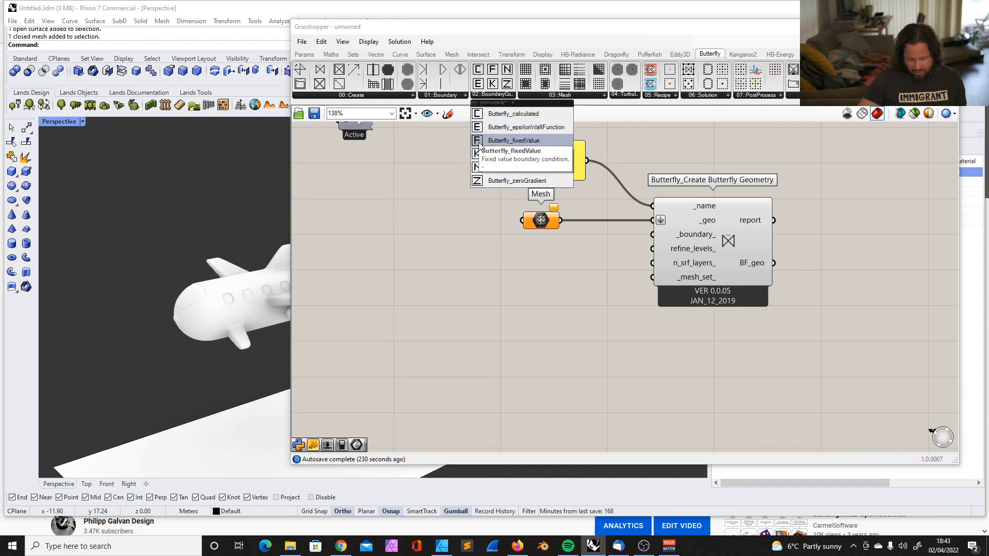
click(488, 241)
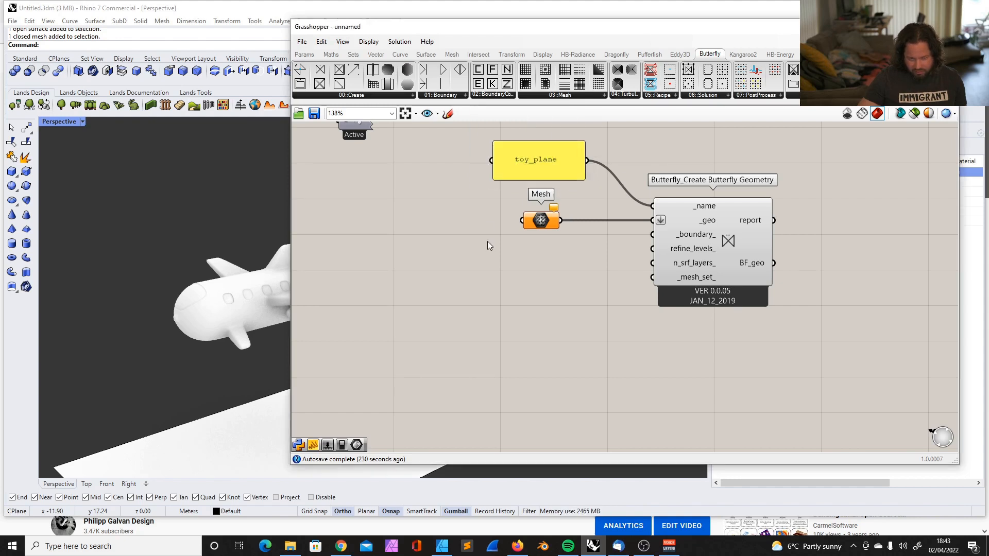
Bring the Mesh parameter and Create Butterfly Geometry closer together and assign the toy plane mesh from Rhino to the Mesh parameter
mouse_move(702, 212)
mouse_down()
mouse_move(736, 212)
mouse_move(694, 213)
mouse_up()
drag(545, 221, 551, 222)
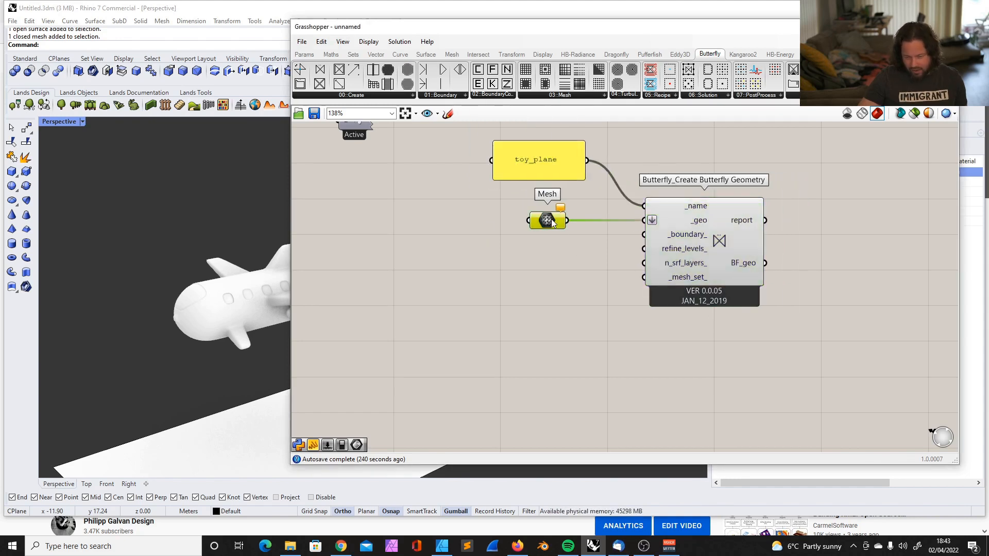
drag(458, 27, 525, 26)
click(292, 267)
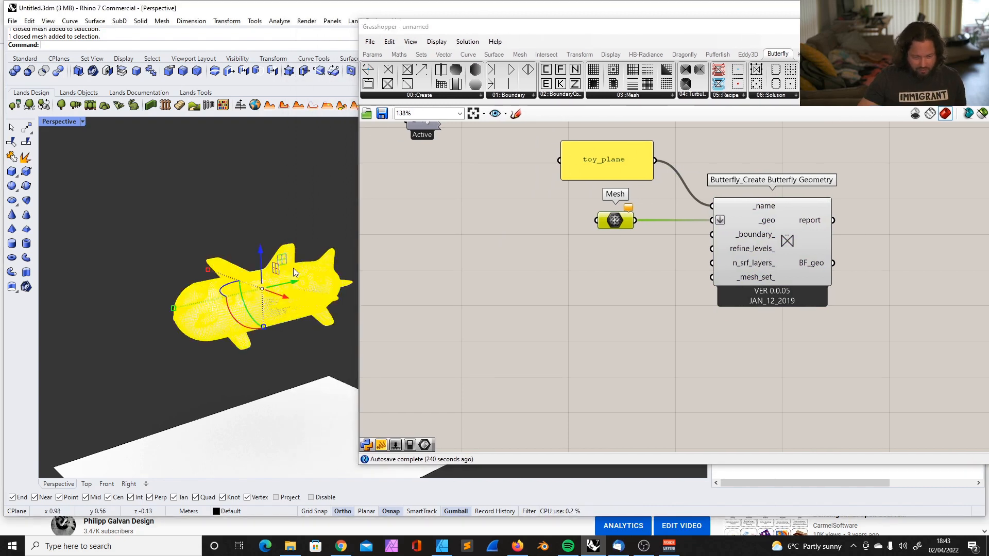
scroll(276, 265, up, 3)
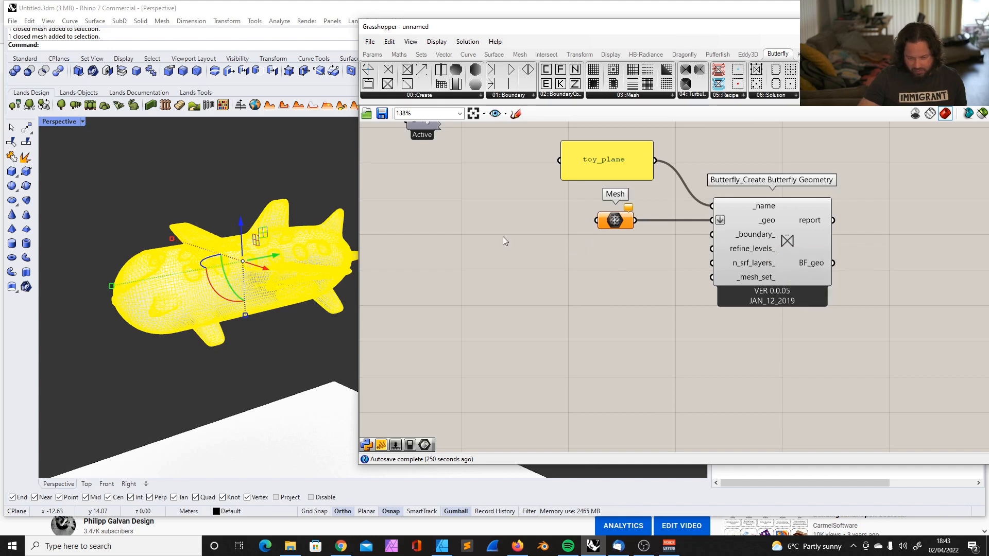
right_click(615, 221)
click(682, 360)
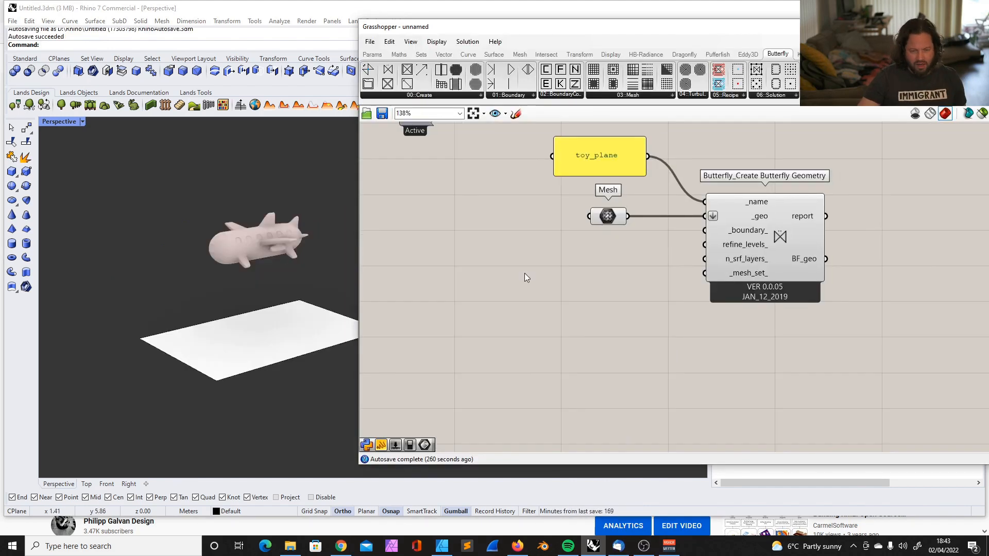
double_click(525, 273)
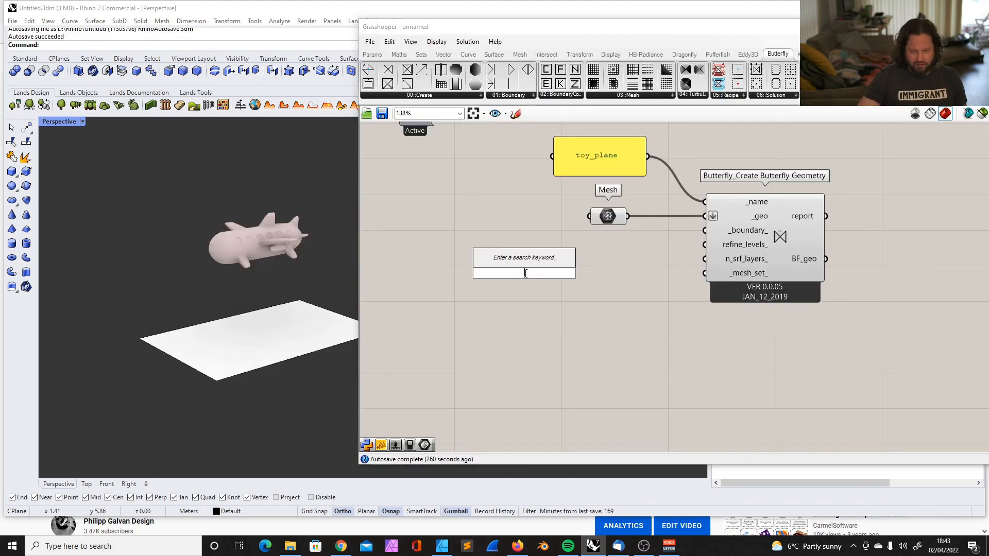
text(fa)
key(Escape)
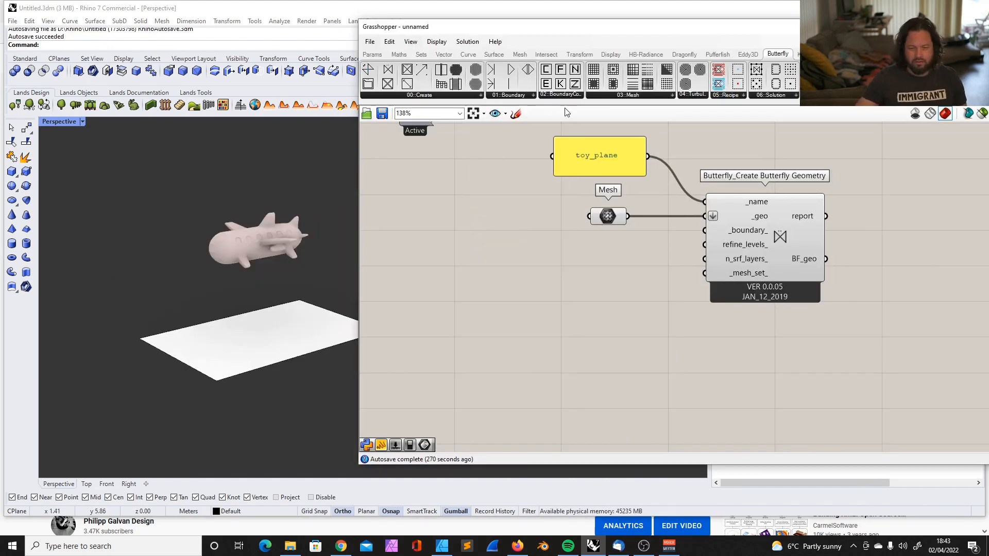
Add a Surface parameter directly below the Mesh parameter and wire it into the _geo input alongside the mesh
click(371, 57)
click(451, 84)
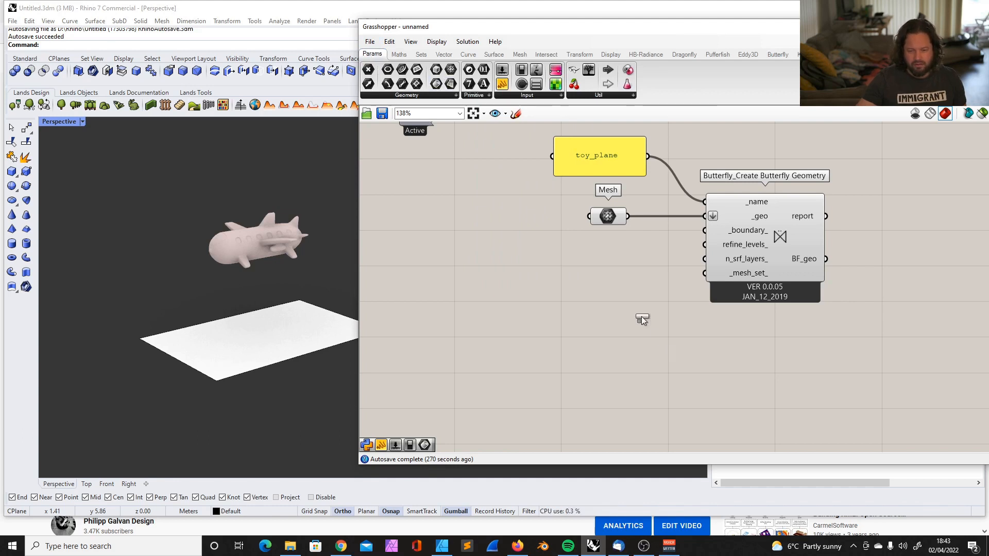
click(620, 276)
drag(624, 274, 615, 254)
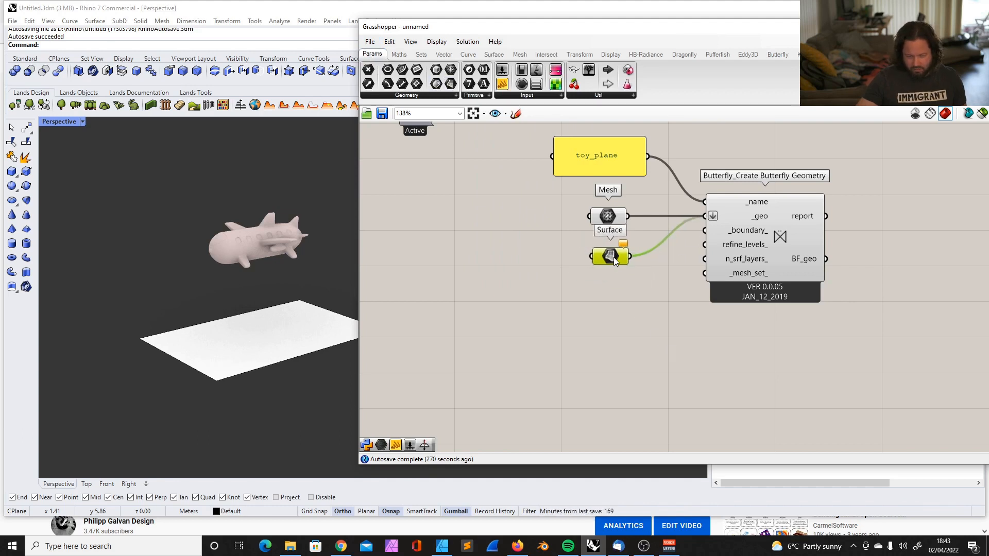
Assign the flat ground surface under the toy plane in Rhino to the Surface parameter
right_click(614, 259)
click(522, 283)
click(607, 262)
right_click(610, 259)
click(230, 322)
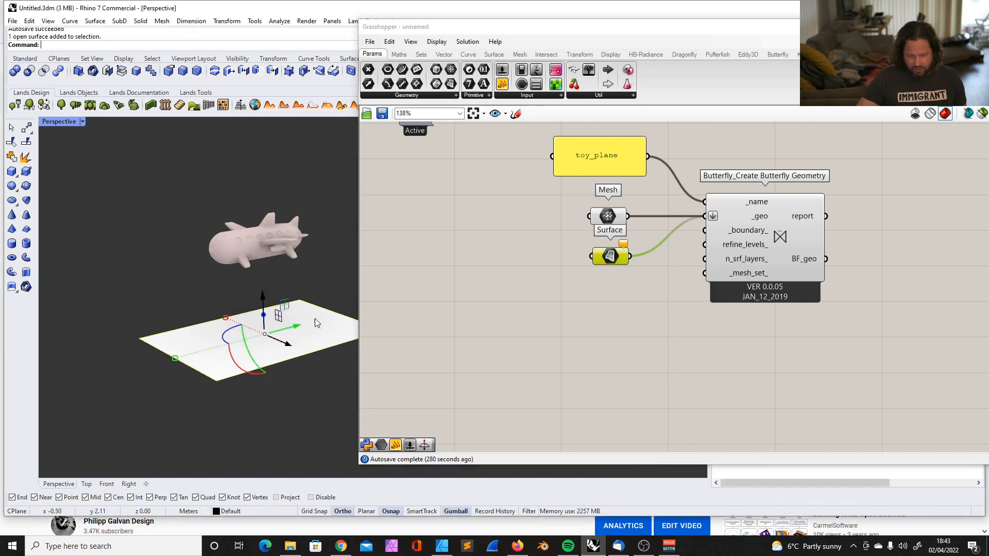
right_click(618, 258)
click(664, 414)
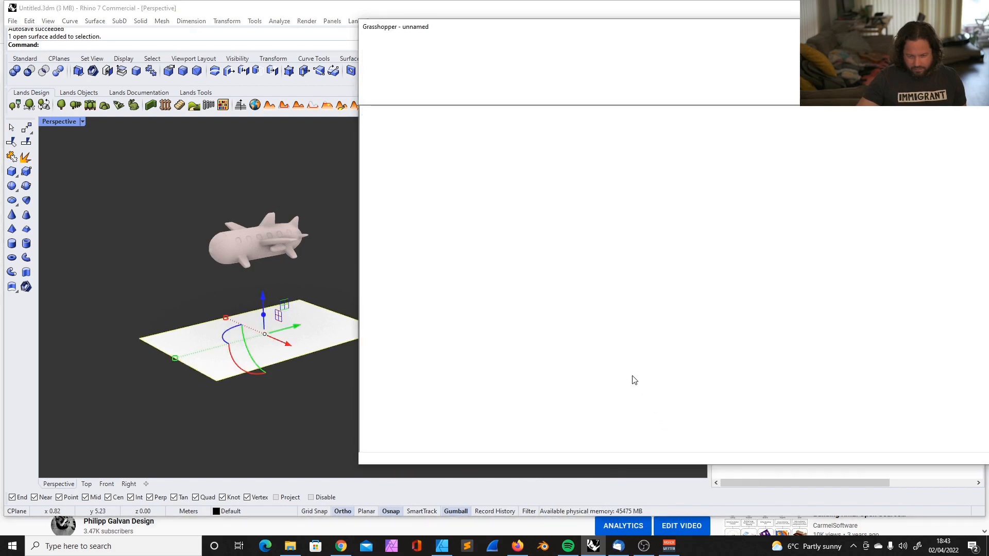
Move the Mesh and Surface parameters together slightly up and closer to the Create Butterfly Geometry component
drag(569, 191, 629, 290)
mouse_move(607, 216)
mouse_down()
mouse_move(587, 209)
mouse_move(618, 287)
mouse_move(614, 209)
mouse_up()
click(604, 161)
right_drag(251, 268, 247, 257)
click(574, 237)
right_drag(935, 220, 808, 234)
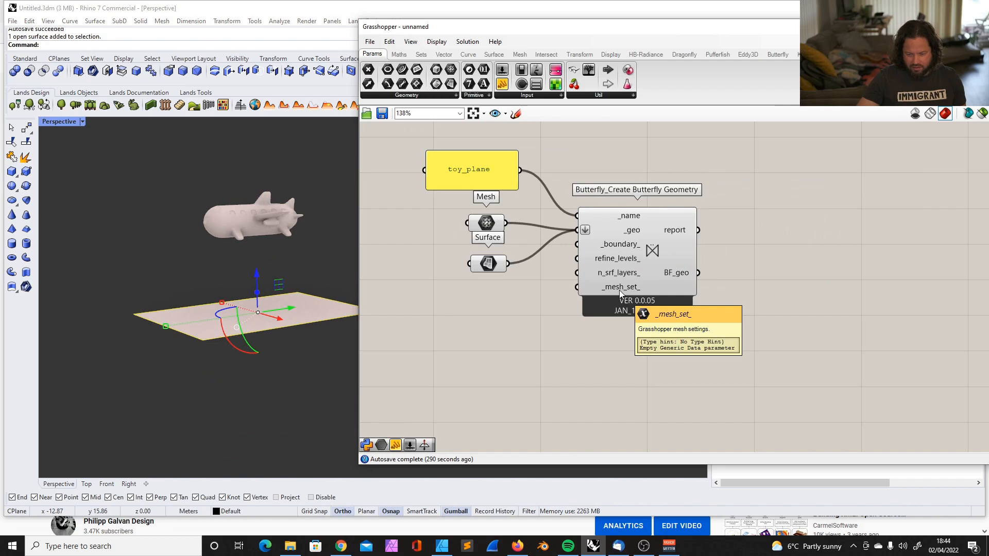
Set the Grasshopper preview mesh quality to Document Quality
drag(644, 27, 457, 34)
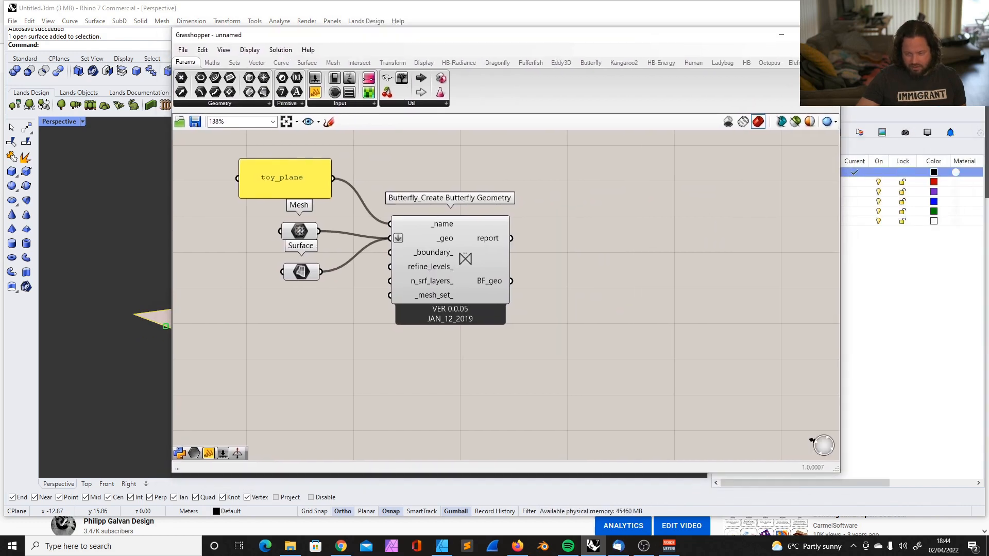
click(826, 123)
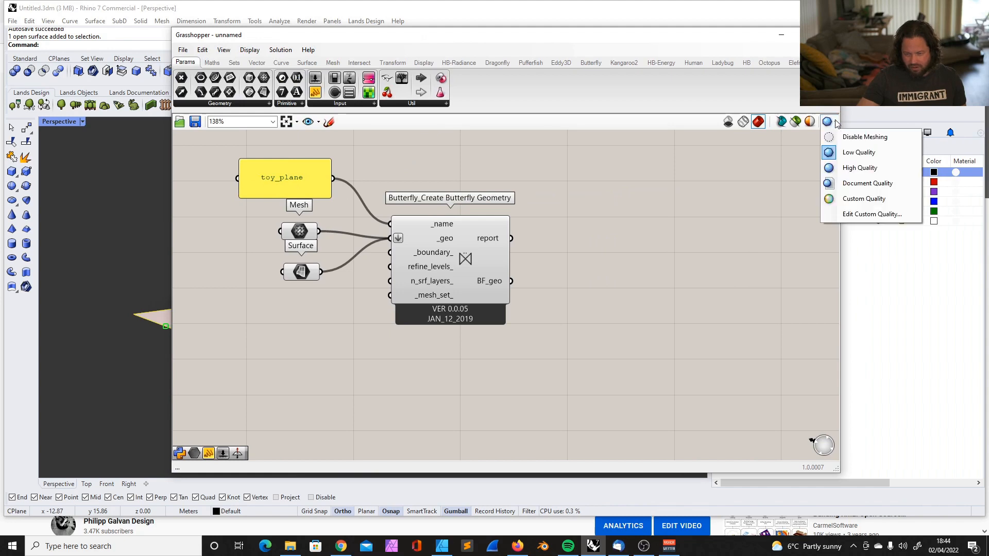
click(870, 183)
scroll(706, 220, down, 2)
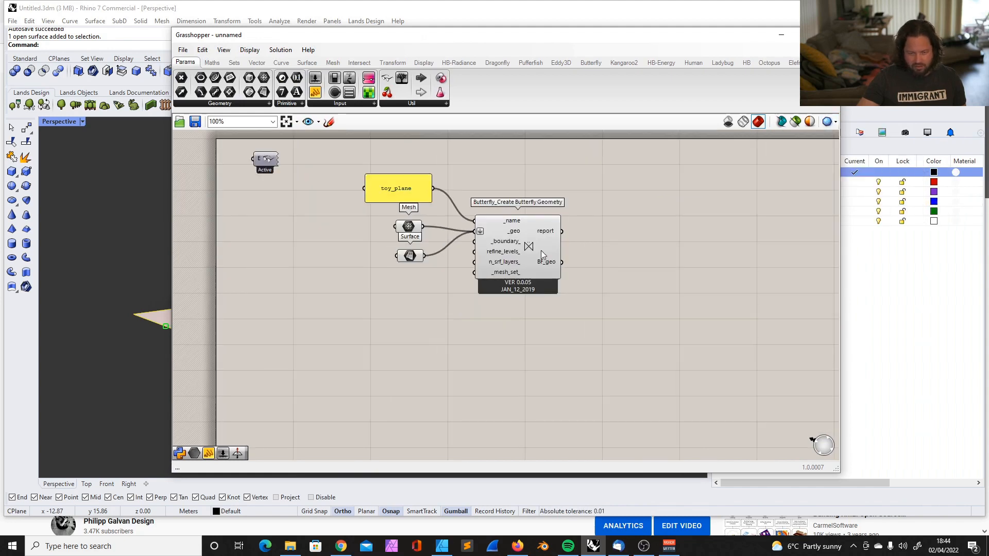
Add a Settings (Speed) mesh component, wire it into the _mesh_set_ input, and position it below the Surface parameter
drag(498, 36, 609, 35)
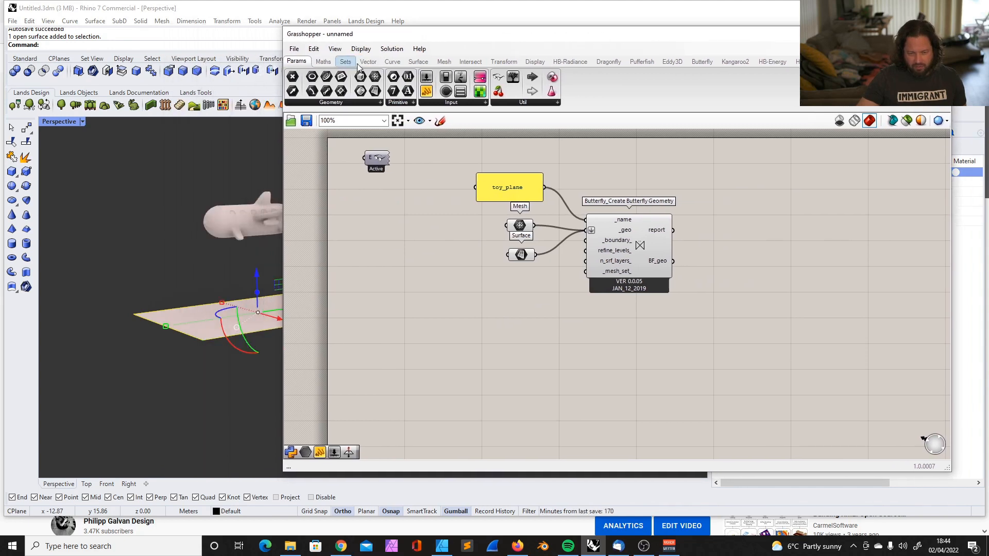
click(446, 61)
click(504, 103)
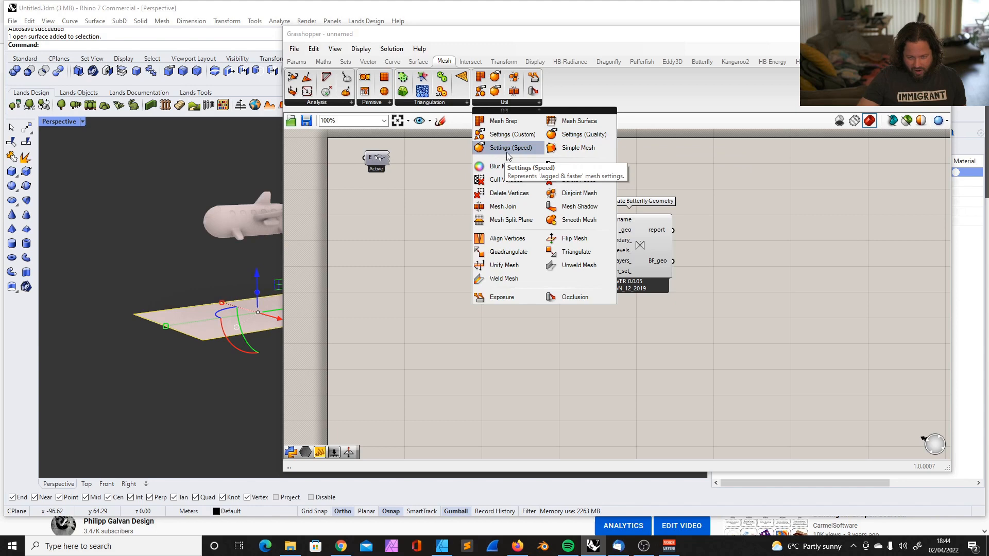
drag(509, 148, 606, 267)
scroll(538, 281, up, 2)
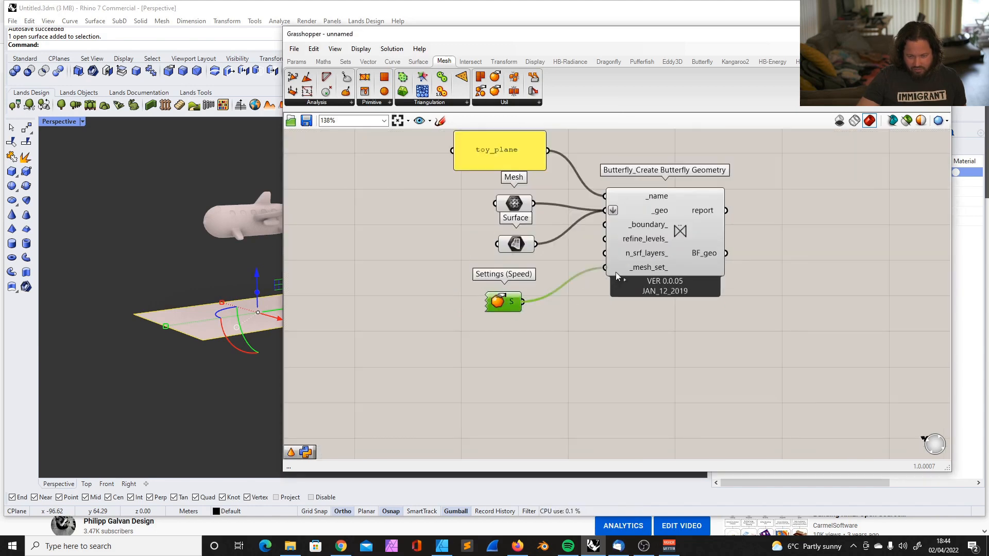
drag(503, 305, 545, 285)
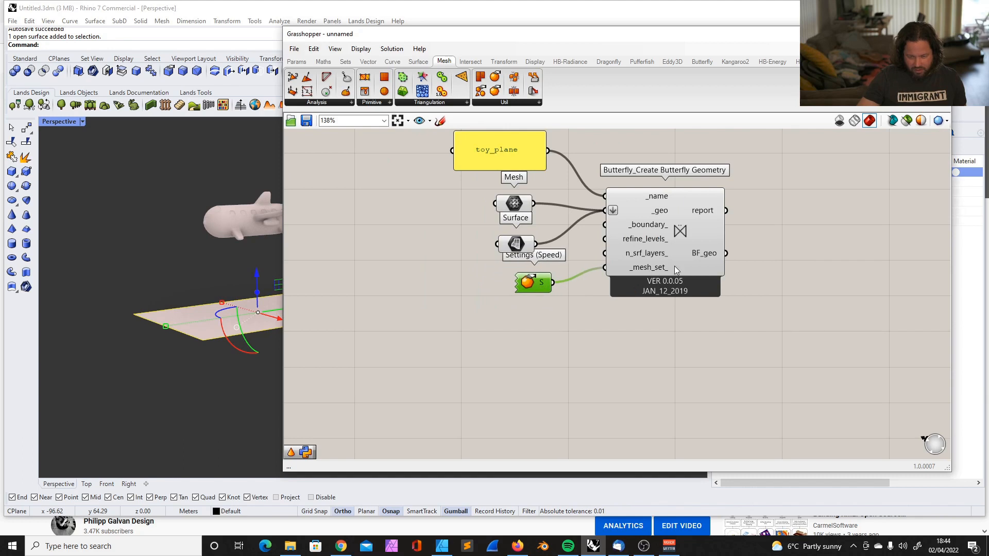
scroll(700, 234, down, 3)
scroll(685, 219, up, 4)
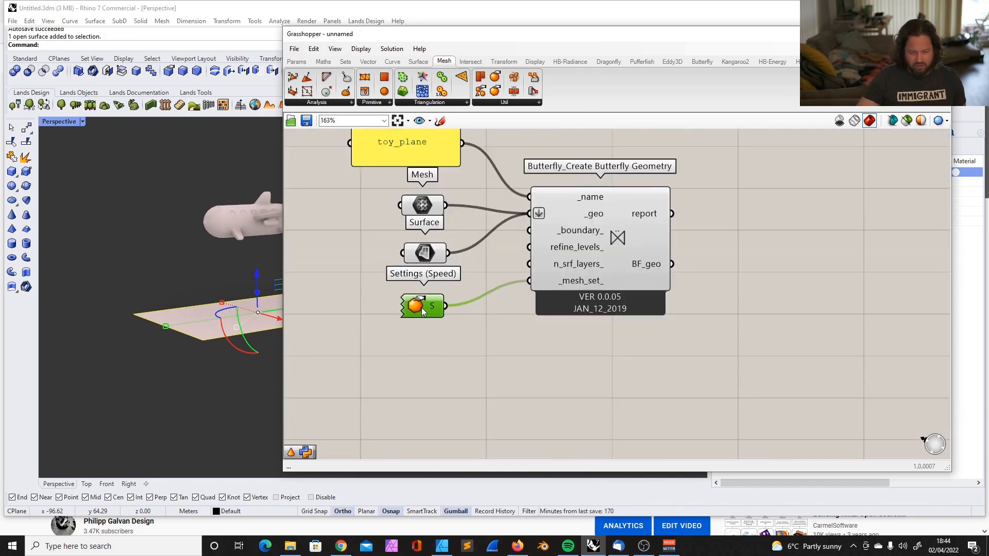
Group the toy_plane panel, Mesh, Surface, Settings (Speed) and Create Butterfly Geometry, and name the group Geometry
mouse_move(407, 40)
mouse_down()
mouse_move(580, 38)
mouse_move(413, 40)
mouse_up()
scroll(454, 217, down, 4)
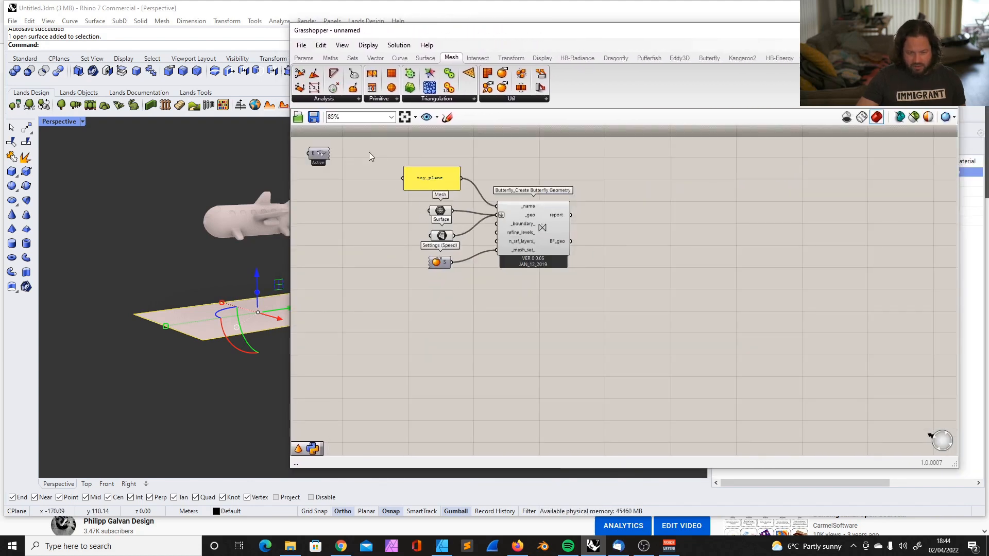
drag(369, 153, 638, 319)
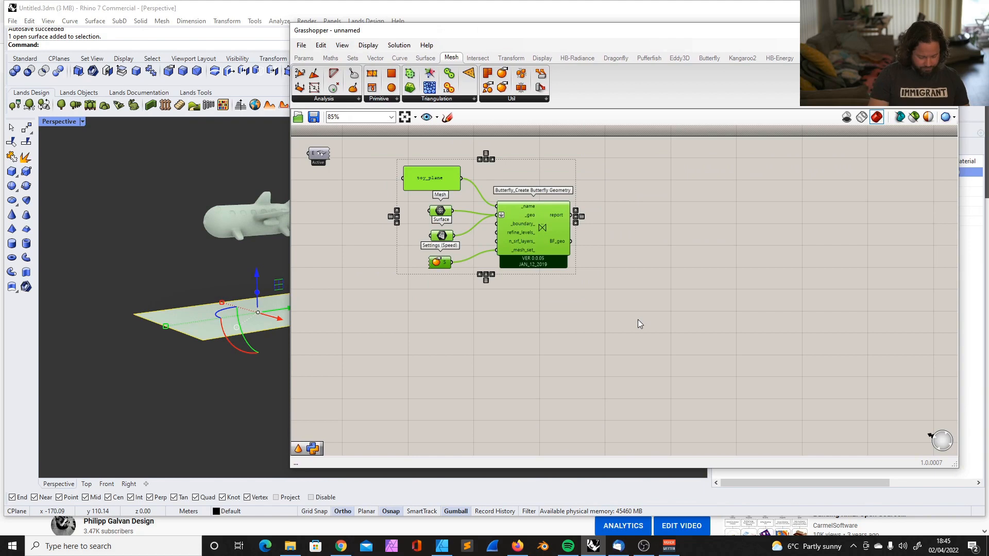
key(ctrl+g)
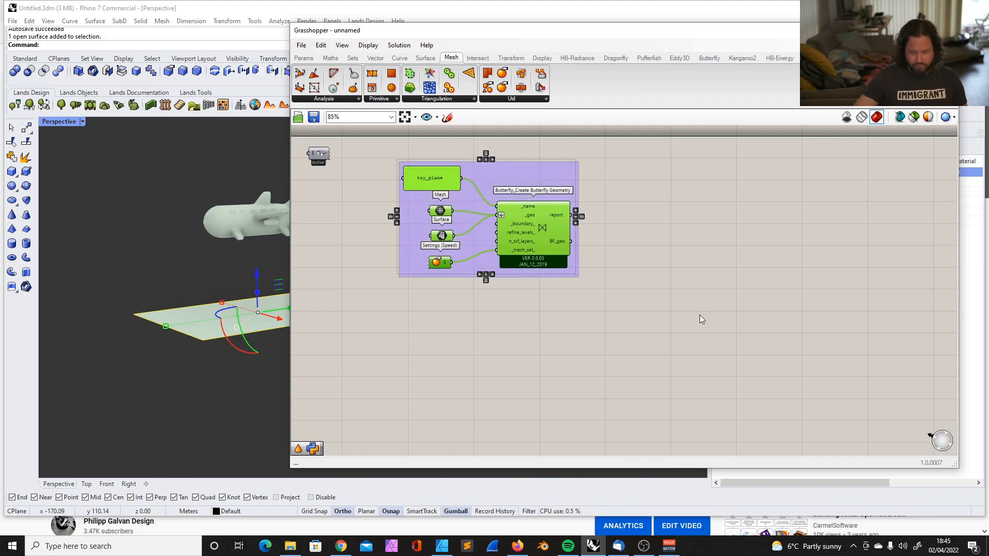
scroll(474, 148, up, 6)
click(485, 200)
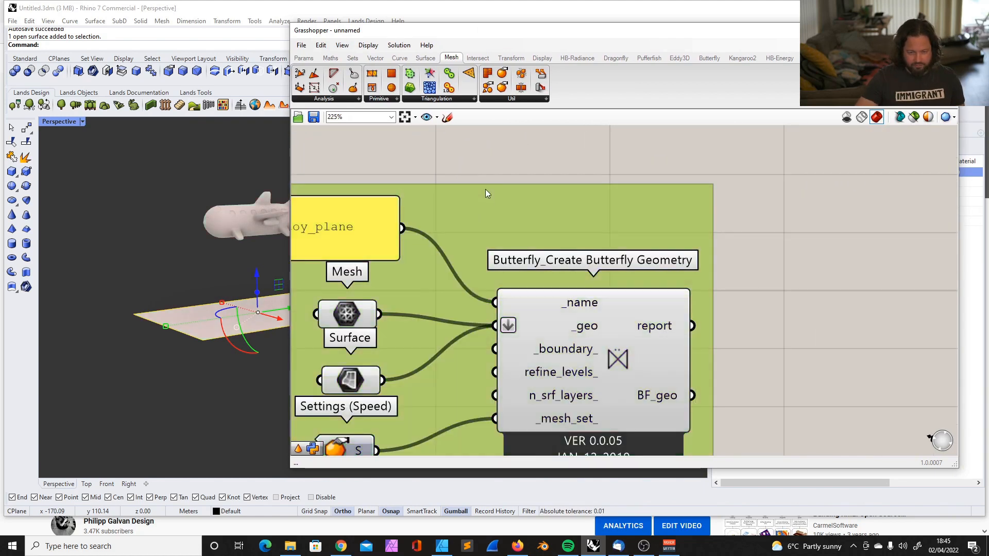
right_click(485, 191)
text(Geometry)
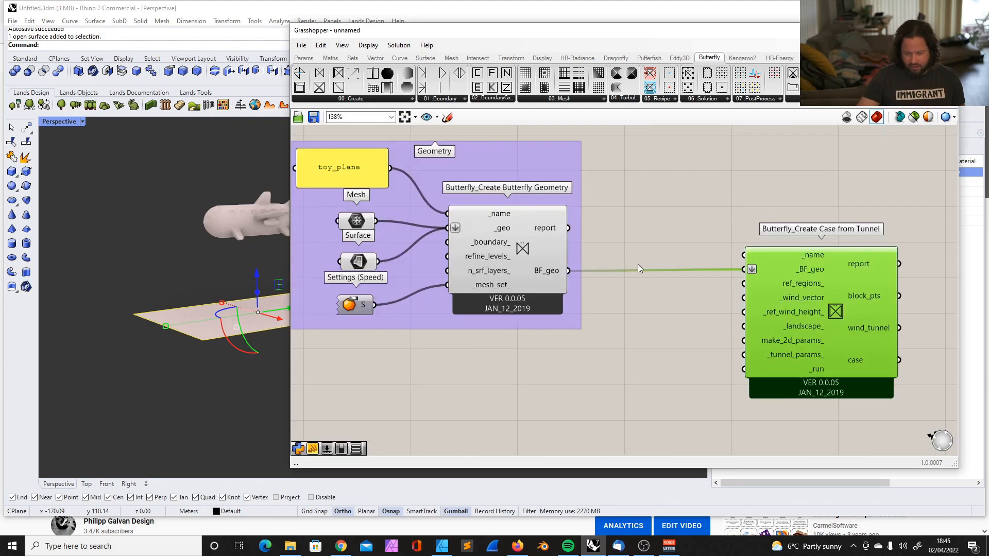
Duplicate the toy_plane panel, change the copy's text to toy_plane_case, and wire it into Create Case from Tunnel's _name input
drag(746, 271, 777, 274)
click(608, 181)
click(352, 174)
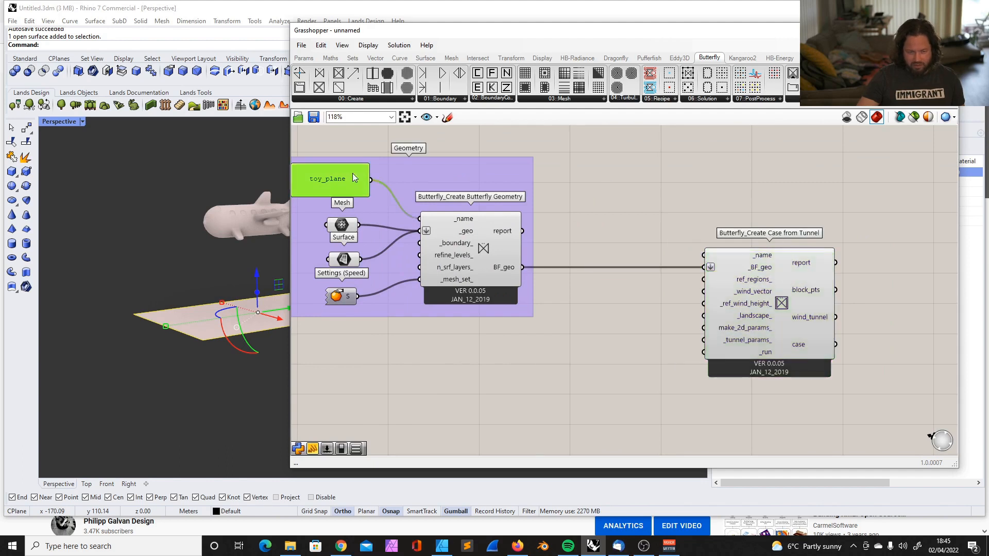
alt+drag(352, 177, 638, 209)
scroll(649, 212, up, 3)
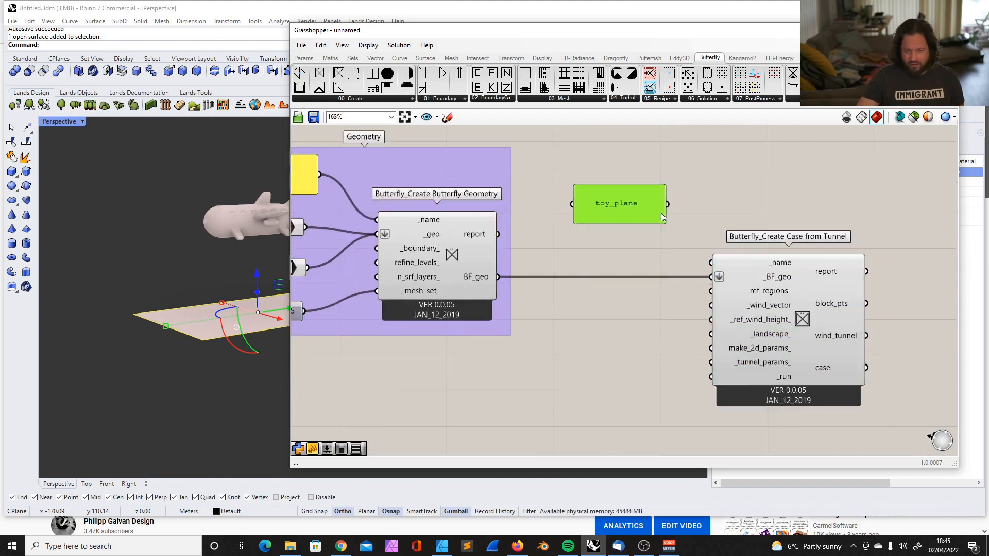
double_click(620, 203)
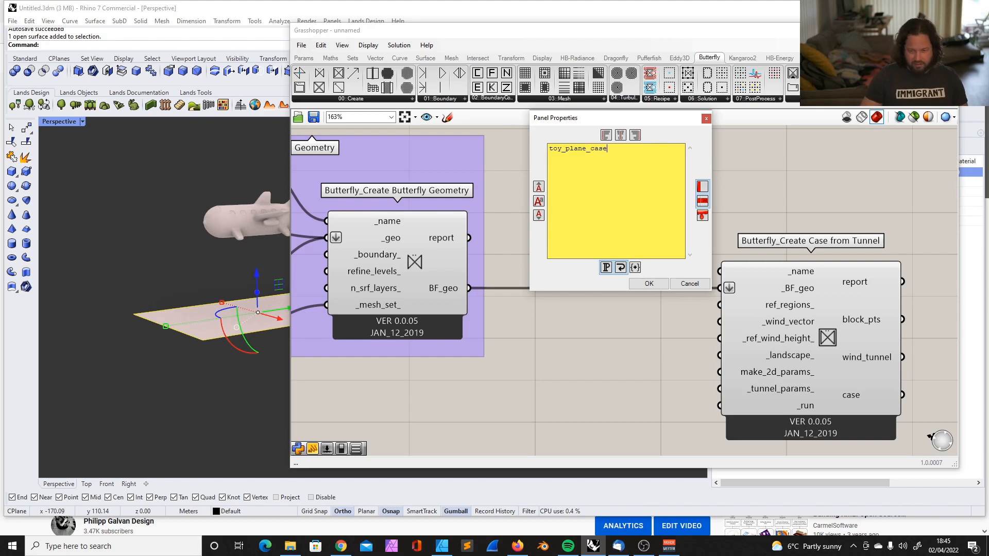
click(649, 284)
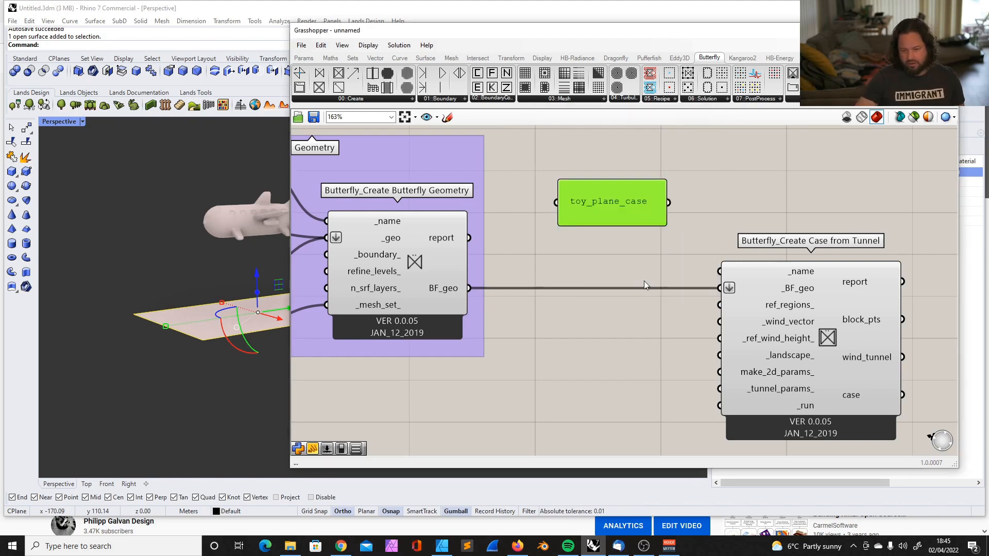
drag(669, 202, 719, 272)
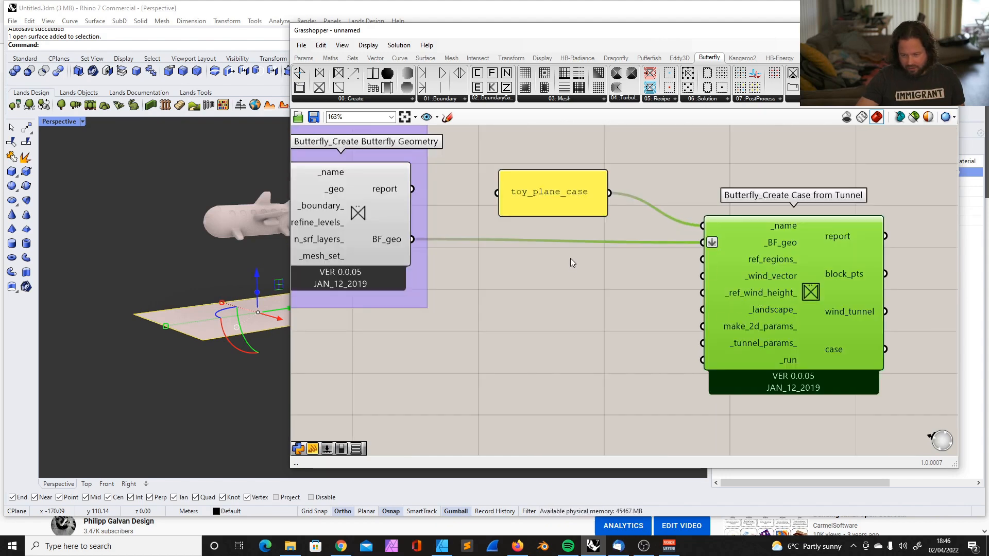
Add a Butterfly Wind Vector component, wire it into the _wind_vector input of Create Case from Tunnel, and position it nearby
double_click(534, 311)
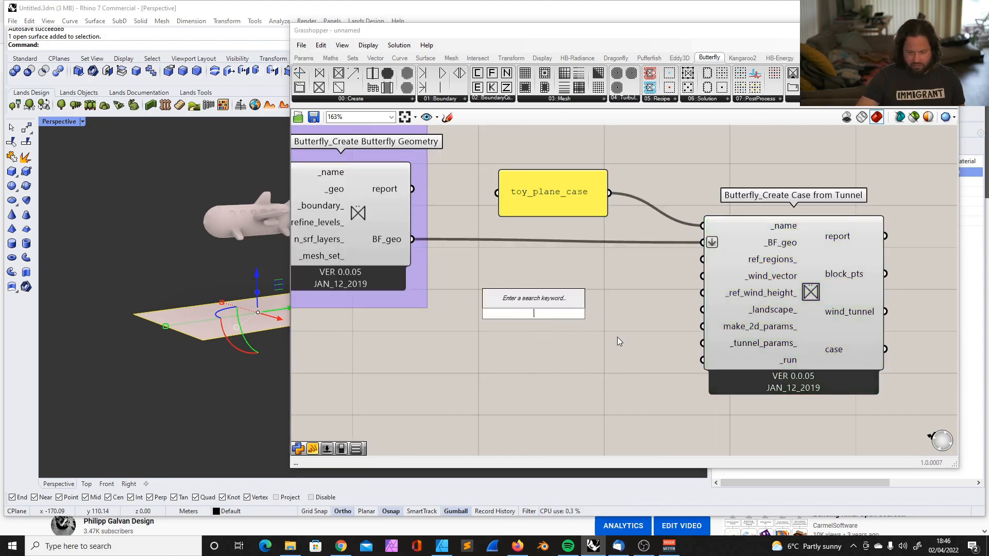
click(345, 99)
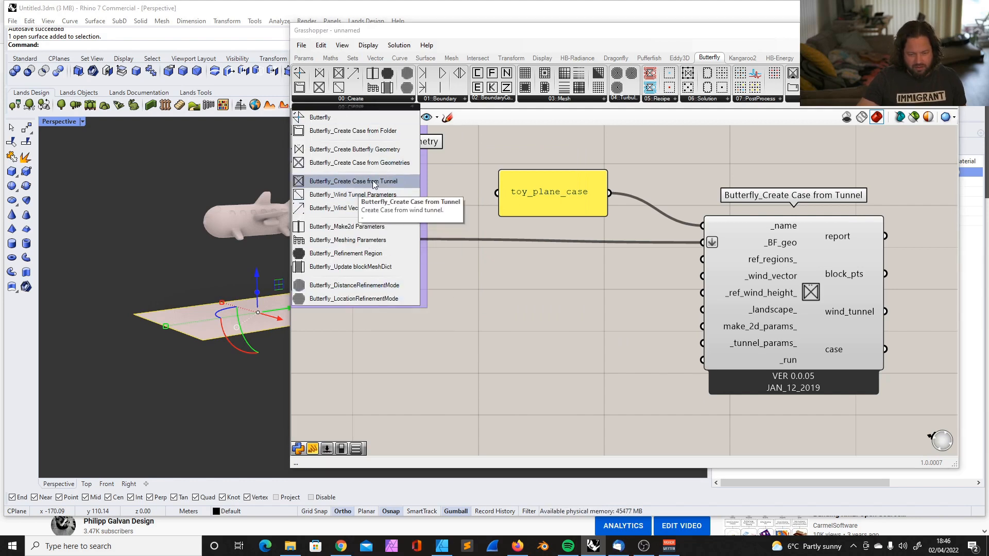
click(343, 210)
drag(691, 298, 764, 275)
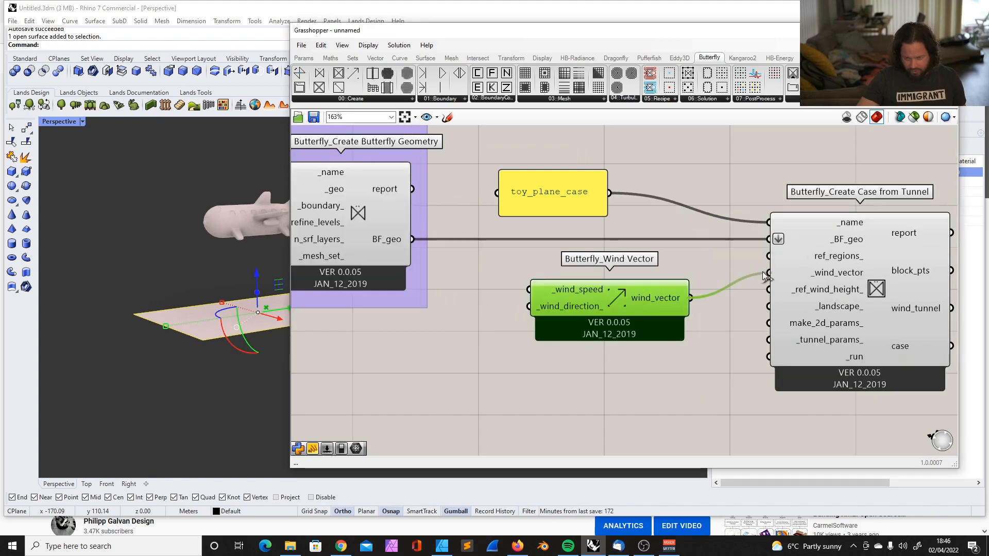
drag(635, 309, 671, 301)
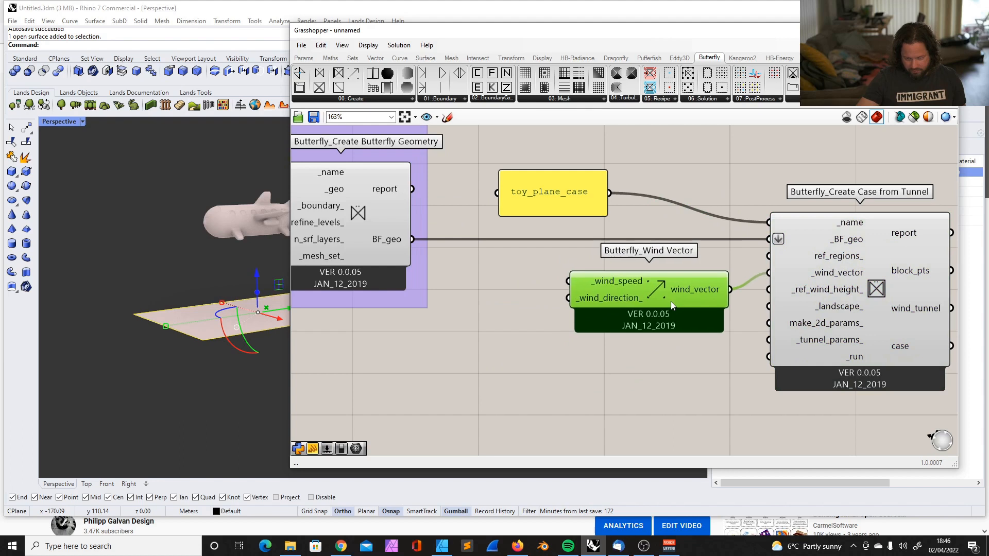
Duplicate the toy_plane_case panel, set the copy to 20, wire it into Wind Vector's _wind_speed input, and align it
click(559, 212)
double_click(570, 208)
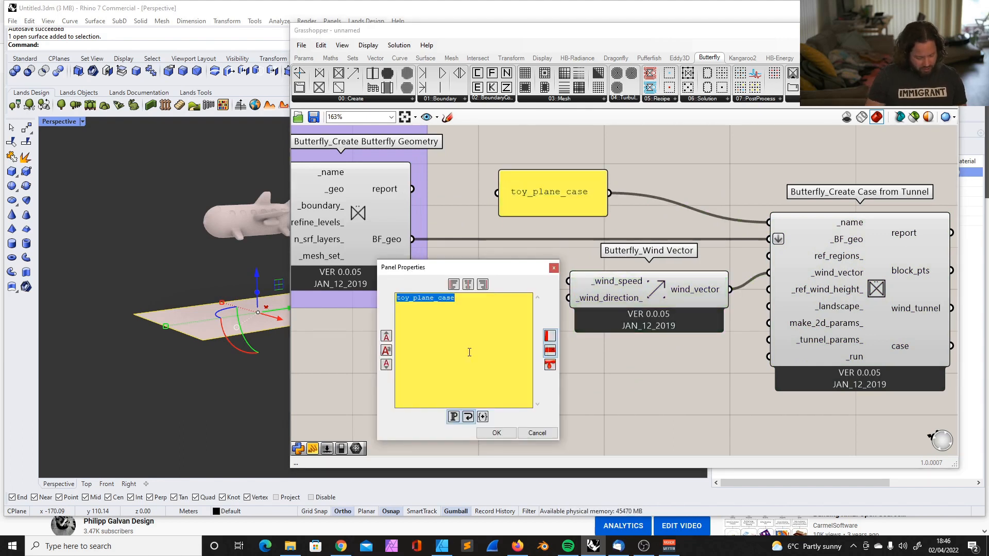
text(20)
click(496, 432)
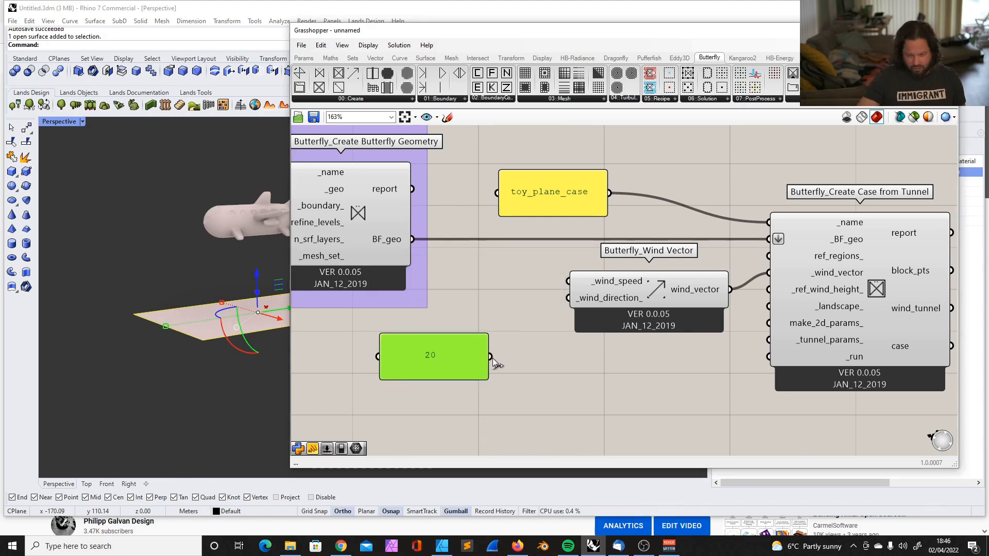
drag(491, 357, 560, 322)
scroll(627, 235, down, 3)
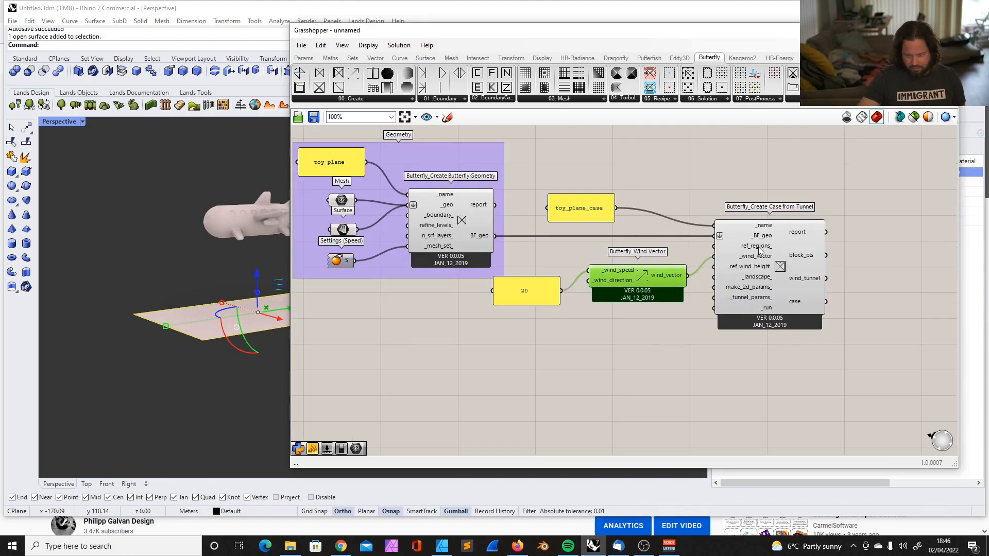
click(551, 278)
scroll(612, 295, up, 2)
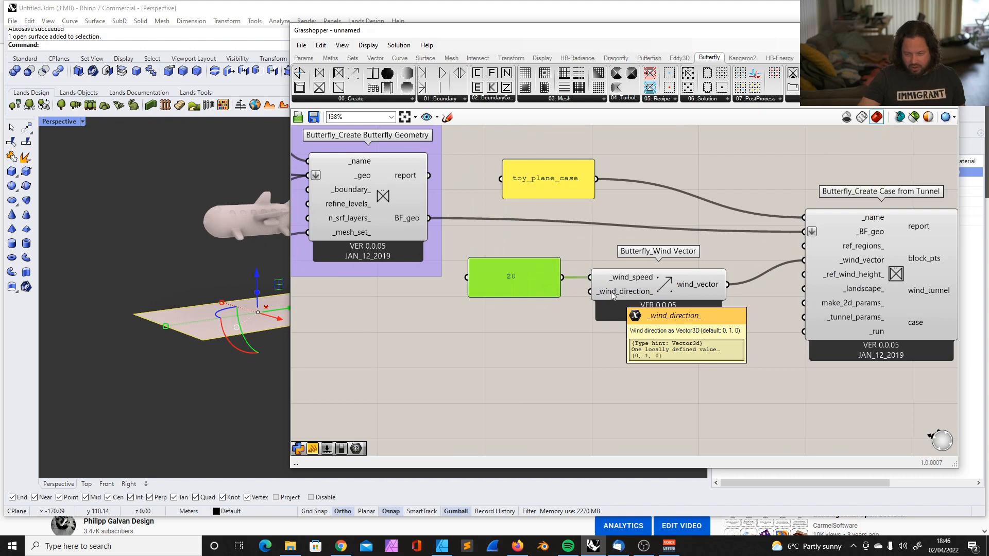
Check Wind Vector's _wind_direction_ input against the toy plane's orientation in the Rhino viewport
click(662, 286)
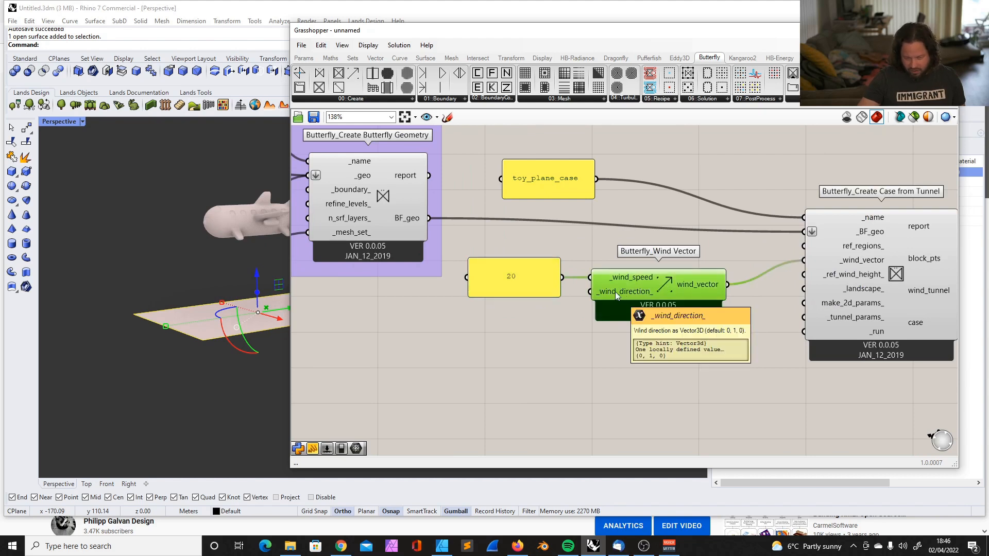
right_drag(196, 242, 189, 199)
click(181, 209)
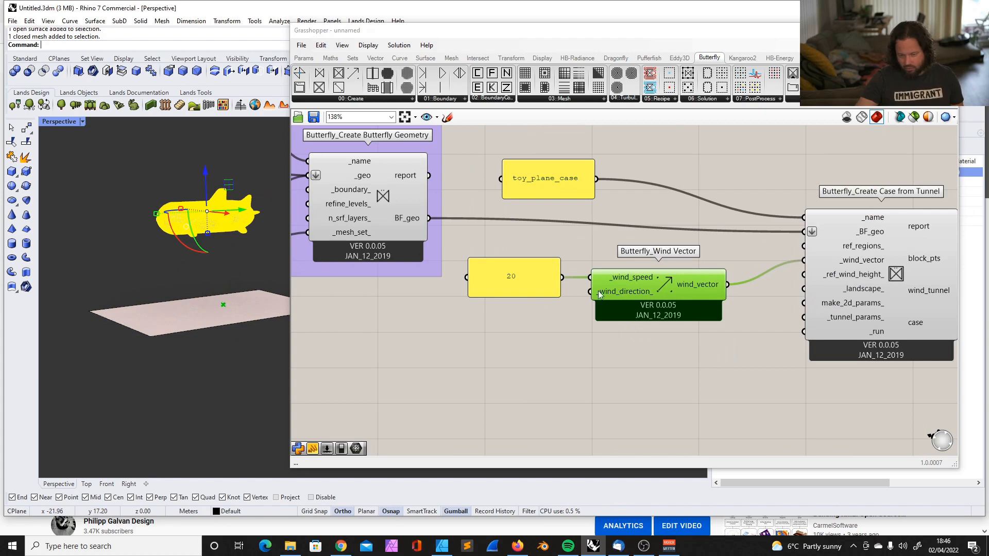
Shrink the wind speed panel and move it with Wind Vector slightly up, level with the _wind_vector input
drag(523, 295, 514, 267)
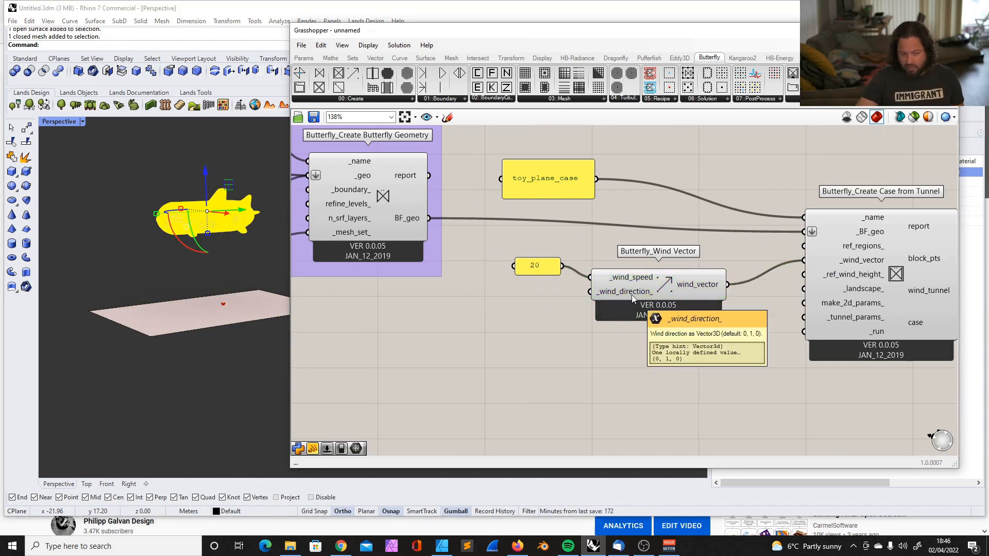
right_drag(868, 289, 835, 293)
click(835, 294)
drag(634, 294, 638, 271)
drag(510, 274, 514, 260)
click(682, 276)
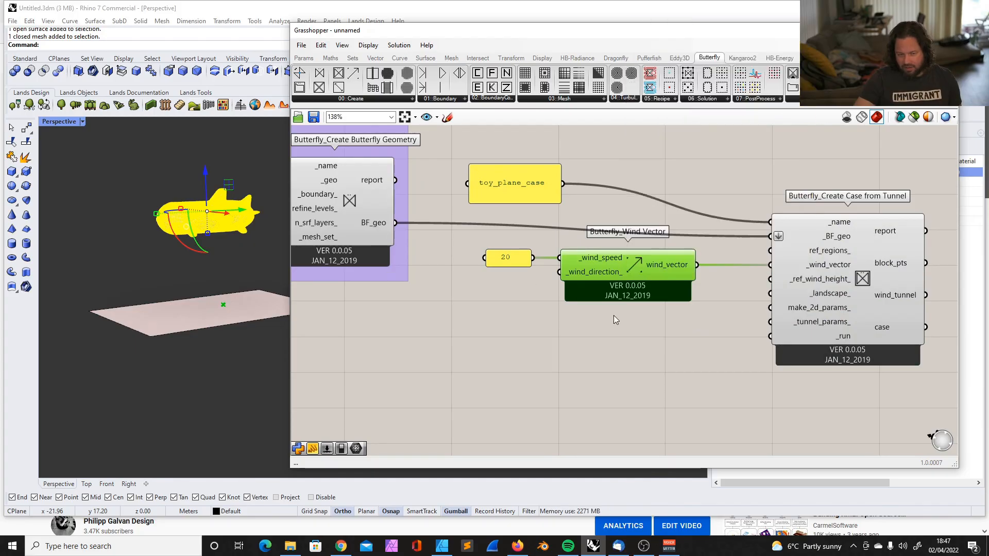
Duplicate the wind speed panel, set the copy to 0, and wire it into the _landscape_ input of Create Case from Tunnel
mouse_move(827, 297)
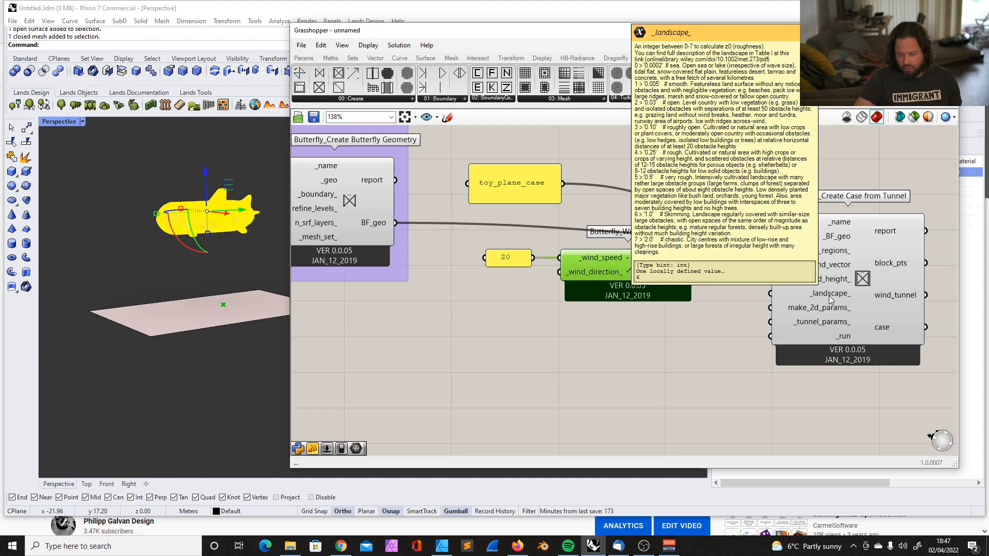
drag(858, 294, 883, 296)
click(503, 258)
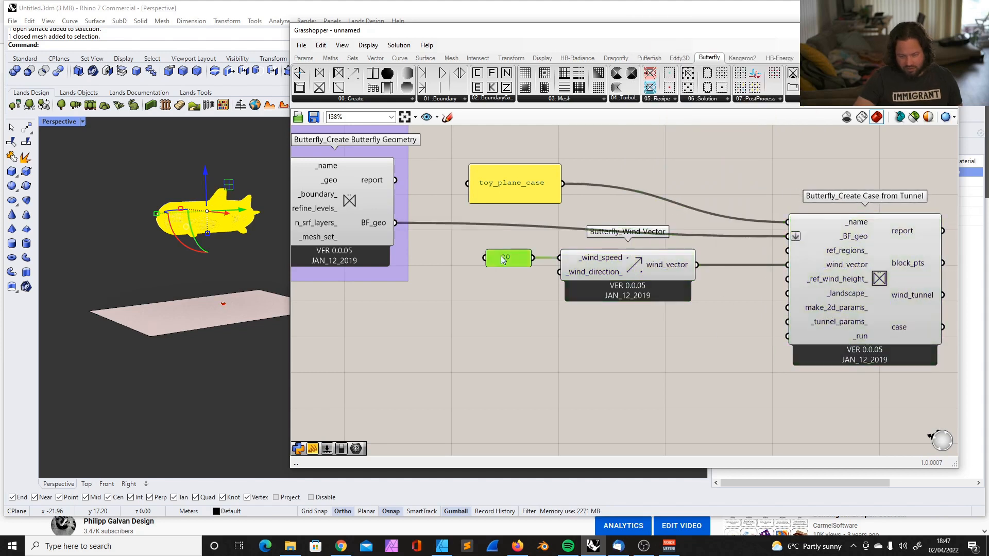
key(ctrl+c)
key(ctrl+v)
double_click(670, 314)
text(0)
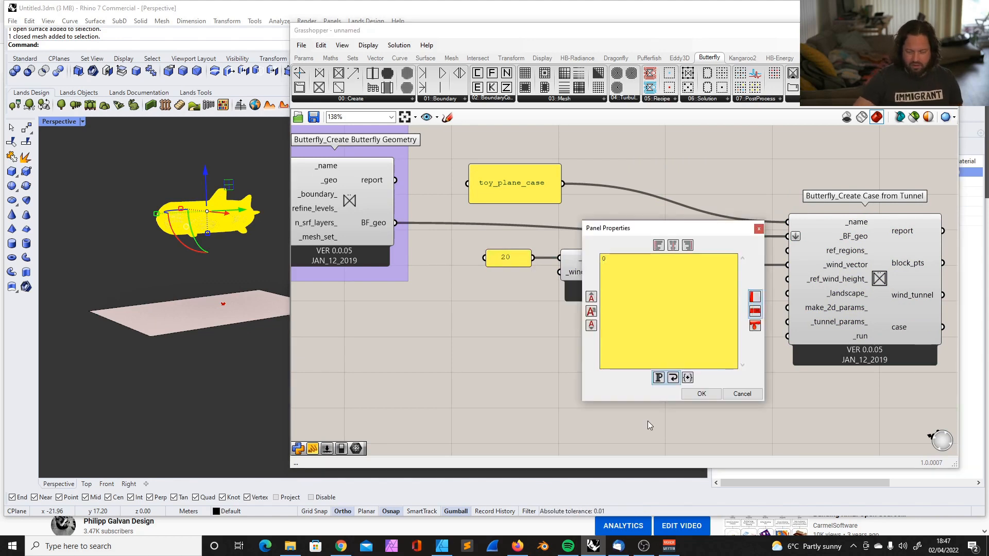
click(703, 395)
drag(673, 310, 798, 295)
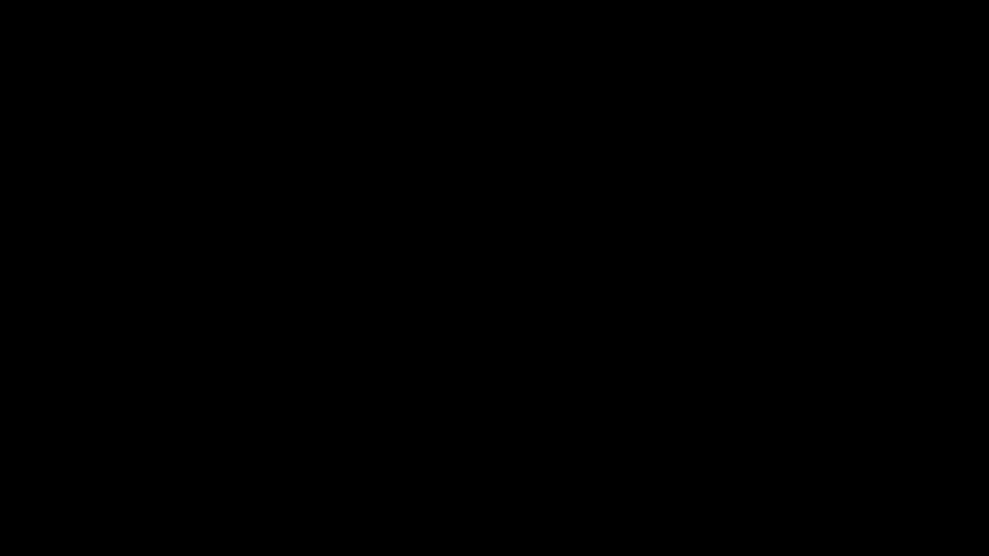
Examine the wind vector setup, the plane's orientation in the Rhino viewport, and the case component's make_2d_params_ and _tunnel_params_ inputs
click(835, 281)
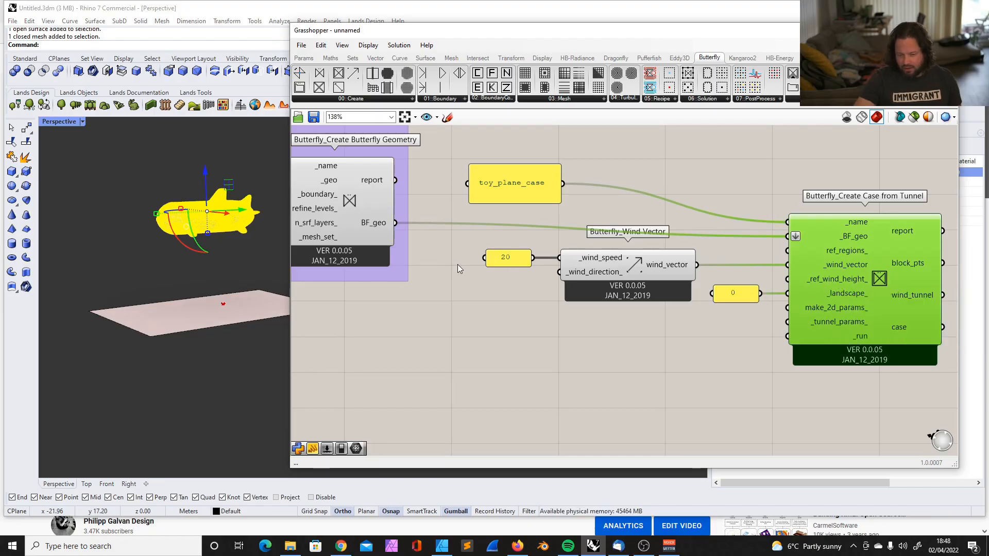
click(509, 259)
shift+click(579, 263)
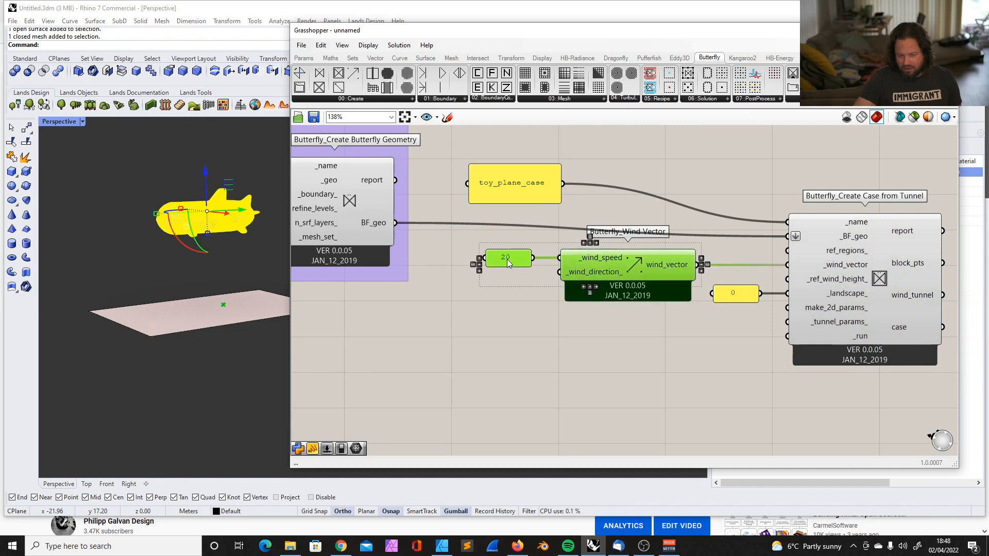
right_drag(227, 243, 239, 222)
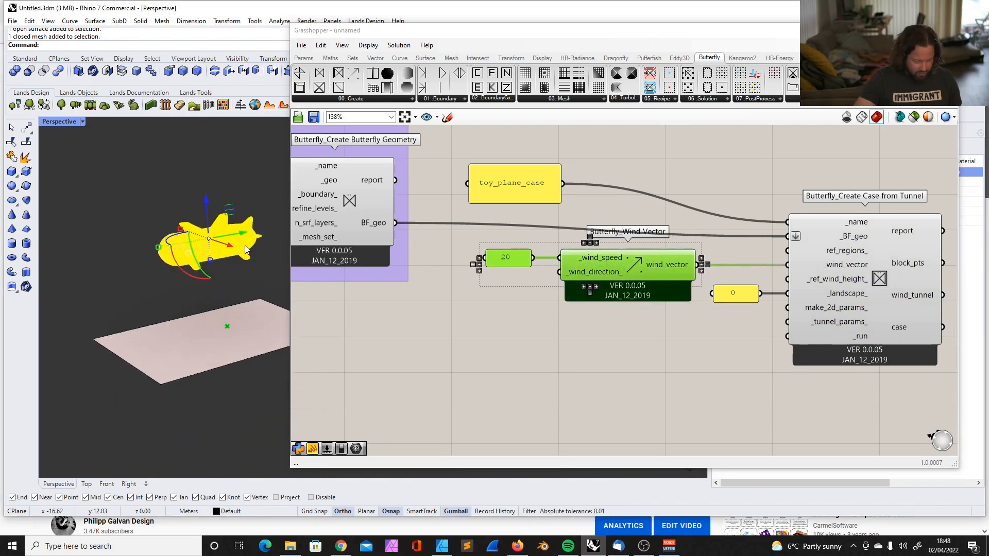
click(700, 317)
right_drag(891, 309, 852, 301)
scroll(852, 302, up, 4)
scroll(852, 304, down, 4)
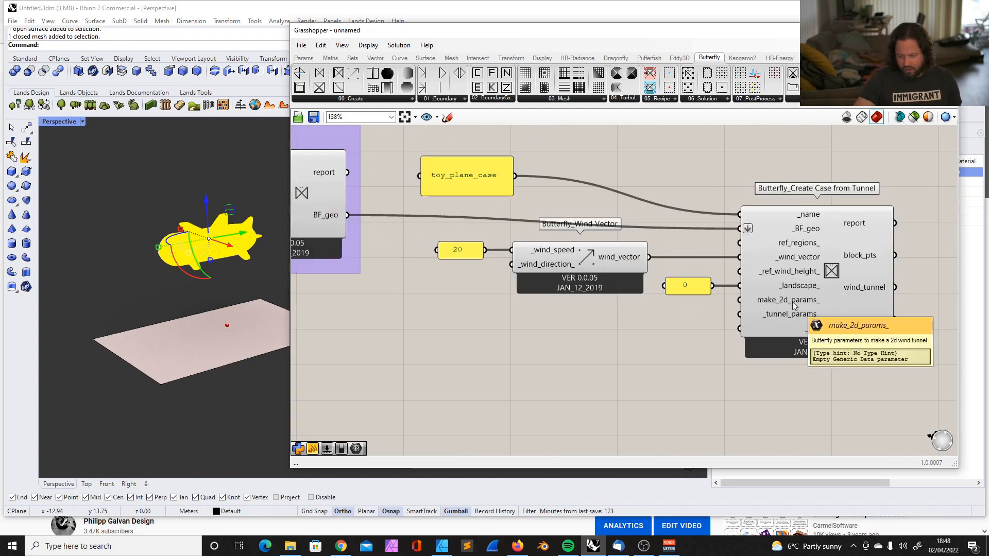
click(790, 317)
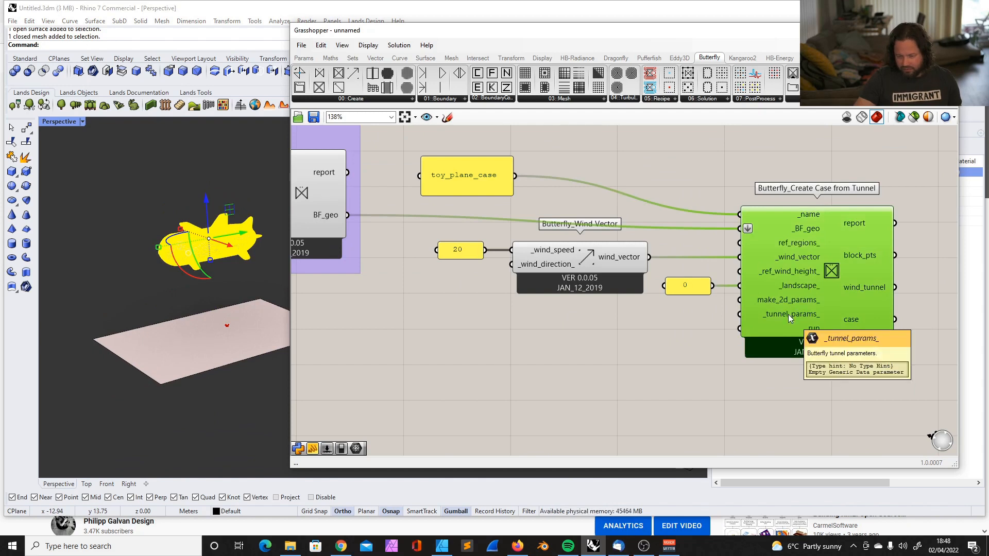
click(716, 335)
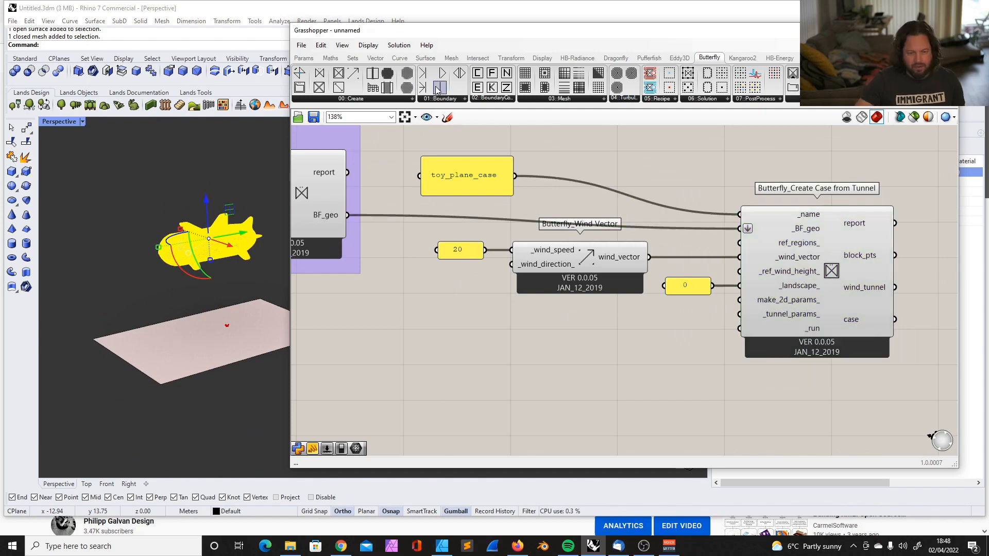
Add a Butterfly Wind Tunnel Parameters component and place it below the Wind Vector component
click(369, 98)
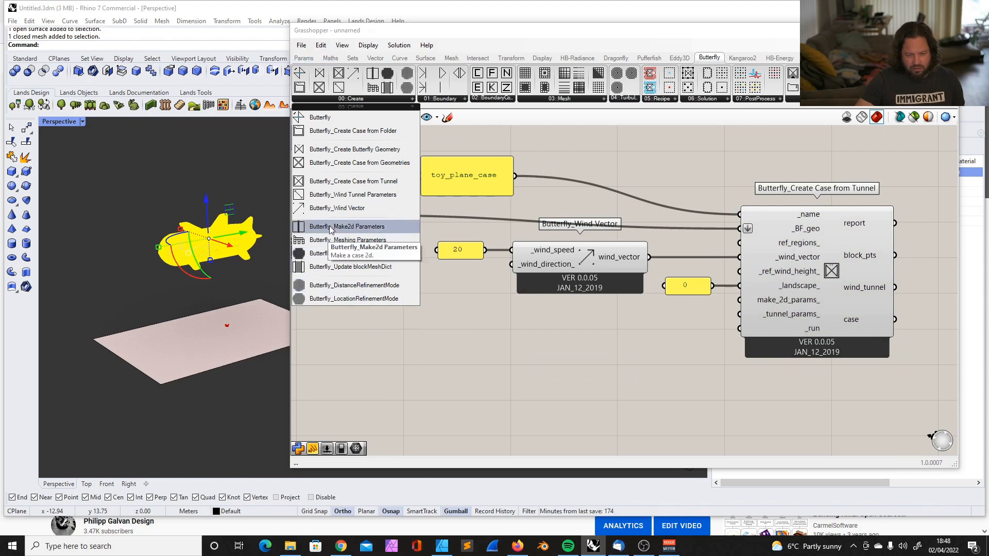
click(340, 194)
click(581, 380)
scroll(590, 368, down, 3)
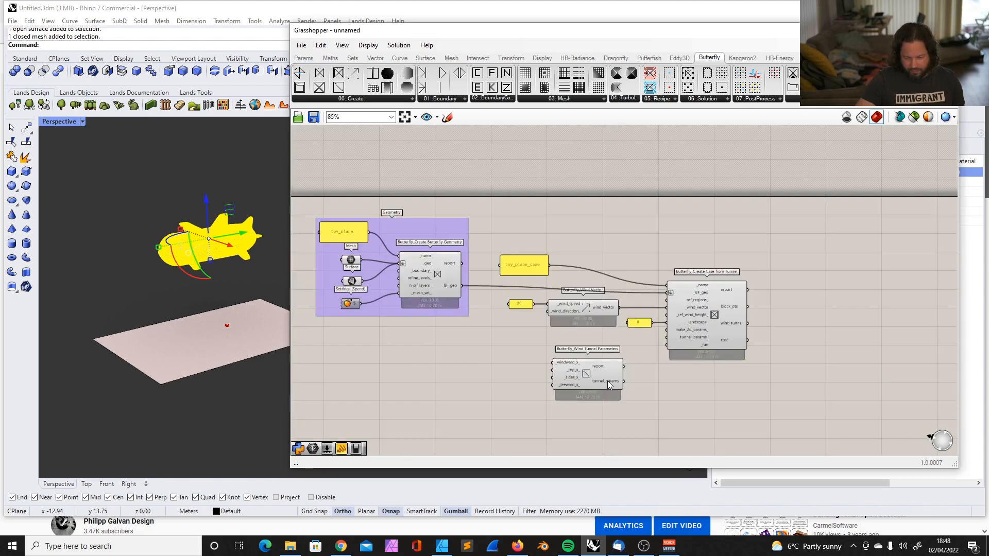
scroll(606, 382, up, 3)
drag(575, 343, 556, 330)
scroll(149, 276, down, 10)
right_drag(157, 281, 211, 308)
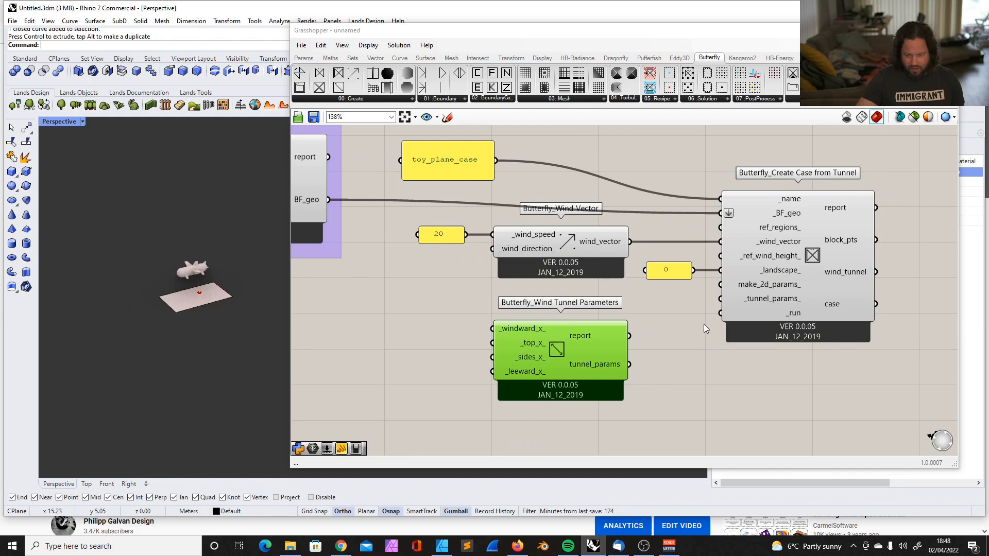
drag(590, 334, 613, 365)
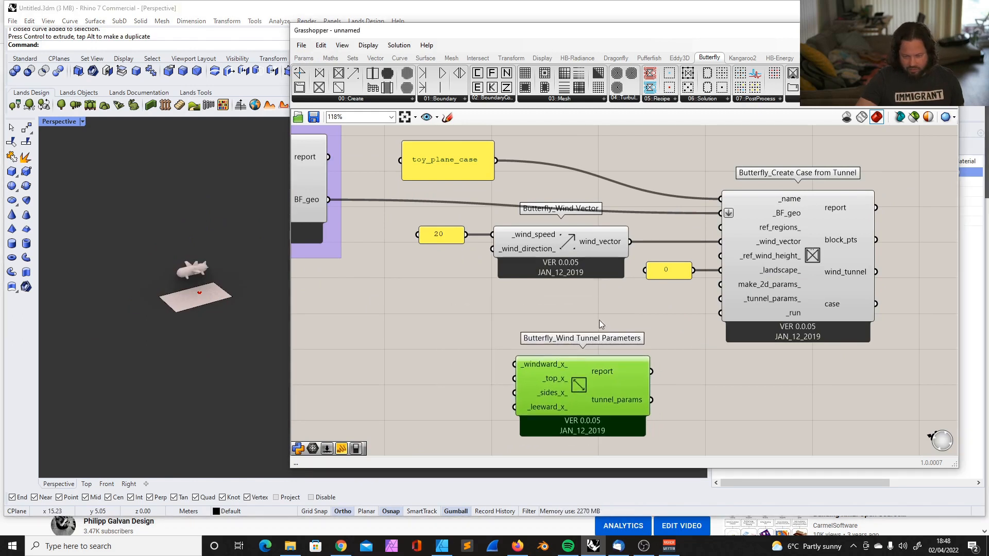
Move Create Case from Tunnel farther from Wind Vector and line up the 0 panel with its _landscape_ input
scroll(613, 324, down, 3)
drag(716, 283, 757, 289)
mouse_move(641, 319)
mouse_down()
mouse_move(656, 319)
mouse_move(629, 318)
mouse_move(641, 340)
mouse_move(654, 324)
mouse_up()
click(624, 339)
click(763, 278)
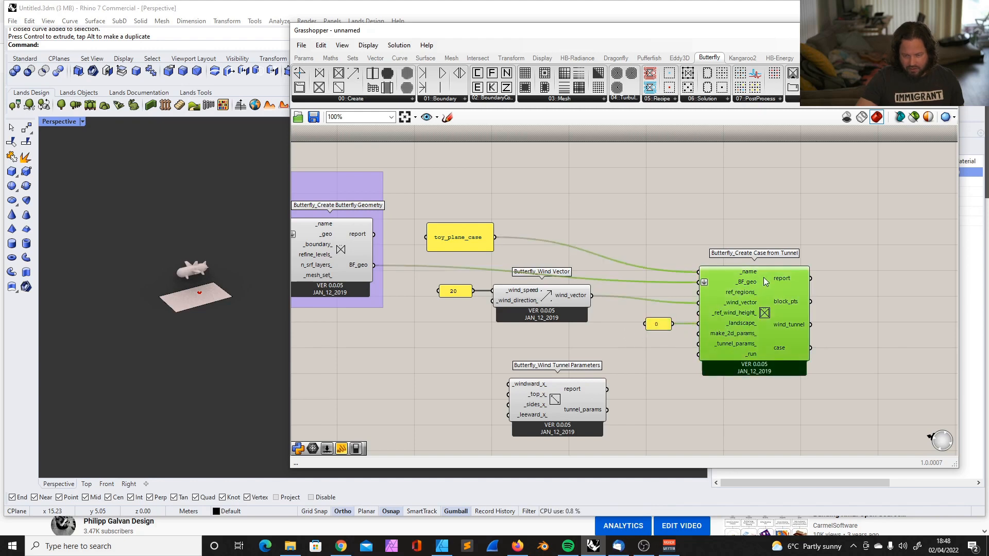
Add a Boolean Toggle, set it to True, and wire it into the _run input of Create Case from Tunnel
double_click(646, 380)
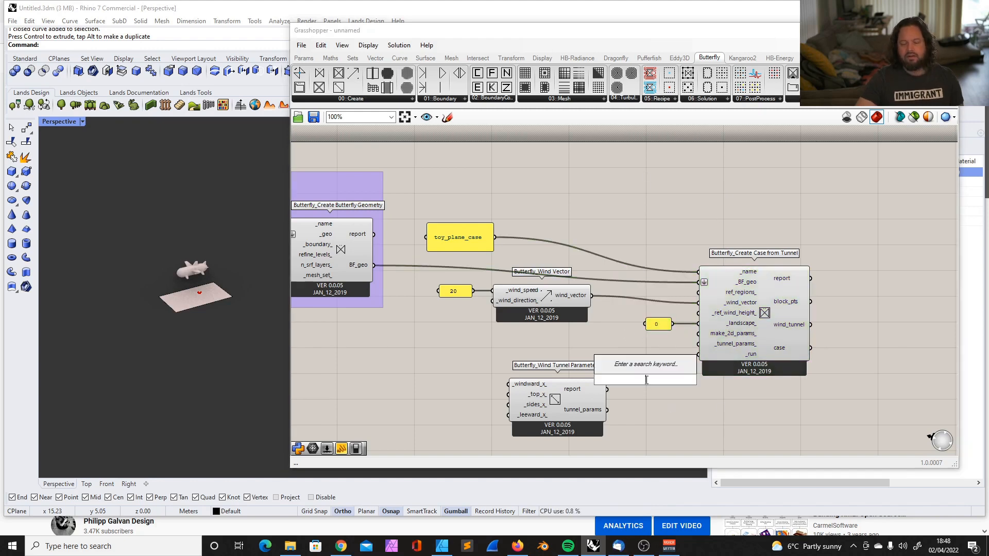
text(togg)
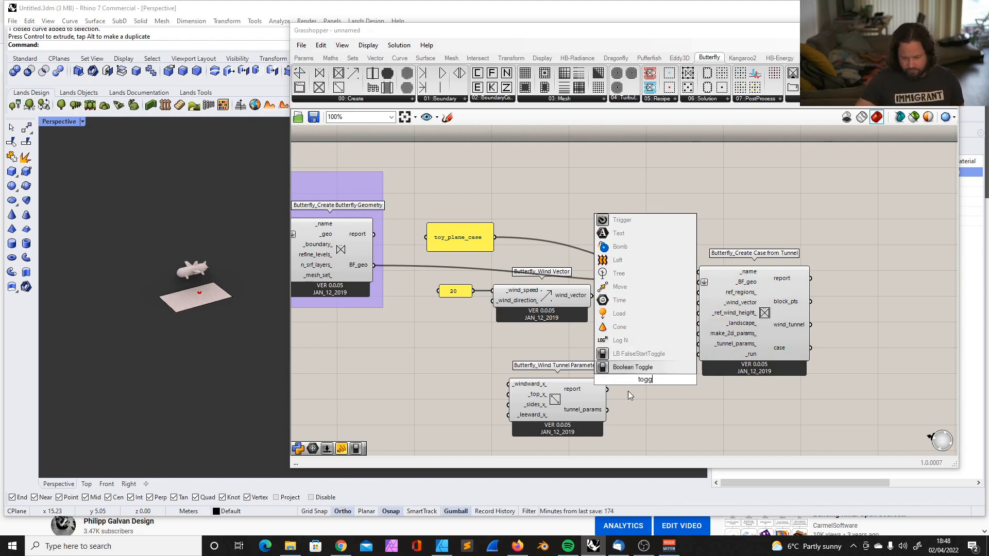
click(637, 369)
drag(583, 390, 567, 436)
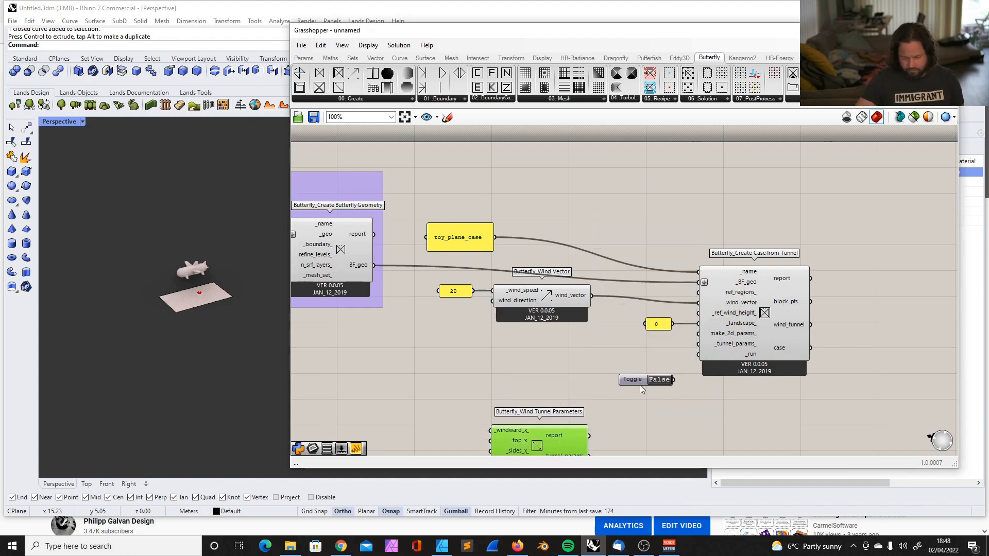
click(604, 378)
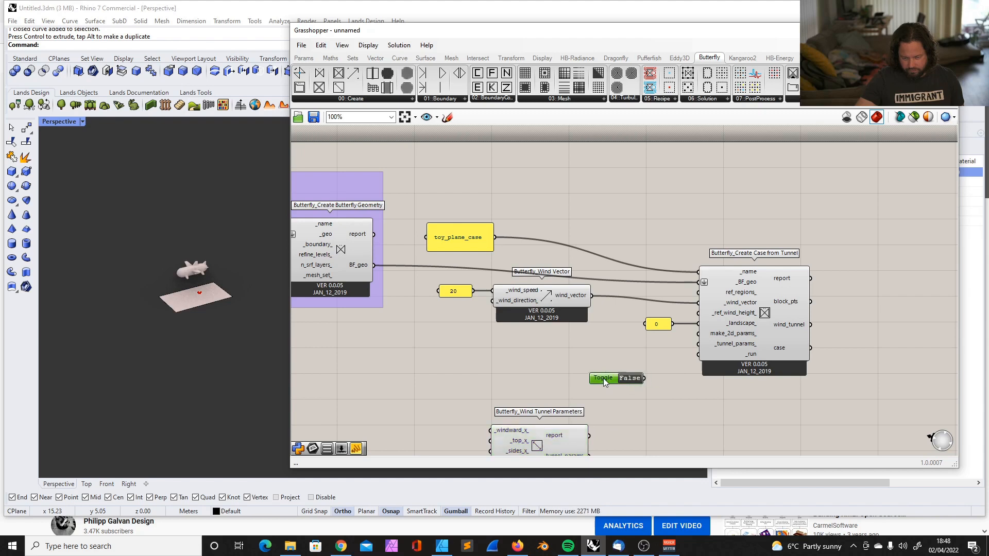
double_click(629, 378)
drag(609, 377, 633, 355)
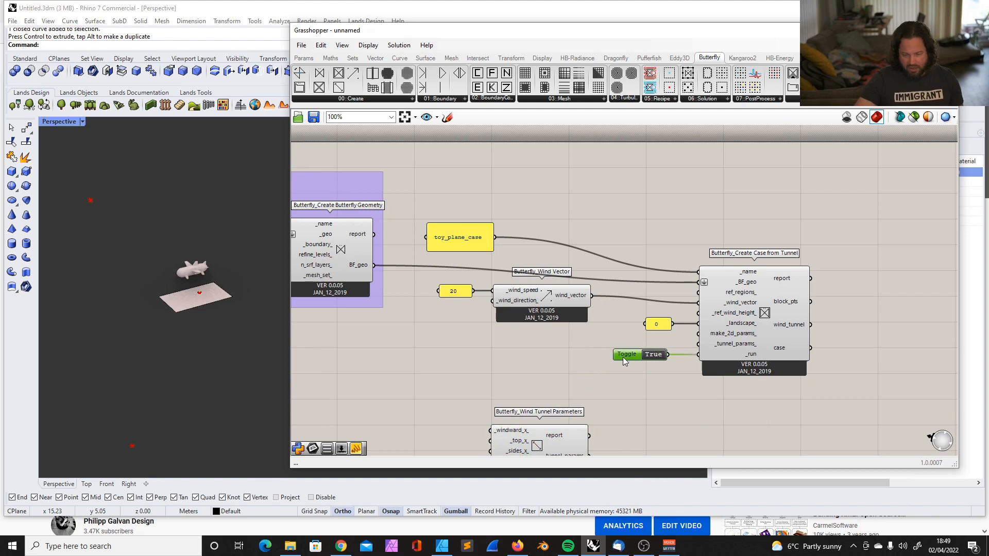
Examine the wind tunnel's corner points around the plane in the Rhino viewport from several angles
click(561, 98)
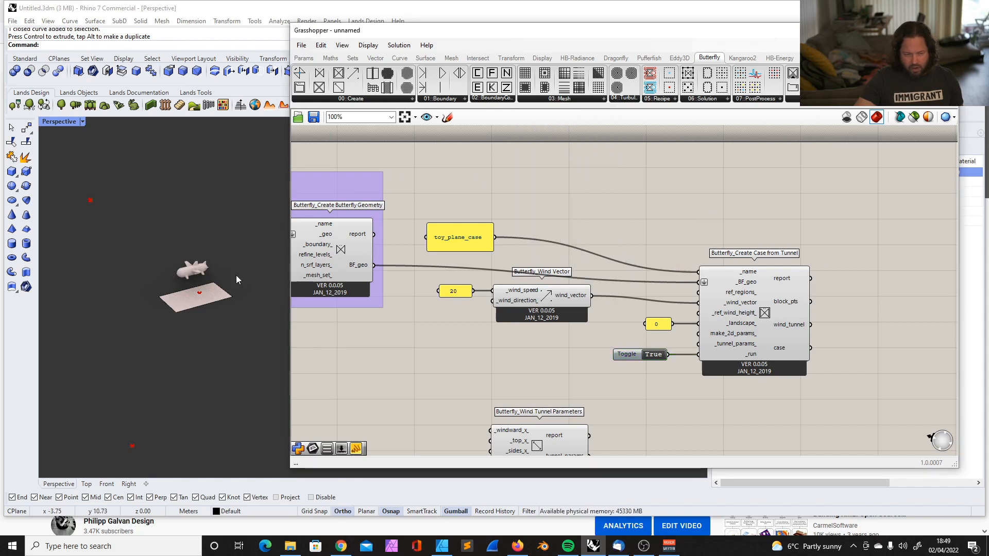
scroll(170, 250, down, 5)
right_drag(196, 253, 243, 218)
click(174, 223)
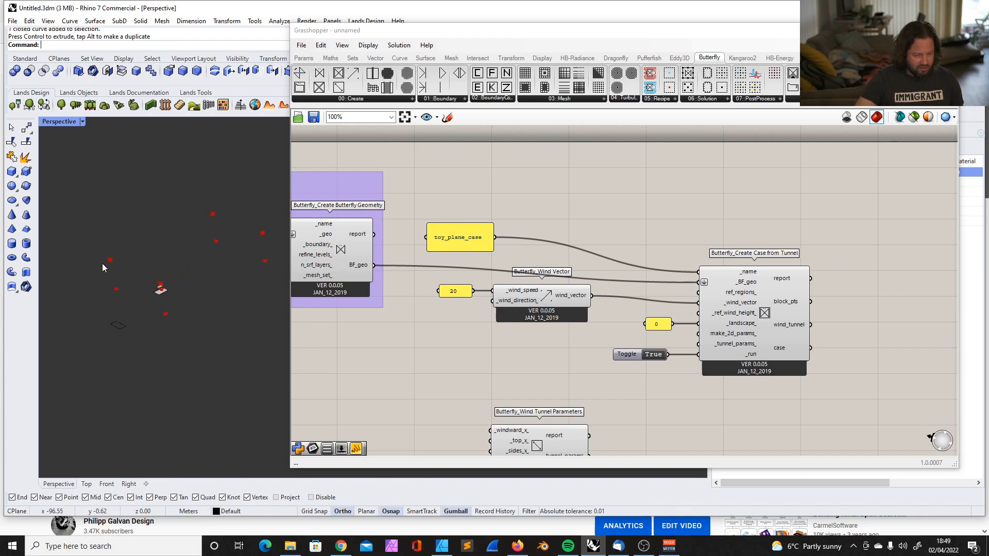
right_drag(175, 325, 236, 295)
right_drag(190, 326, 231, 240)
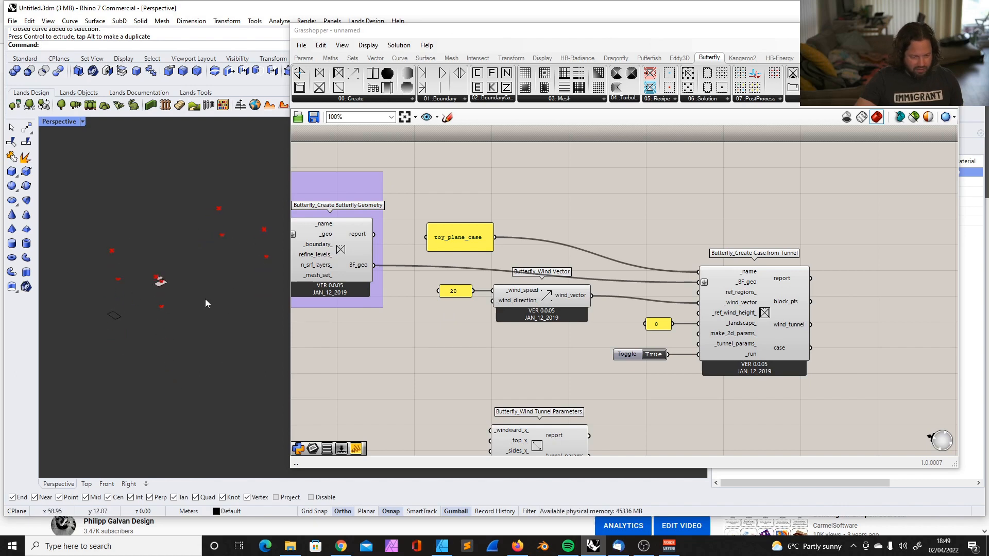
Wire tunnel_params from Wind Tunnel Parameters into the _tunnel_params_ input of Create Case from Tunnel
scroll(562, 391, up, 3)
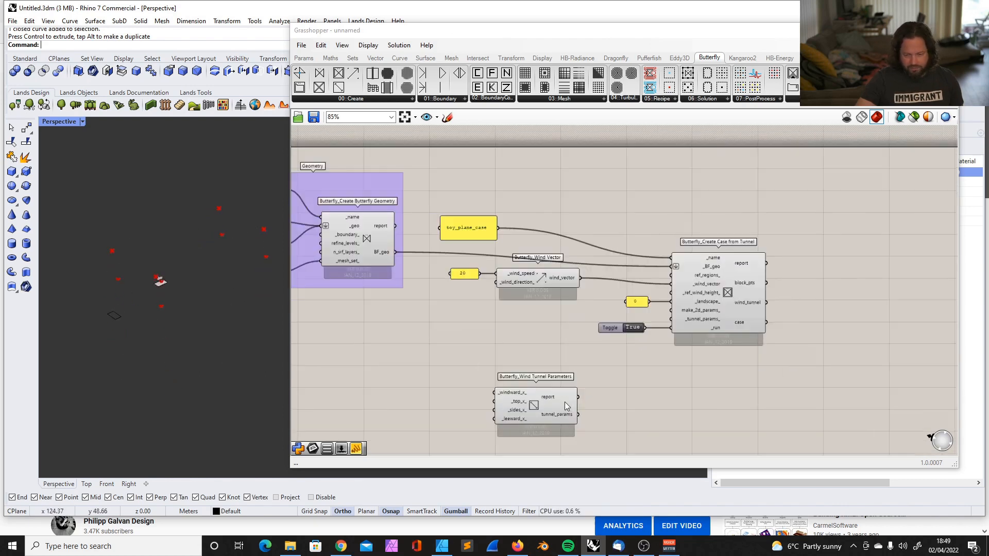
drag(554, 403, 738, 266)
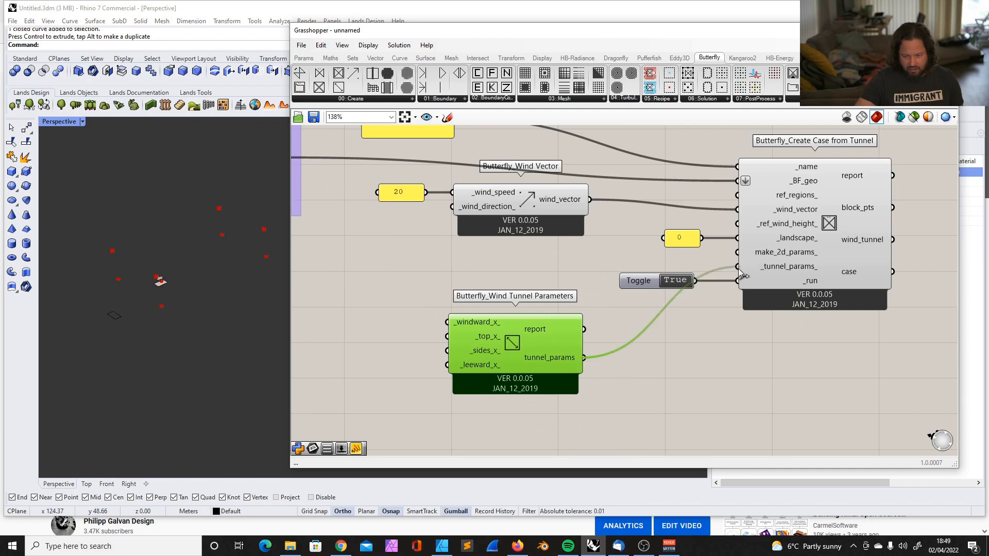
scroll(447, 323, down, 4)
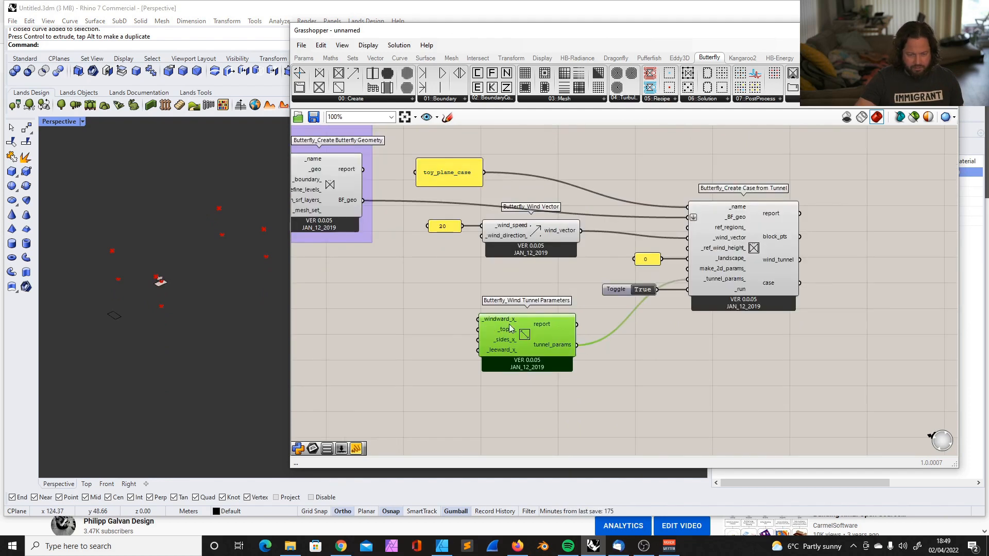
Duplicate the 0 panel and place the copy beside the inputs of Wind Tunnel Parameters
right_drag(254, 284, 124, 330)
scroll(201, 288, up, 4)
scroll(215, 278, up, 3)
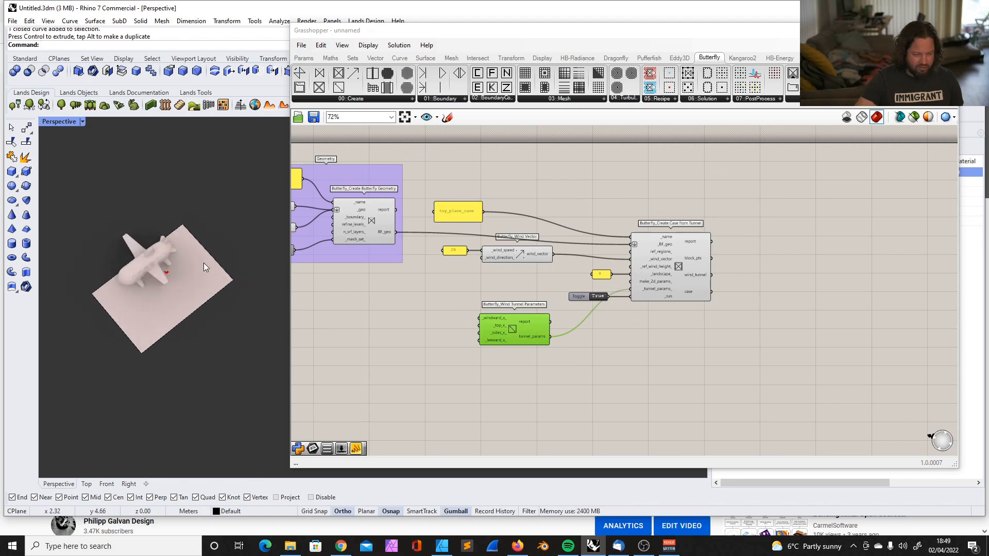
scroll(474, 312, down, 4)
scroll(495, 278, up, 3)
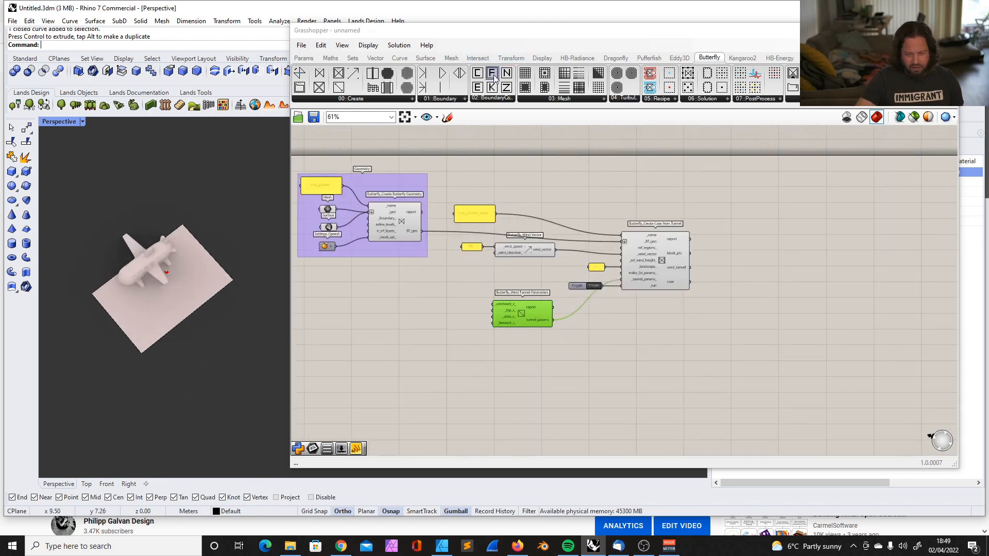
scroll(582, 266, up, 4)
click(615, 271)
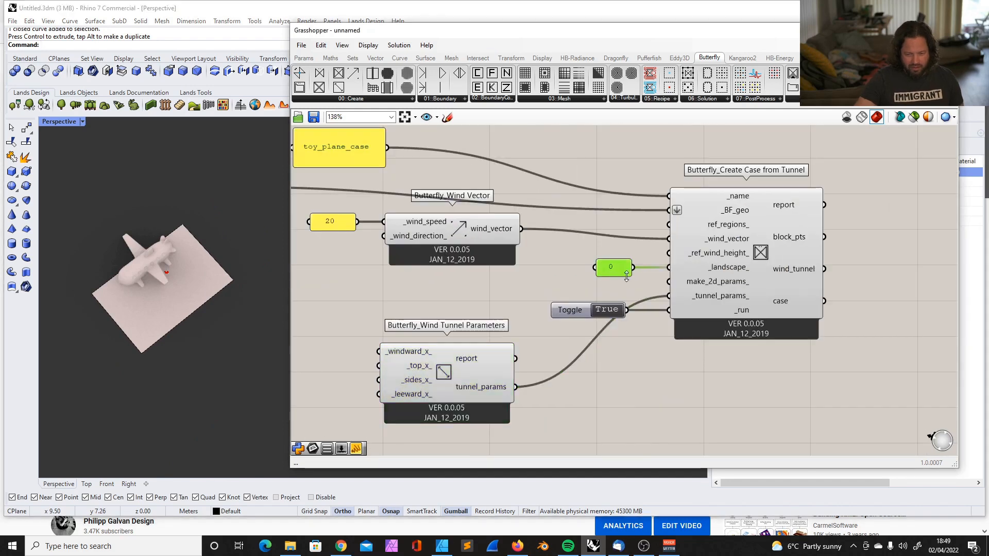
key(ctrl+c)
key(ctrl+v)
drag(624, 278, 376, 374)
scroll(376, 375, down, 3)
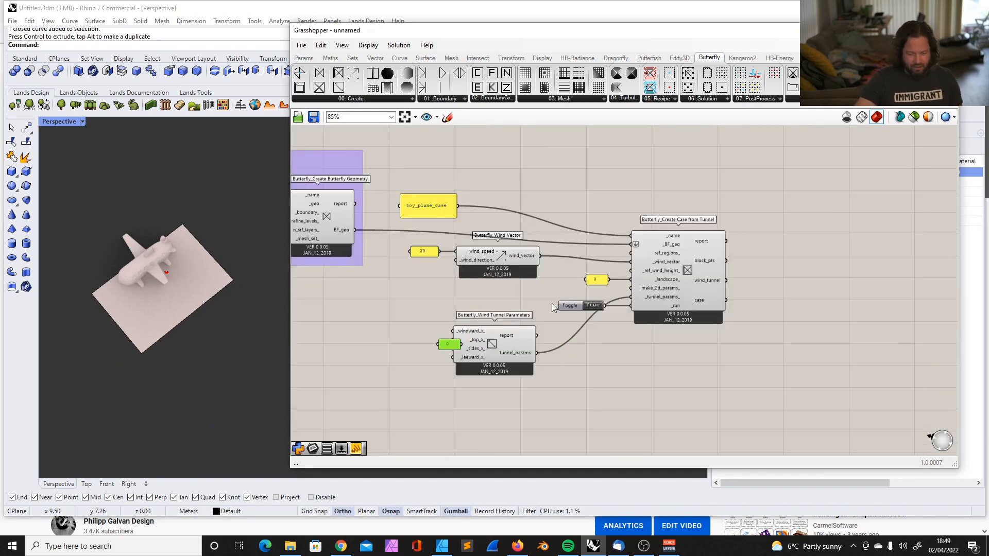
scroll(375, 375, up, 4)
drag(514, 323, 432, 310)
Set the copied panel beside Wind Tunnel Parameters to 2
double_click(432, 310)
text(2)
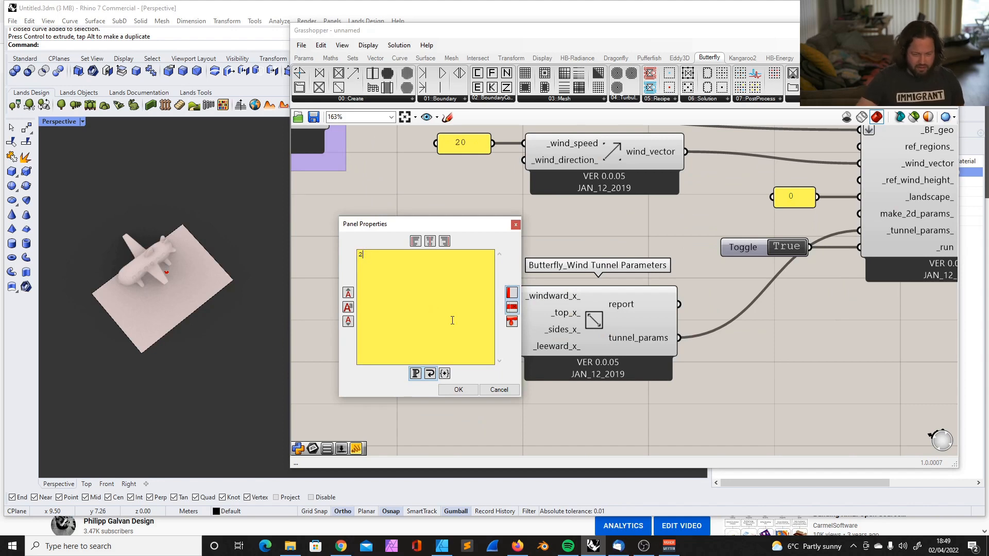
click(456, 389)
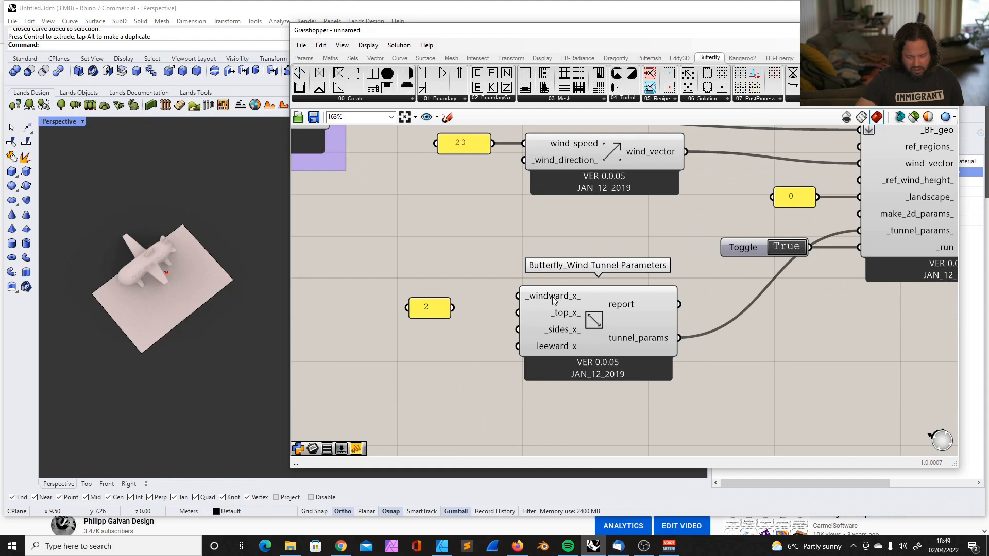
Set the panel beside Wind Tunnel Parameters to 1 and wire it into the _windward_x_ input
mouse_move(554, 301)
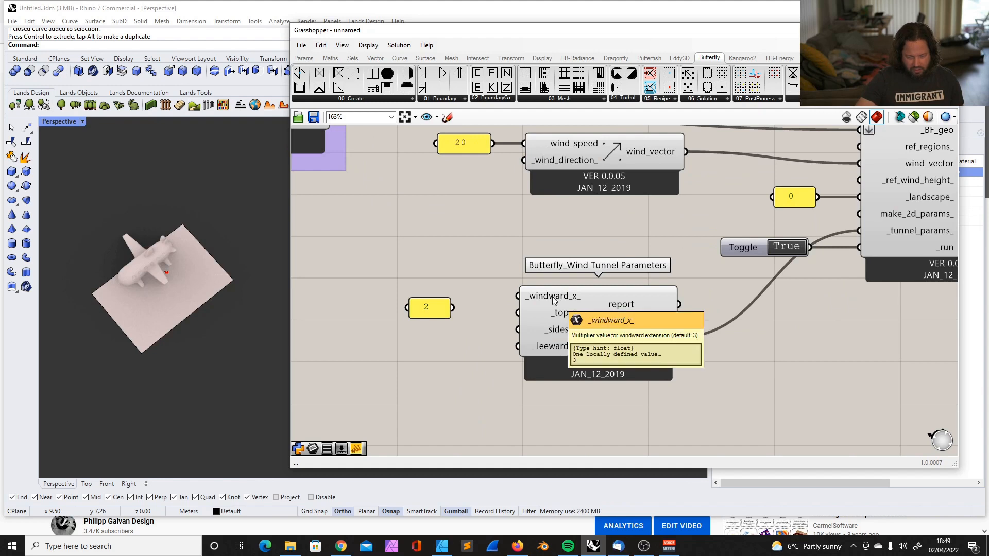
double_click(427, 312)
text(1)
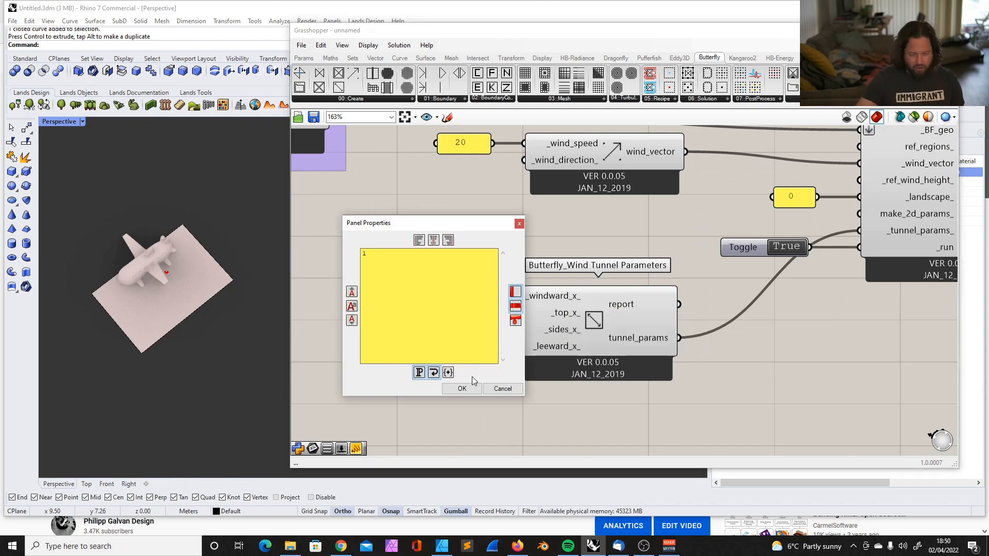
click(462, 389)
scroll(510, 283, down, 5)
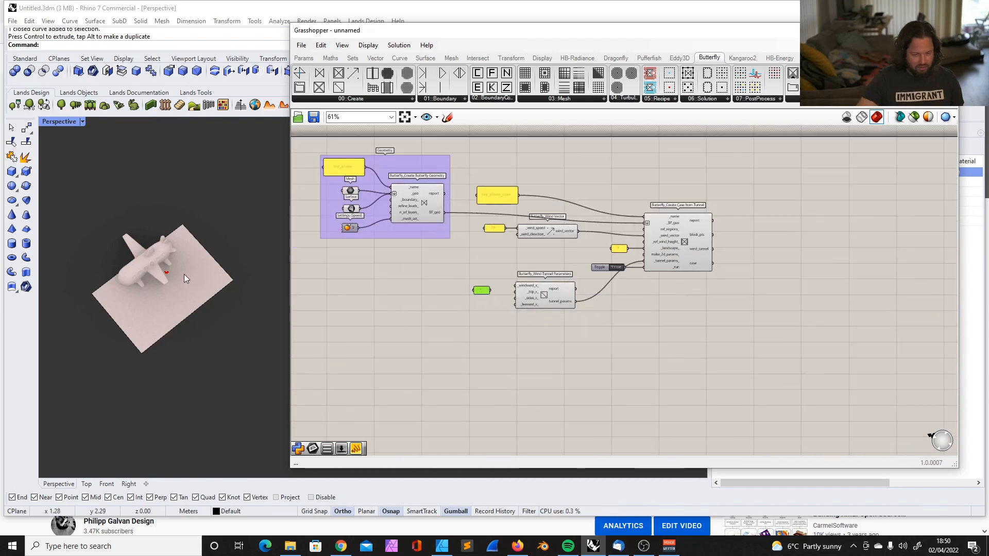
scroll(186, 258, down, 3)
scroll(530, 292, up, 7)
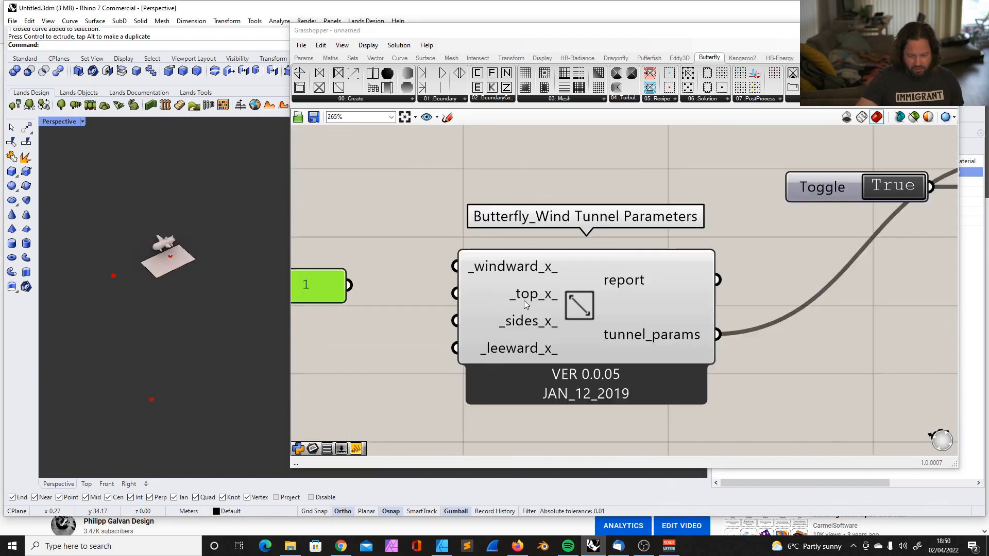
scroll(571, 304, down, 2)
scroll(400, 303, up, 2)
drag(451, 289, 566, 264)
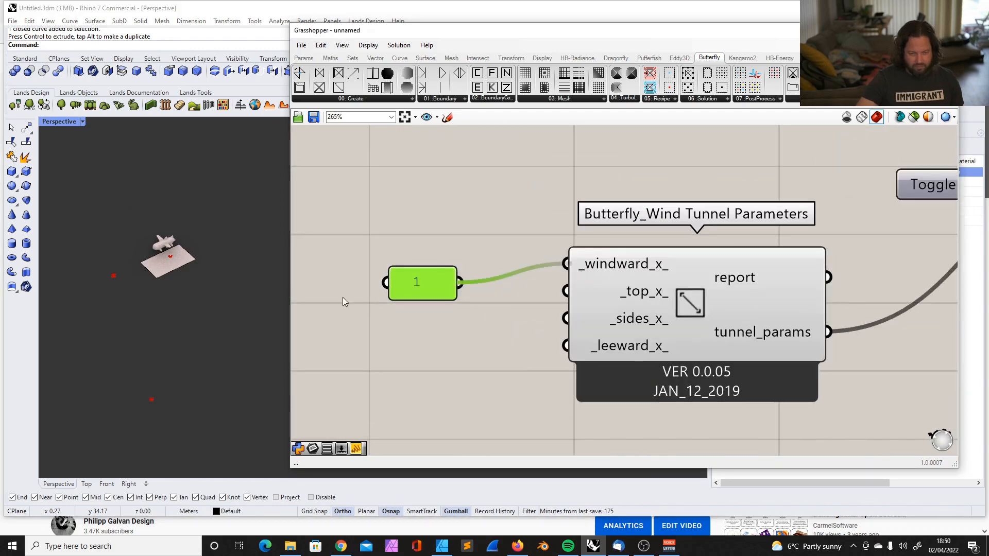
Wire the 1 panel into _leeward_x_ as well and check the tunnel's extent in the Rhino viewport
scroll(252, 295, down, 5)
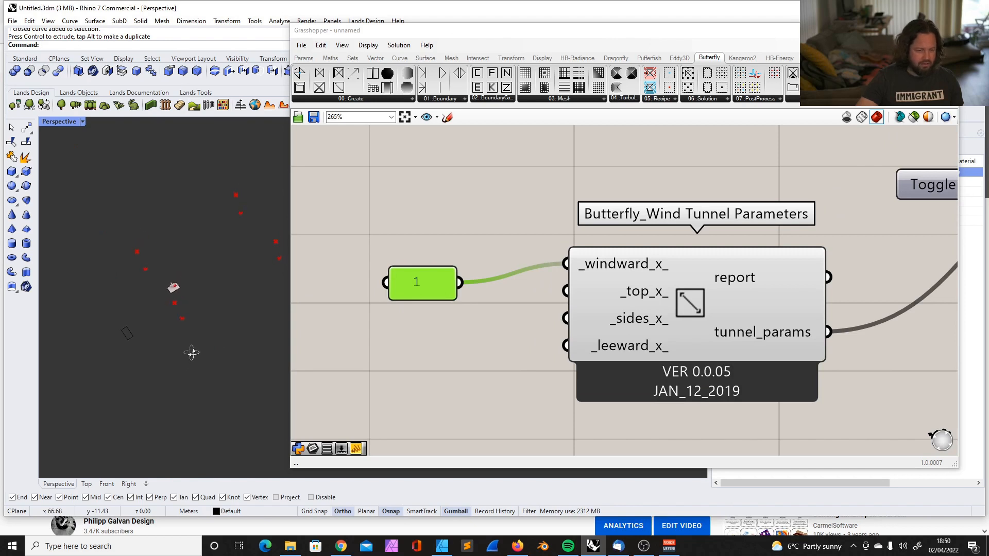
drag(460, 283, 548, 341)
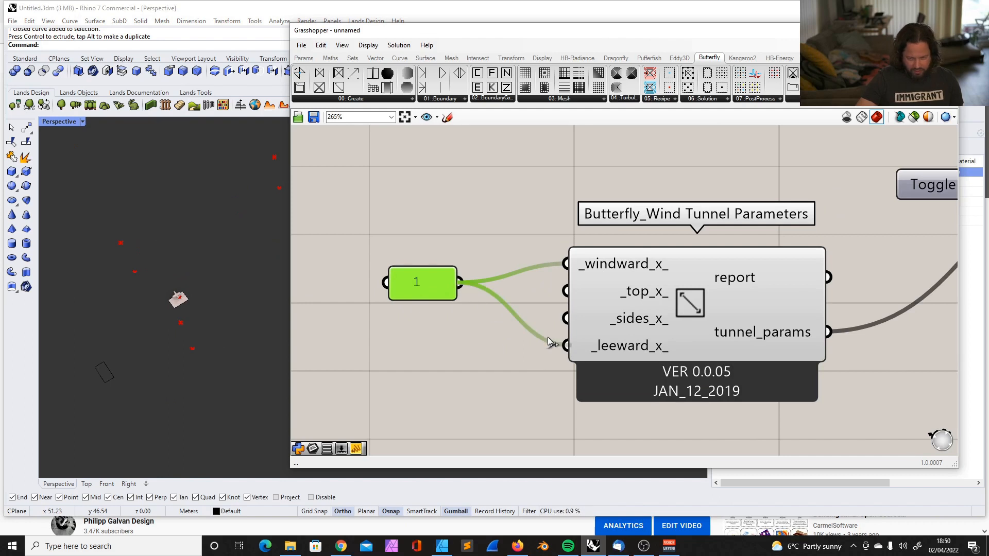
right_drag(173, 294, 211, 338)
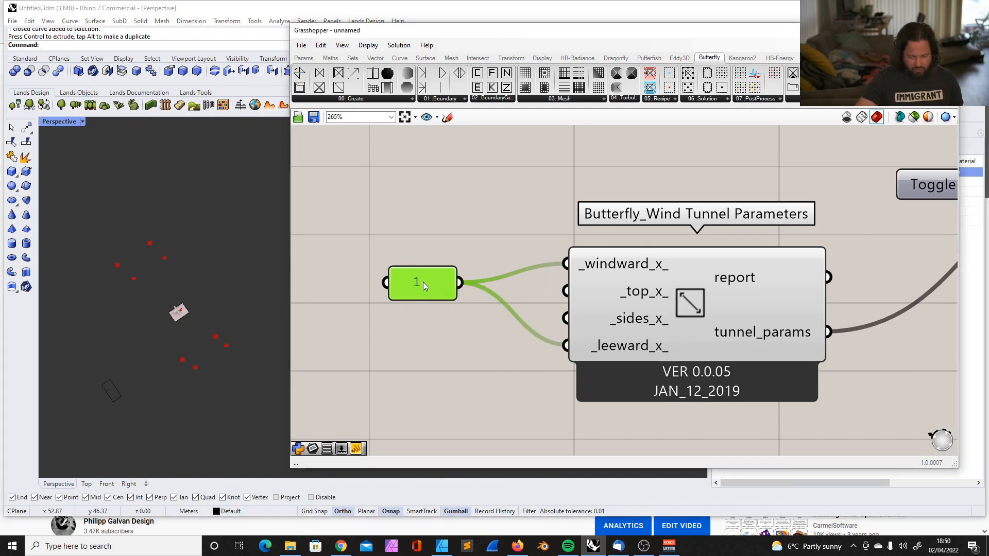
Duplicate the windward panel, set the copy to 2, and wire it into _leeward_x_ in place of the shared panel
alt+drag(414, 283, 416, 332)
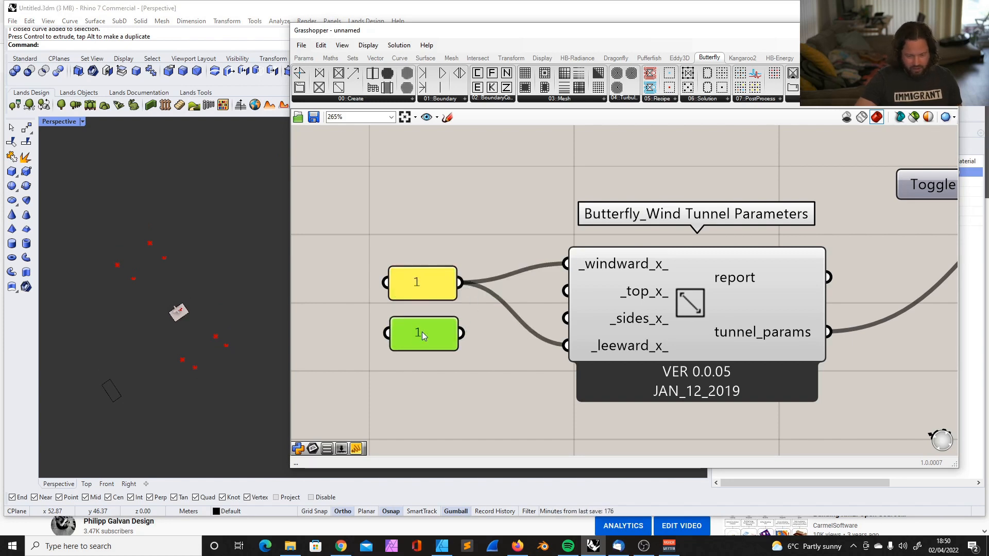
double_click(422, 332)
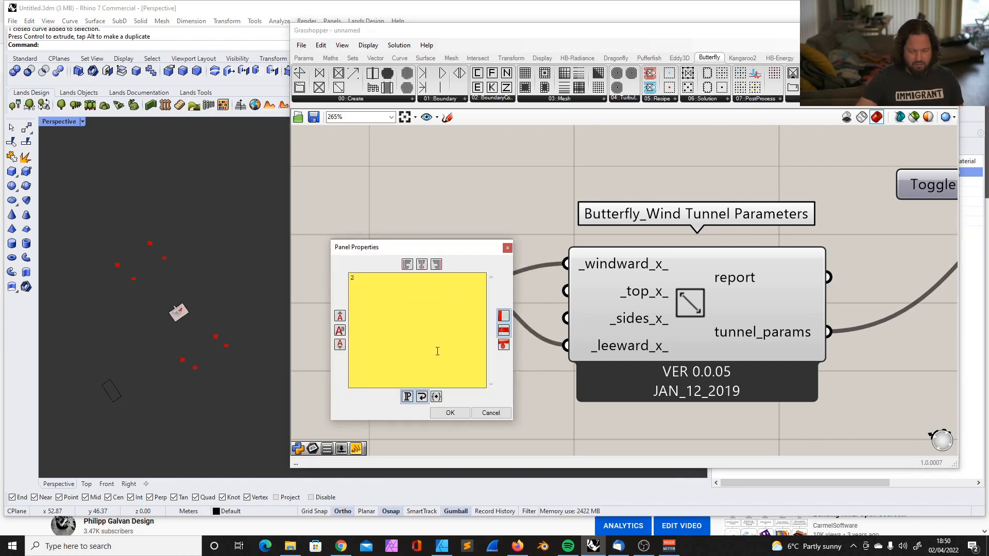
click(450, 412)
shift+drag(464, 334, 538, 368)
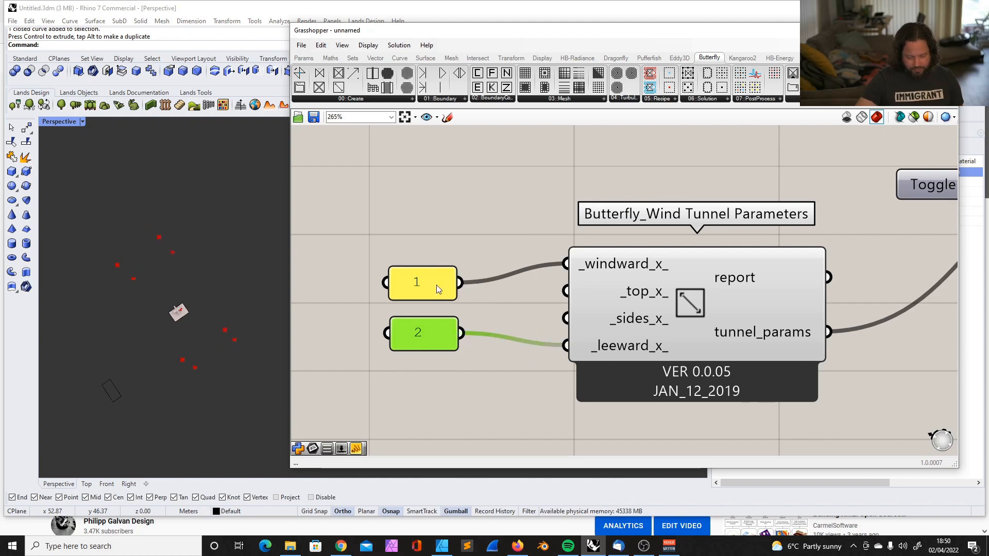
Line up the windward and leeward panels with their inputs and set the leeward panel to 3
drag(434, 285, 432, 261)
drag(418, 340, 421, 352)
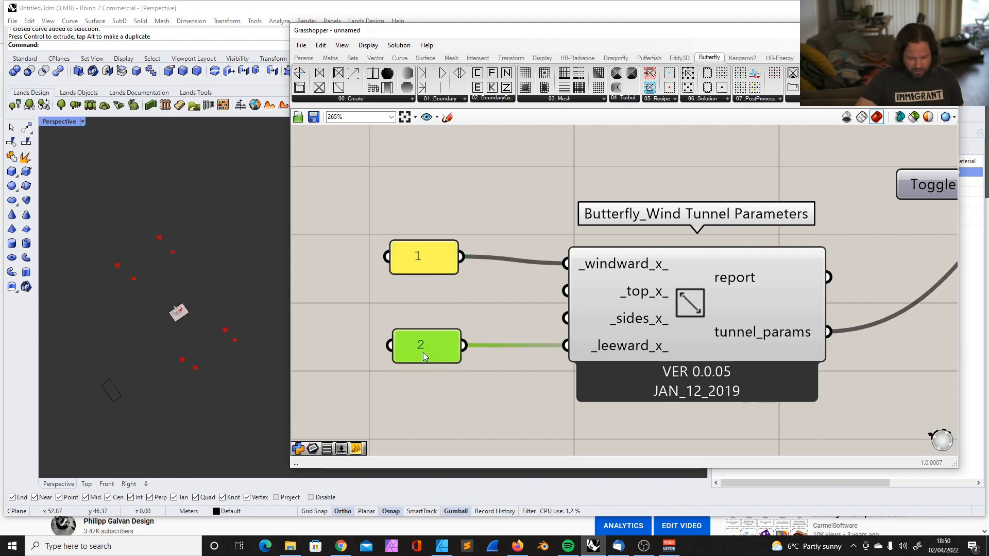
click(423, 265)
double_click(426, 346)
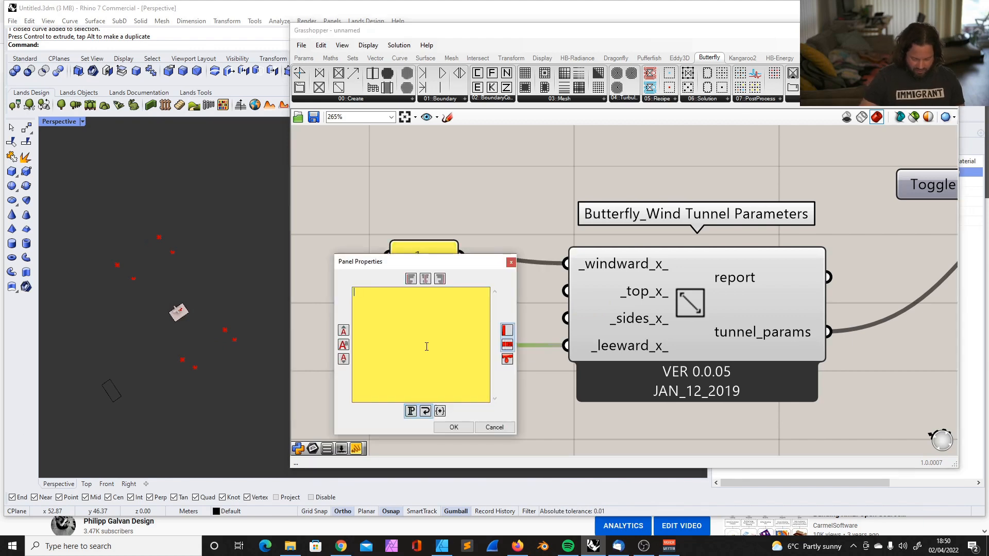
text(3)
click(453, 427)
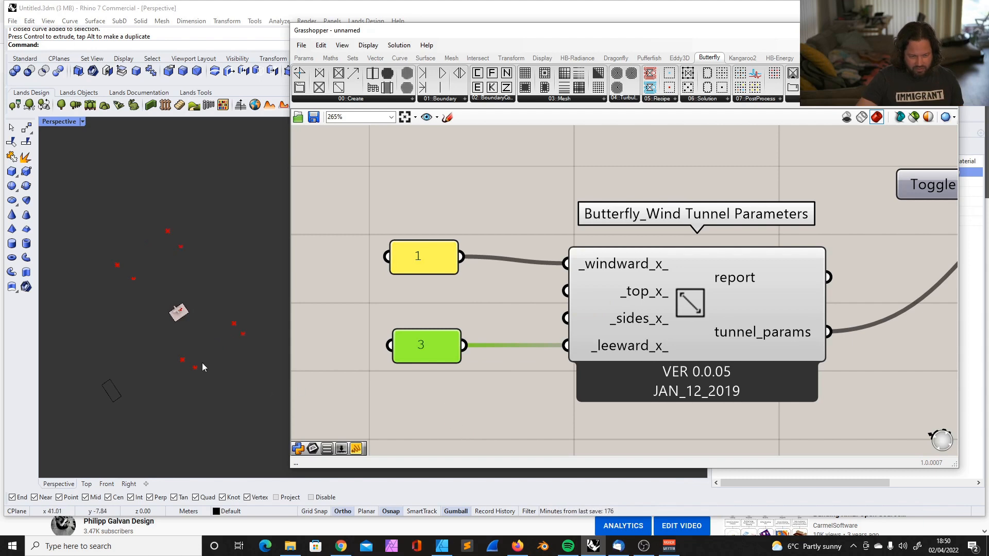
Duplicate the leeward panel, set the copy to 2 and wire it into _top_x_, and move the leeward panel lower
alt+drag(425, 340, 430, 299)
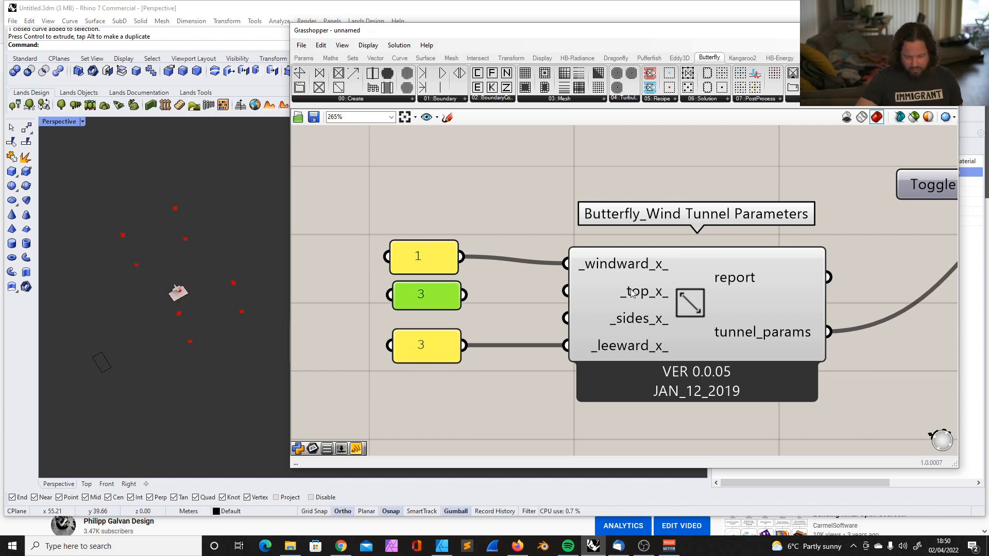
mouse_move(632, 293)
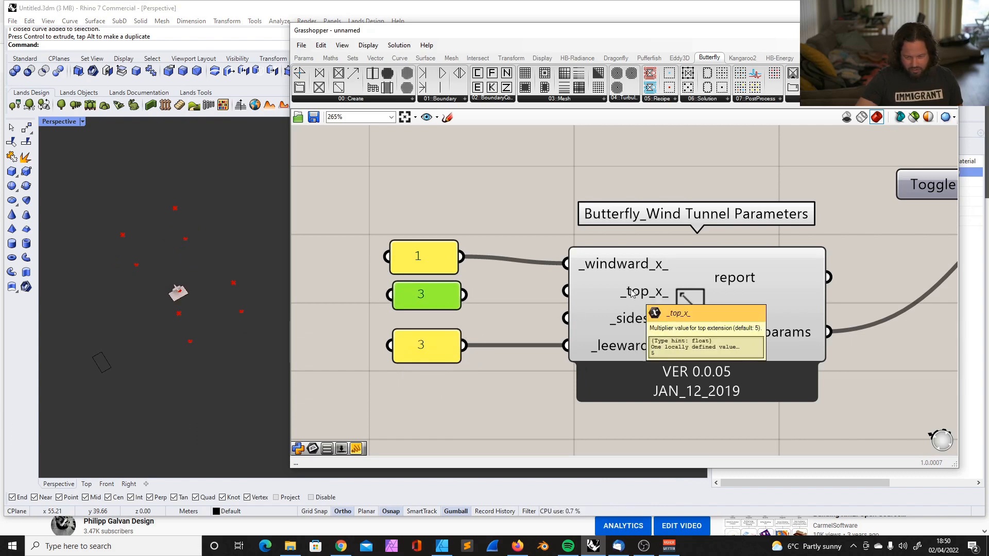
double_click(438, 295)
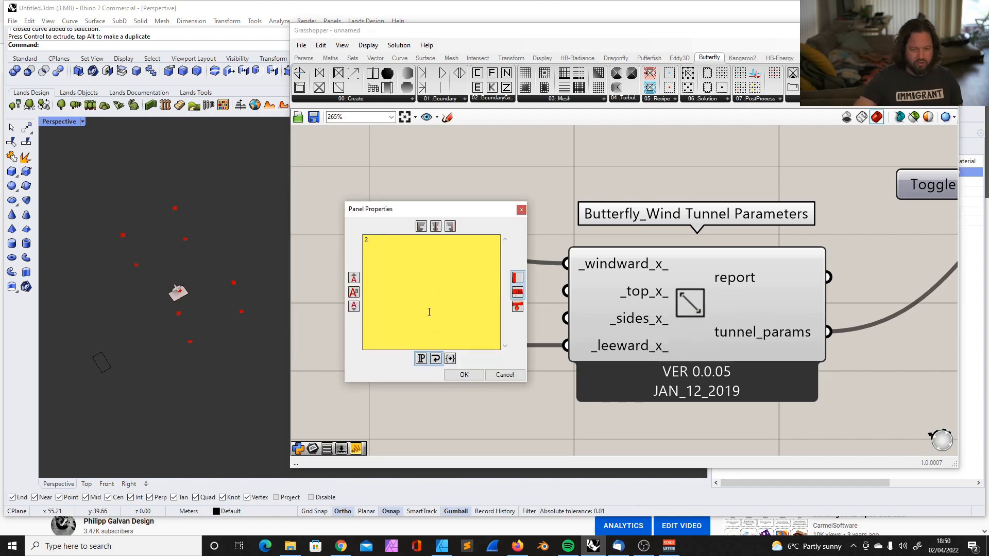
click(464, 375)
right_drag(218, 318, 238, 236)
click(433, 350)
drag(433, 350, 424, 393)
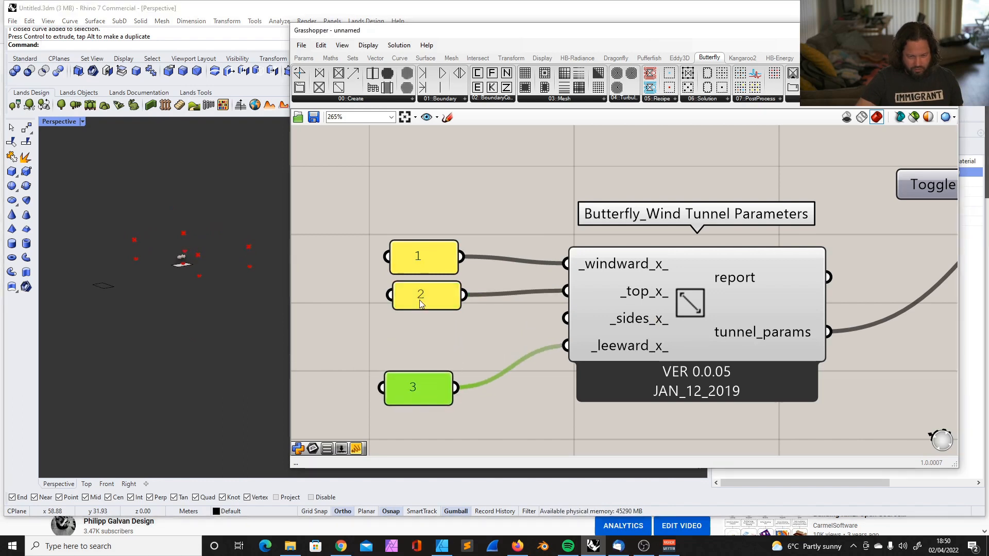
Duplicate a multiplier panel, set the copy to 1, wire it into _sides_x_, and move the case's run toggle lower
alt+drag(437, 296, 579, 318)
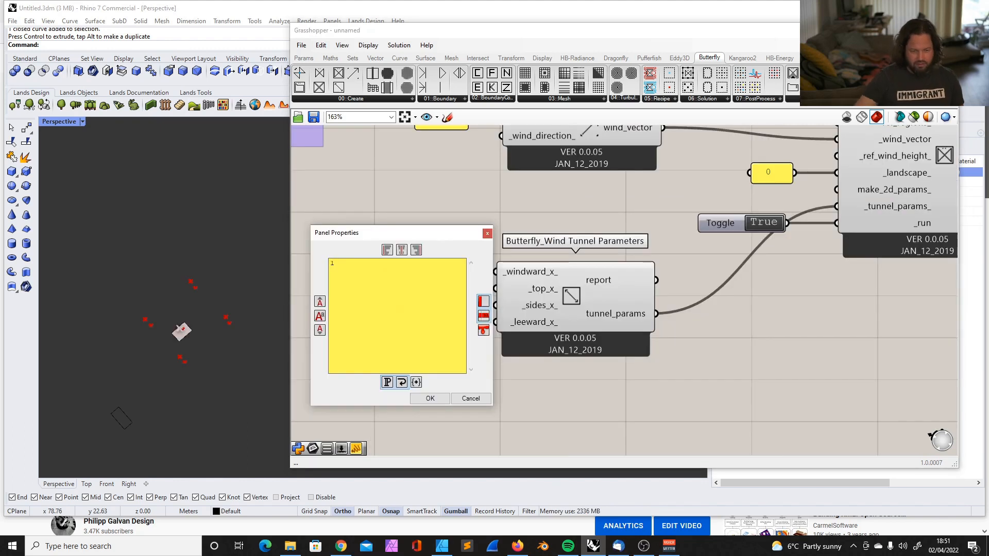
click(430, 398)
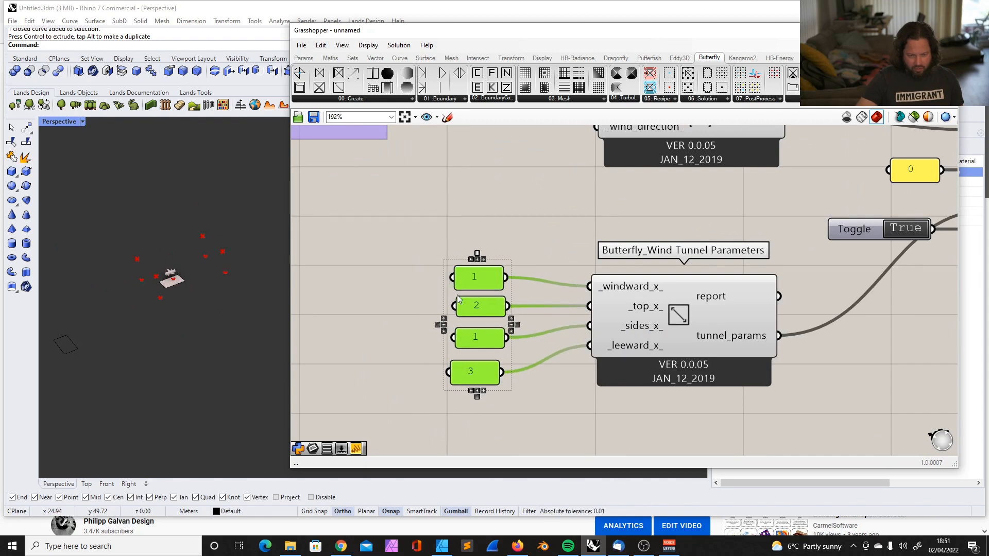
mouse_move(258, 280)
right_down()
mouse_move(239, 410)
mouse_move(254, 281)
right_up()
scroll(192, 231, up, 7)
right_drag(192, 230, 228, 325)
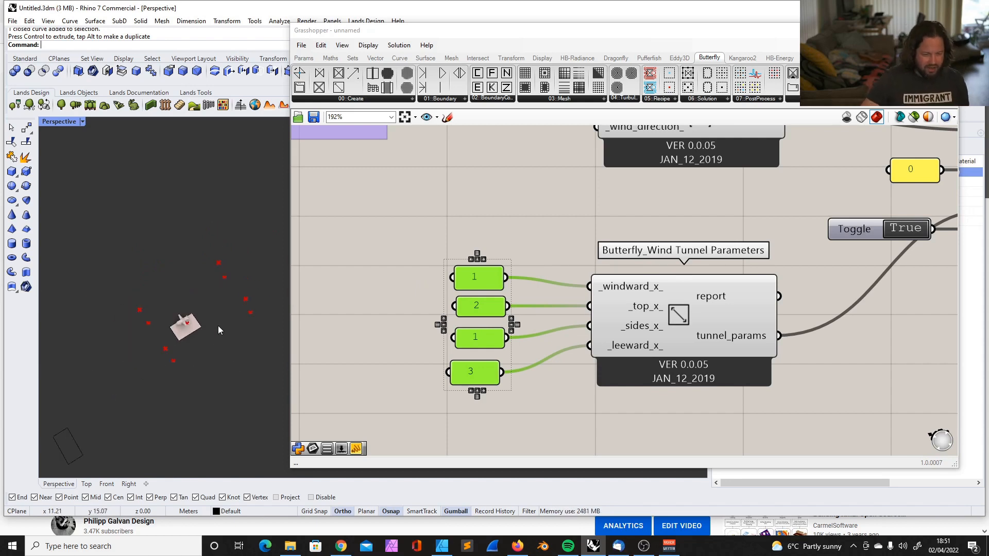
scroll(193, 317, up, 5)
scroll(193, 321, down, 5)
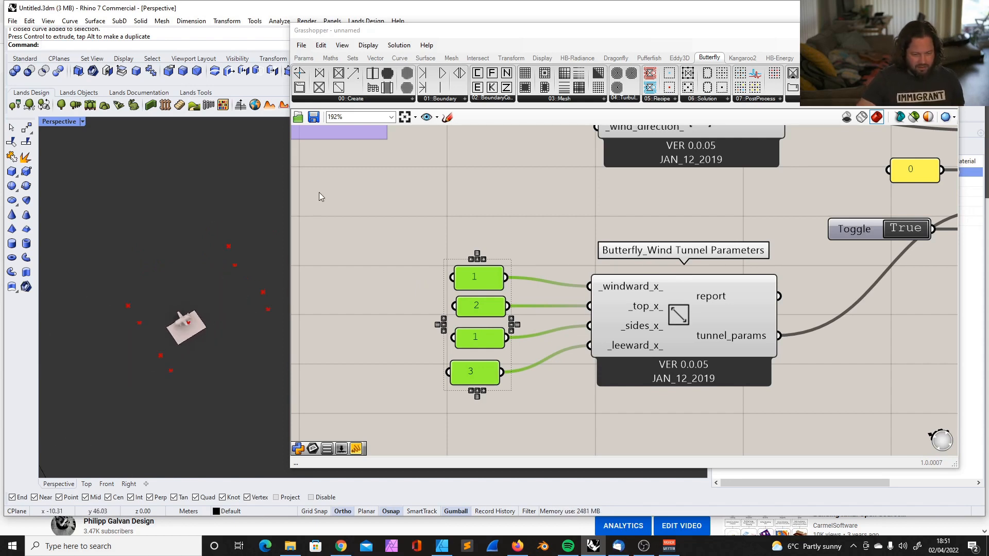
scroll(463, 281, down, 7)
scroll(669, 247, up, 5)
drag(514, 270, 536, 354)
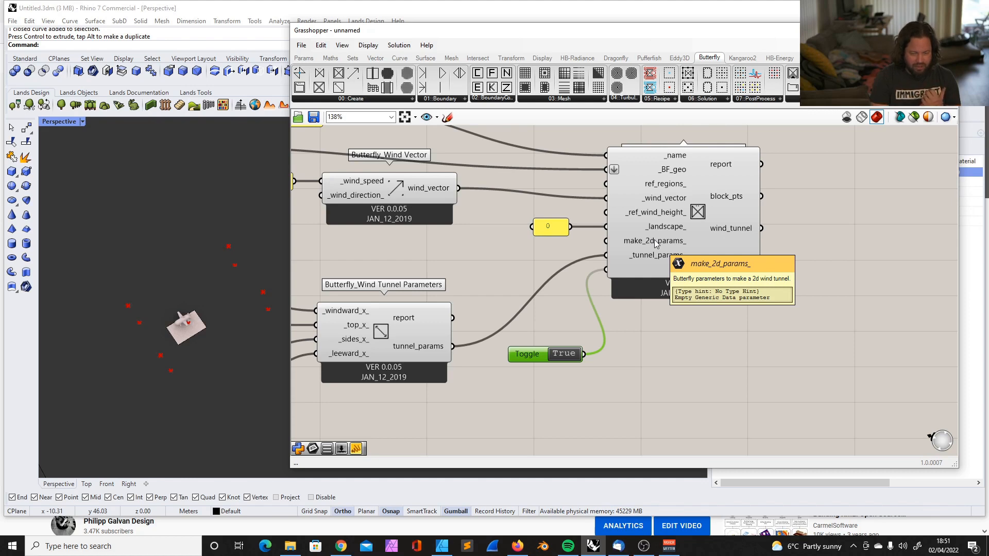
Move the Grasshopper window clear of the Rhino viewport and unhide the vertical surface that cuts through the toy plane
drag(396, 32, 611, 30)
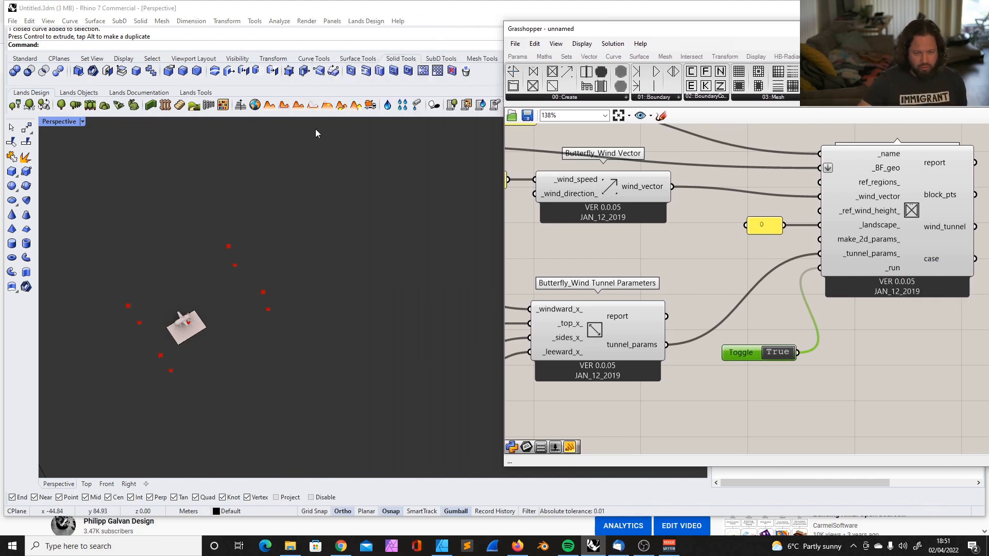
click(26, 58)
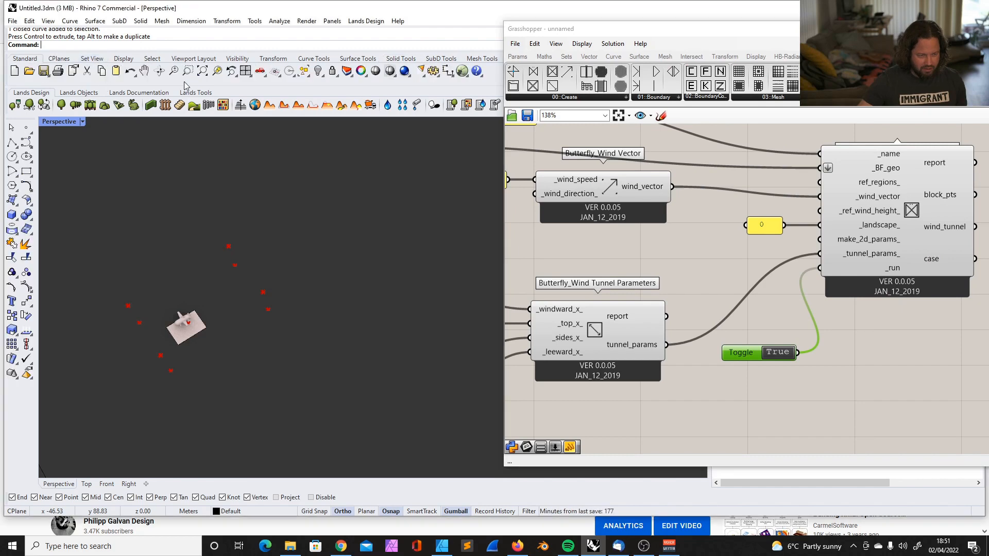
click(318, 73)
click(346, 91)
click(187, 316)
scroll(184, 221, up, 5)
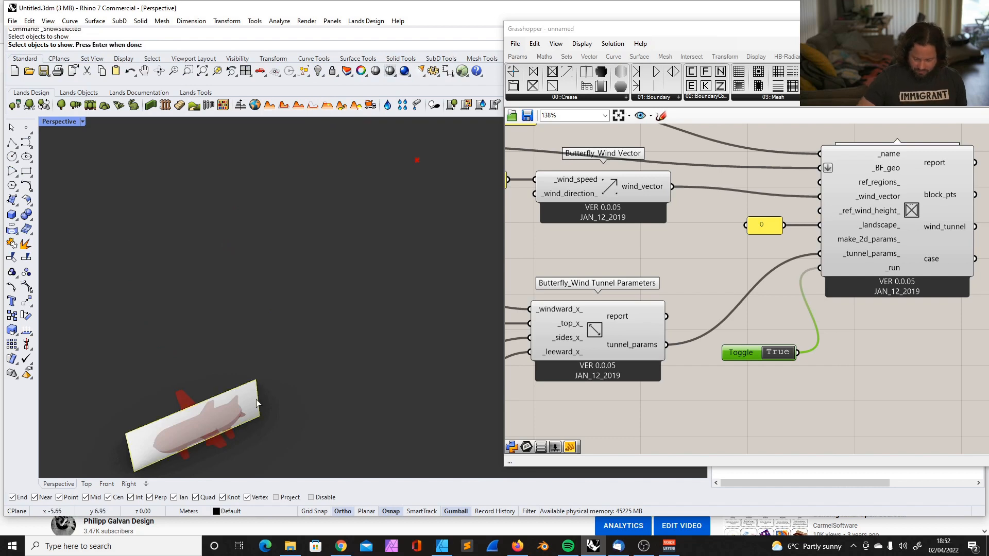
key(Return)
Select the vertical surface and examine how it slices the toy plane within the wind tunnel's extent
right_drag(258, 403, 212, 291)
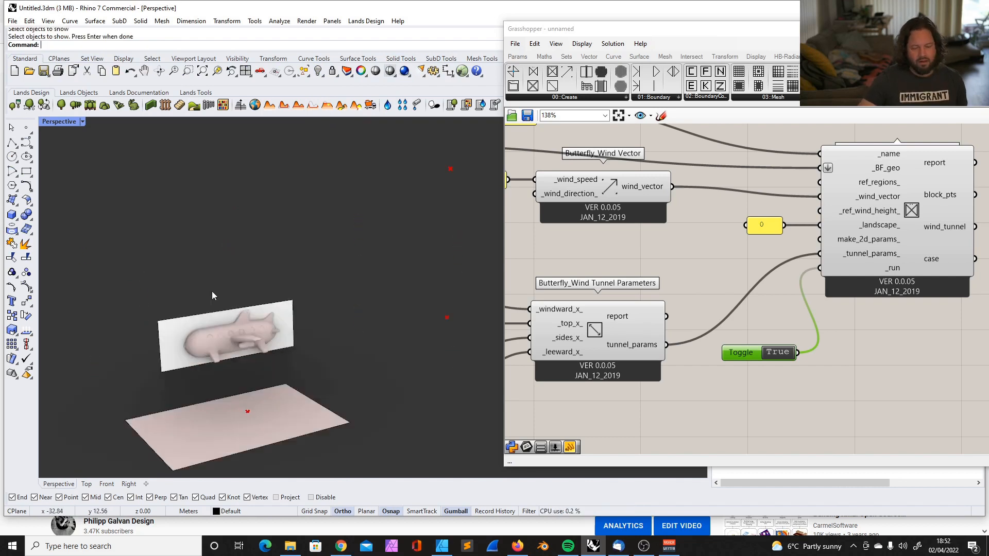
scroll(211, 291, up, 4)
click(237, 325)
scroll(257, 317, down, 4)
shift+right_drag(172, 382, 240, 335)
scroll(273, 321, up, 4)
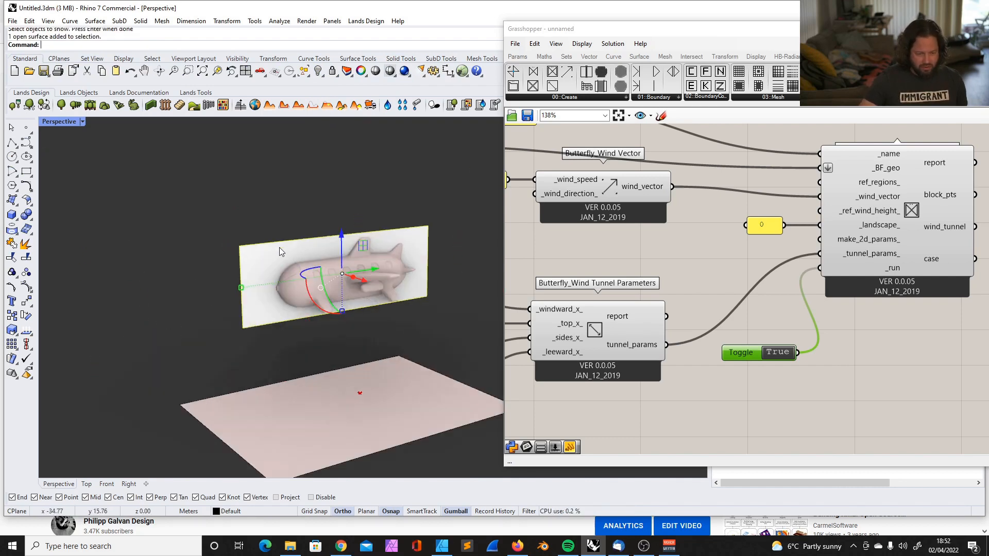
scroll(257, 321, down, 3)
scroll(274, 285, up, 3)
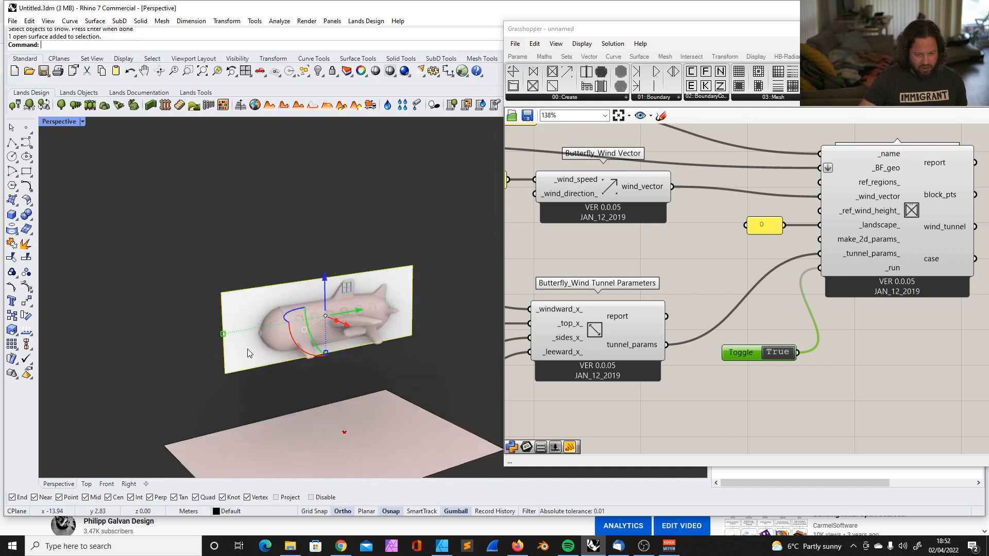
scroll(283, 308, down, 8)
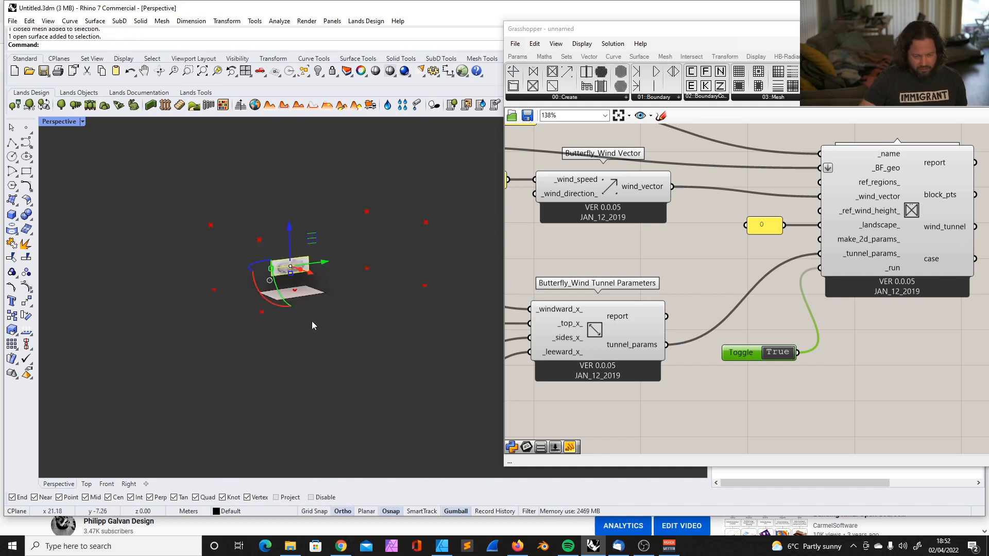
right_drag(311, 322, 301, 364)
scroll(286, 337, up, 10)
scroll(283, 312, down, 8)
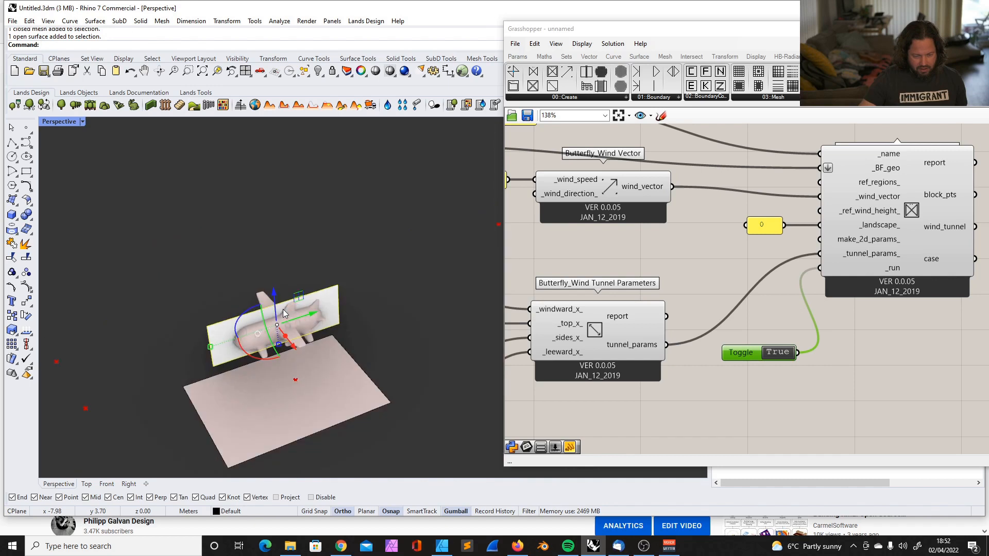
scroll(262, 317, up, 3)
scroll(247, 309, down, 5)
scroll(227, 304, up, 5)
click(224, 301)
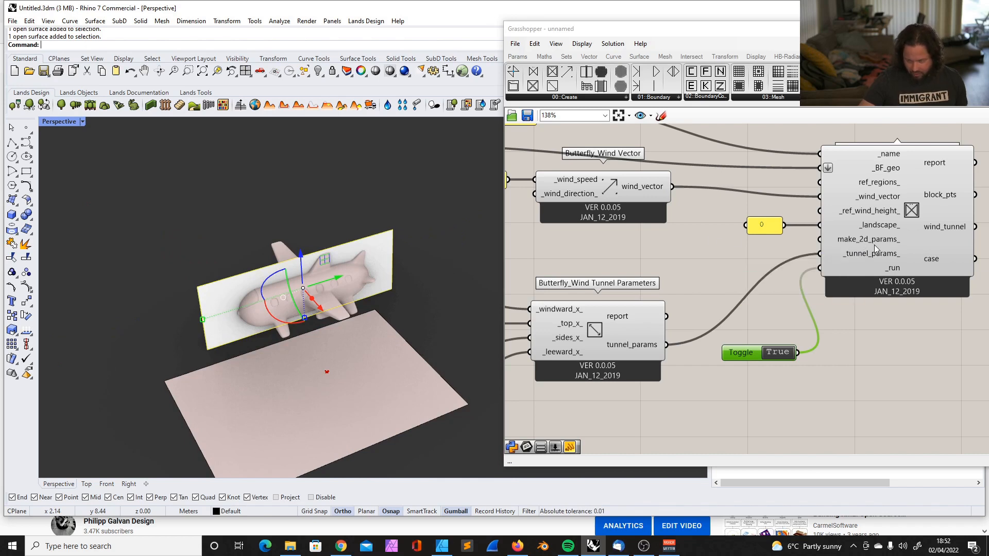
Read the description of the make_2d_params_ input on the Create Case from Tunnel component
scroll(881, 251, down, 5)
scroll(670, 258, up, 4)
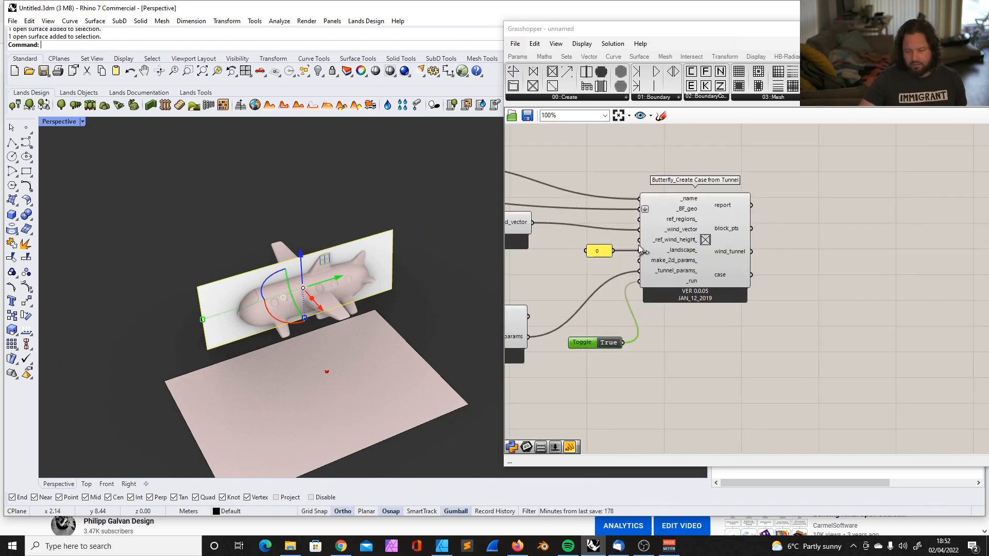
mouse_move(662, 264)
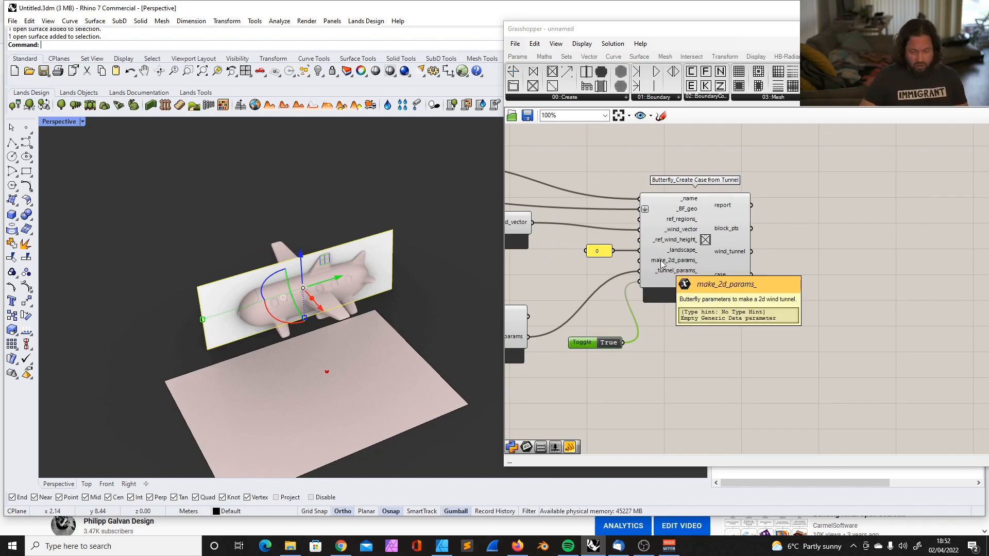
scroll(777, 247, down, 2)
scroll(712, 240, up, 4)
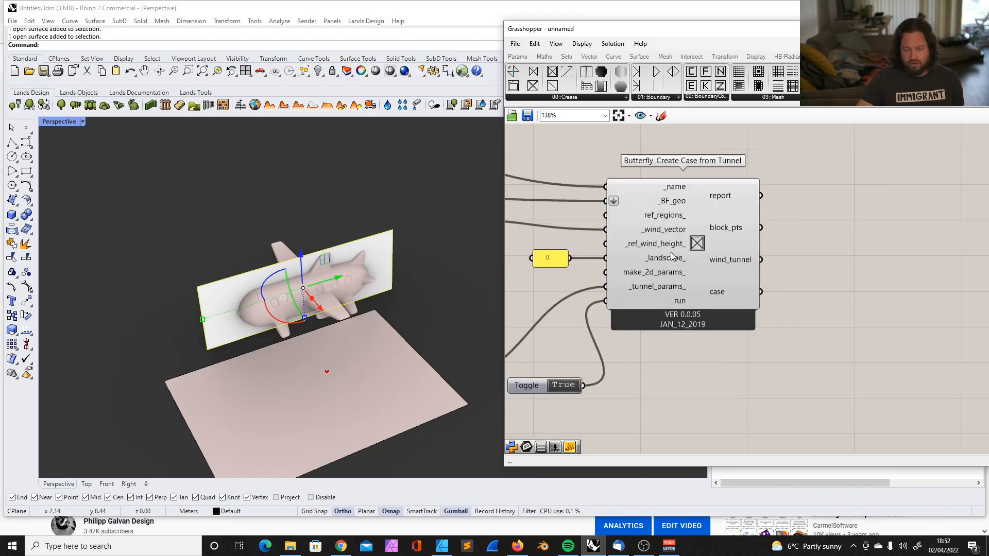
scroll(764, 234, down, 1)
scroll(721, 230, down, 2)
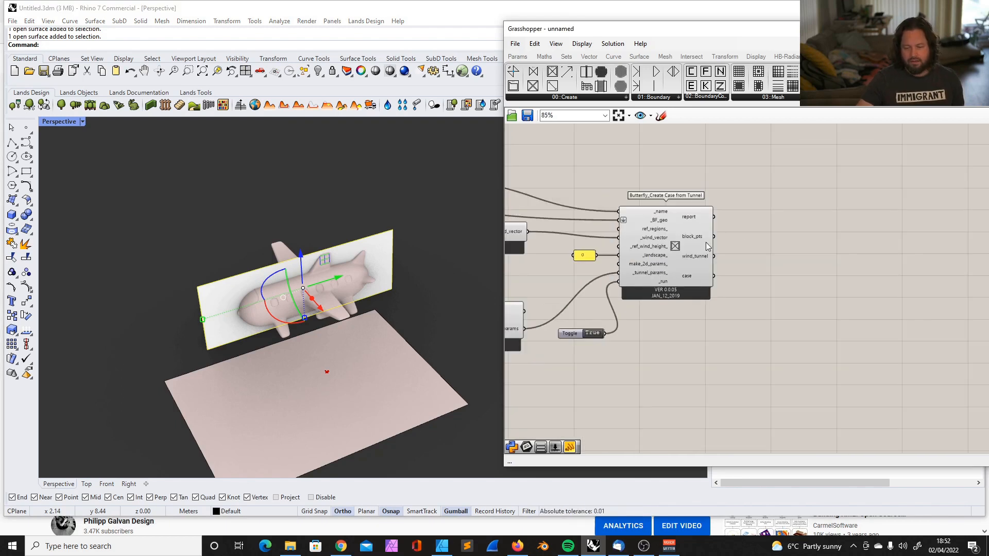
Look through Butterfly's Create components for the 2D, meshing and refinement parameter options
click(682, 230)
click(851, 223)
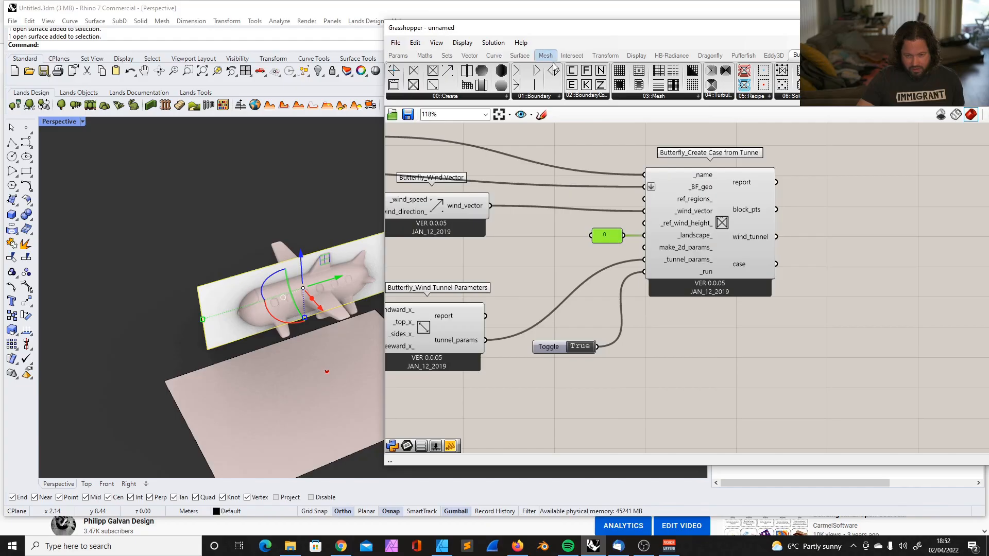
click(539, 97)
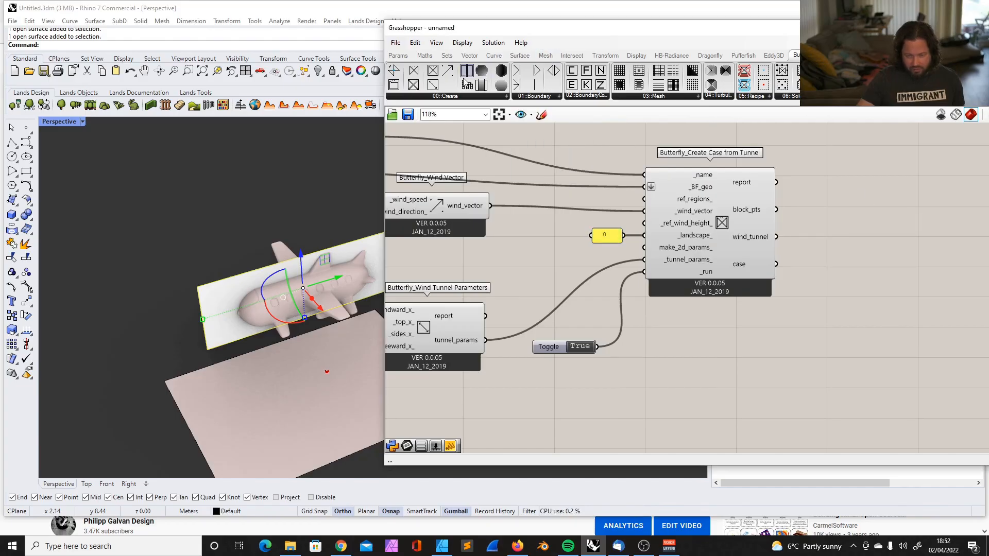
click(444, 98)
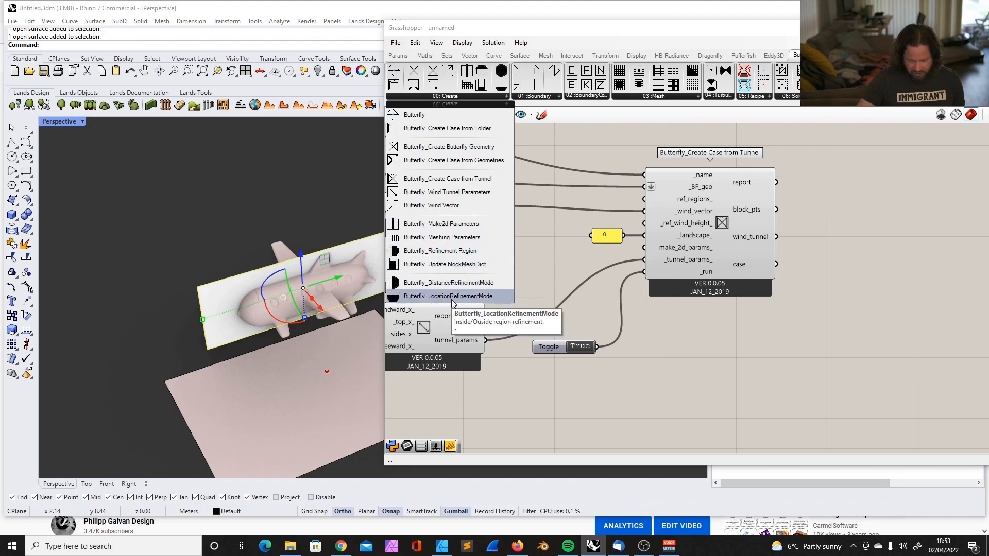
right_drag(699, 178, 593, 185)
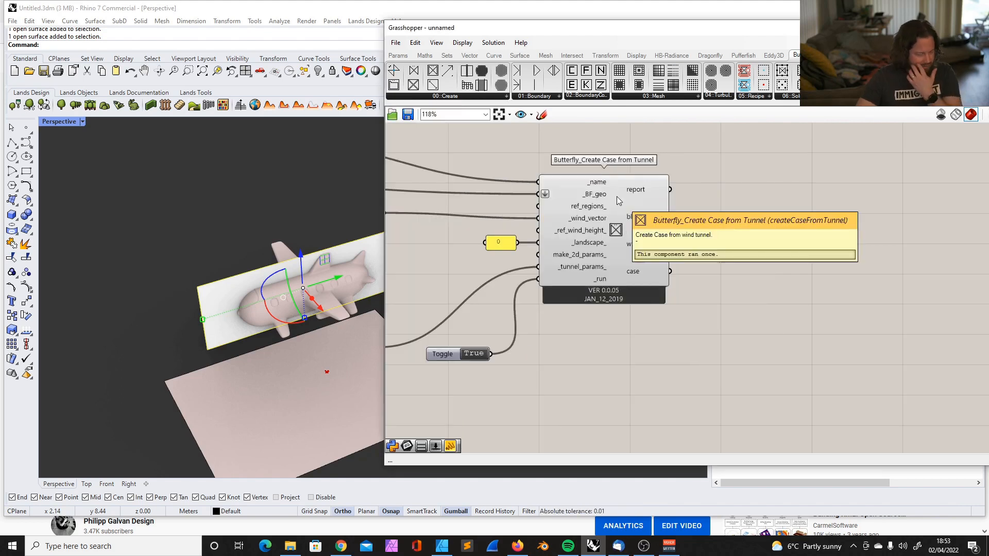
Nudge the Create Case from Tunnel component away from its inputs and shift the Grasshopper window back over the viewport
drag(620, 186, 645, 191)
click(756, 250)
scroll(623, 222, down, 2)
scroll(738, 220, up, 3)
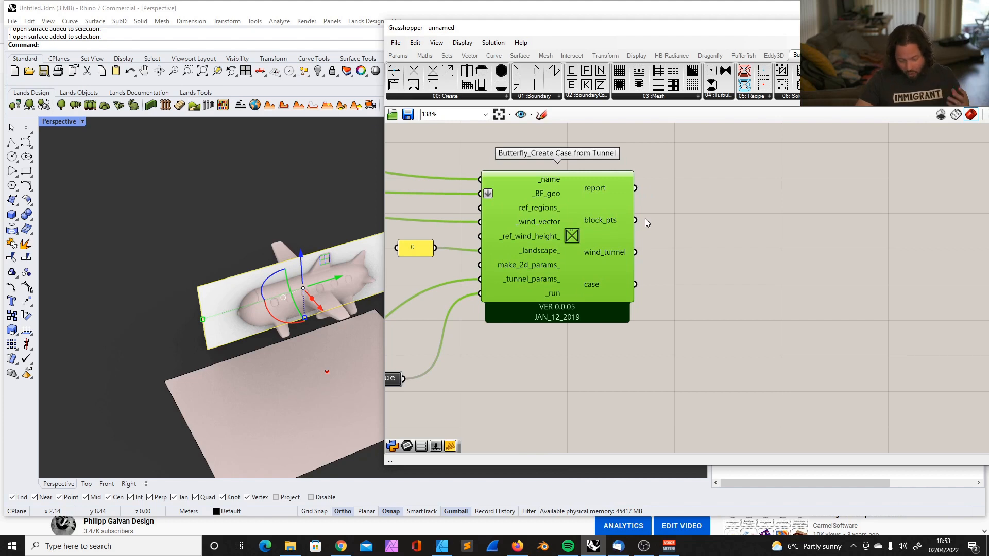
click(682, 221)
drag(603, 28, 537, 24)
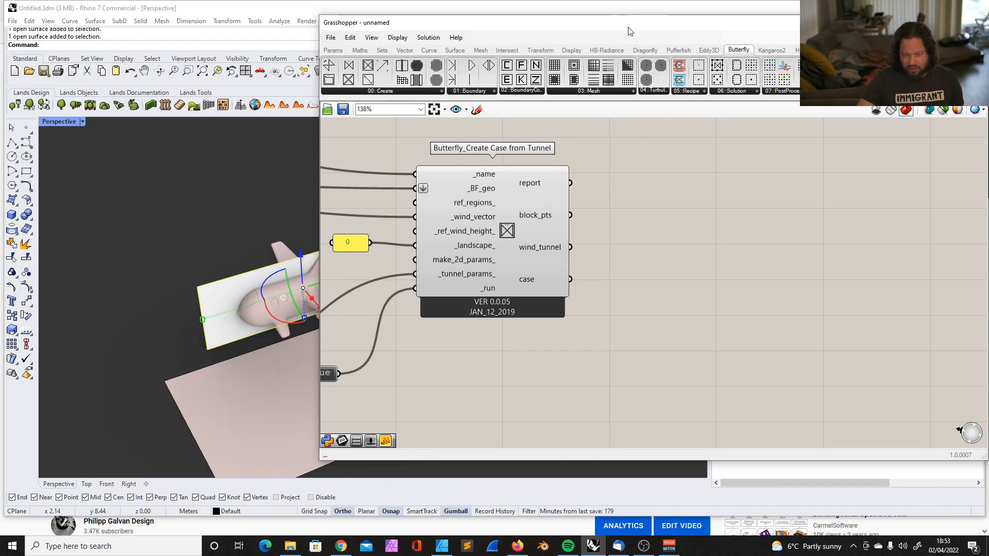
Place a Butterfly_blockMesh component beyond the case component and wire the case output into its _case input
click(610, 92)
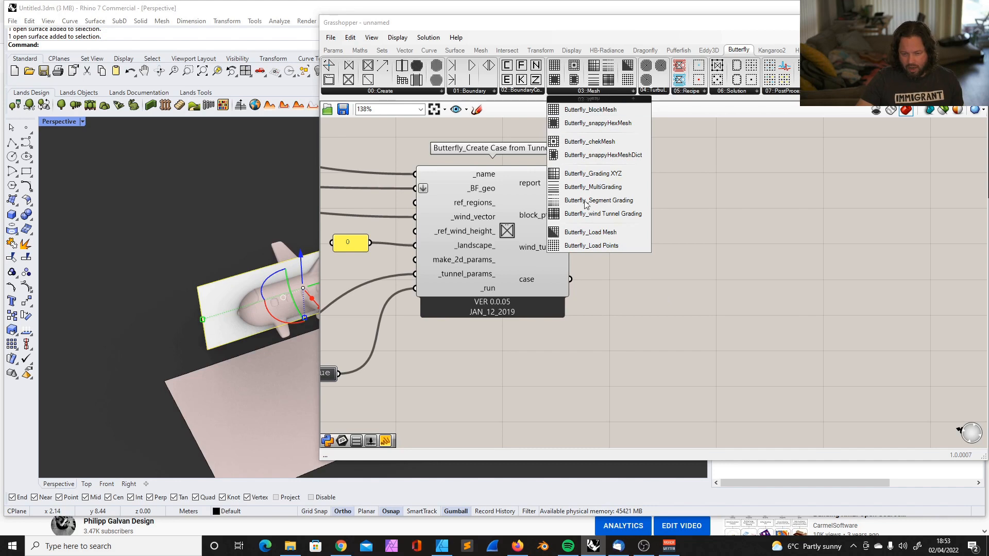
drag(608, 111, 868, 288)
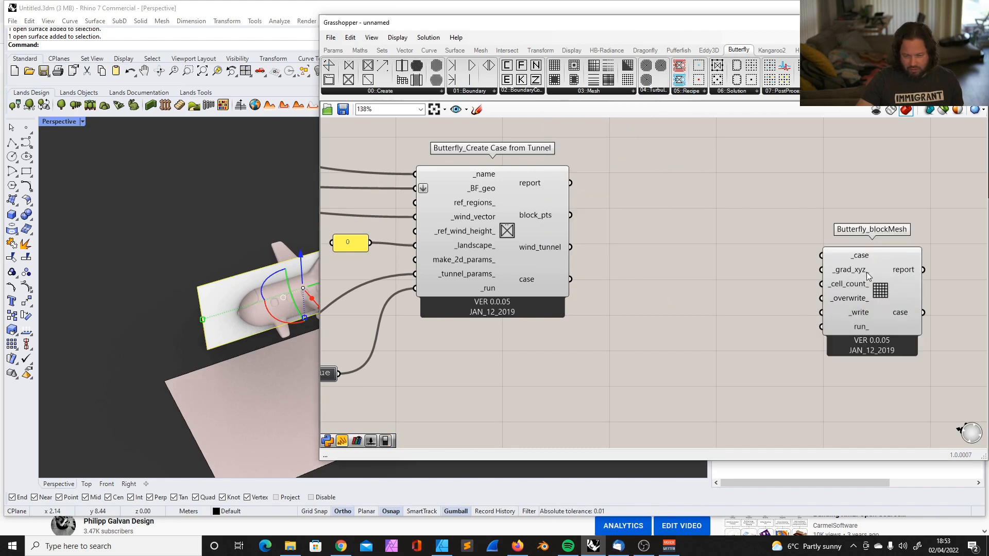
drag(571, 282, 822, 255)
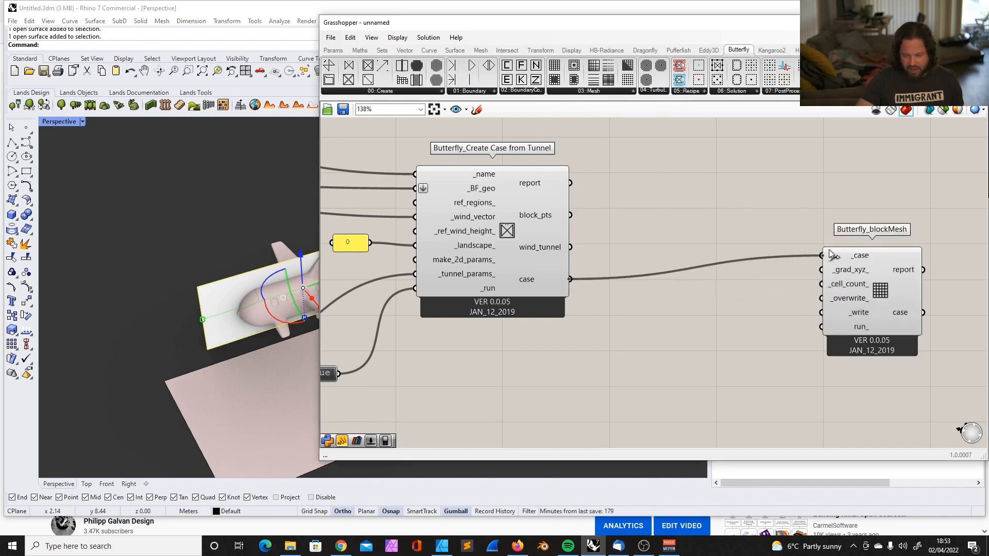
Move the toy_plane_case name panel closer to the Create Case from Tunnel component
scroll(829, 256, down, 2)
scroll(435, 191, up, 2)
drag(403, 188, 555, 188)
scroll(493, 176, up, 2)
scroll(503, 181, down, 4)
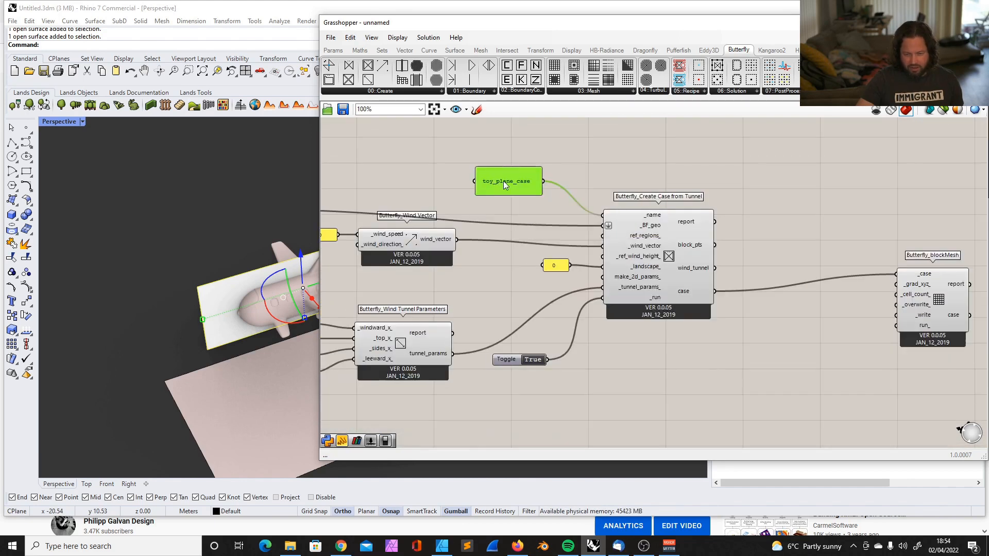
scroll(688, 263, up, 3)
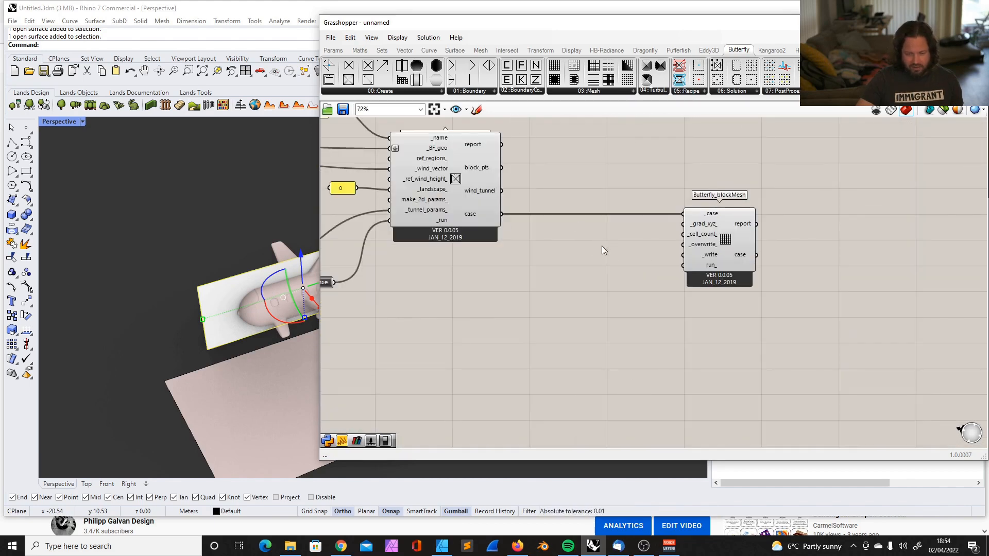
Place two True toggles beside blockMesh, wire them into _write and run_, and align them with each other
scroll(513, 263, down, 2)
scroll(450, 276, up, 2)
drag(449, 276, 704, 268)
scroll(905, 260, up, 4)
scroll(389, 283, down, 2)
drag(489, 281, 646, 250)
scroll(649, 281, down, 2)
drag(551, 272, 648, 273)
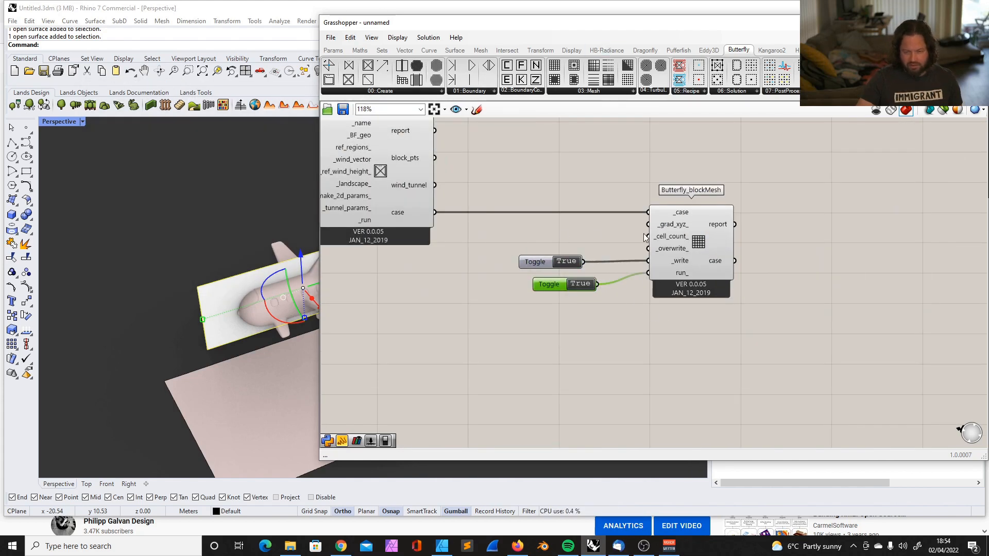
drag(552, 289, 542, 289)
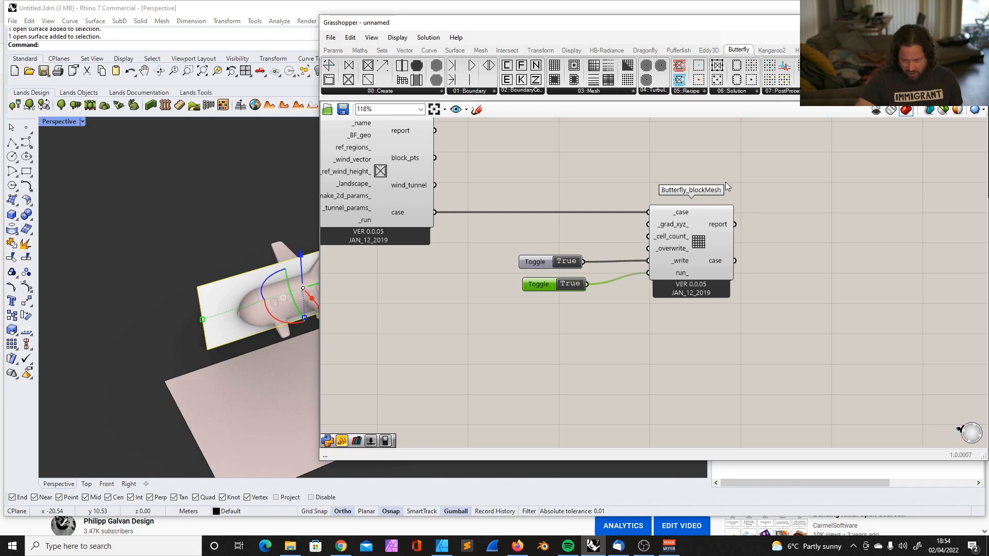
Select blockMesh, check its preview in the Rhino viewport, and move it and its two toggles farther from the case component
click(705, 215)
scroll(221, 224, down, 5)
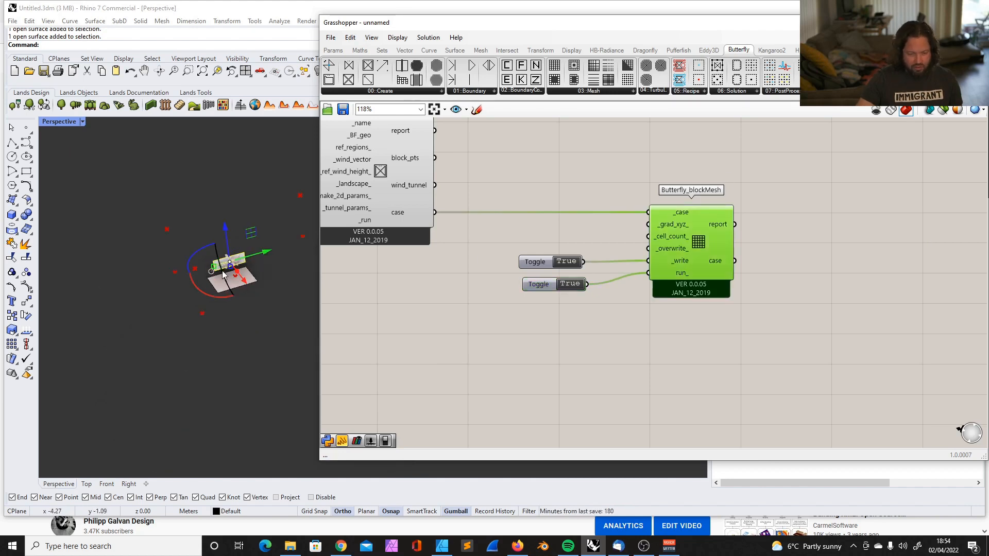
right_drag(216, 349, 218, 315)
right_drag(225, 278, 234, 276)
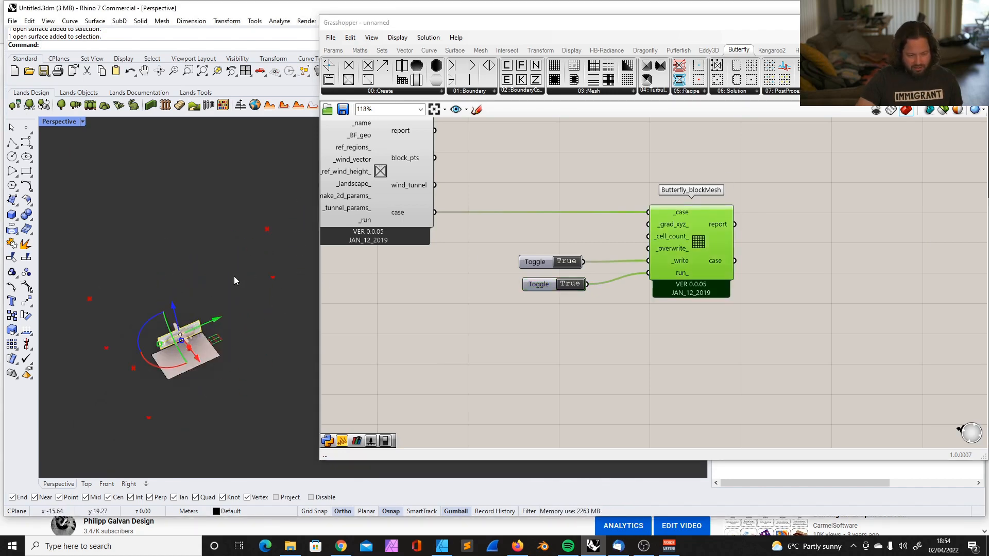
drag(710, 218, 807, 214)
drag(490, 230, 592, 319)
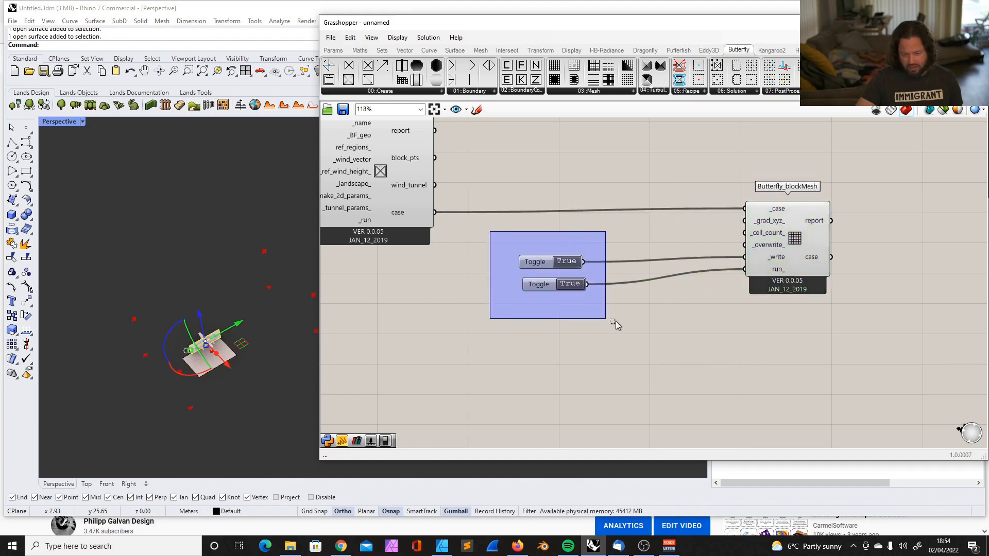
drag(549, 270, 620, 270)
Place a Butterfly_Load Points component below the blockMesh component
click(582, 91)
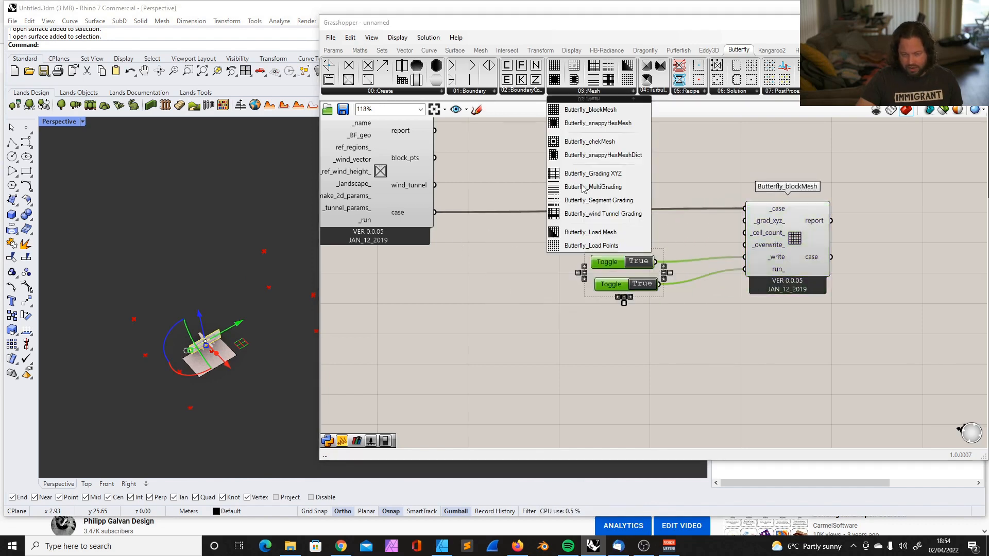
click(571, 246)
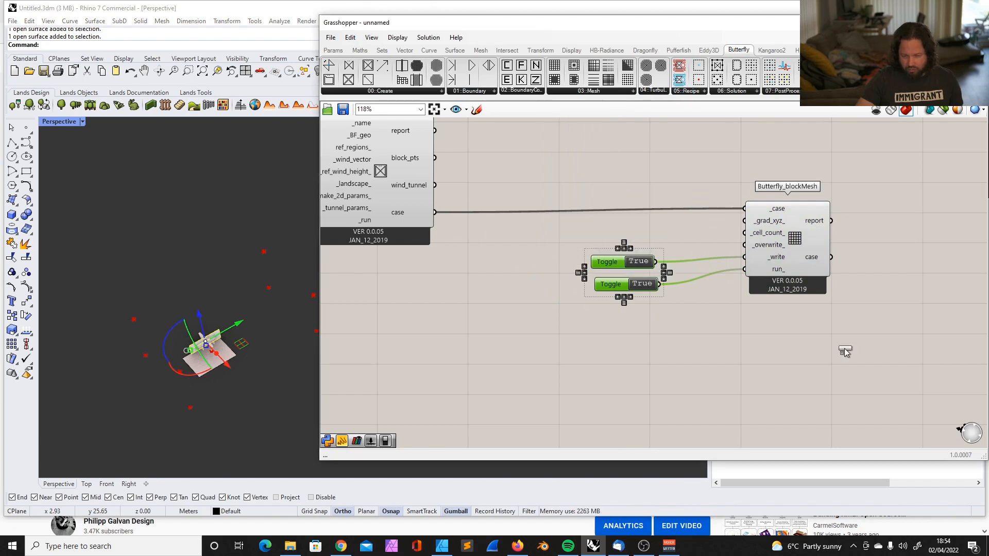
click(845, 348)
Place a Butterfly_Load Mesh component above blockMesh and wire blockMesh's case output into its _case input
click(591, 92)
click(600, 231)
click(938, 270)
scroll(805, 254, down, 2)
scroll(805, 228, up, 2)
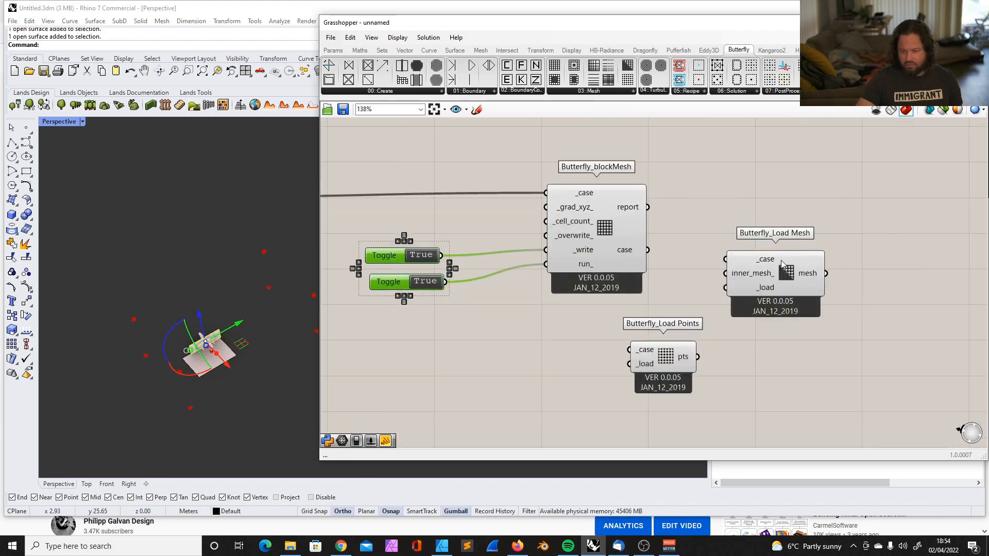
click(829, 171)
drag(680, 247, 791, 170)
scroll(794, 175, down, 2)
scroll(759, 230, up, 2)
drag(758, 230, 514, 139)
scroll(601, 182, down, 2)
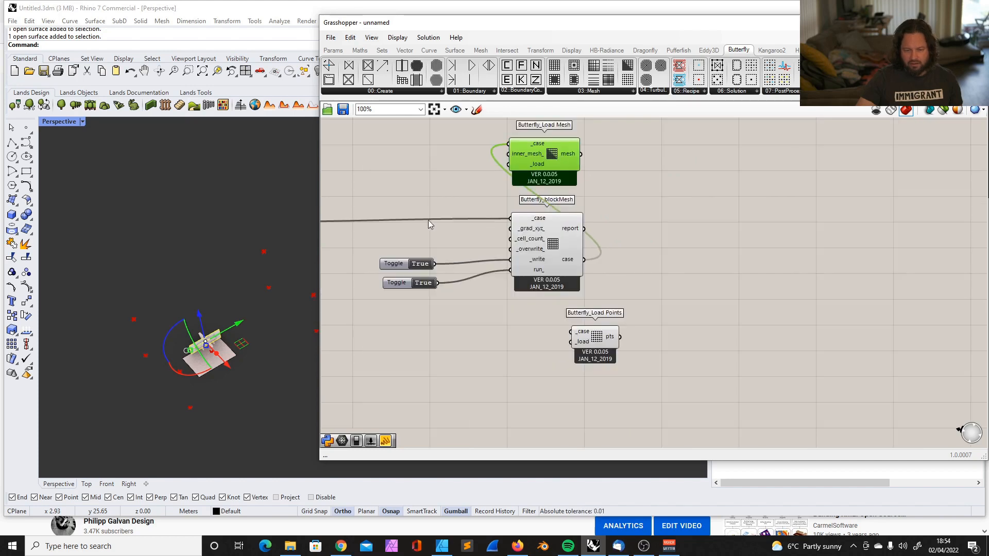
Copy a True toggle beside Load Mesh and wire it into the _load and inner_mesh_ inputs
click(403, 260)
alt+drag(396, 262, 406, 261)
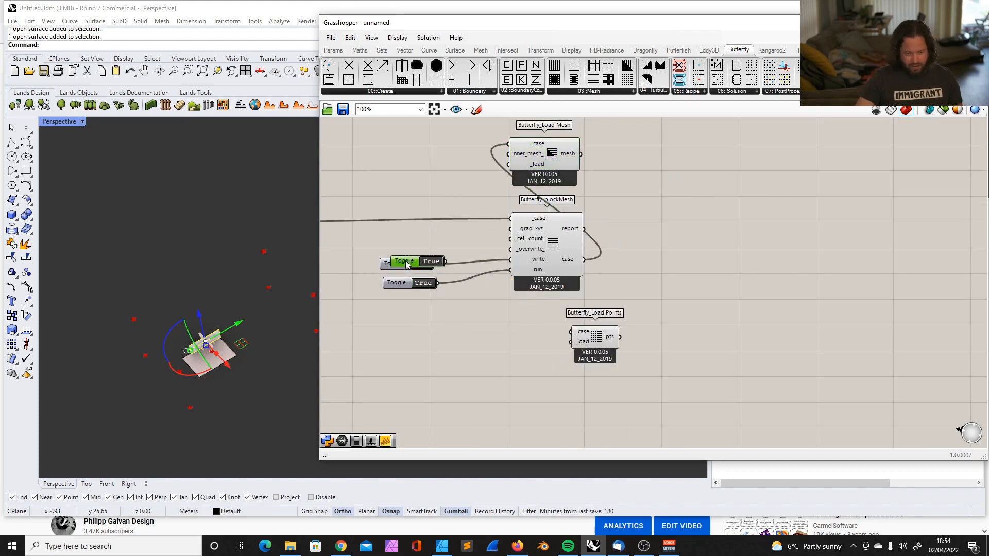
scroll(441, 160, up, 3)
drag(440, 164, 413, 172)
drag(477, 174, 549, 170)
right_drag(222, 392, 247, 271)
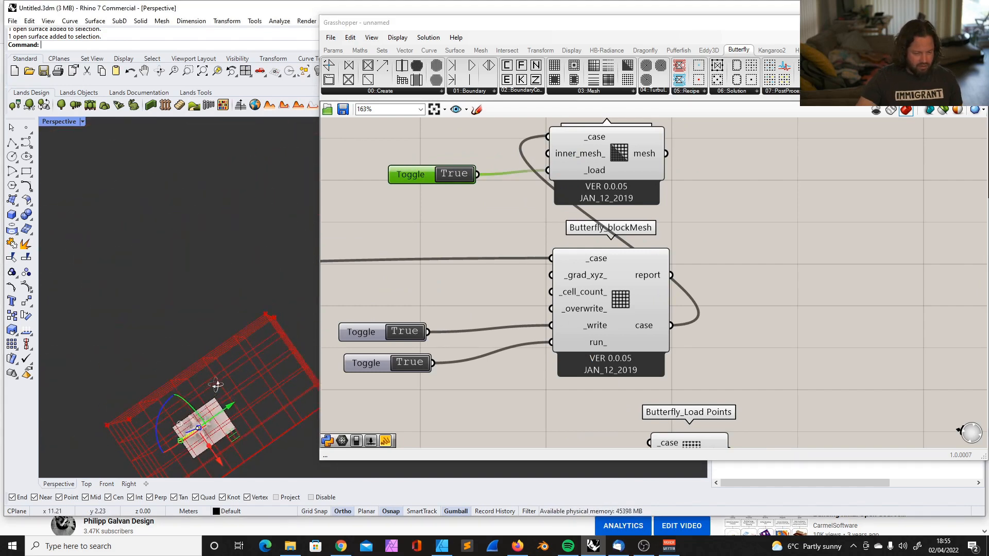
scroll(258, 237, up, 5)
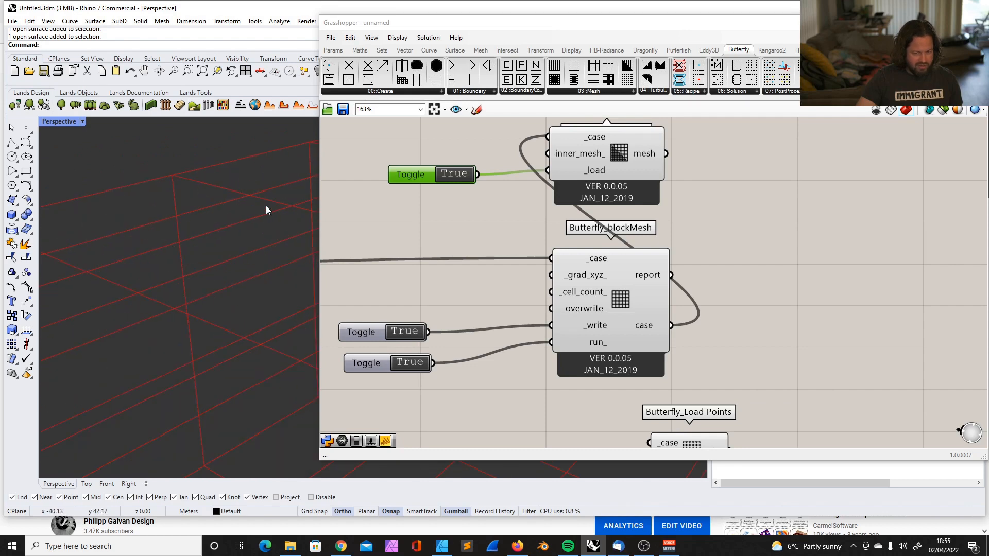
scroll(465, 180, down, 3)
drag(472, 176, 518, 169)
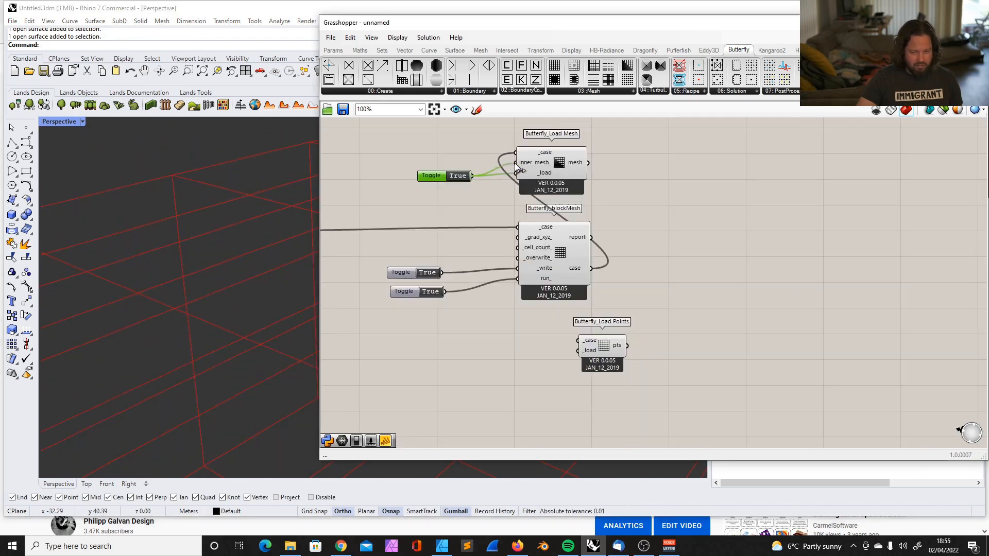
Examine the loaded block mesh around the toy plane from several angles in the Rhino viewport
scroll(222, 270, down, 5)
right_drag(242, 283, 194, 296)
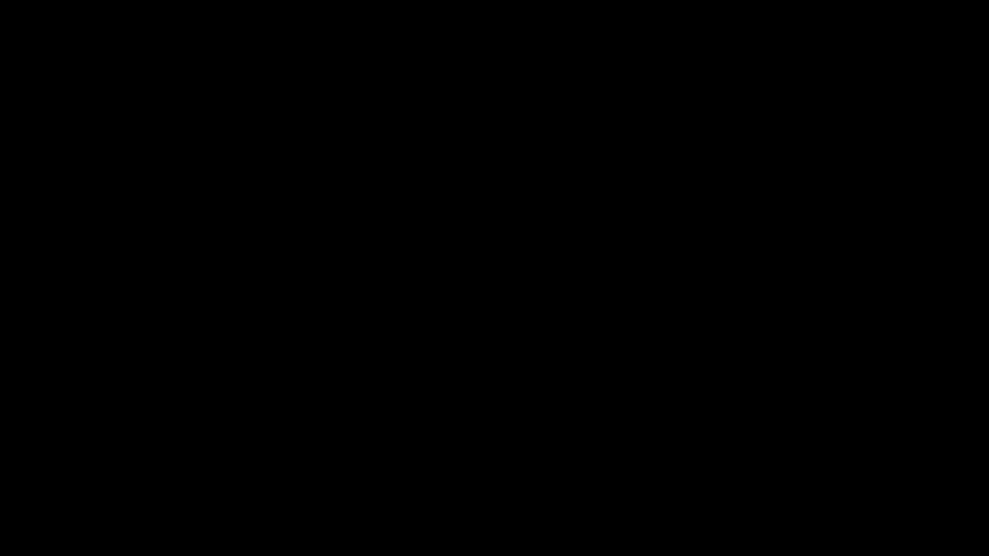
scroll(191, 303, down, 5)
right_drag(190, 304, 190, 342)
scroll(189, 342, up, 8)
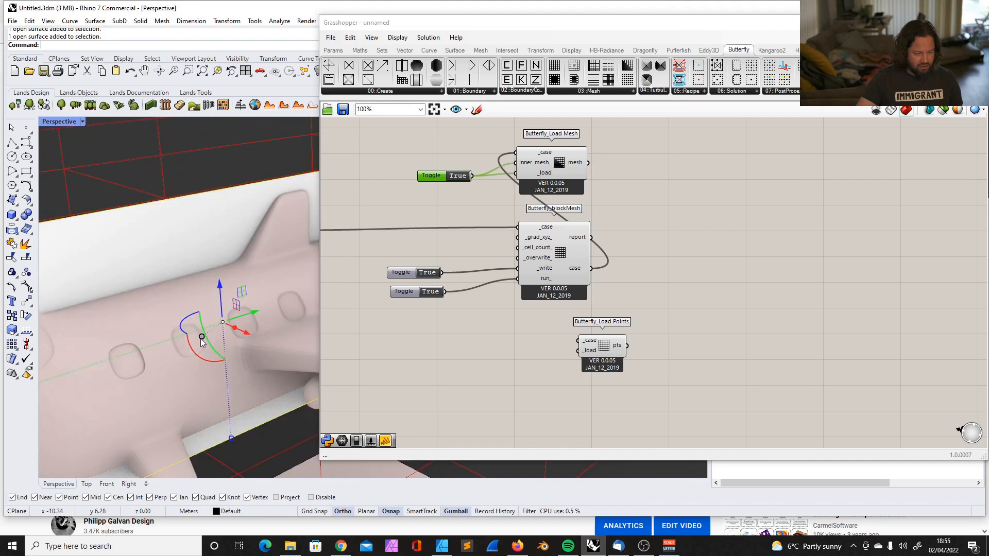
scroll(174, 334, down, 3)
scroll(548, 225, down, 2)
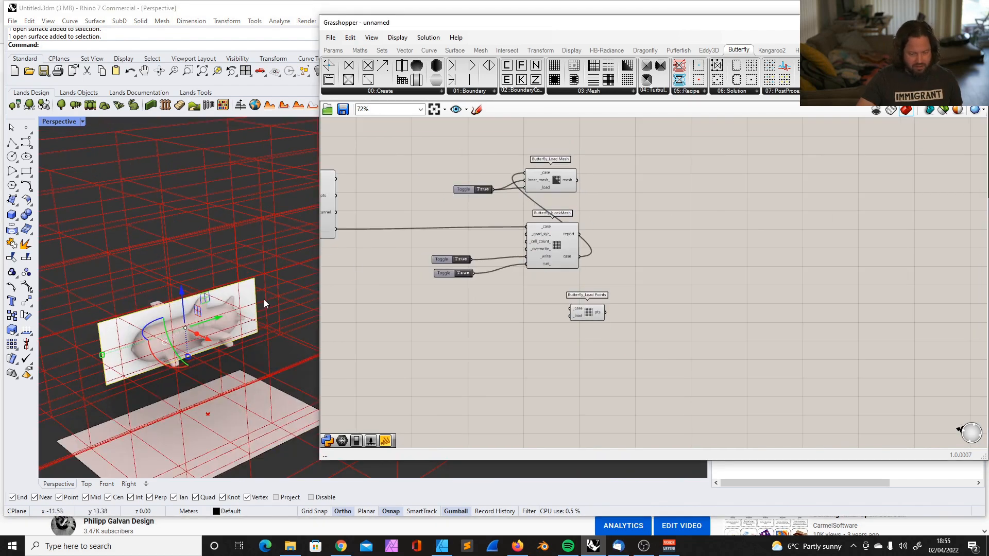
right_drag(211, 287, 187, 393)
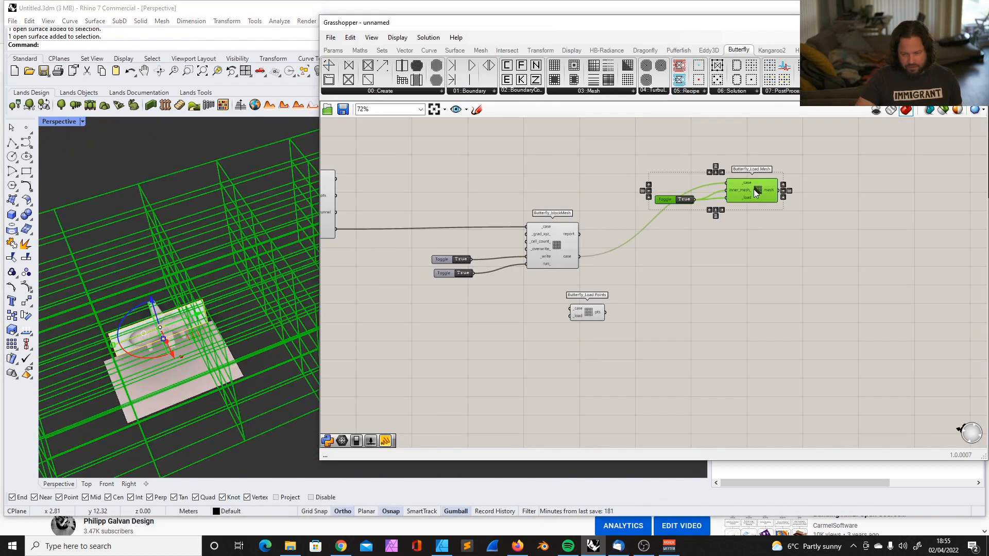
Move Load Points beneath Load Mesh and wire blockMesh's case output into _case and the True toggle into _load
right_drag(524, 261, 601, 239)
scroll(601, 239, up, 4)
click(840, 206)
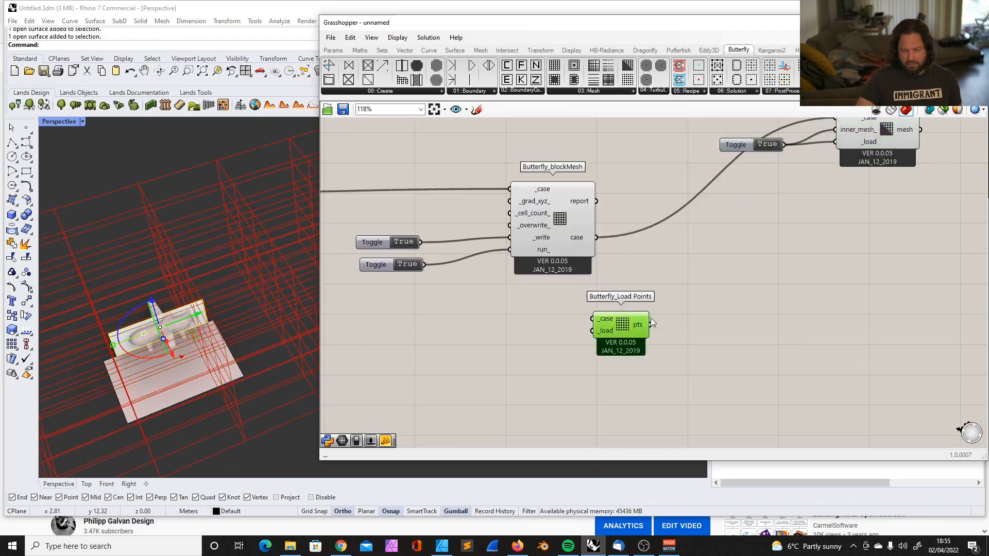
drag(840, 206, 881, 193)
drag(596, 200, 840, 189)
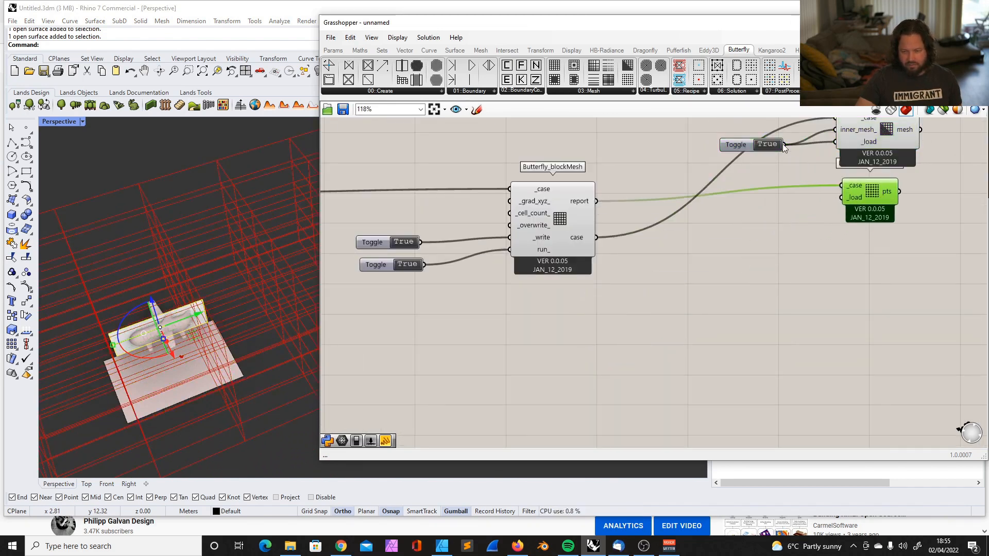
drag(819, 186, 833, 199)
drag(596, 237, 839, 187)
Check the loaded mesh points in the Rhino viewport and delete the Load Points component
right_drag(168, 365, 187, 294)
scroll(155, 339, up, 5)
scroll(156, 339, down, 3)
scroll(156, 339, down, 5)
mouse_move(178, 363)
right_down()
mouse_move(155, 433)
mouse_move(172, 371)
right_up()
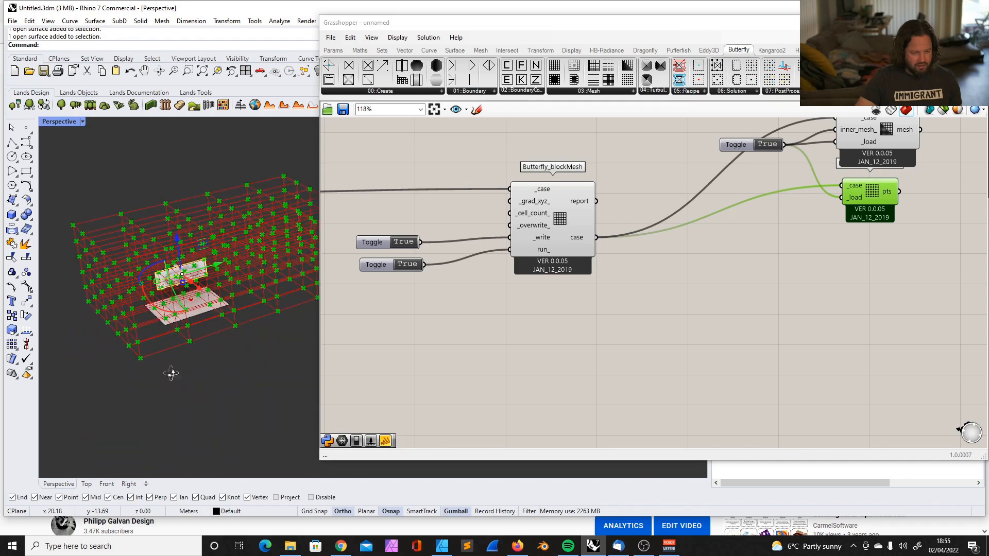
right_drag(131, 237, 121, 324)
click(878, 182)
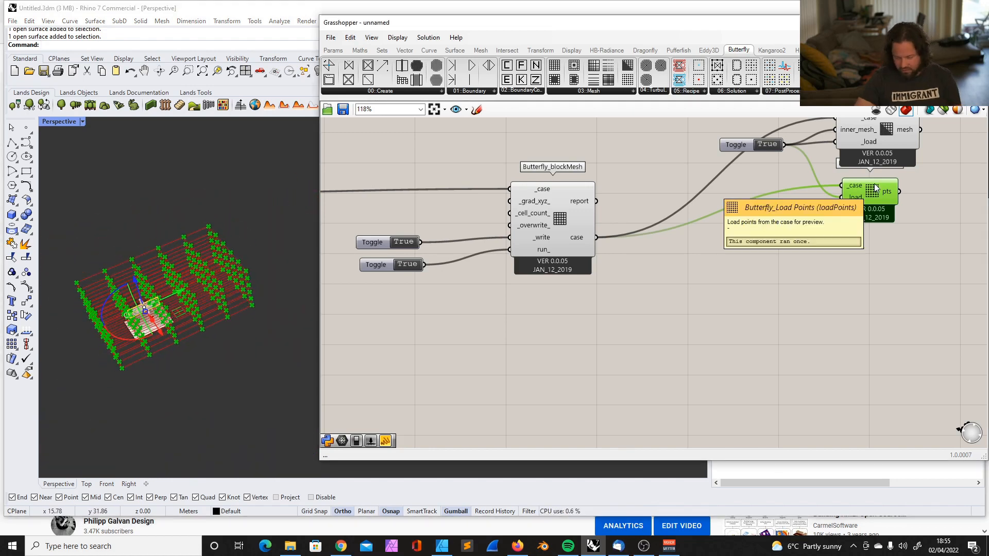
key(Delete)
Group the Wind Vector, Wind Tunnel Parameters and Create Case from Tunnel components together with their input panels and toggle
scroll(834, 199, down, 3)
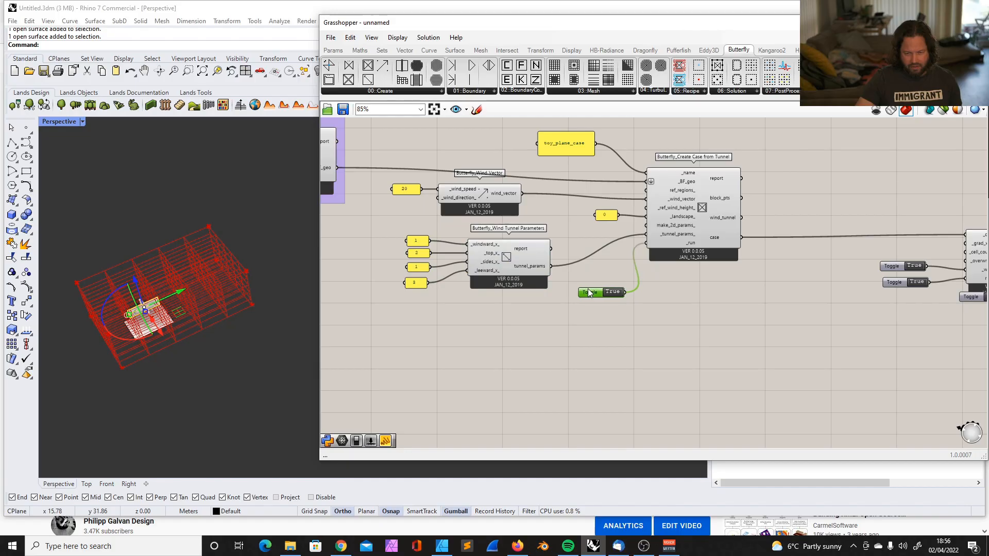
scroll(589, 293, down, 5)
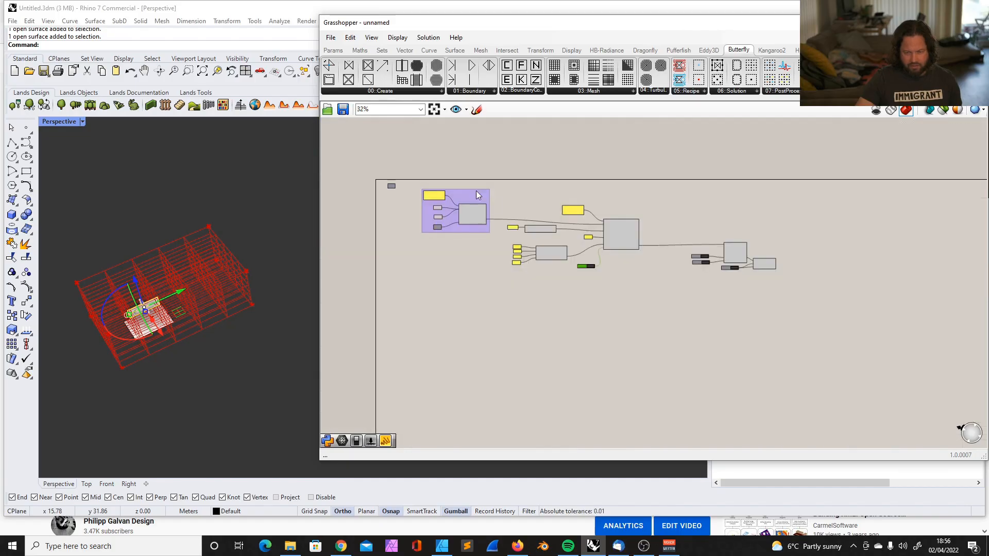
scroll(516, 184, up, 2)
drag(515, 184, 728, 336)
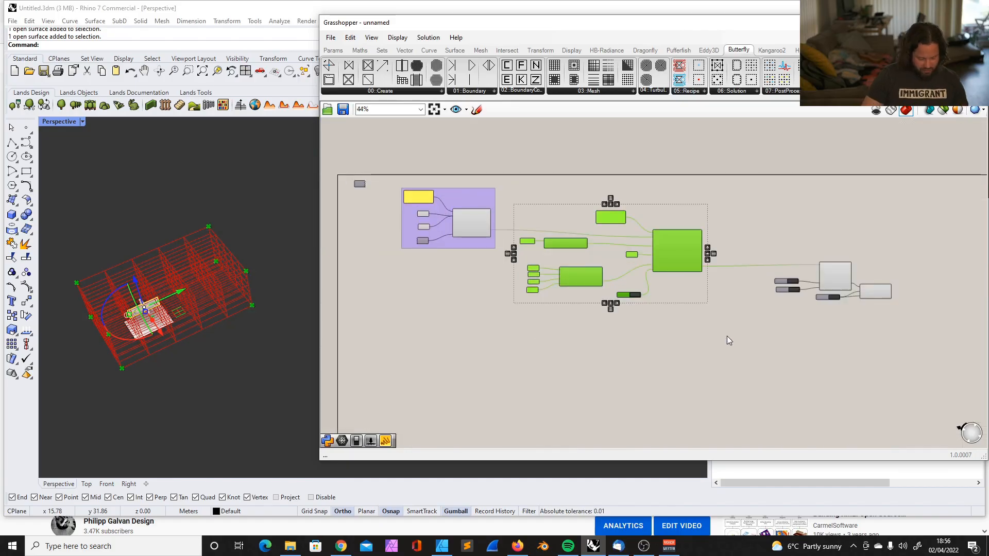
key(ctrl+g)
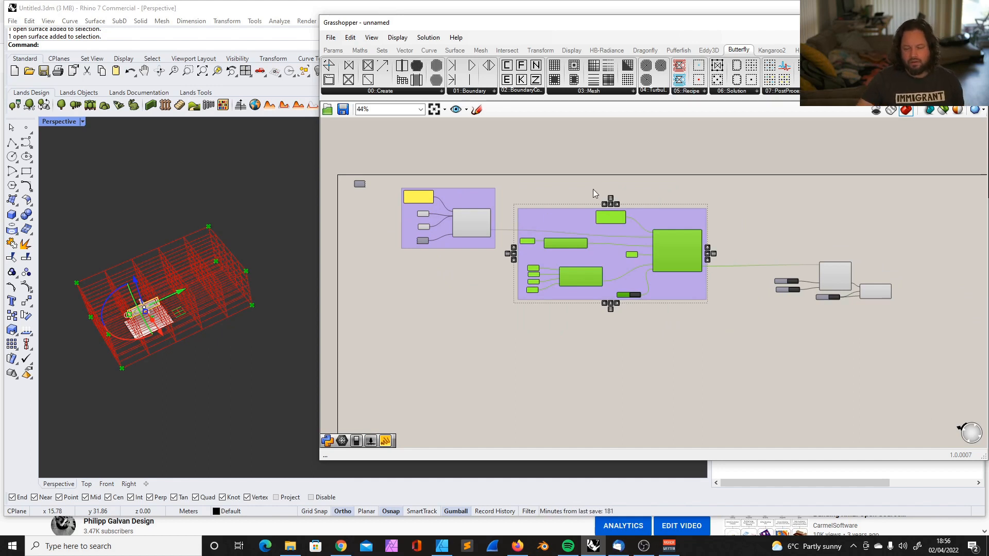
Remove the group around the case setup components while keeping the components themselves
scroll(592, 190, up, 4)
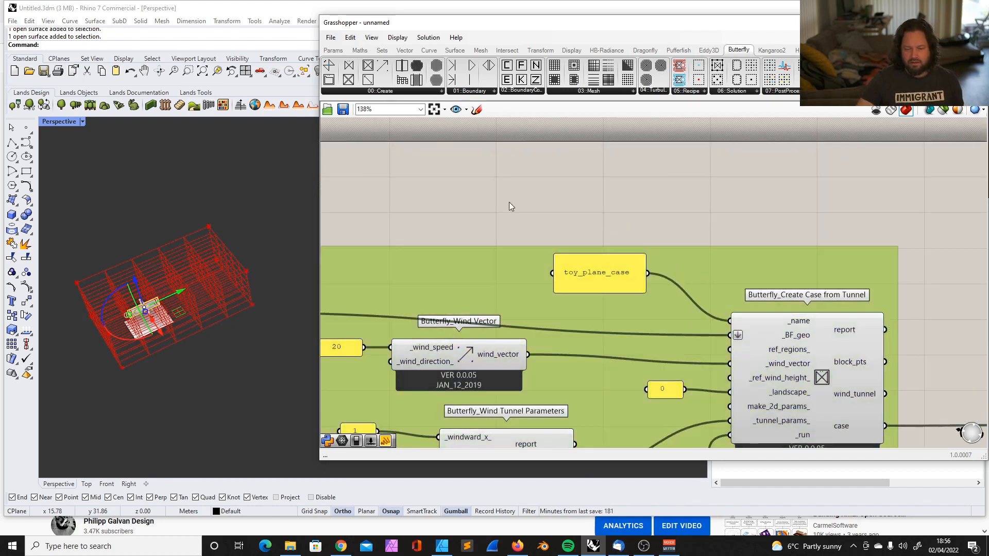
scroll(509, 202, down, 4)
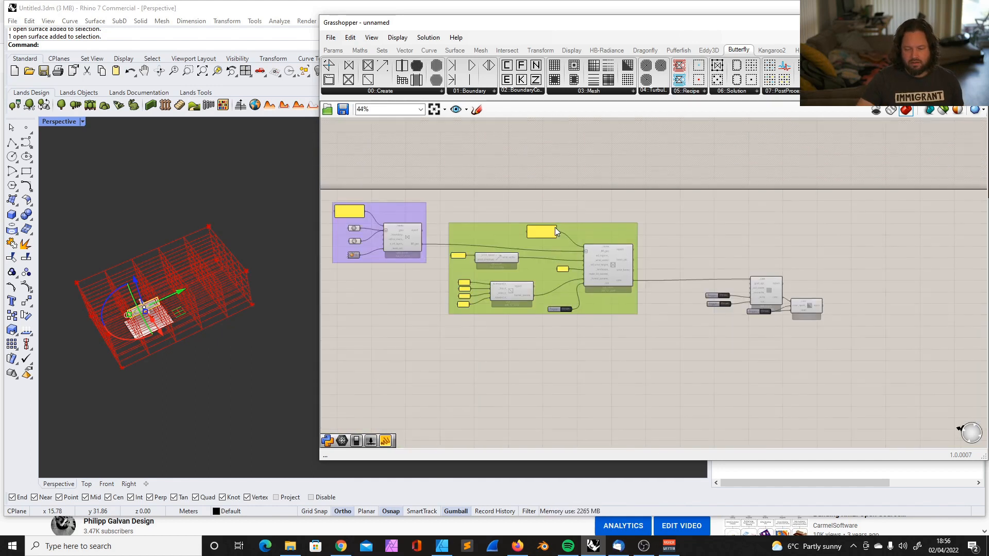
click(579, 228)
key(Delete)
Move blockMesh, Load Mesh and their toggles closer to the Create Case from Tunnel component
scroll(689, 272, down, 2)
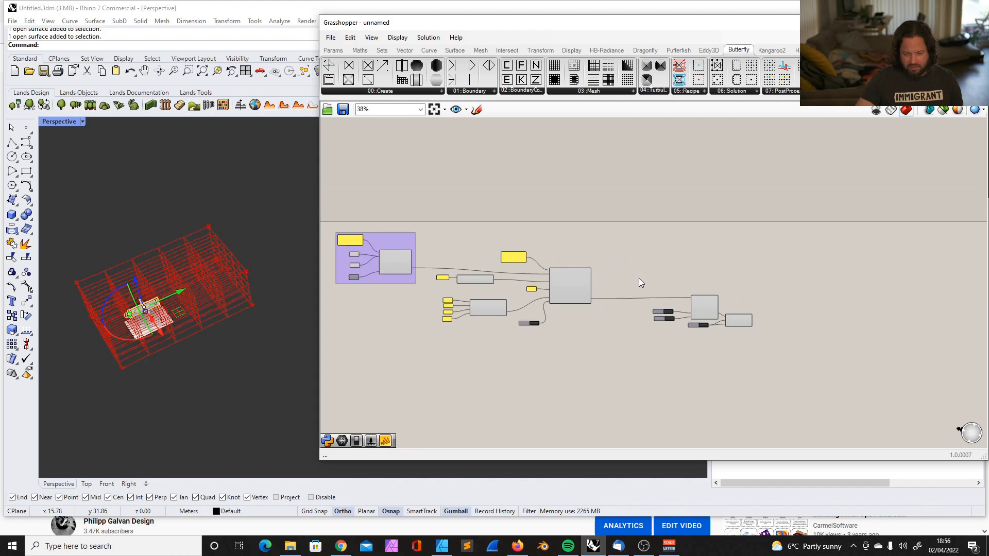
drag(639, 282, 769, 345)
drag(715, 313, 668, 314)
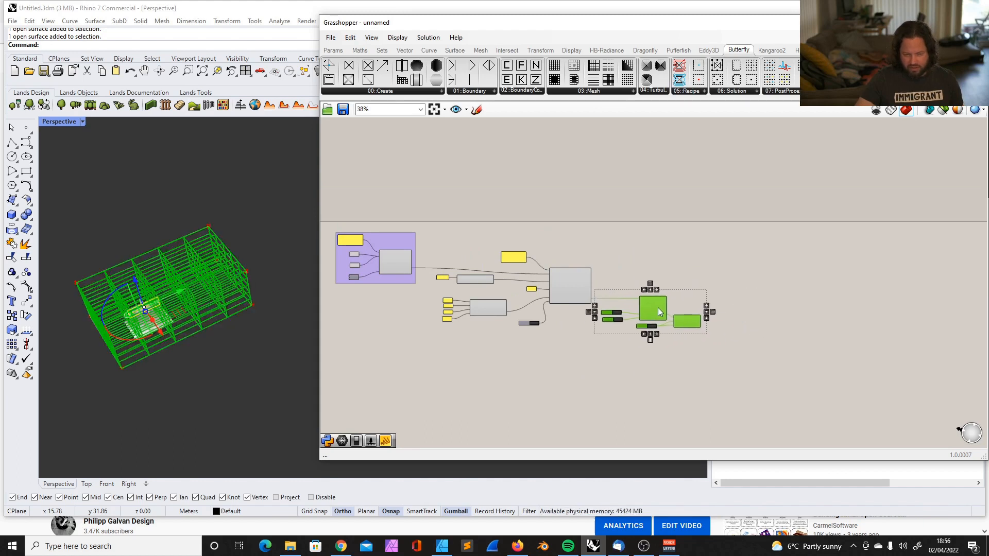
click(665, 264)
scroll(660, 313, up, 5)
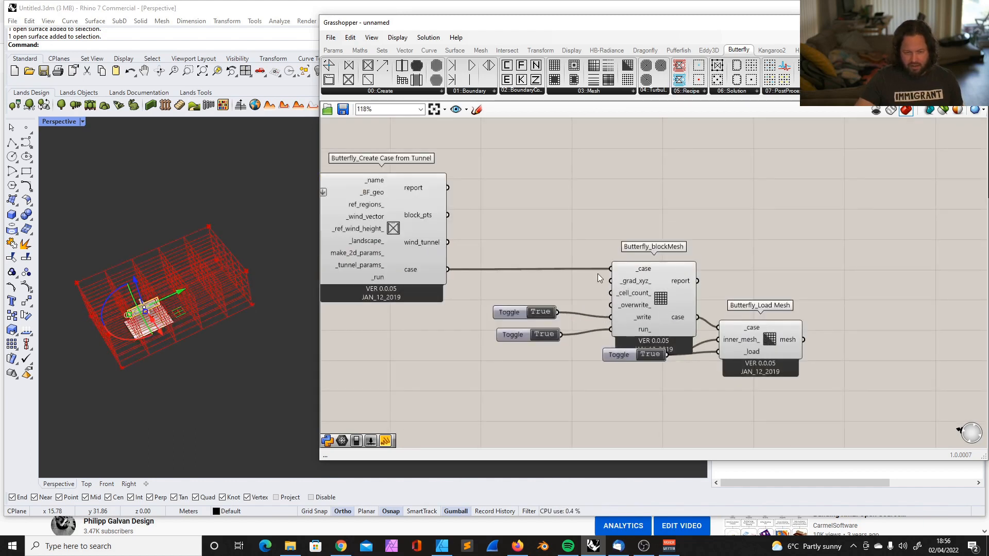
scroll(235, 305, up, 4)
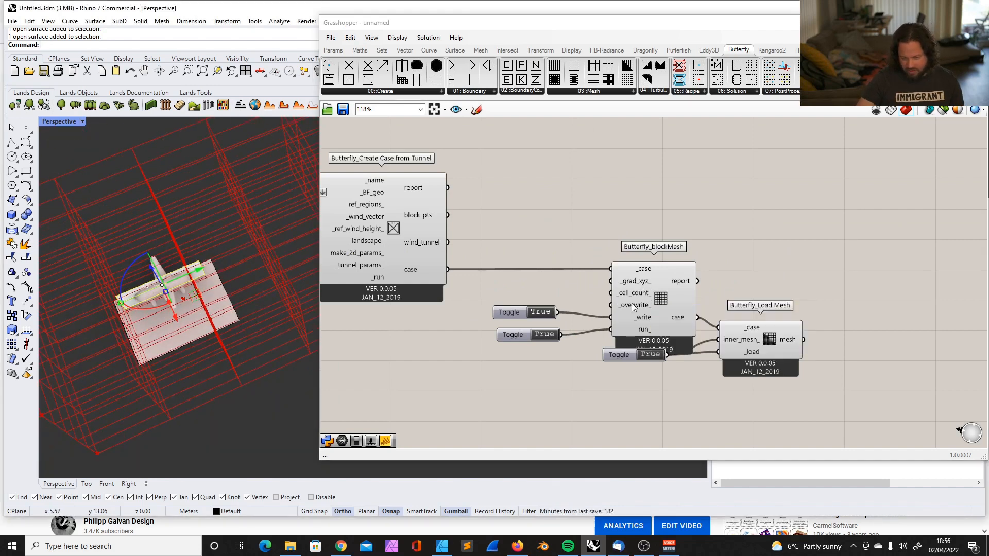
Shift blockMesh, Load Mesh and their toggles away from the case component to make room between them
drag(493, 214, 848, 412)
click(499, 214)
drag(484, 211, 832, 387)
drag(626, 295, 733, 295)
click(631, 210)
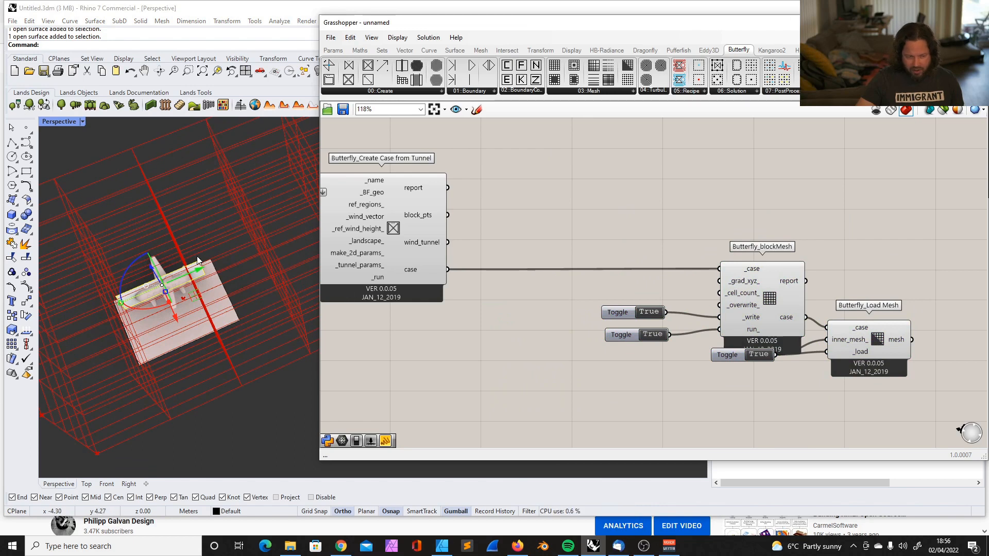
Examine the block mesh cell sizes relative to the toy plane in the Rhino viewport
scroll(226, 270, down, 7)
scroll(230, 273, up, 3)
right_drag(237, 313, 233, 281)
scroll(225, 189, up, 12)
scroll(223, 206, down, 8)
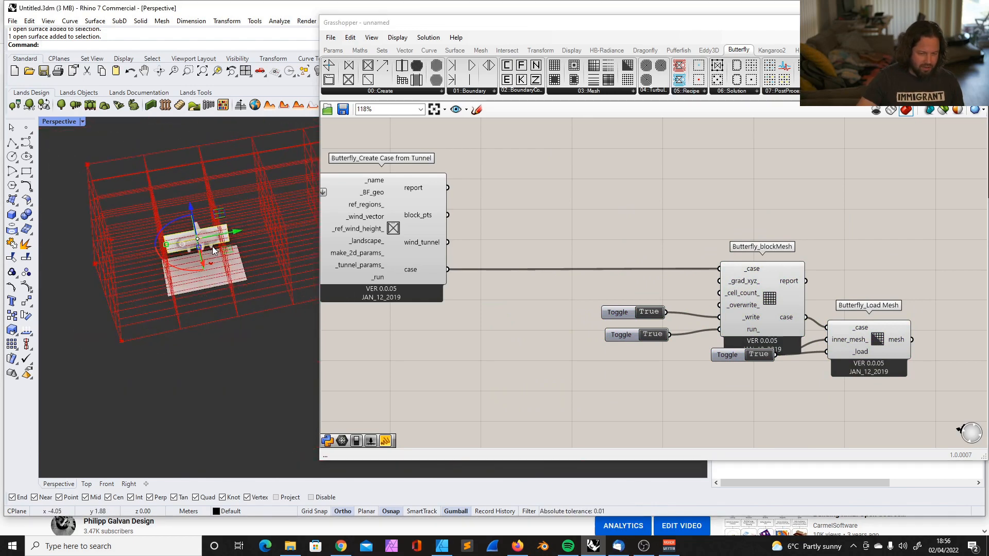
scroll(202, 238, up, 2)
scroll(184, 263, up, 5)
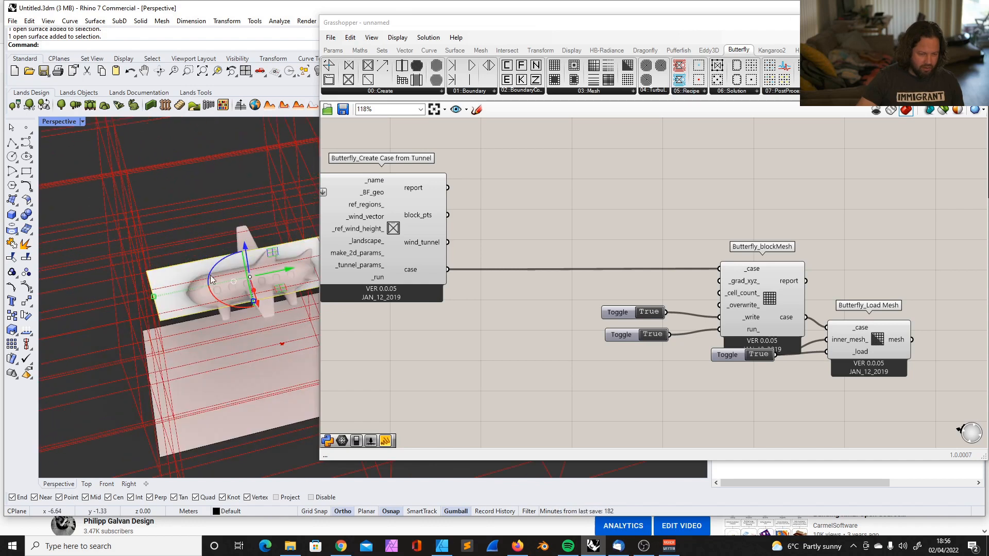
scroll(223, 273, down, 5)
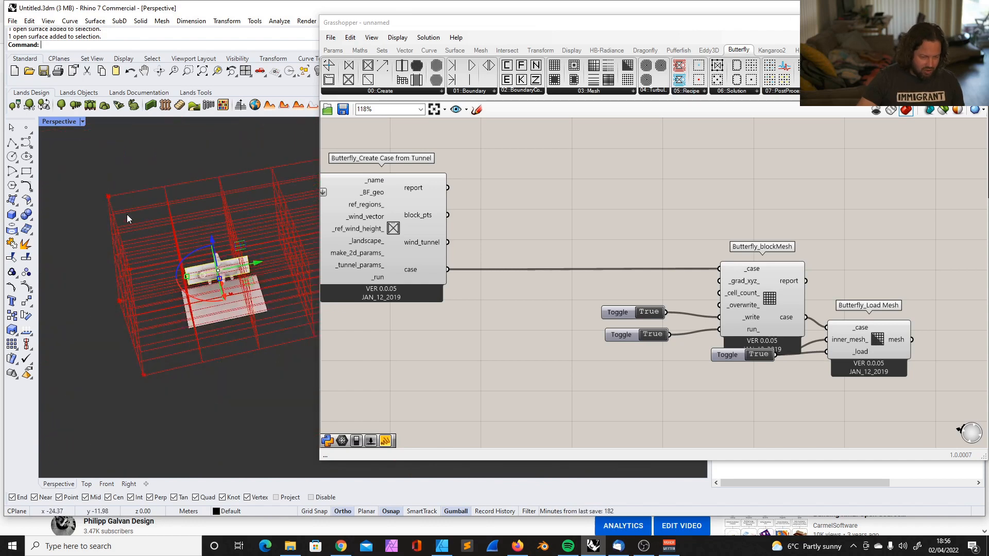
Place a Butterfly_wind Tunnel Grading component above blockMesh and wire the case component's wind_tunnel output into its _wind_tunnel input
click(588, 90)
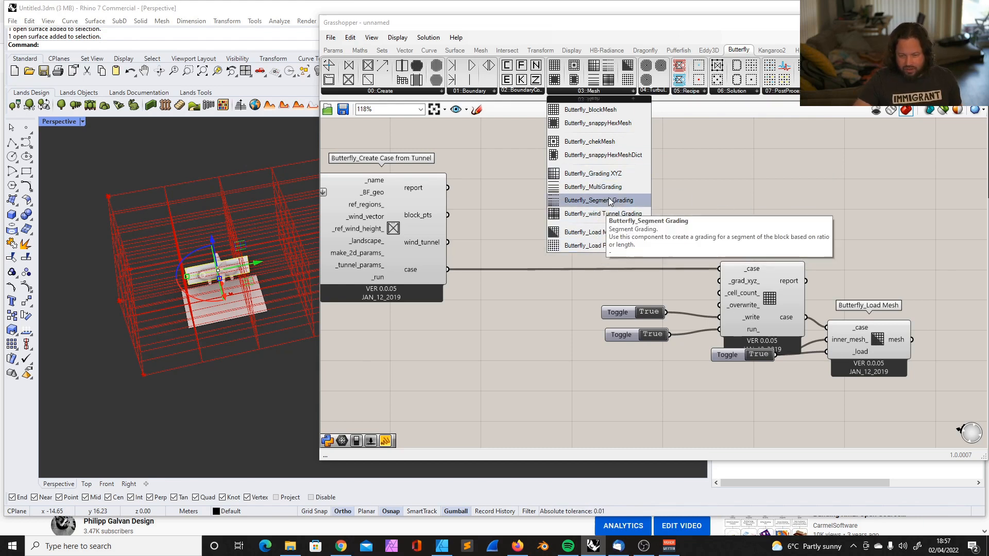
click(626, 212)
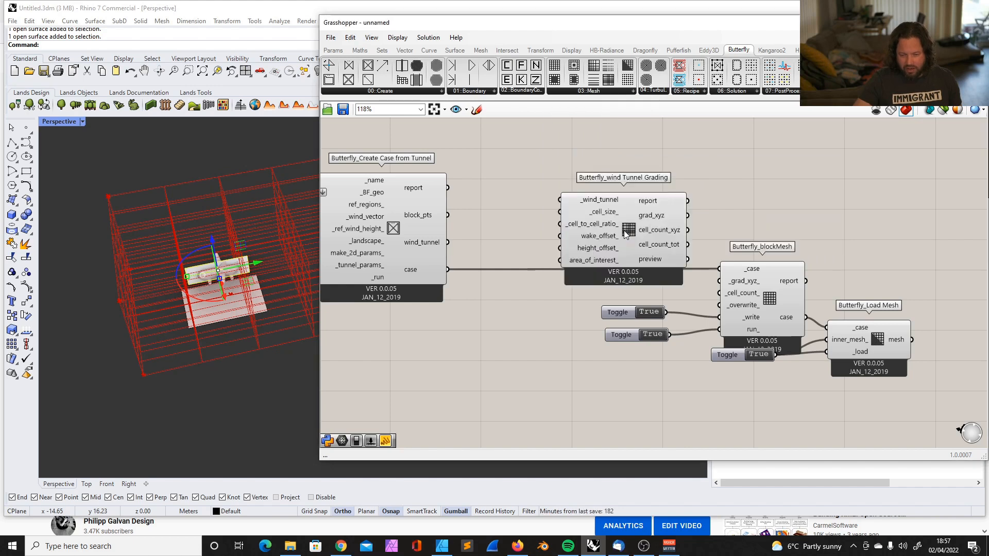
scroll(631, 213, down, 4)
scroll(631, 213, up, 2)
drag(601, 198, 614, 184)
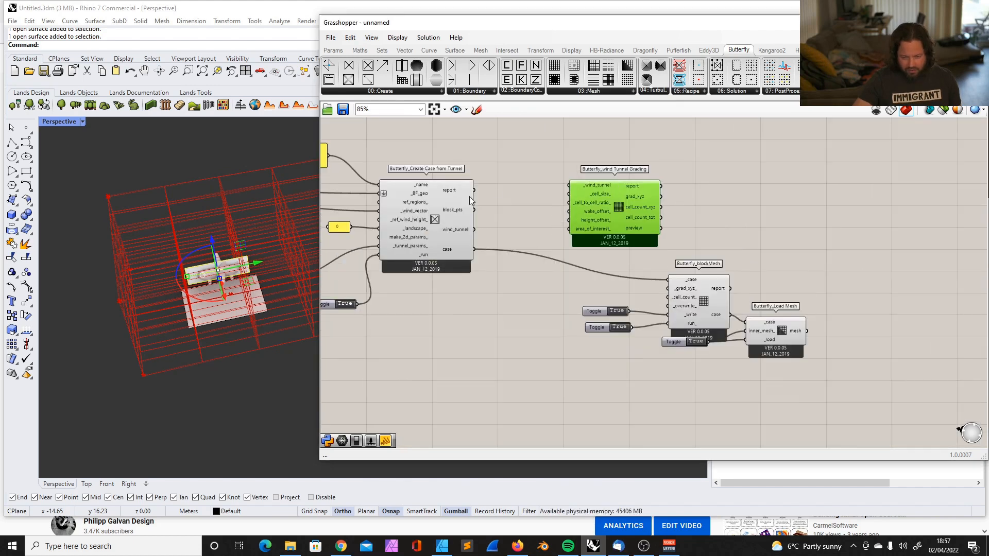
drag(473, 229, 645, 182)
click(700, 203)
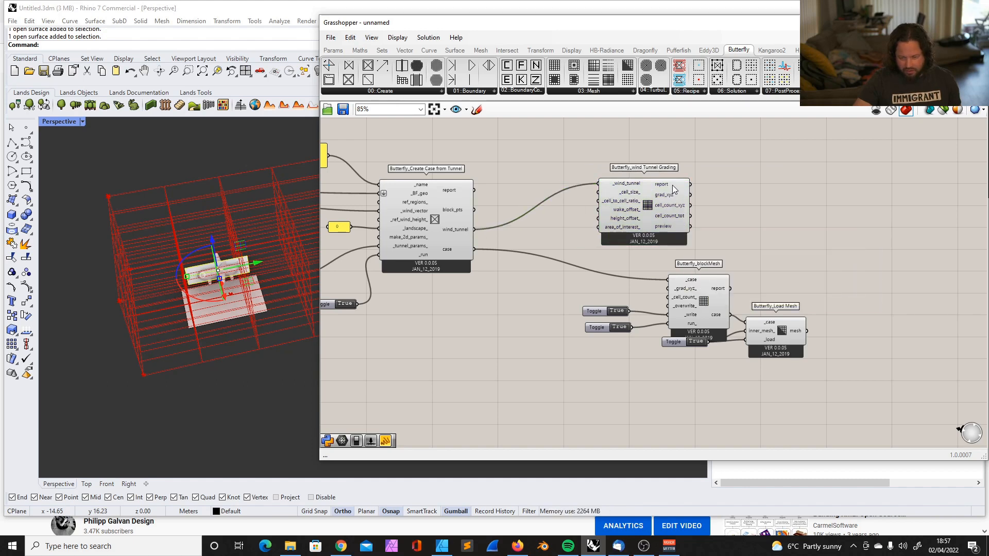
mouse_move(672, 185)
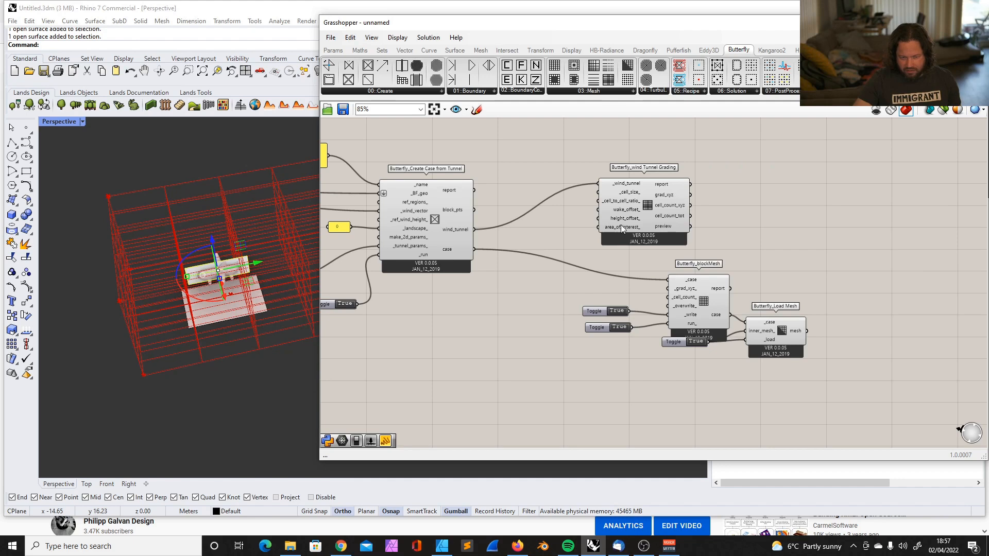
Examine the inputs and outputs of the wind Tunnel Grading component alongside the case and blockMesh components
scroll(620, 222, down, 2)
scroll(670, 187, up, 3)
scroll(670, 187, up, 1)
scroll(739, 209, down, 5)
scroll(437, 255, up, 5)
drag(461, 221, 507, 296)
scroll(499, 229, up, 4)
drag(495, 226, 483, 269)
click(575, 379)
drag(481, 342, 489, 330)
scroll(500, 324, down, 4)
scroll(500, 324, down, 3)
scroll(799, 232, up, 1)
scroll(802, 233, down, 2)
scroll(932, 233, up, 6)
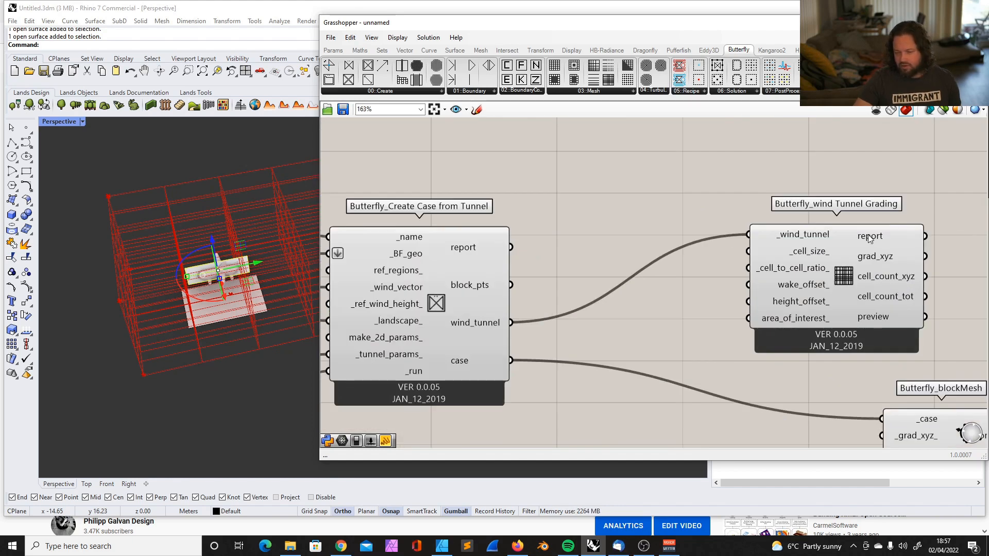
scroll(876, 237, down, 3)
scroll(835, 246, up, 2)
click(834, 242)
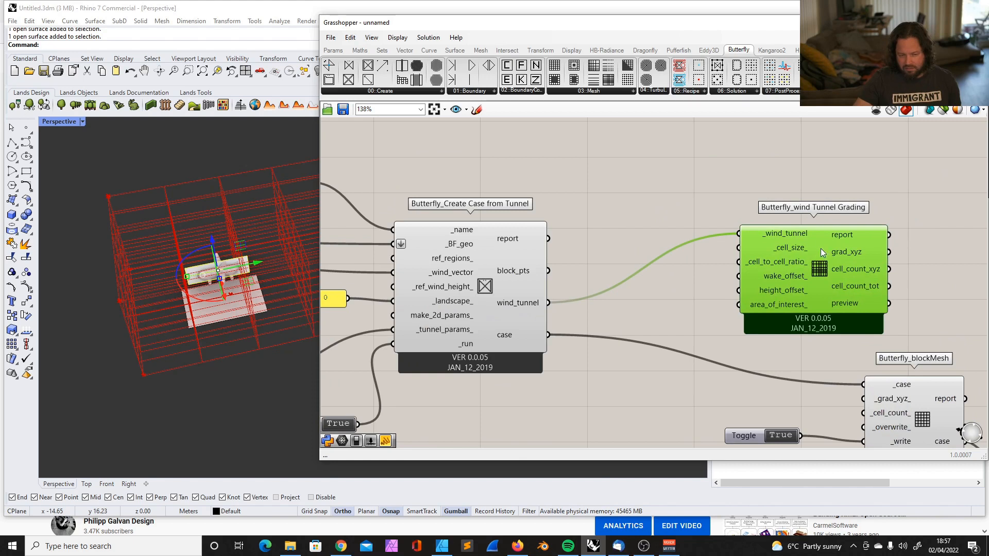
scroll(823, 248, down, 2)
scroll(804, 238, up, 2)
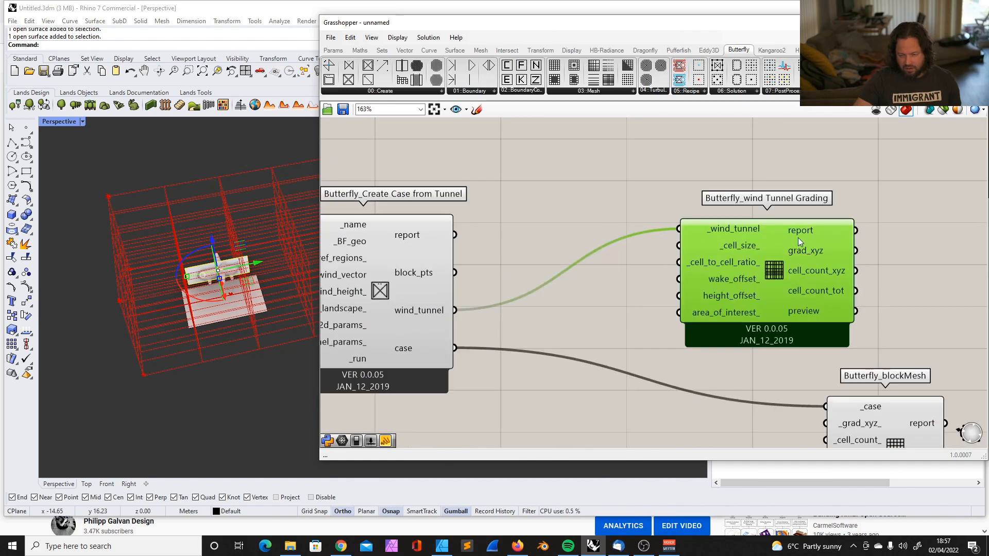
scroll(779, 242, down, 1)
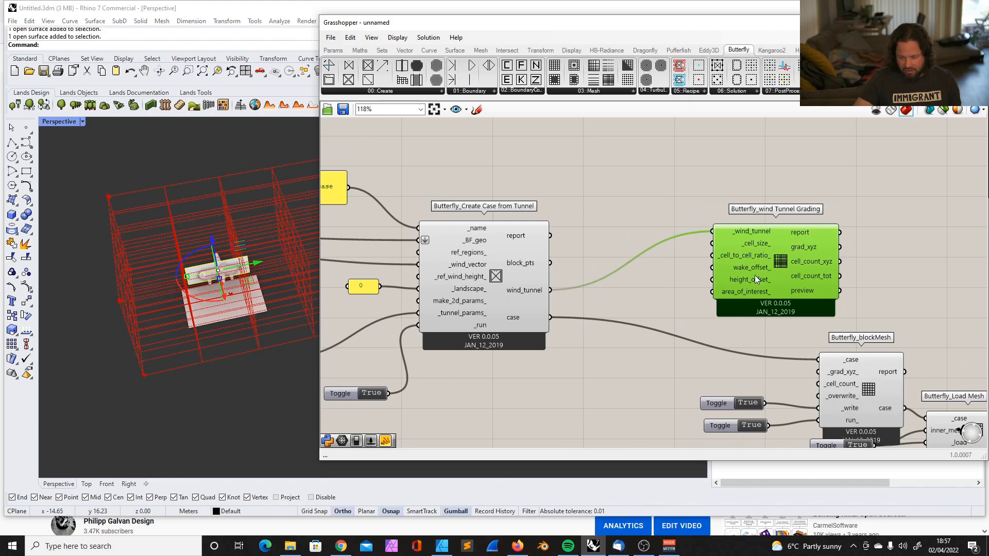
Wire the grading component's grad_xyz and cell_count_xyz outputs into blockMesh's _grad_xyz_ and _cell_count_ inputs, and shift the grading component closer to the case component
scroll(812, 252, down, 3)
scroll(812, 252, up, 2)
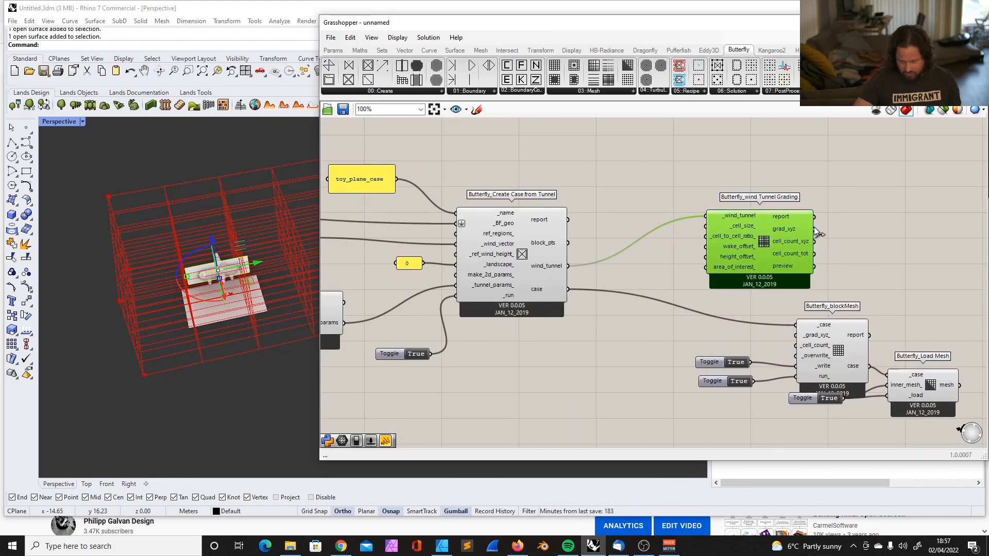
drag(814, 229, 797, 335)
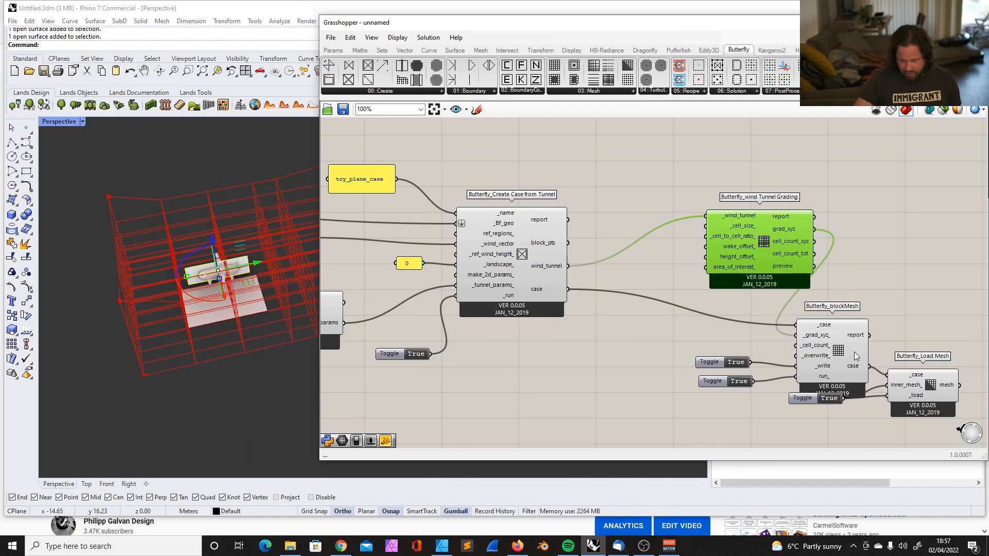
right_drag(296, 292, 242, 314)
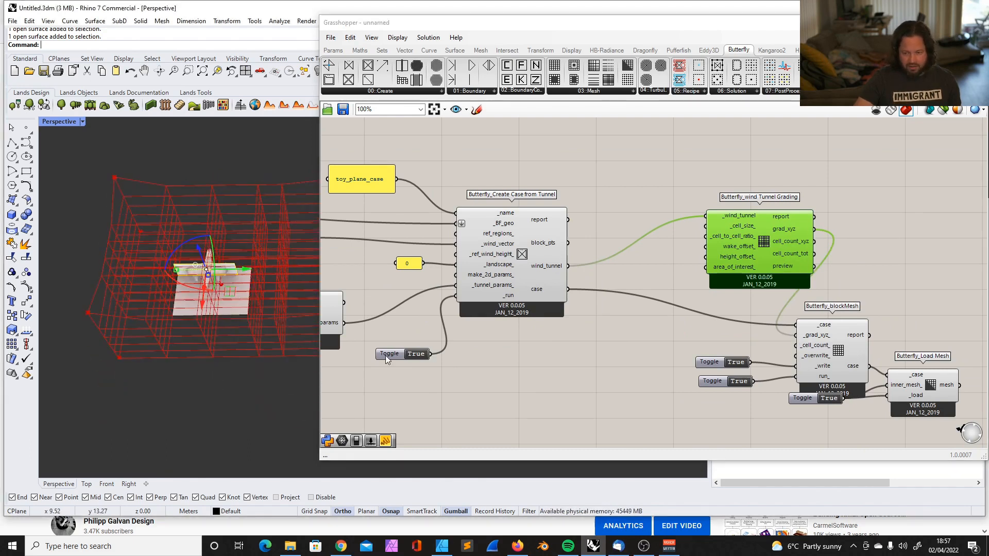
drag(816, 243, 797, 345)
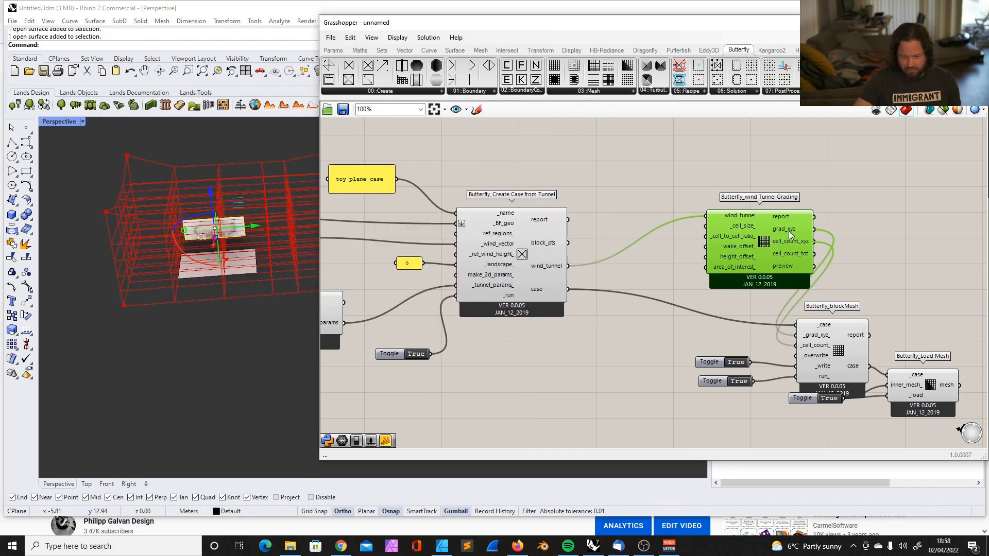
drag(789, 231, 744, 230)
click(809, 247)
Move the Load Mesh toggle clear of blockMesh and disconnect it from the inner_mesh_ input
scroll(810, 248, down, 3)
scroll(846, 340, up, 5)
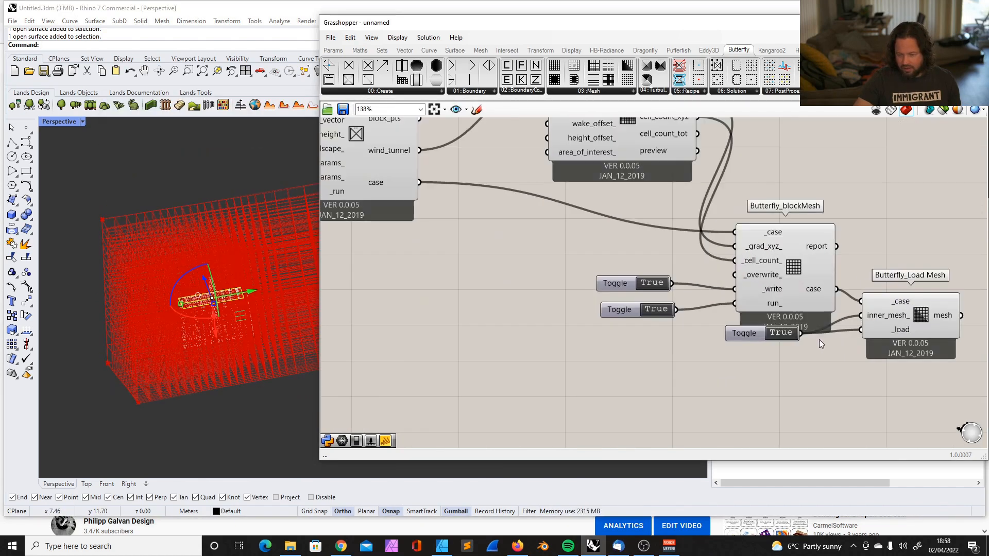
drag(748, 336, 762, 397)
right_click(885, 319)
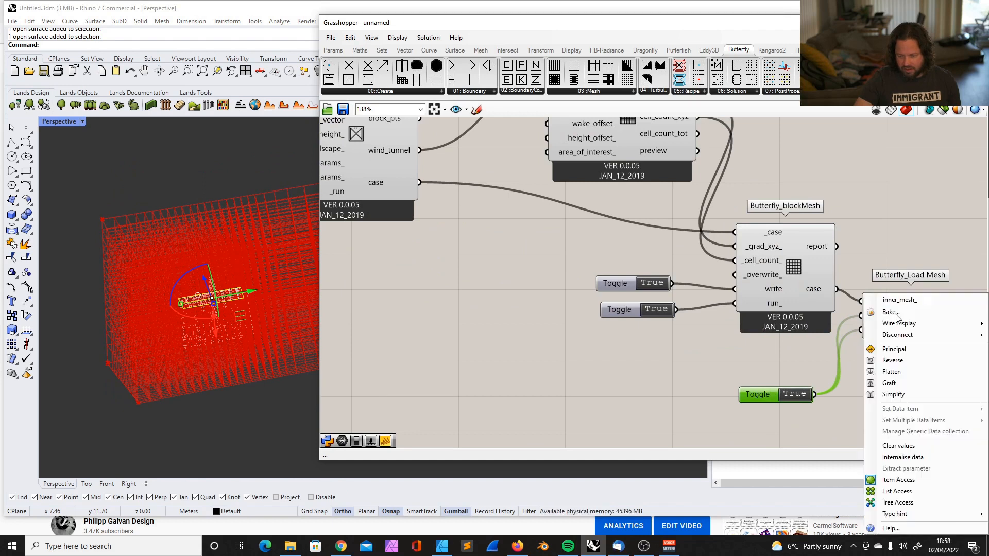
mouse_move(899, 335)
click(806, 347)
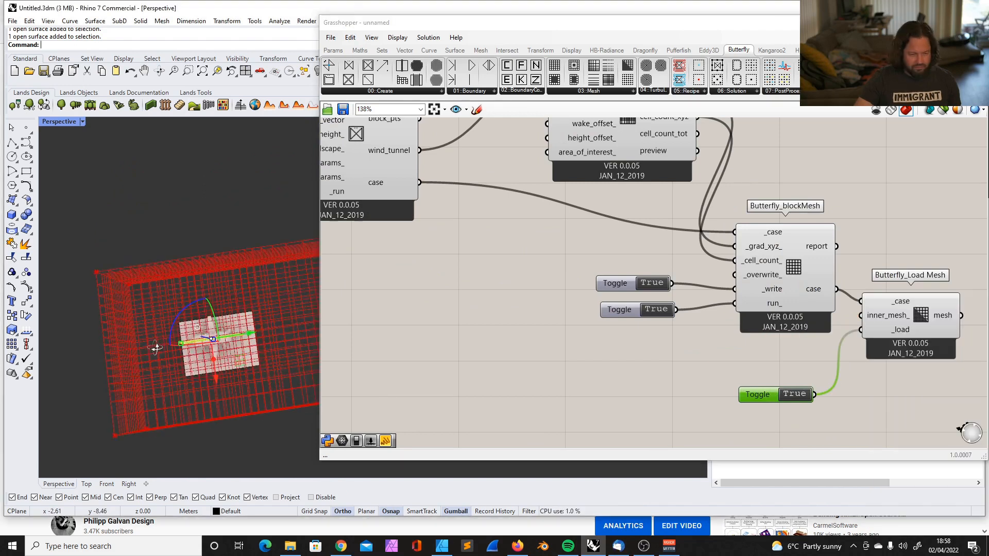
Set the Perspective viewport to Top view and examine the graded mesh cells around the toy plane
right_drag(153, 347, 170, 229)
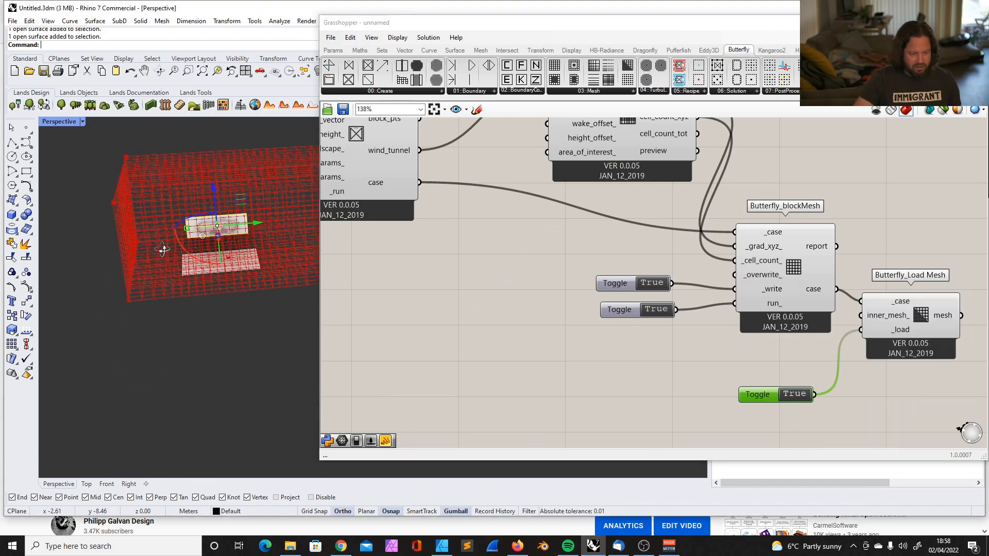
click(59, 121)
mouse_move(103, 377)
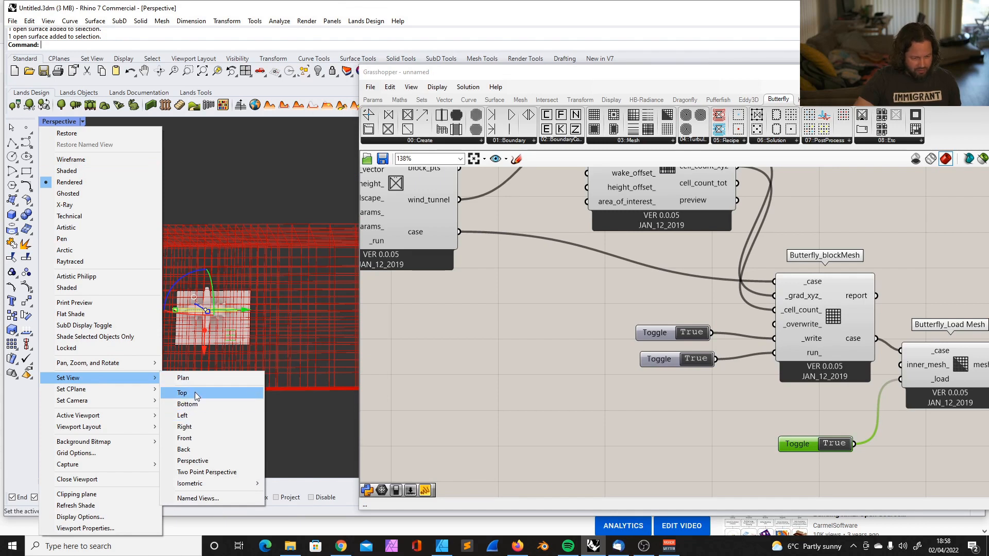
click(195, 392)
scroll(247, 342, up, 7)
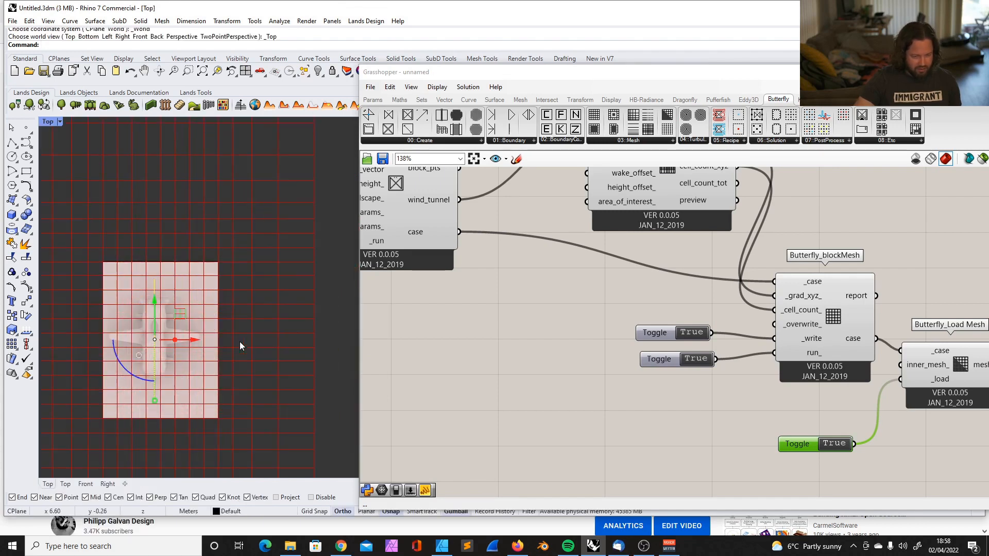
scroll(169, 349, up, 3)
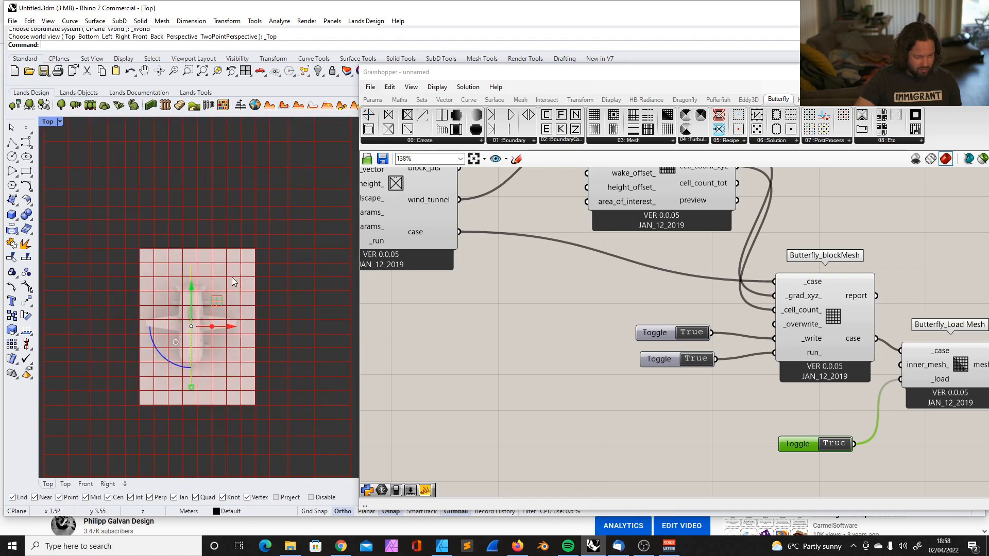
scroll(185, 306, down, 5)
scroll(183, 337, up, 4)
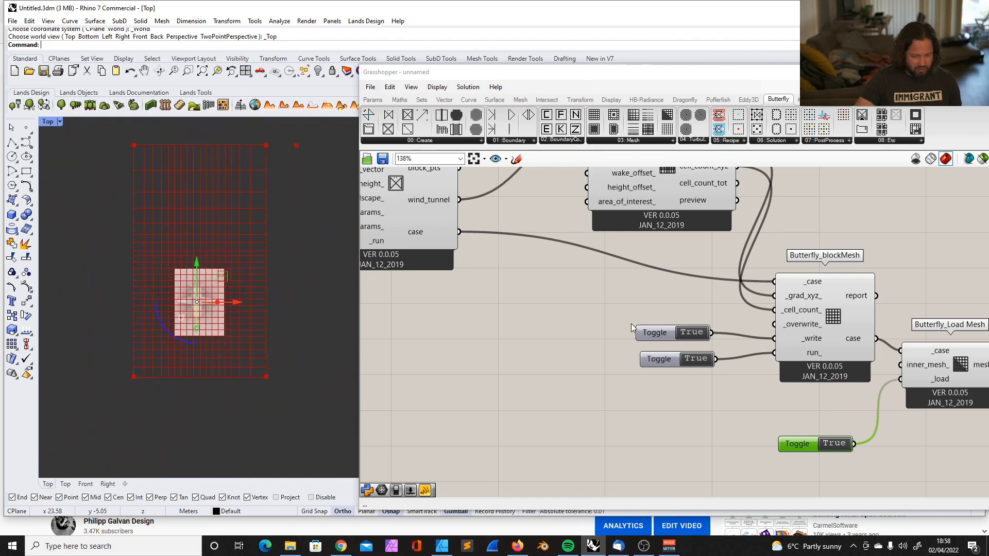
Duplicate the value panel that feeds _windward_x_ on the Wind Tunnel Parameters component
scroll(631, 311, down, 3)
scroll(724, 295, up, 2)
scroll(675, 180, down, 2)
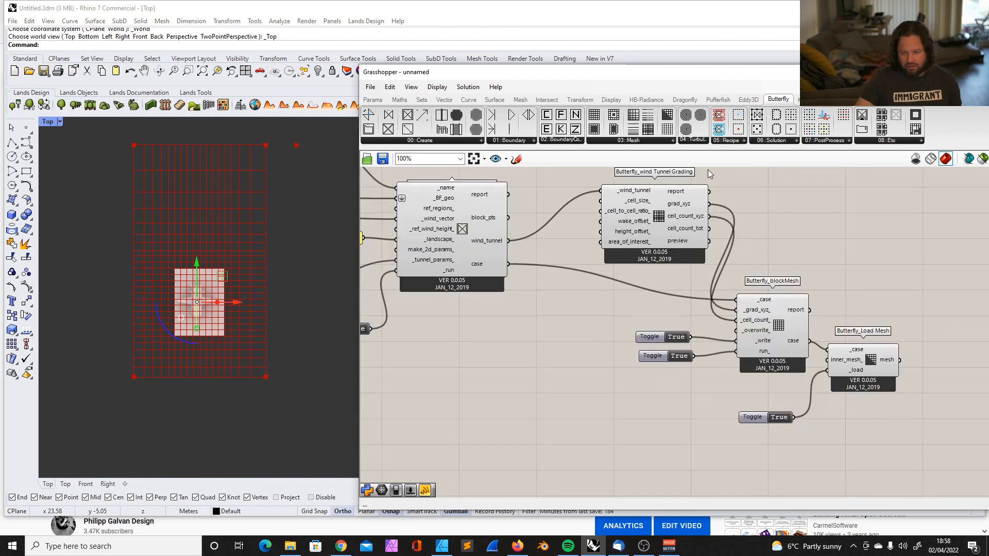
scroll(676, 181, up, 3)
click(666, 206)
drag(667, 206, 682, 203)
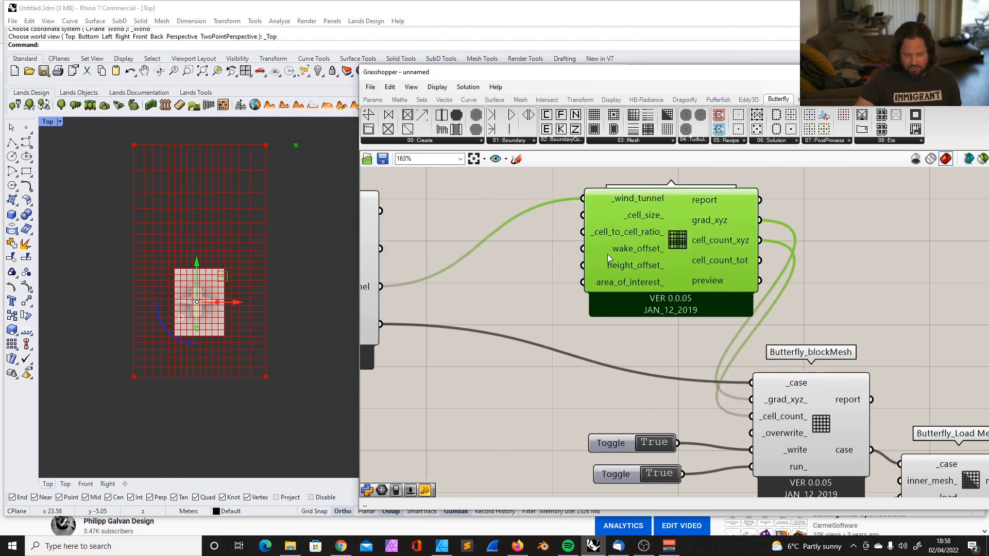
scroll(616, 254, down, 3)
scroll(423, 243, up, 3)
click(422, 243)
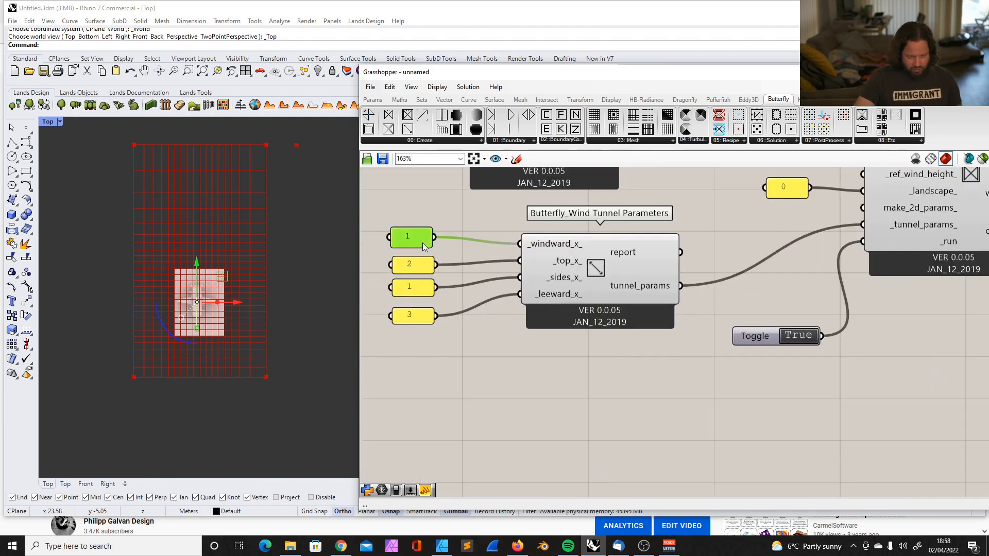
scroll(423, 243, down, 3)
scroll(409, 271, up, 4)
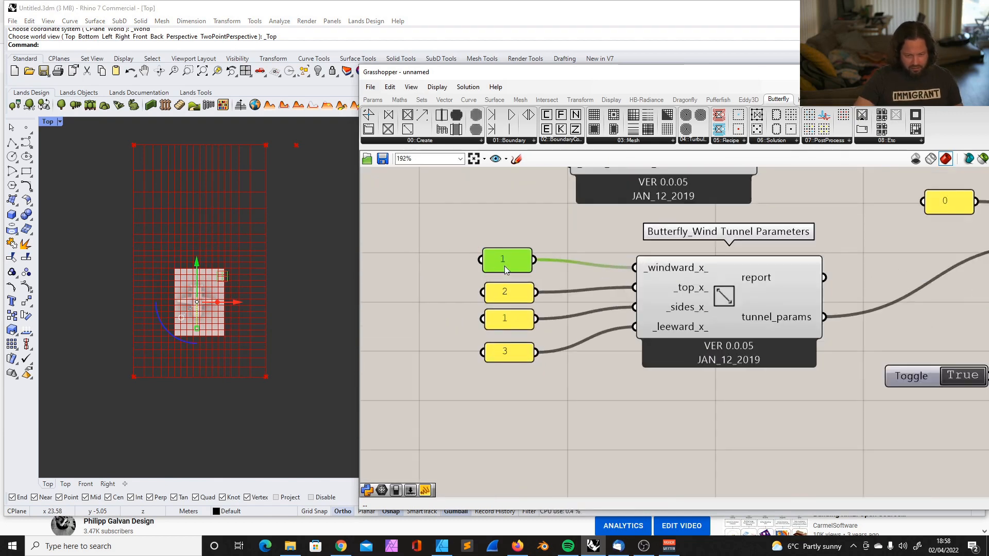
key(ctrl+c)
key(ctrl+v)
drag(898, 300, 953, 280)
Move the copied panel between the case and wind Tunnel Grading components and set its value to 0.5
scroll(604, 339, down, 7)
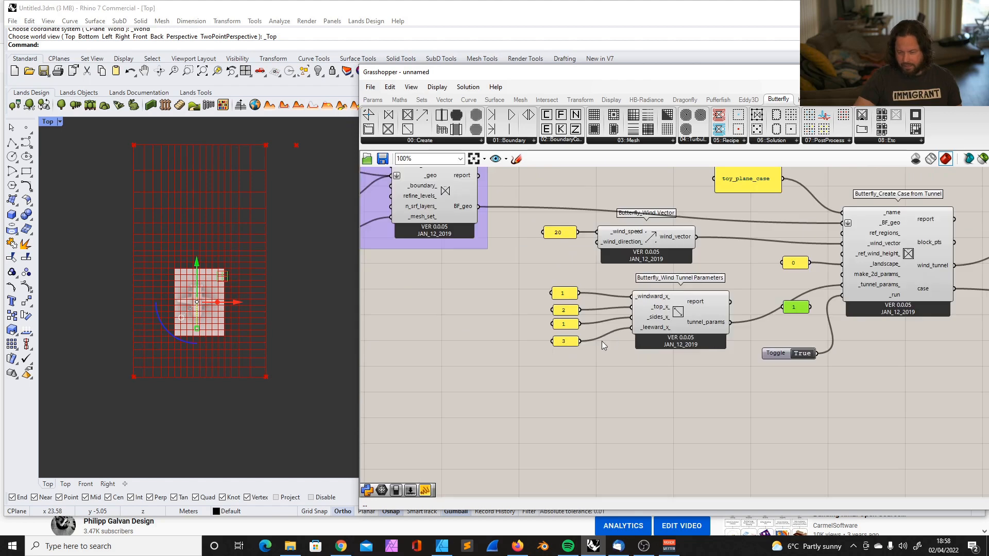
middle_click(842, 292)
drag(720, 319, 752, 303)
scroll(907, 281, up, 8)
double_click(751, 303)
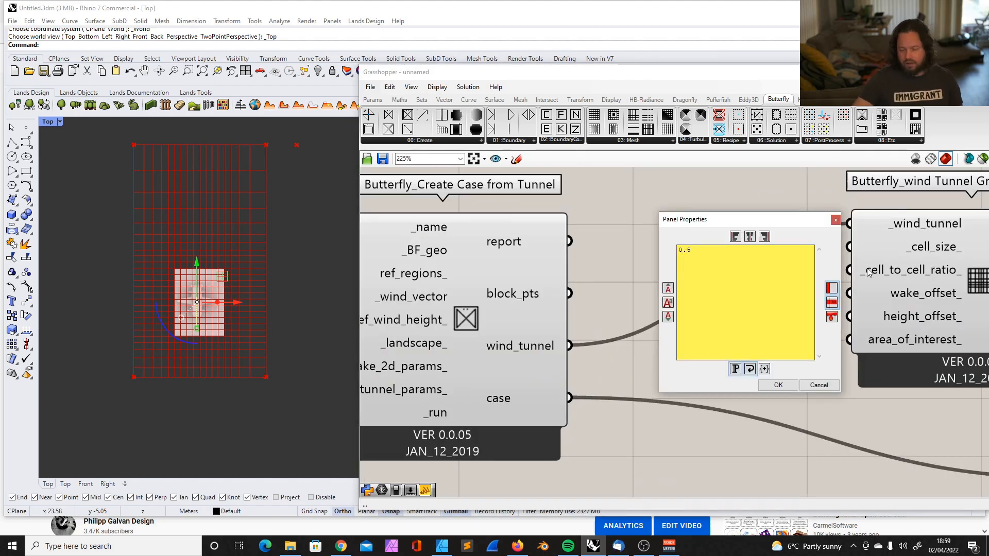
click(779, 386)
scroll(721, 271, down, 4)
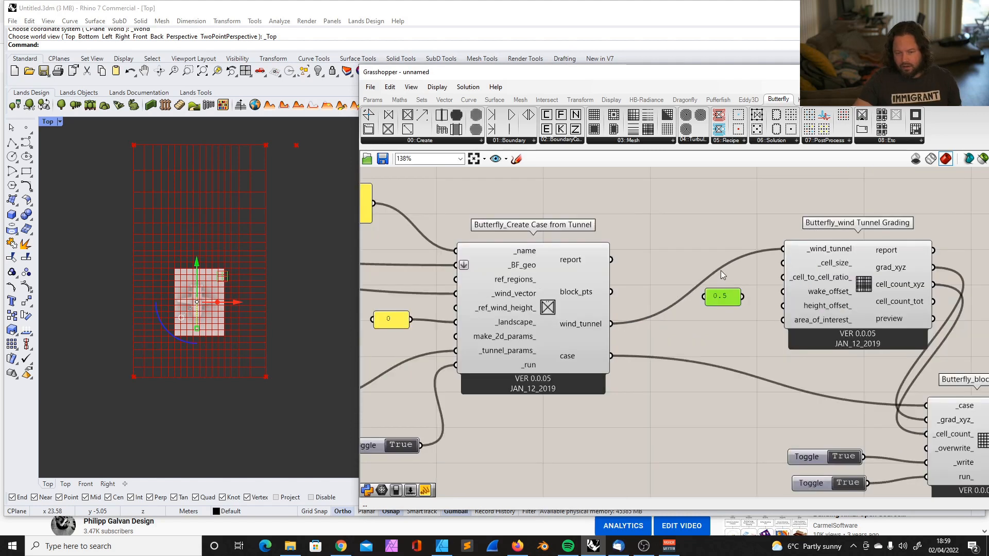
Wire the 0.5 panel into the _cell_size_ input of the wind Tunnel Grading component
scroll(735, 315, up, 6)
click(735, 302)
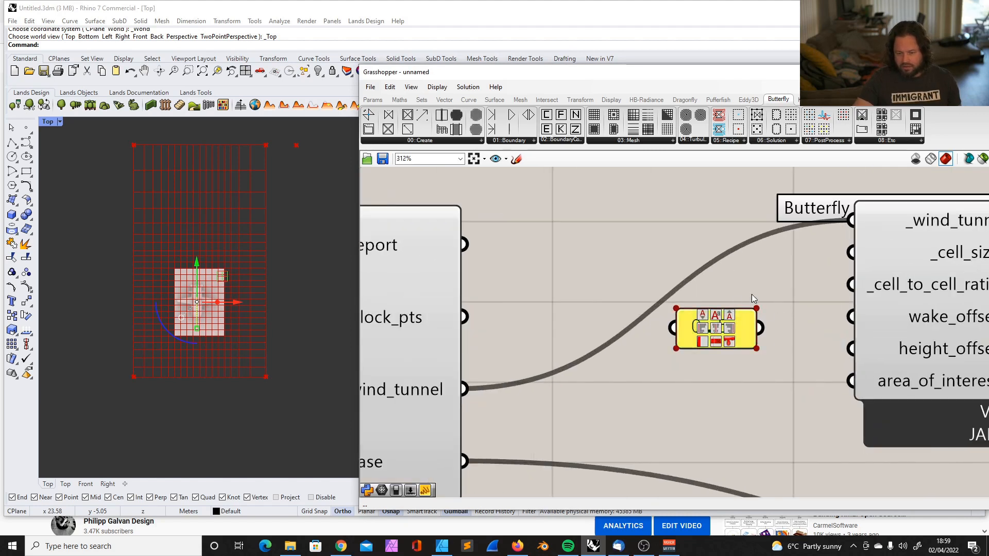
scroll(681, 344, down, 3)
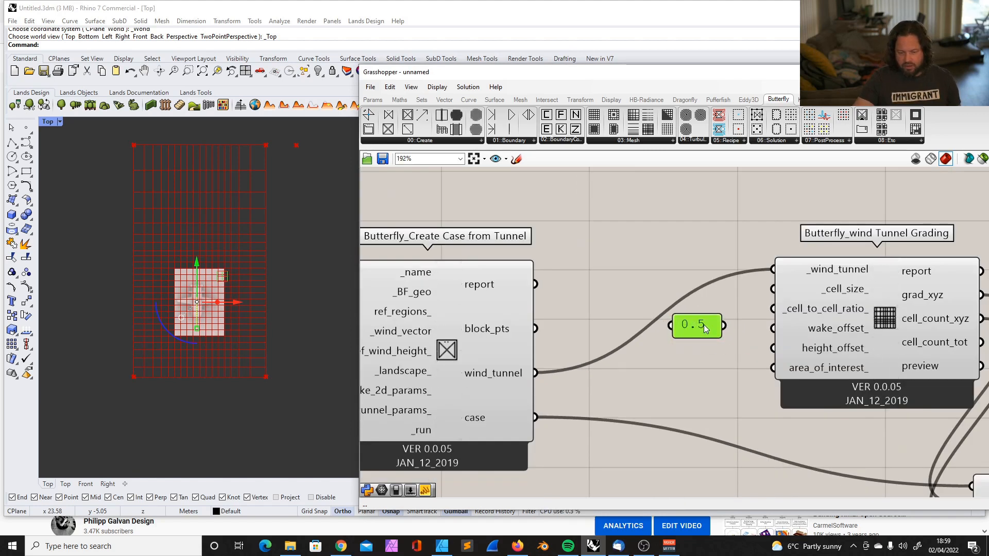
drag(693, 287, 773, 289)
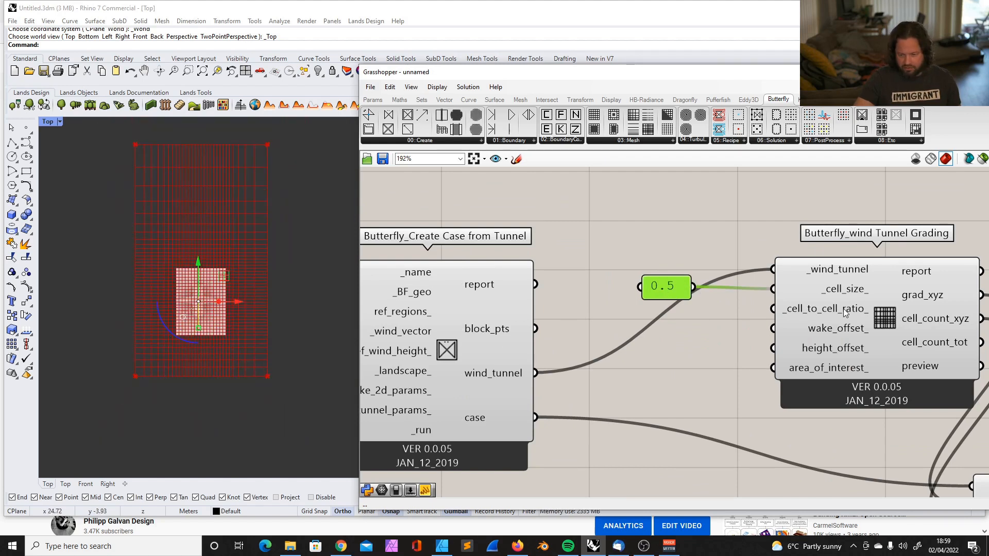
click(674, 261)
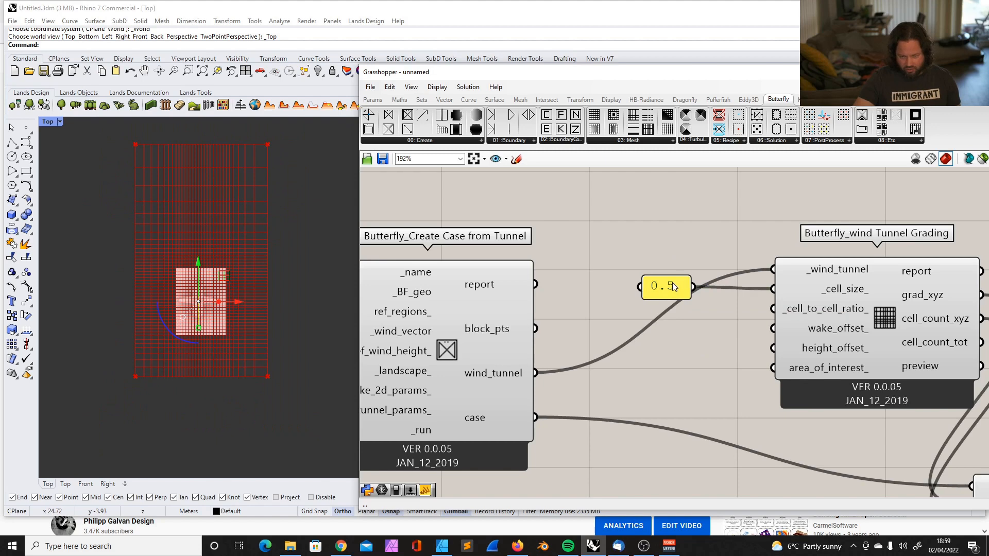
Duplicate the 0.5 cell size panel below the original and set the copy to 1.2
drag(680, 302, 680, 359)
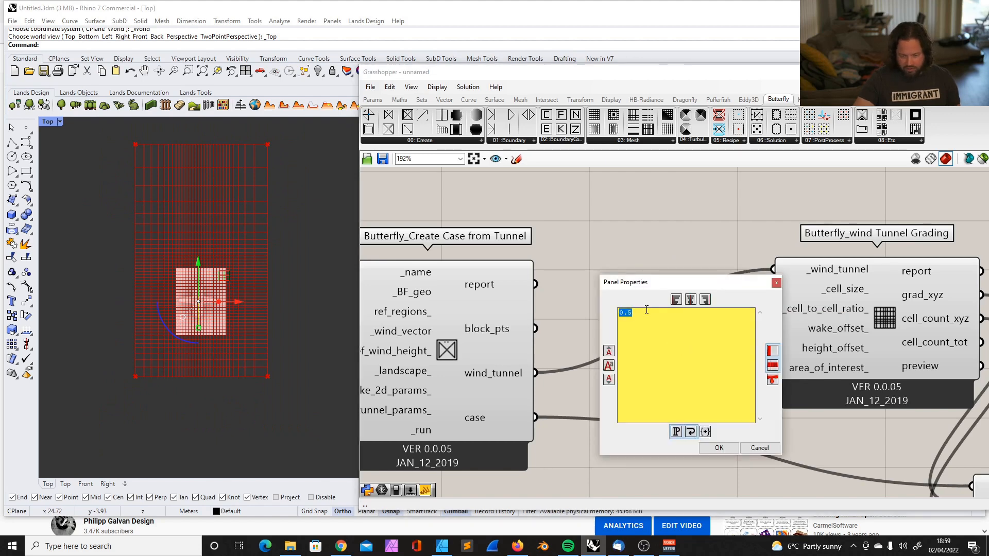
click(719, 447)
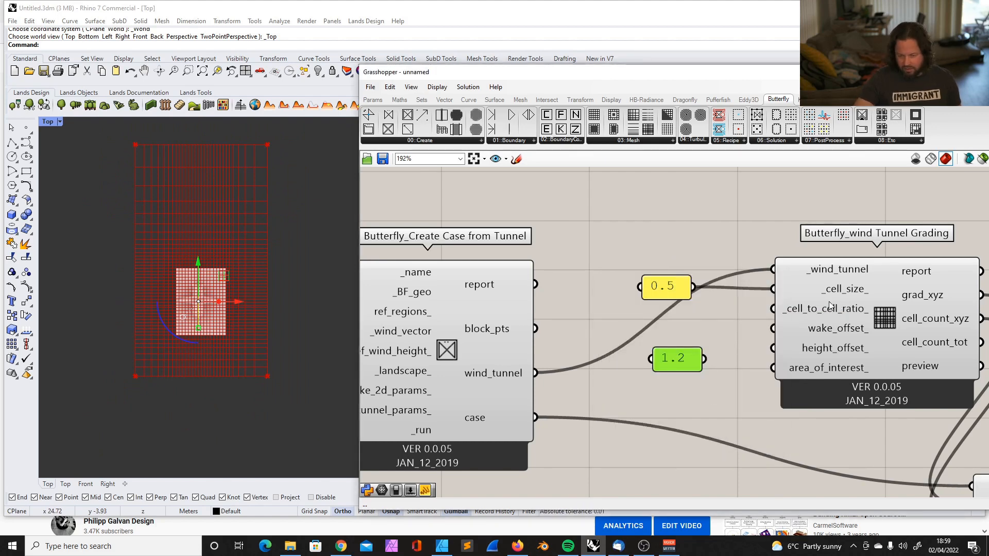
Set the lower panel's value to 1.6 and wire it into the grading component's _cell_to_cell_ratio_ input
mouse_move(838, 316)
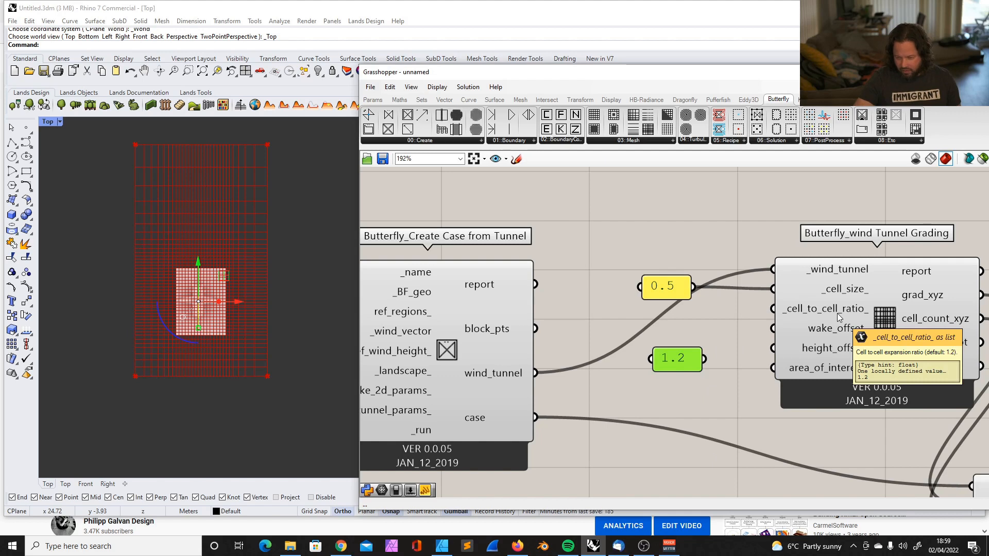
double_click(661, 358)
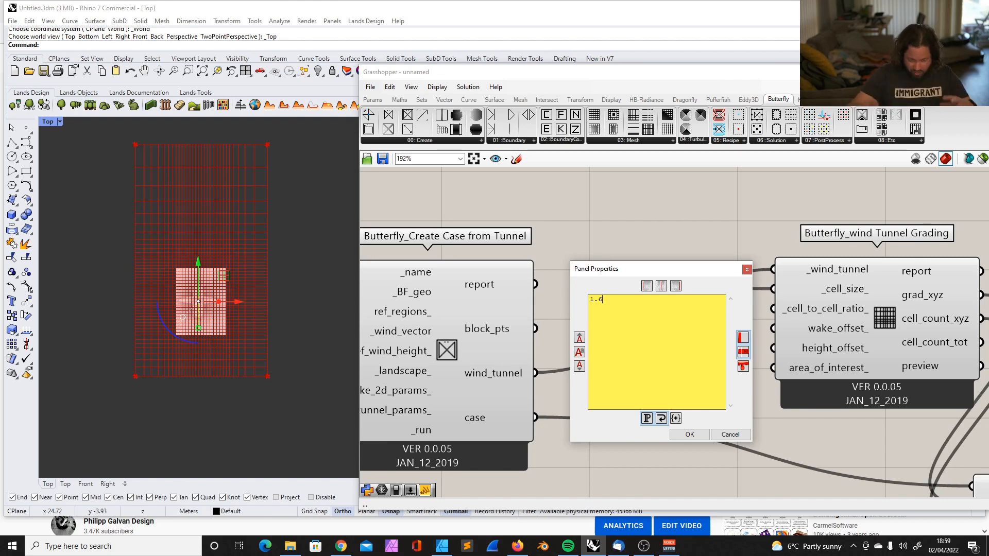
click(691, 435)
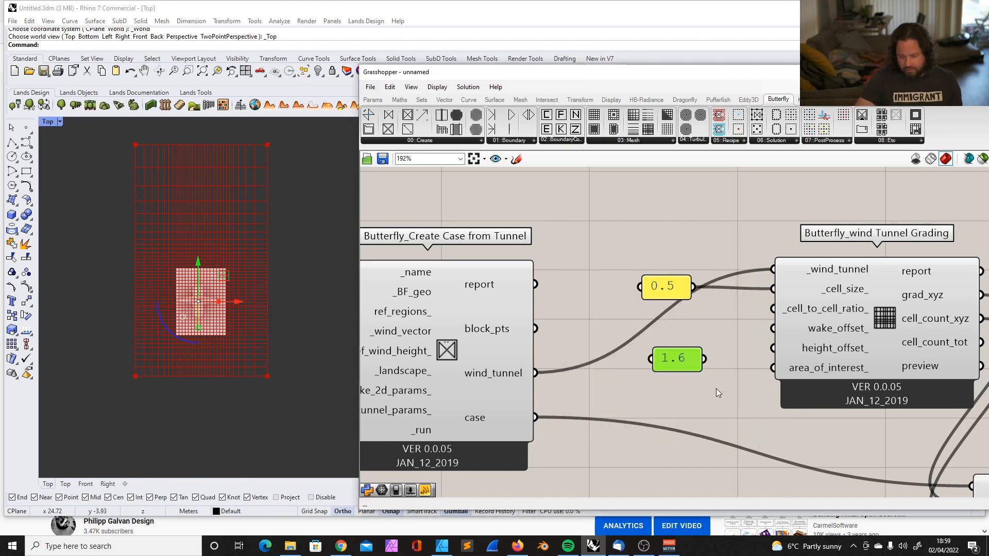
drag(685, 352, 694, 317)
drag(712, 325, 773, 308)
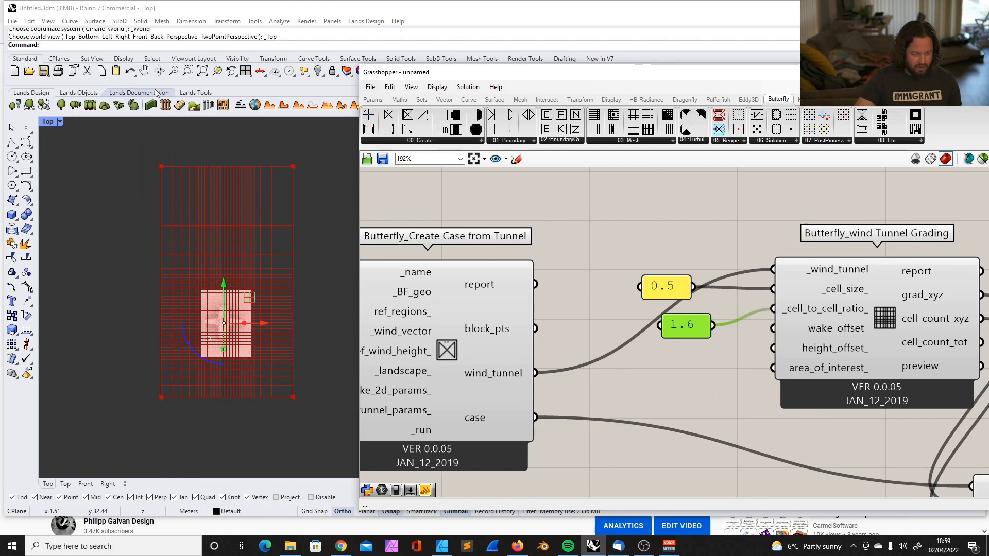
Rotate the Rhino view to examine the graded mesh around the toy plane from several angles
click(159, 70)
drag(289, 271, 172, 120)
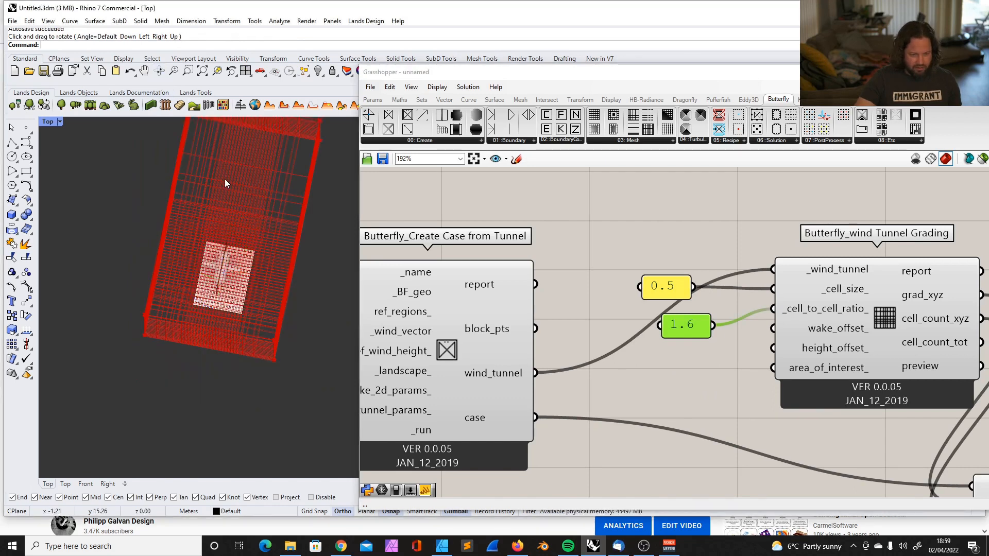
drag(220, 190, 292, 146)
drag(289, 194, 219, 386)
scroll(610, 262, down, 8)
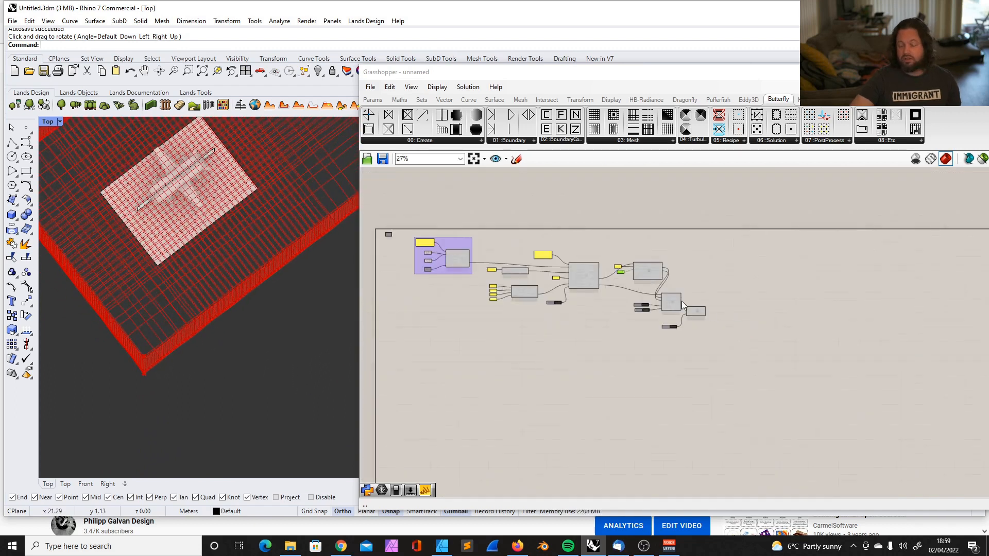
scroll(407, 202, up, 3)
drag(448, 221, 670, 380)
scroll(632, 277, down, 1)
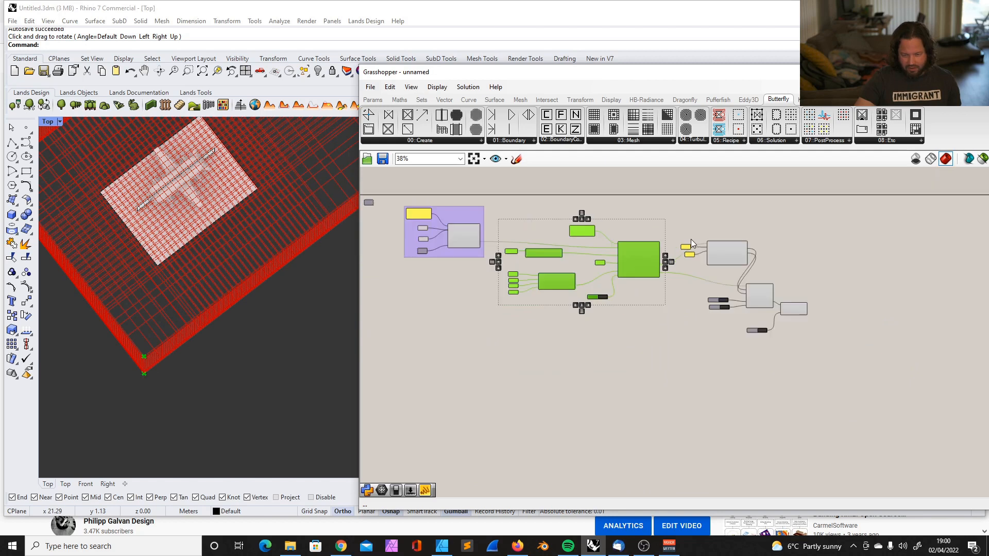
drag(657, 217, 824, 348)
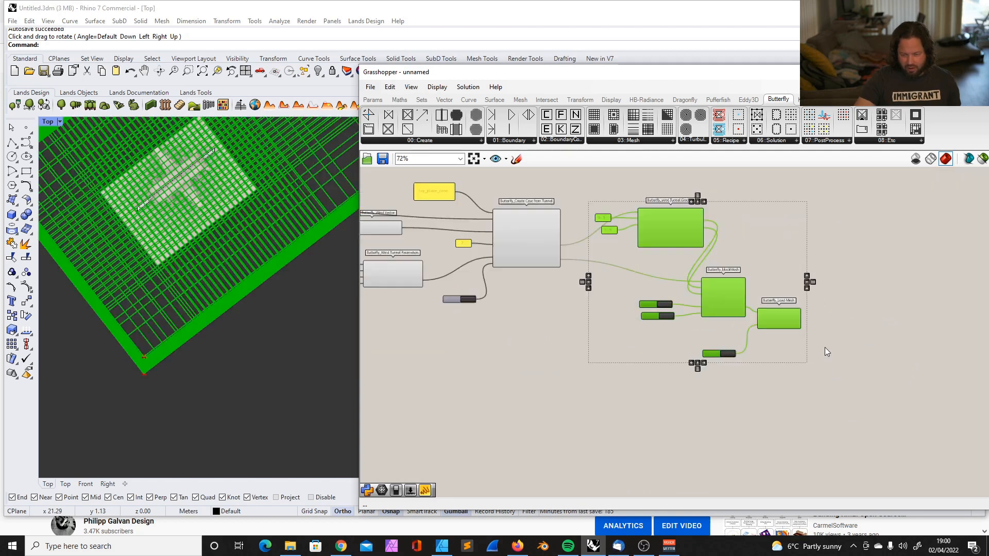
Turn off the preview of the Load Mesh component connected to blockMesh
scroll(750, 291, up, 5)
click(753, 289)
scroll(648, 276, down, 2)
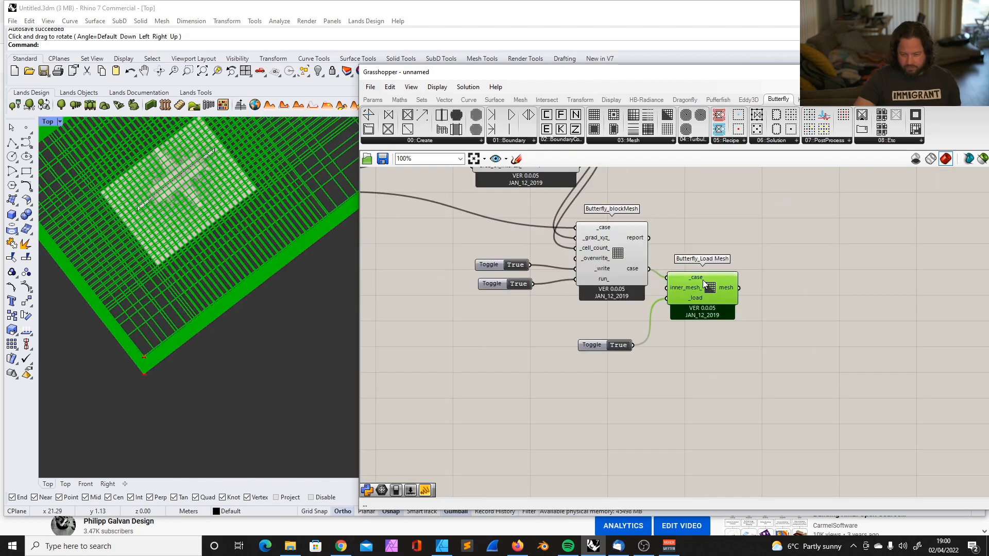
right_click(701, 279)
click(721, 361)
scroll(666, 327, down, 3)
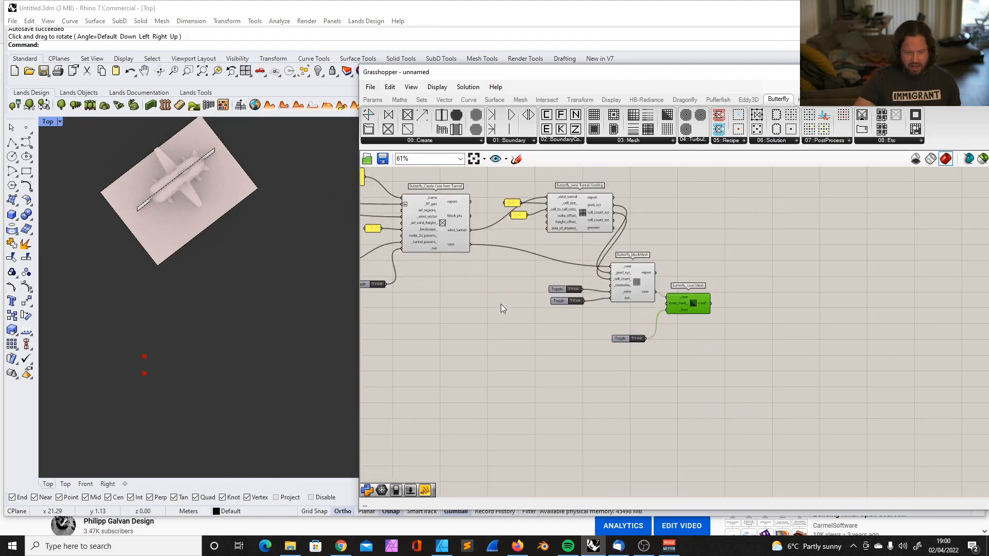
Group all the case creation, wind tunnel grading, blockMesh and Load Mesh components together with their inputs
scroll(657, 283, down, 3)
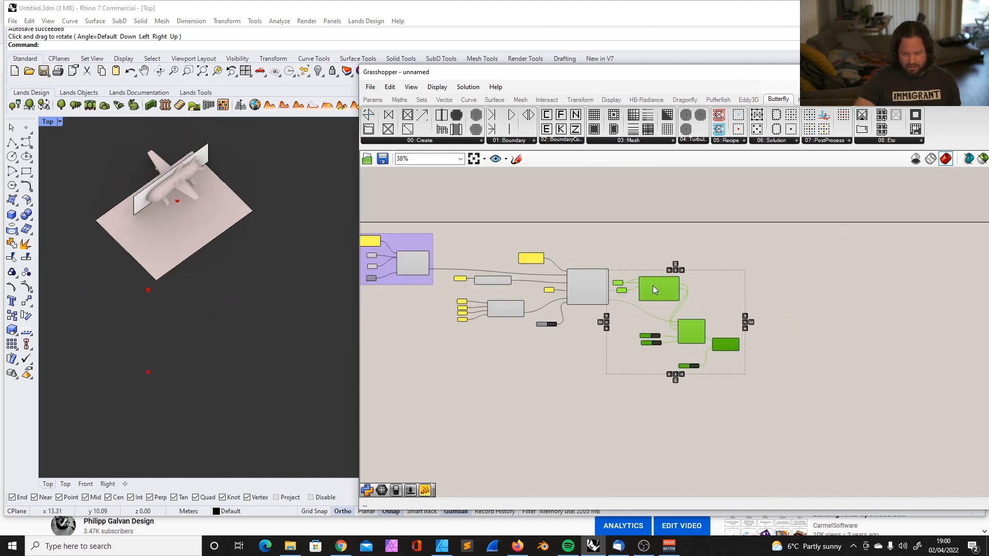
click(438, 231)
drag(440, 236, 802, 426)
key(ctrl+g)
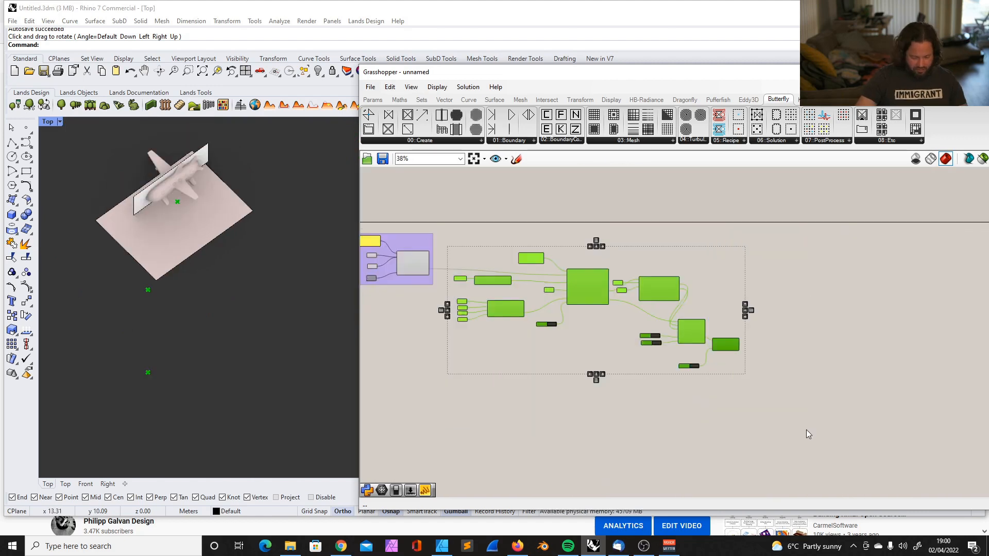
drag(606, 240, 657, 258)
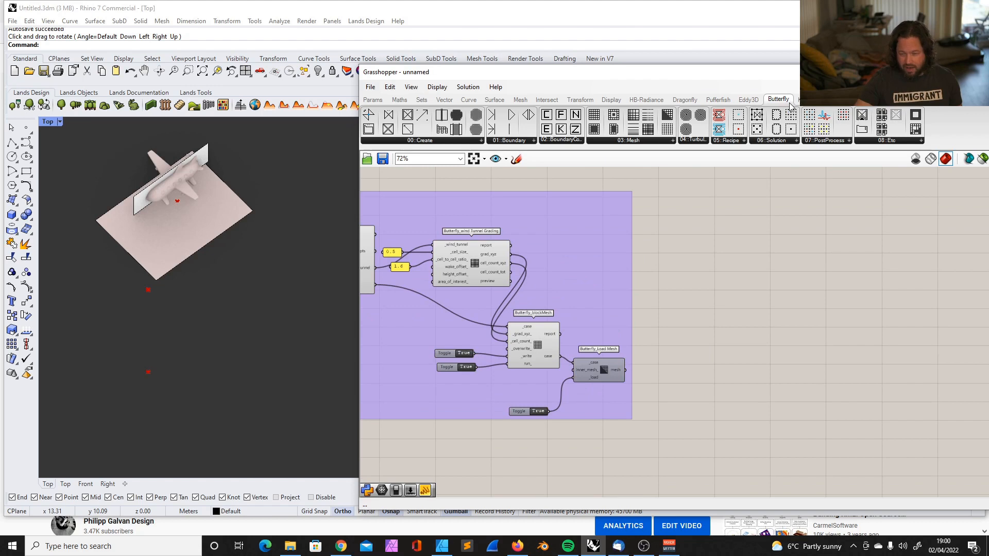
Add a Butterfly snappyHexMesh component to the canvas beside the new group
click(630, 141)
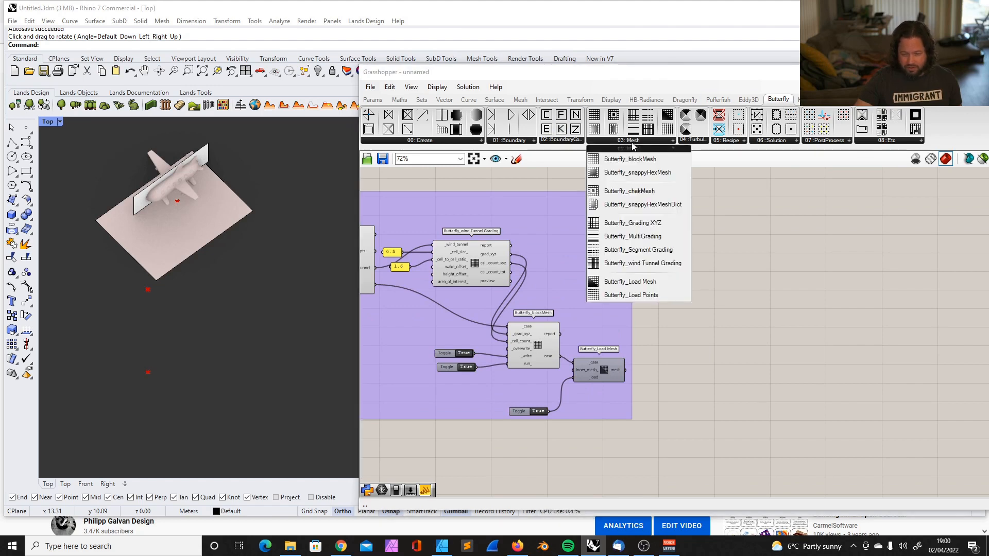
drag(650, 174, 723, 354)
scroll(723, 353, up, 1)
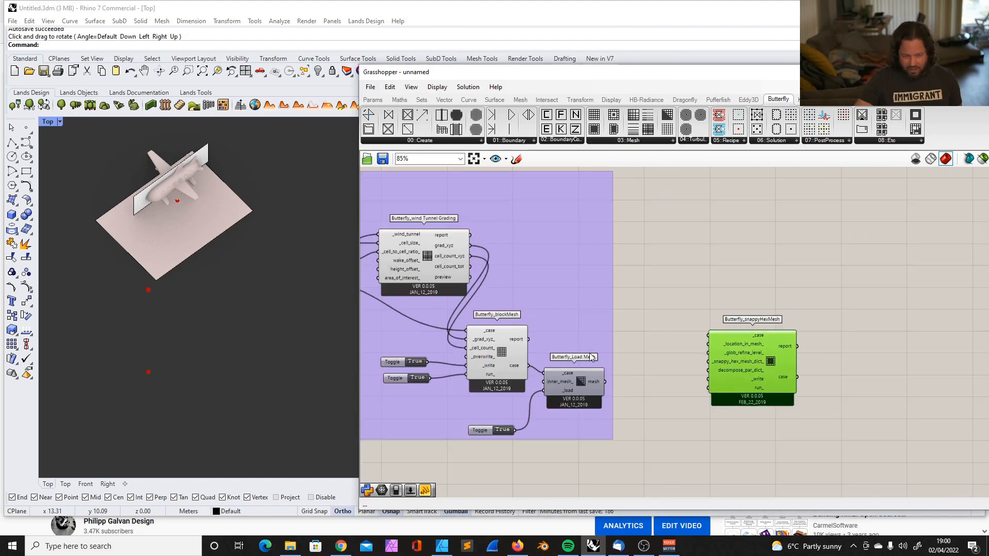
Examine the toy plane and the vertical surface crossing it in Rhino, up close and from several angles
right_drag(174, 197, 172, 148)
scroll(177, 151, up, 8)
click(239, 186)
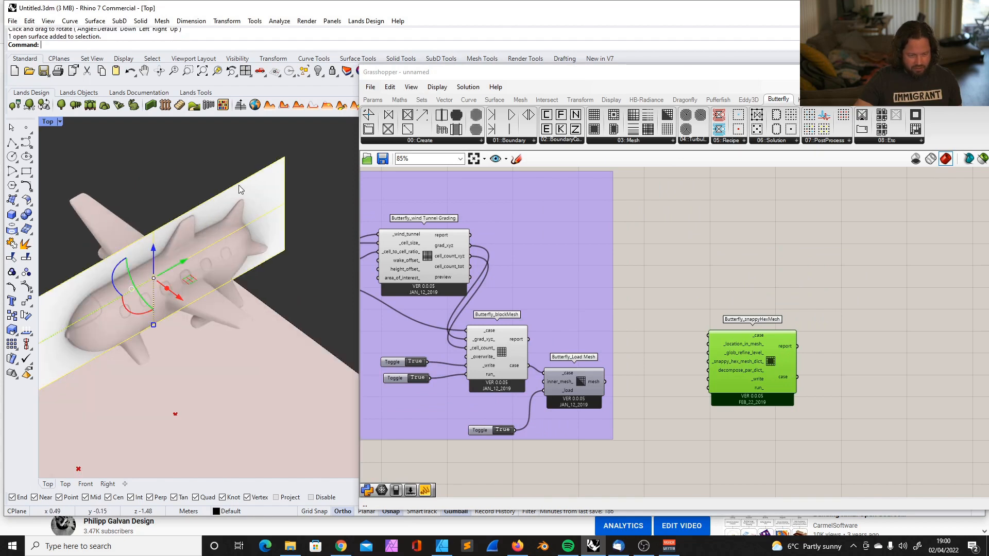
scroll(239, 185, down, 5)
scroll(239, 185, down, 2)
right_drag(253, 184, 241, 203)
scroll(193, 203, up, 5)
scroll(216, 181, down, 4)
scroll(155, 268, up, 6)
scroll(167, 240, down, 2)
scroll(150, 262, up, 3)
scroll(150, 260, down, 8)
right_drag(159, 260, 174, 244)
scroll(175, 247, up, 3)
Wire blockMesh's case output into snappyHexMesh's _case input and place copies of blockMesh's two True toggles beside snappyHexMesh
drag(767, 348, 805, 299)
click(395, 363)
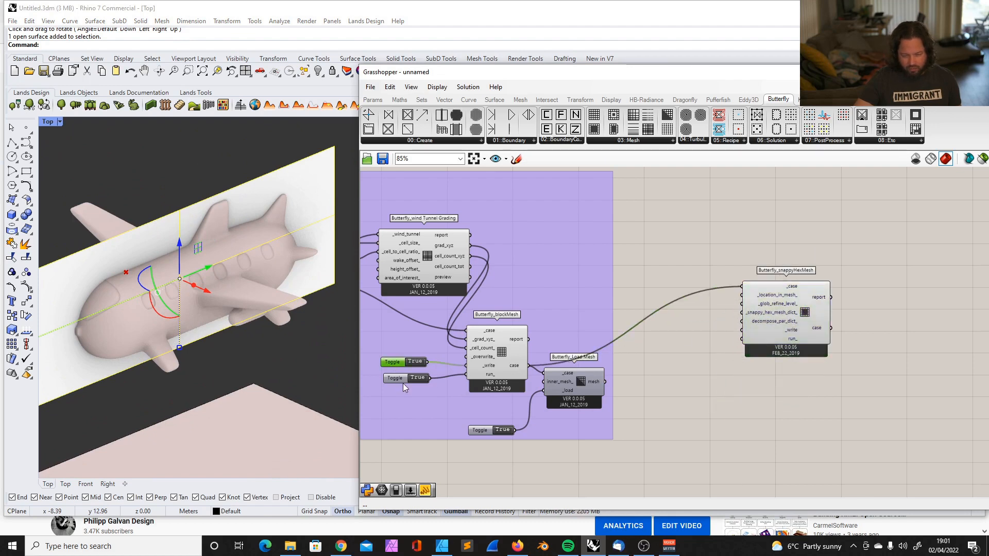
shift+click(403, 380)
key(ctrl+c)
key(ctrl+v)
drag(408, 382, 733, 327)
Wire the two copied True toggles into snappyHexMesh's _write and run_ inputs to run the meshing
scroll(680, 373, up, 4)
click(655, 365)
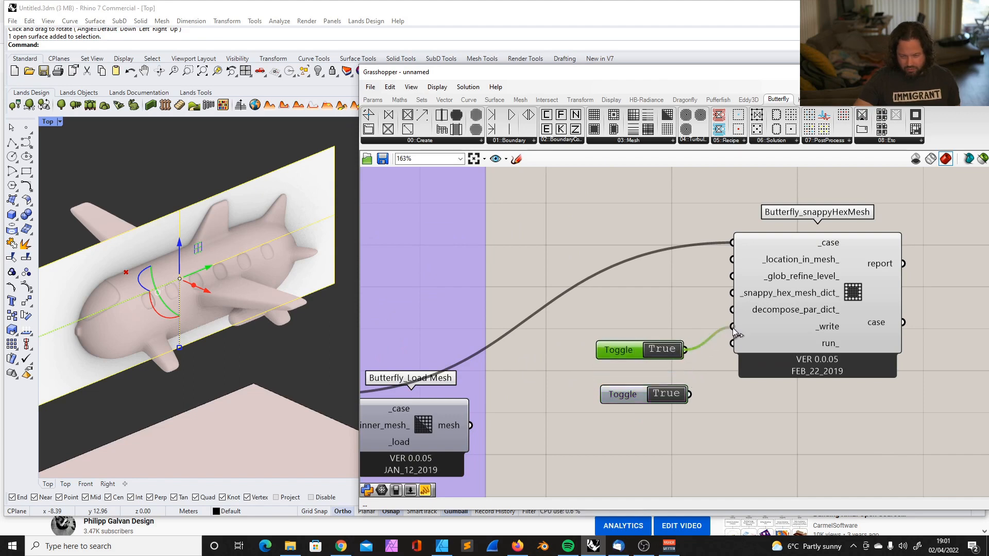
mouse_move(638, 398)
mouse_down()
mouse_move(619, 400)
mouse_move(631, 392)
mouse_up()
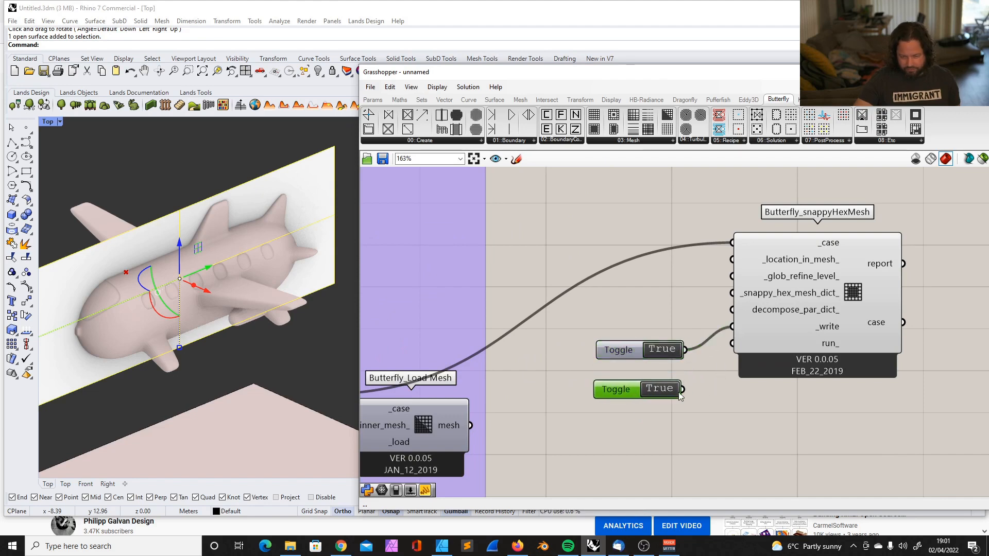
drag(737, 354, 734, 360)
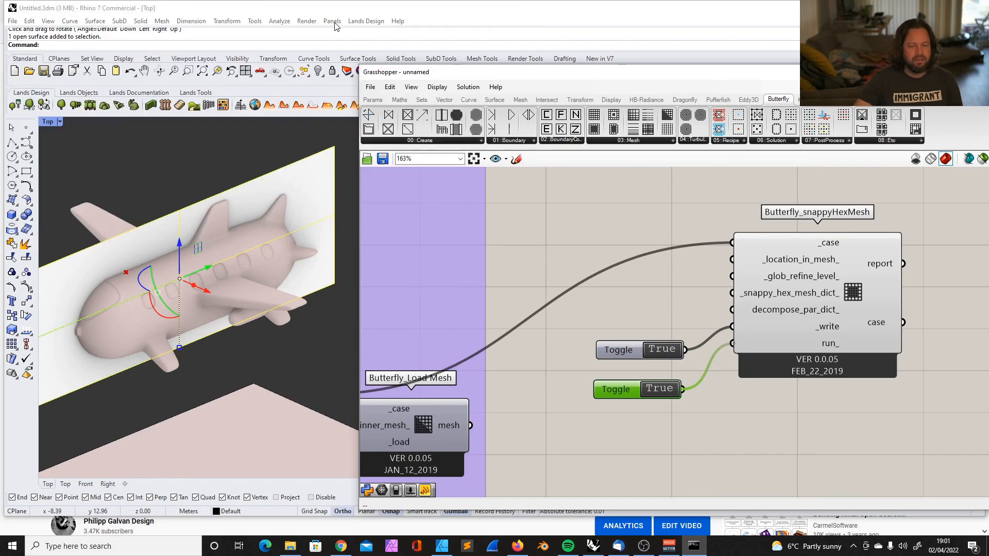
click(781, 414)
Duplicate the Load Mesh component with its True toggle beside snappyHexMesh and wire snappyHexMesh's case output into the copy's _case input
scroll(648, 304, down, 3)
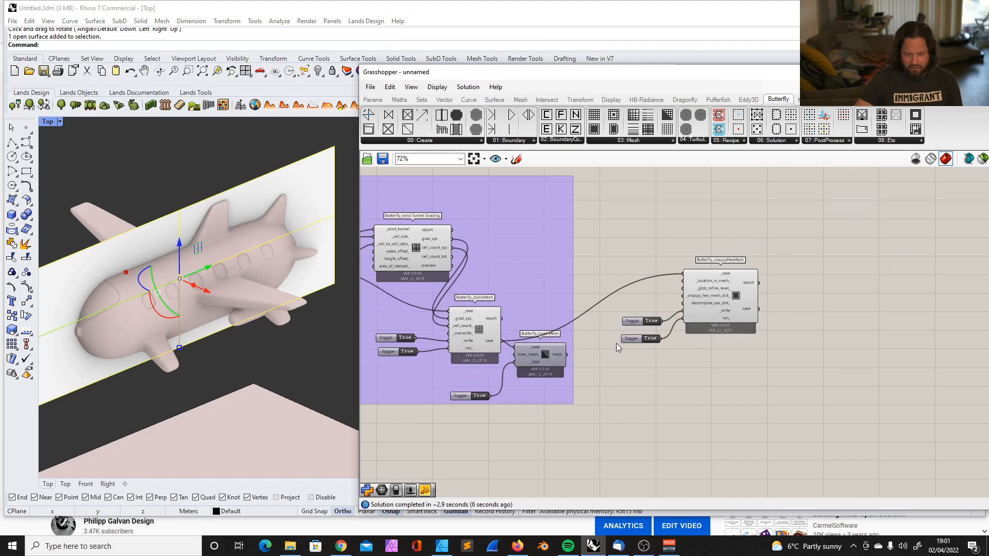
click(512, 369)
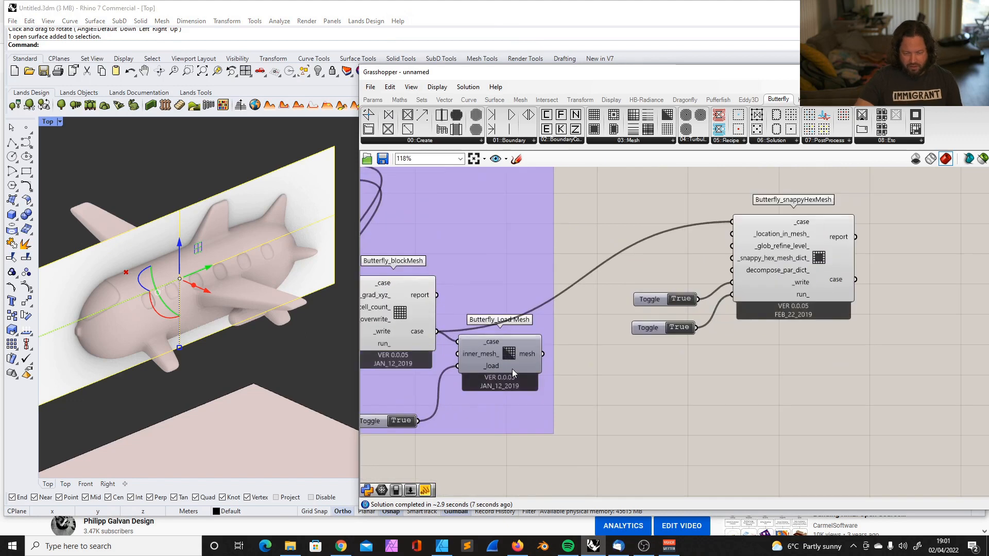
click(444, 427)
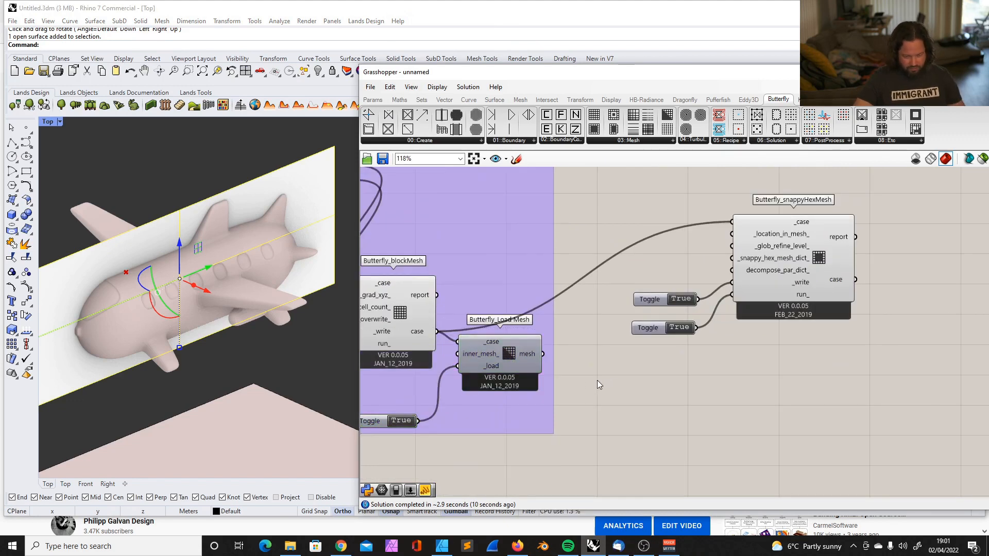
click(499, 354)
scroll(502, 354, down, 3)
scroll(448, 379, up, 2)
shift+click(421, 401)
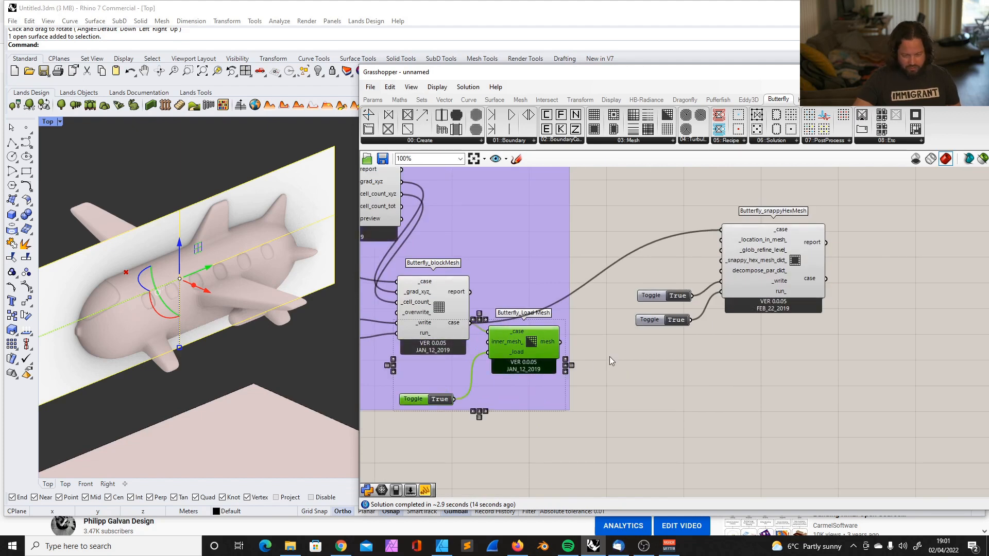
key(ctrl+c)
key(ctrl+v)
drag(534, 345, 865, 354)
scroll(864, 278, up, 2)
drag(799, 278, 848, 366)
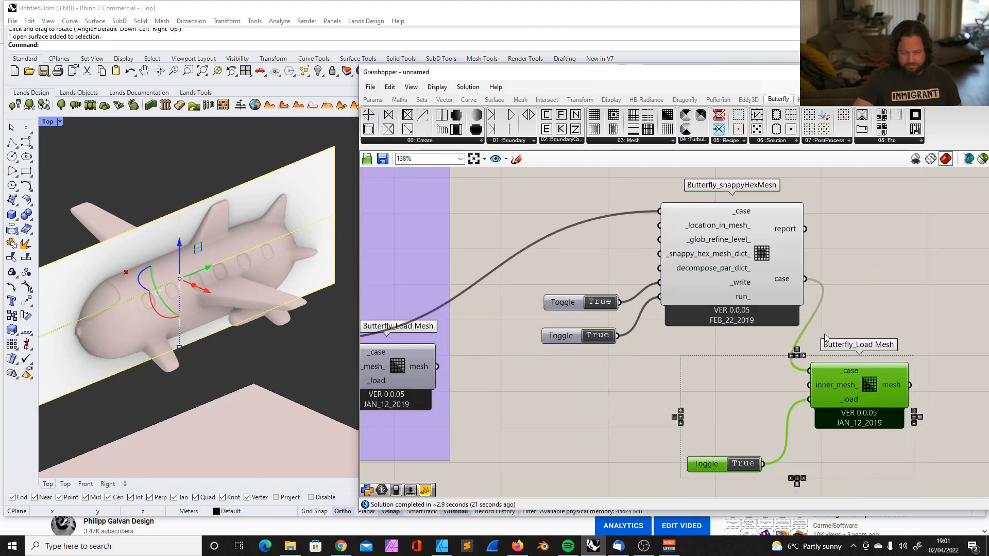
Move the copied toggle closer to the new Load Mesh component and turn on that component's preview
scroll(825, 334, down, 2)
click(883, 293)
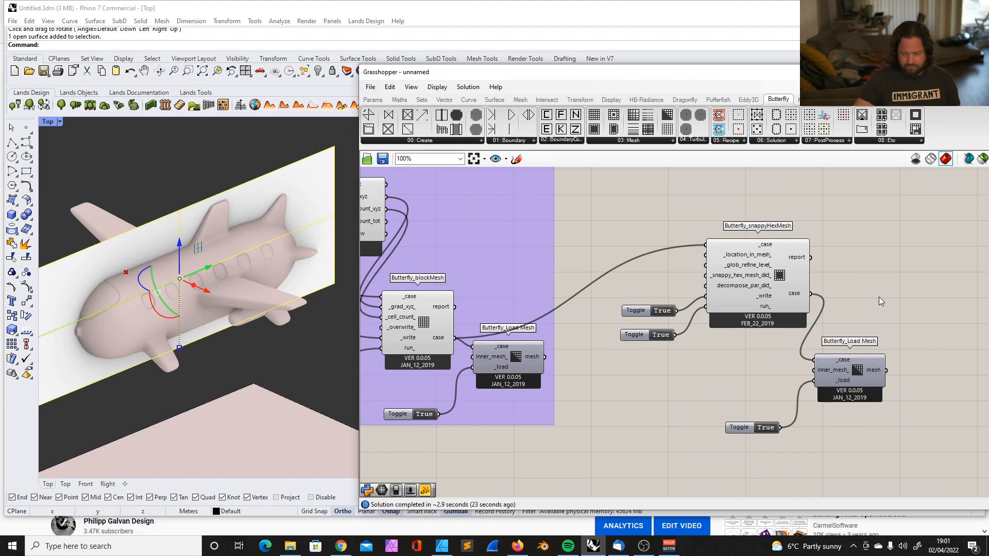
scroll(848, 383, up, 3)
drag(681, 452, 706, 382)
right_click(860, 361)
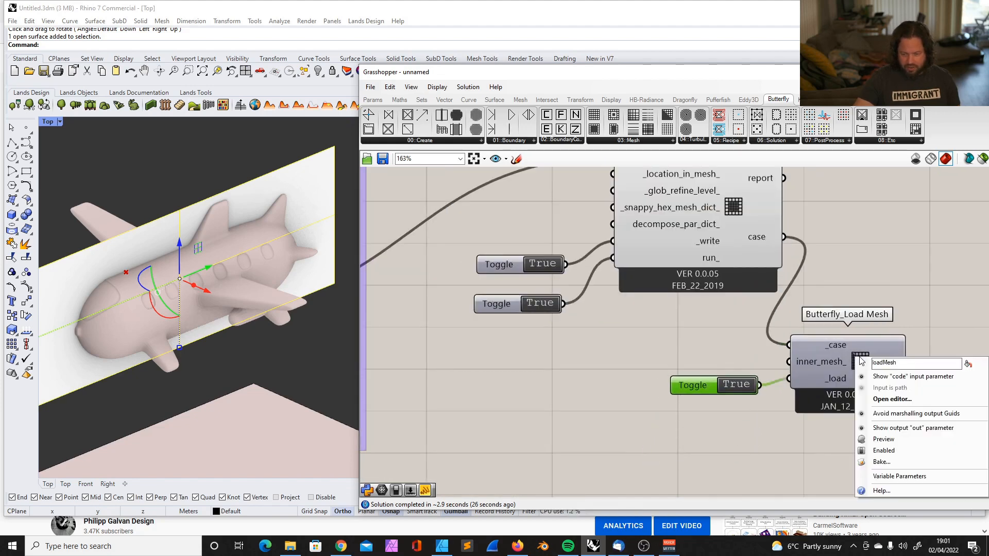
click(899, 438)
Examine how the loaded snappyHexMesh result meets the toy plane in Rhino from several angles
scroll(239, 285, up, 3)
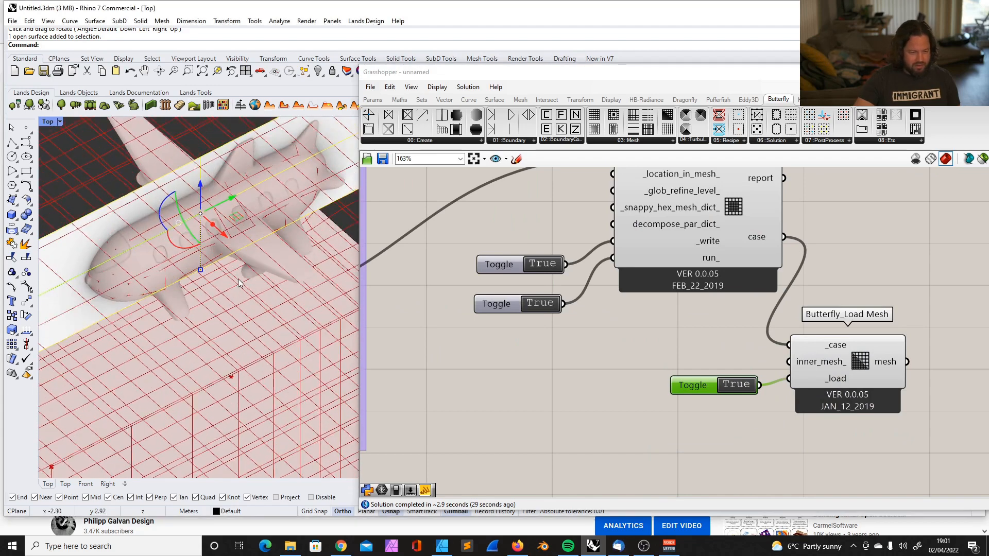
scroll(239, 285, down, 5)
scroll(250, 246, up, 6)
scroll(220, 237, down, 6)
right_drag(189, 290, 227, 257)
scroll(198, 242, up, 5)
scroll(215, 298, down, 6)
scroll(205, 319, up, 4)
right_drag(205, 320, 273, 232)
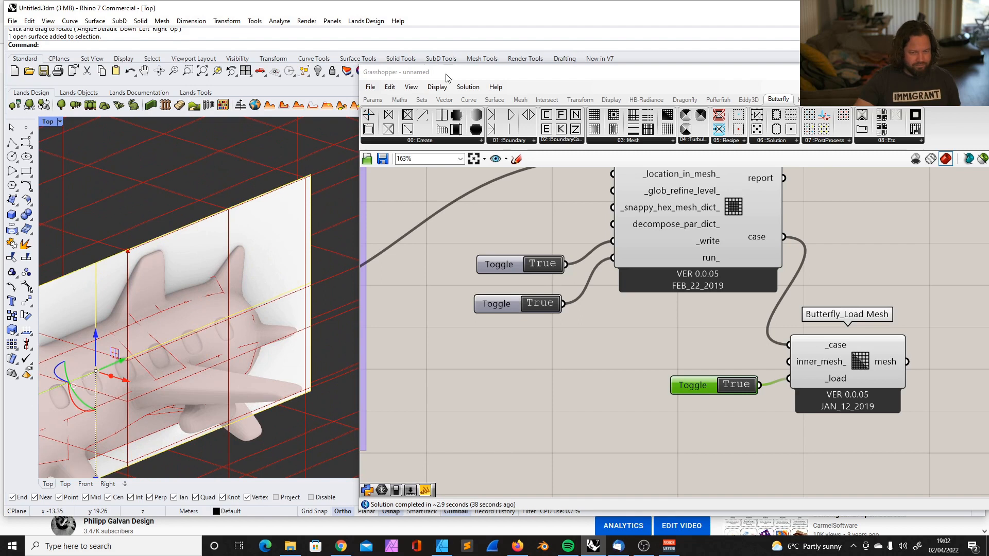
Move the Grasshopper window aside to widen the Rhino view and hide the vertical surface crossing the plane
drag(463, 78, 555, 76)
click(318, 73)
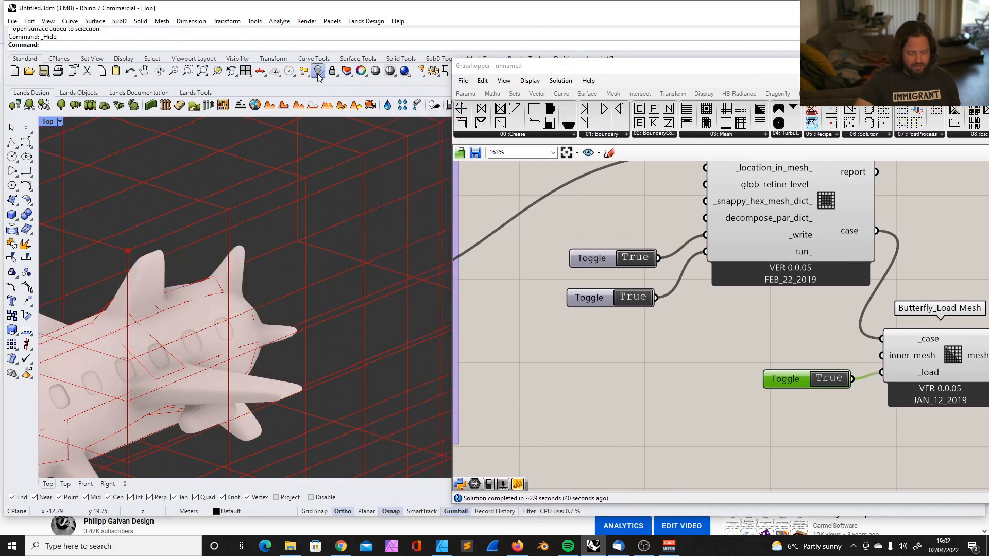
scroll(264, 237, down, 6)
right_drag(175, 332, 185, 303)
scroll(270, 250, up, 5)
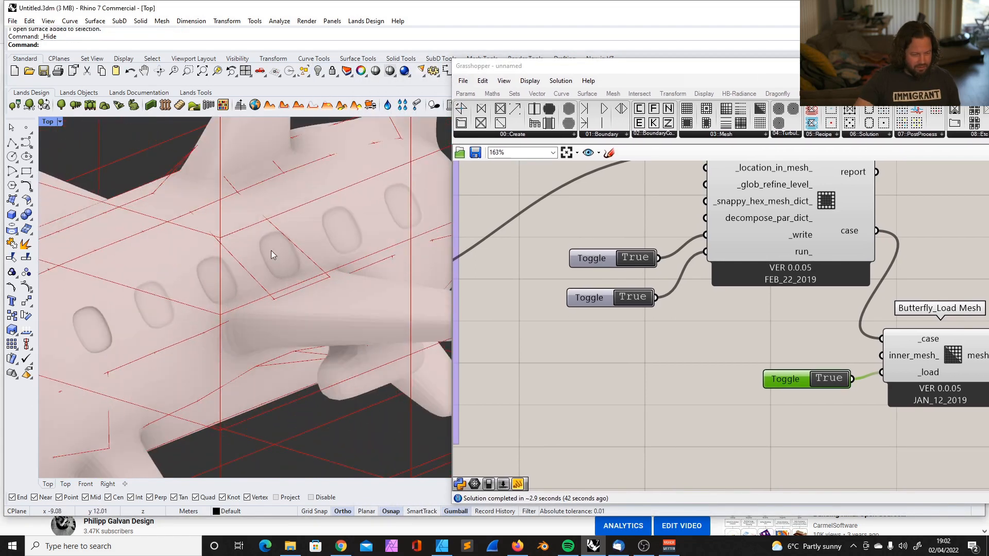
scroll(217, 239, down, 3)
Hide the toy plane's closed mesh in Rhino
click(260, 187)
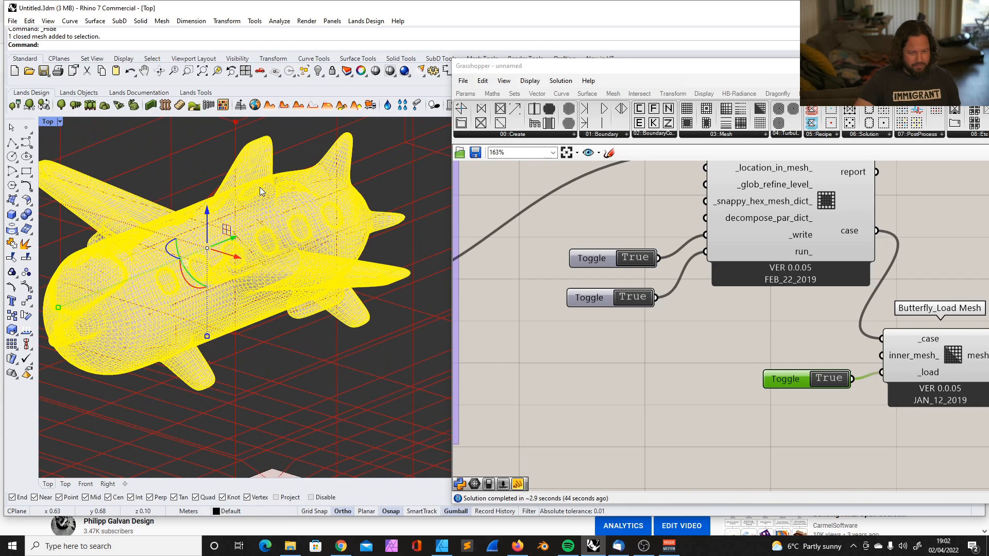
scroll(271, 218, up, 4)
key(Escape)
scroll(262, 242, down, 4)
click(278, 213)
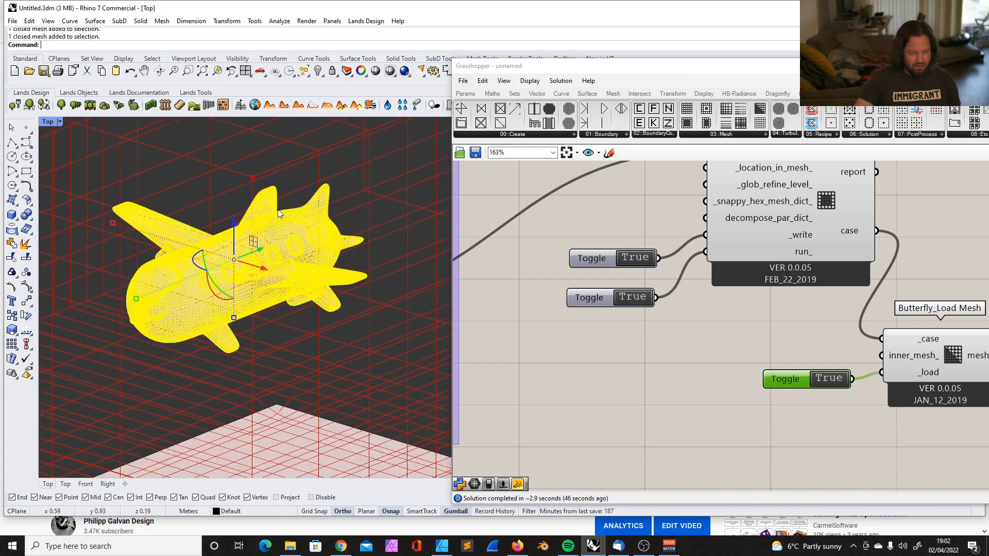
click(319, 72)
Inspect the mesh lines around the toy plane in Rhino up close and from several angles
scroll(289, 225, down, 2)
scroll(294, 252, up, 6)
scroll(245, 248, down, 6)
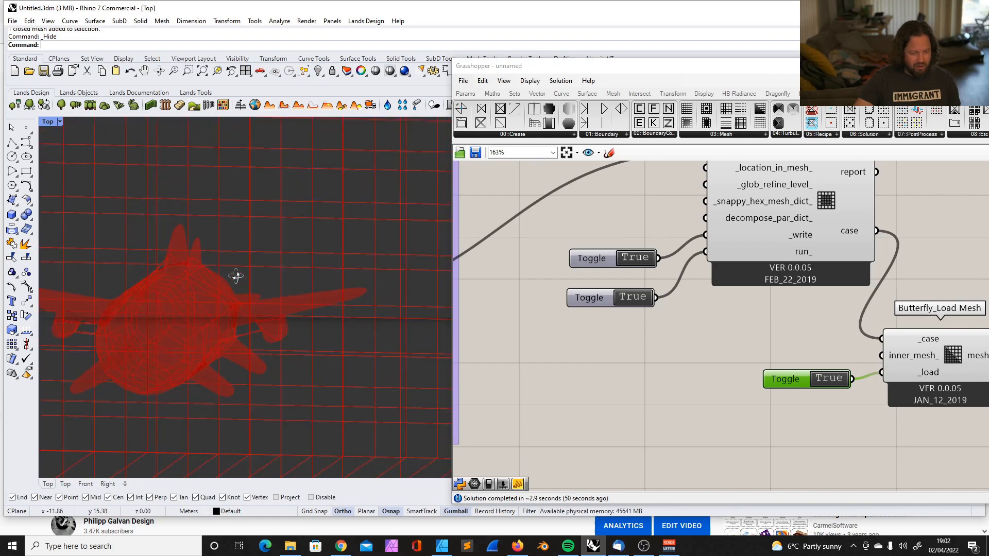
right_drag(252, 290, 183, 290)
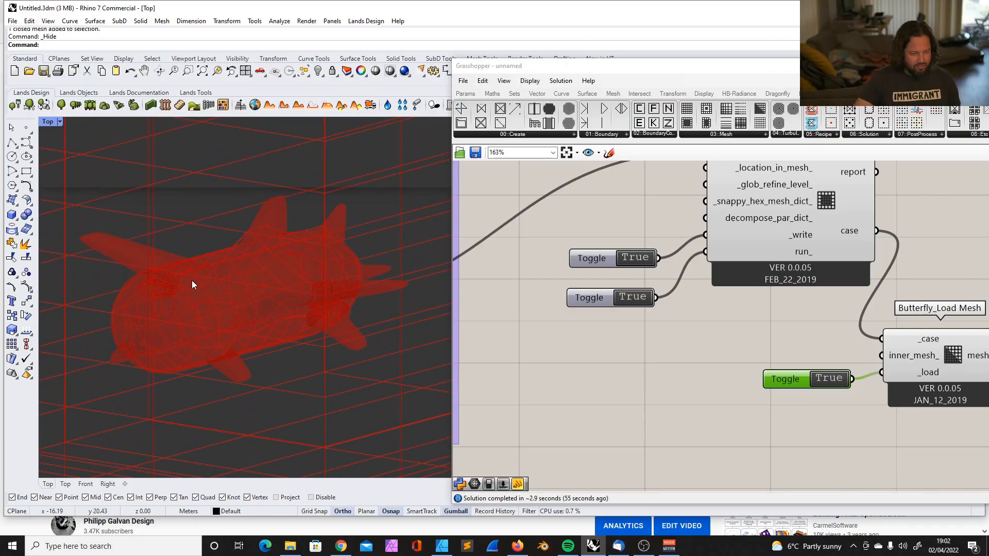
scroll(230, 267, up, 6)
scroll(232, 290, down, 10)
right_drag(278, 282, 262, 332)
Turn off the preview of the Mesh and Surface parameters feeding the Create Butterfly Geometry component
scroll(713, 301, down, 9)
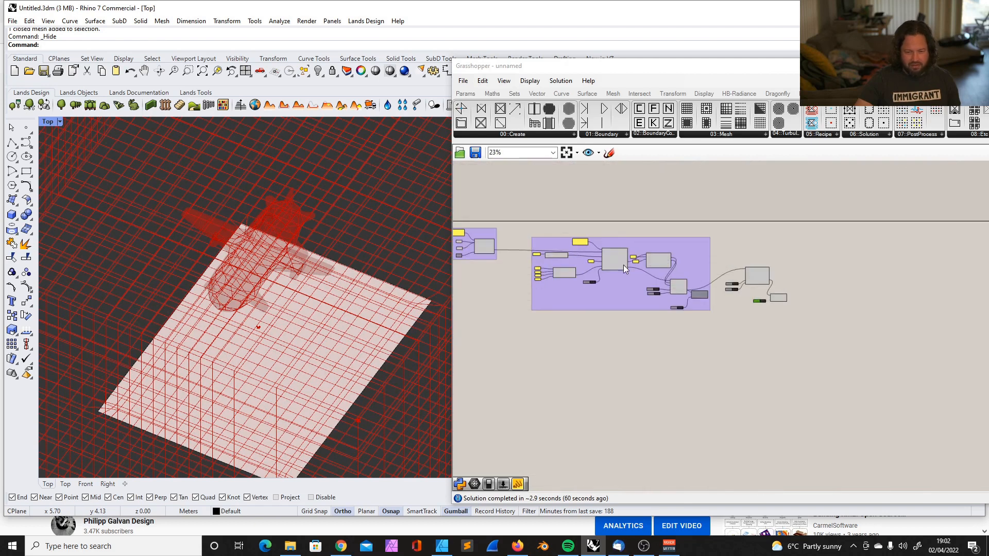
scroll(585, 252, up, 9)
click(515, 245)
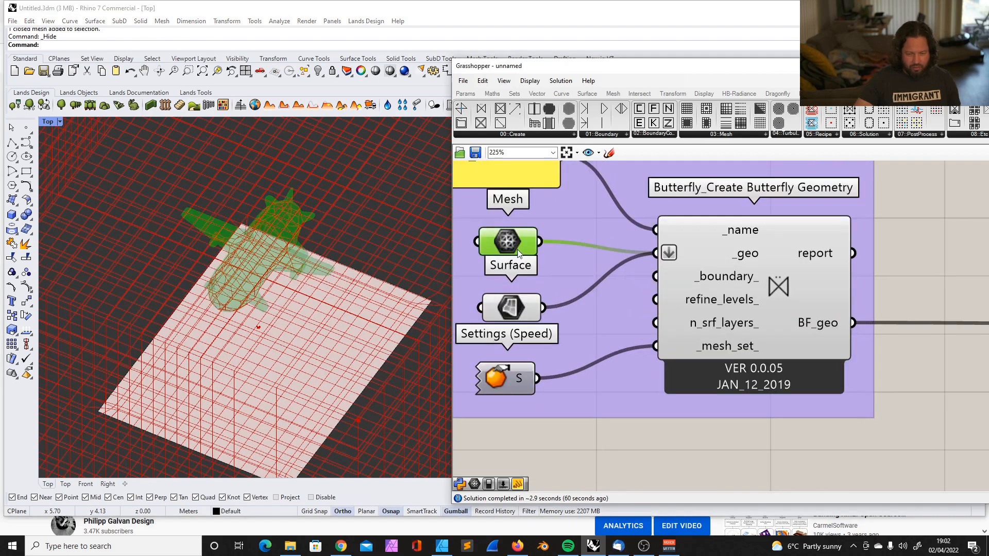
shift+click(501, 301)
right_click(508, 245)
click(547, 262)
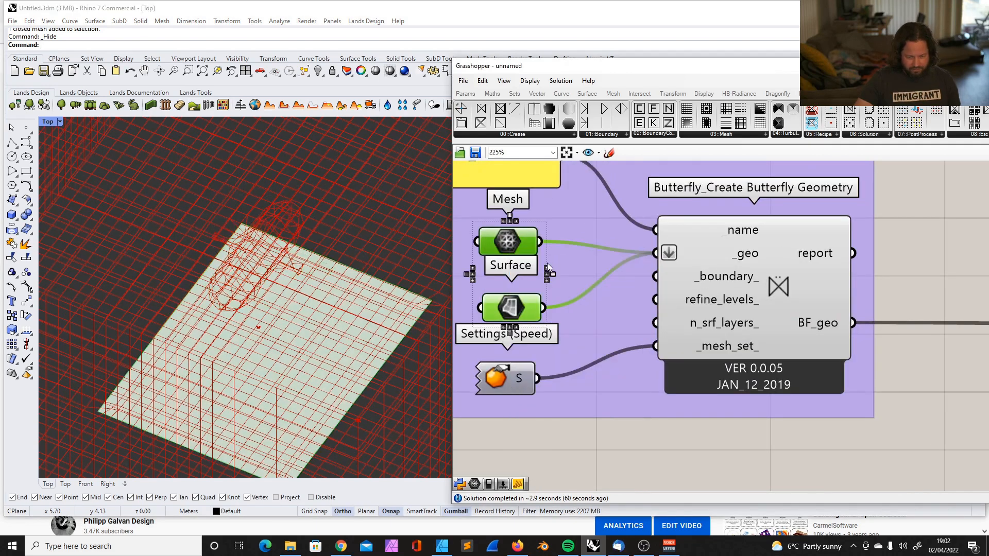
Hide the ground surface below the plane in Rhino and orbit around the remaining wind tunnel mesh
click(300, 304)
click(596, 375)
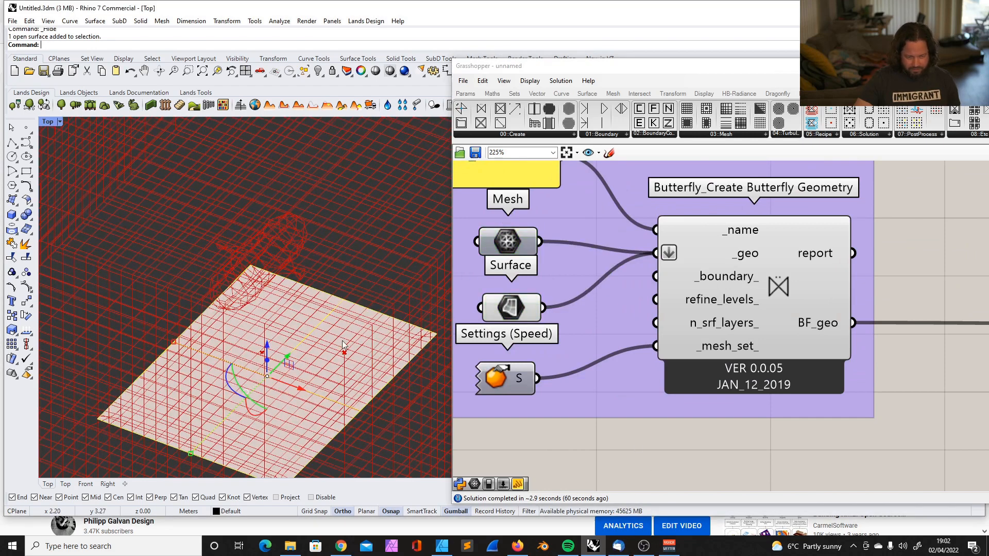
click(318, 70)
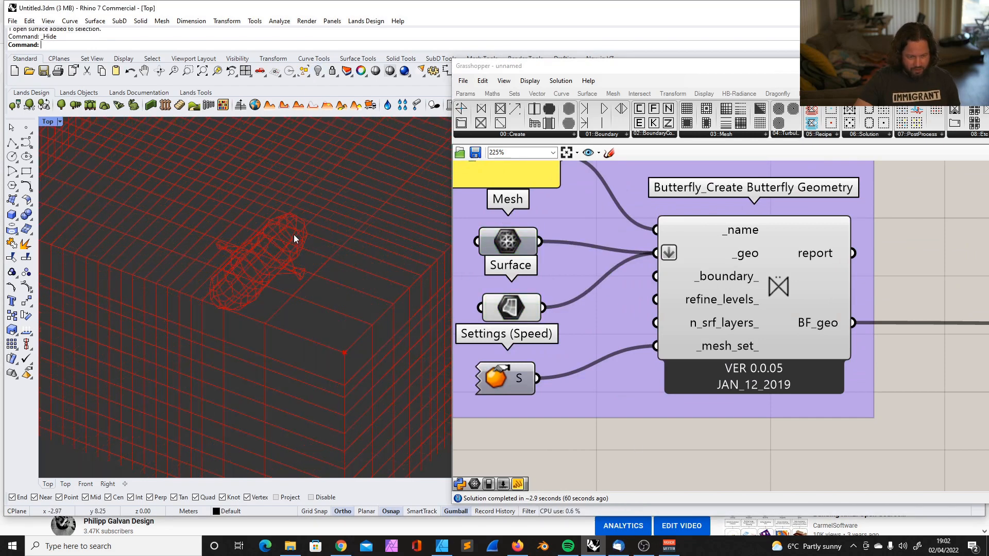
right_drag(290, 222, 254, 265)
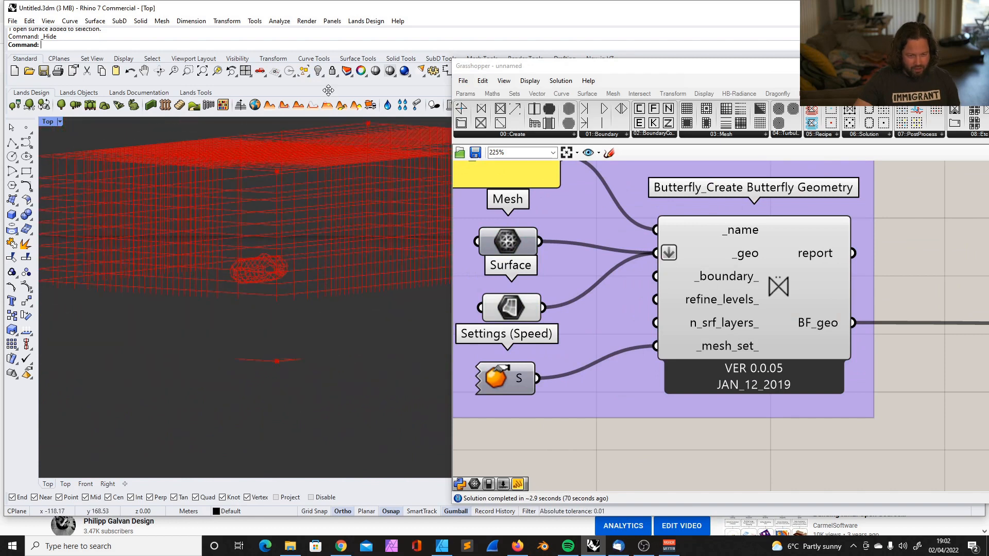
Unhide only the ground surface below the toy plane in Rhino and view the plane's mesh in perspective
click(320, 75)
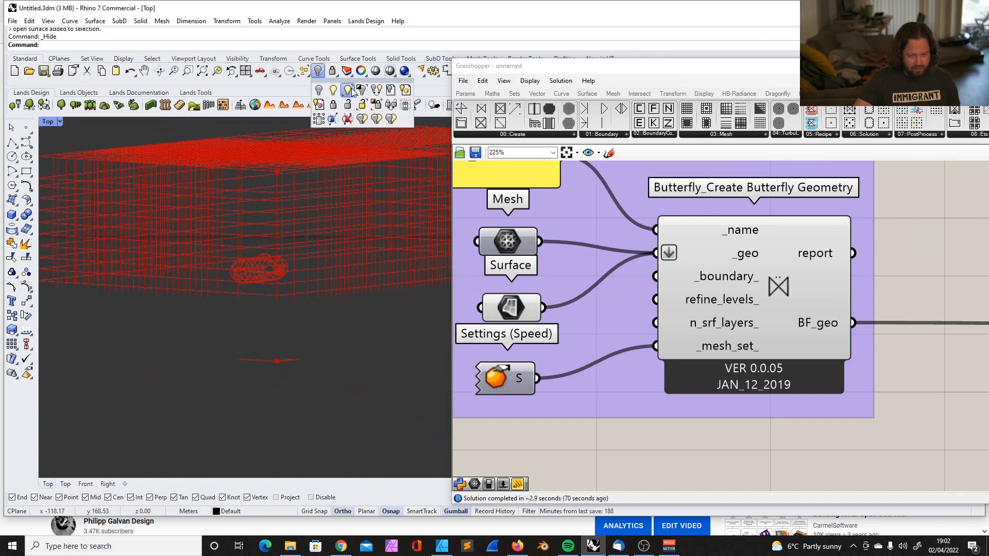
click(352, 91)
click(264, 350)
key(Return)
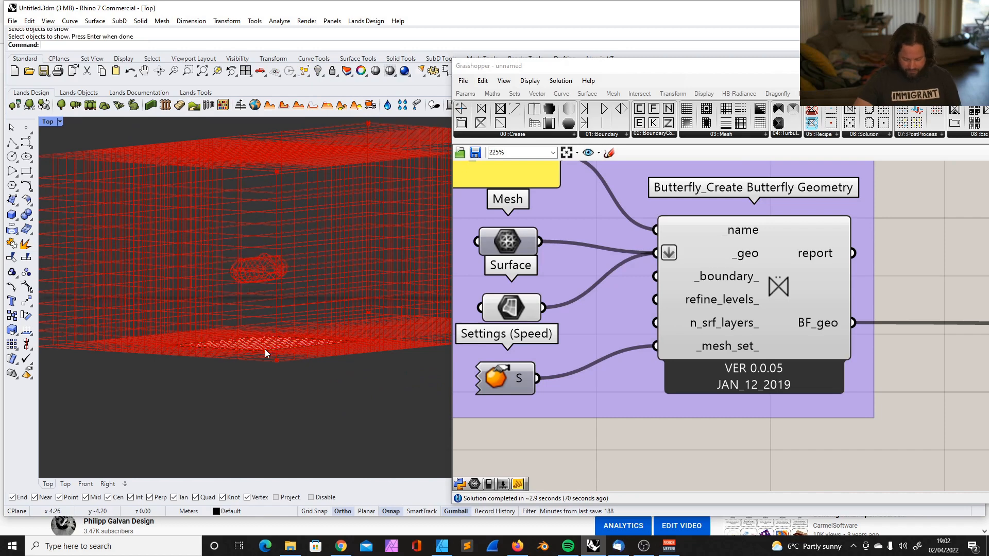
right_drag(276, 272, 264, 359)
scroll(253, 255, up, 4)
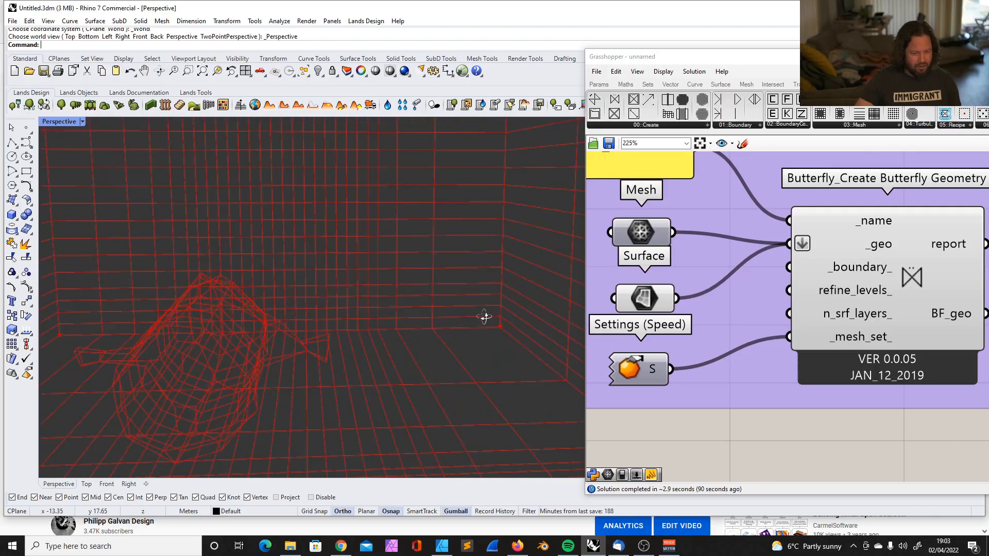
right_drag(484, 316, 495, 350)
Review the Grasshopper definition from the wind tunnel parameters through blockMesh to the snappyHexMesh component
scroll(801, 338, down, 6)
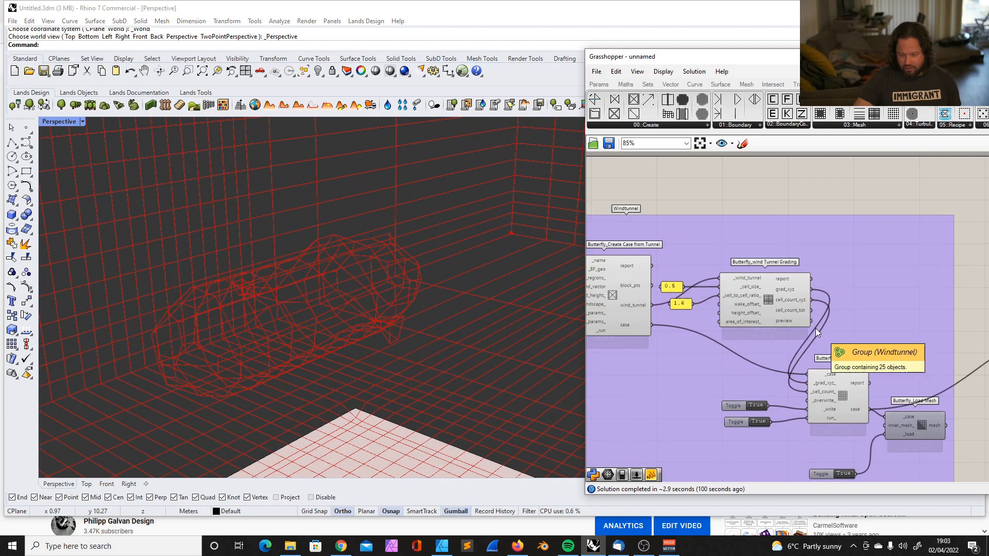
scroll(618, 296, up, 4)
scroll(627, 297, down, 2)
scroll(908, 322, up, 2)
scroll(908, 322, down, 2)
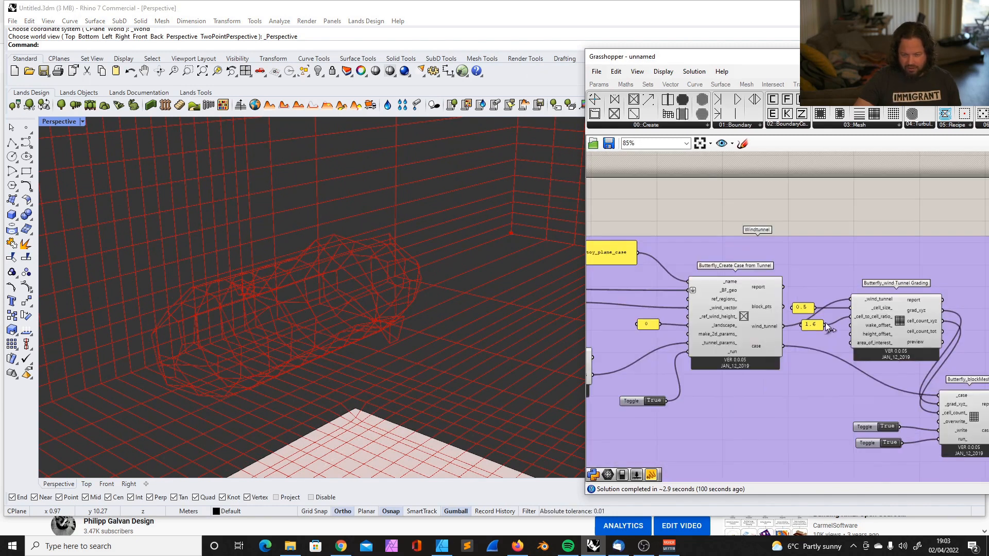
scroll(753, 323, down, 3)
scroll(634, 318, up, 4)
scroll(635, 314, down, 5)
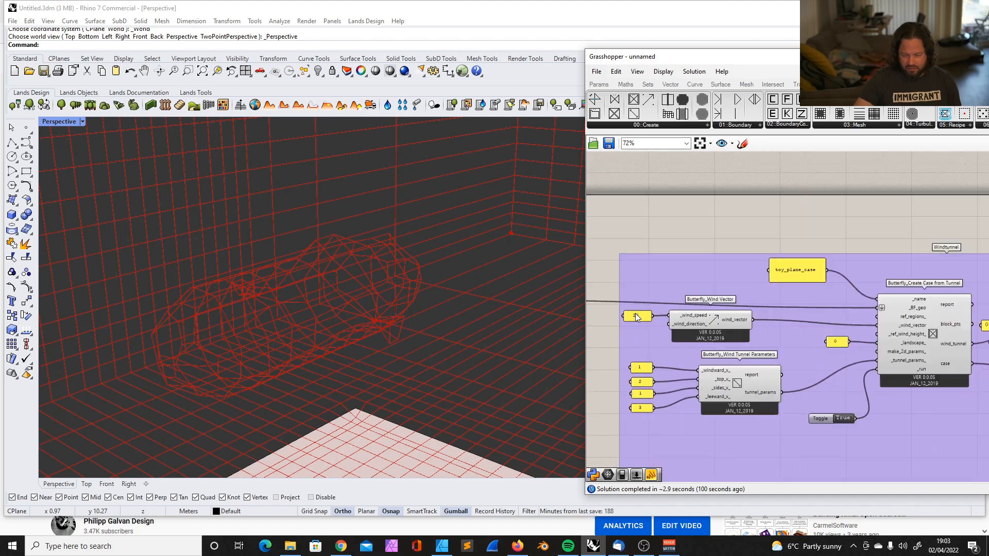
scroll(820, 367, up, 5)
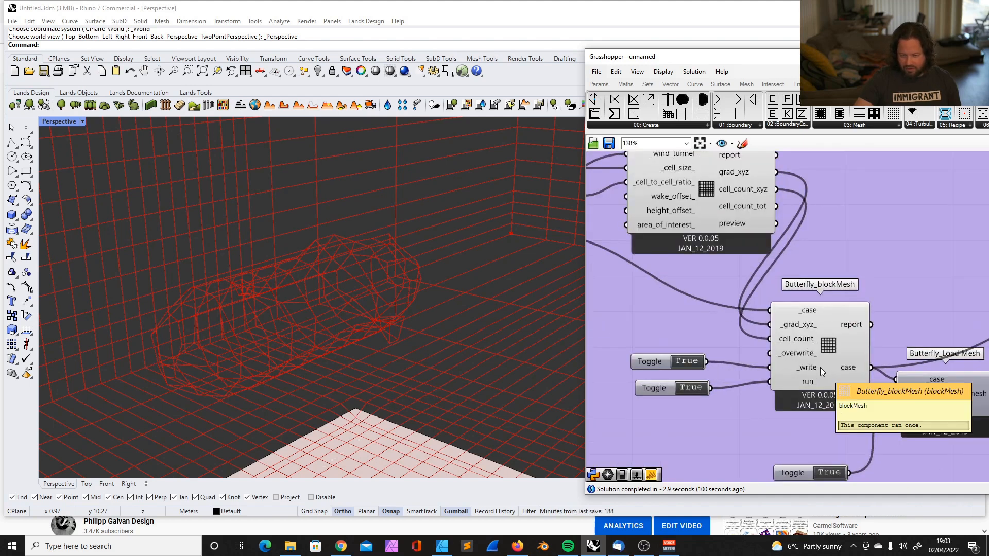
scroll(670, 244, up, 1)
click(670, 243)
scroll(670, 243, down, 4)
scroll(925, 301, up, 4)
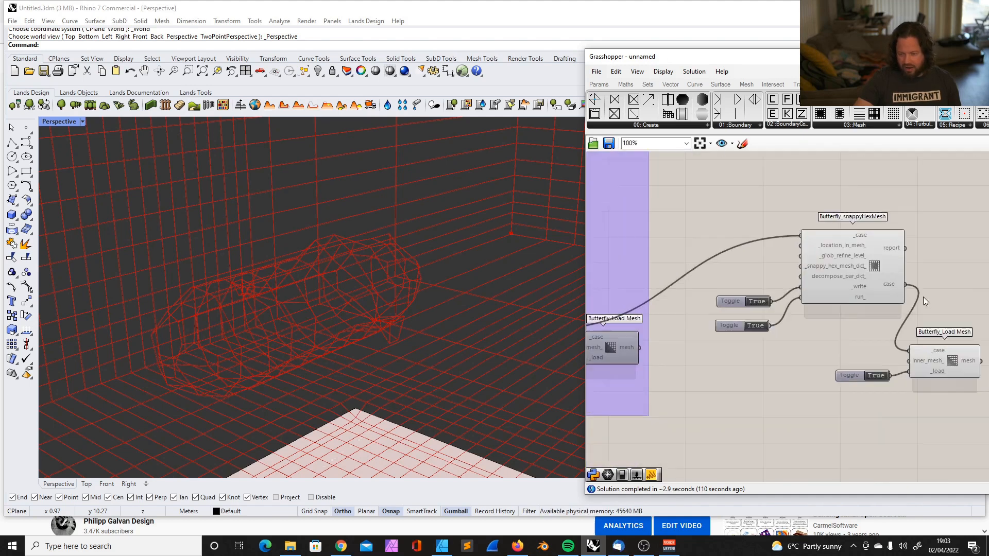
Move the snappyHexMesh run toggle closer to the write toggle, and maximize Rhino with the Grasshopper window beside the viewport
click(804, 242)
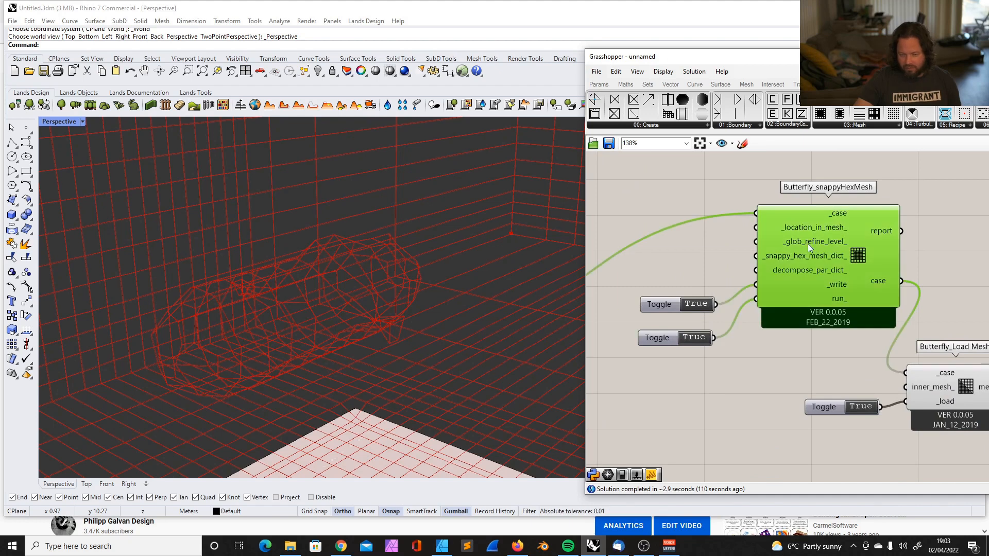
drag(657, 333, 660, 325)
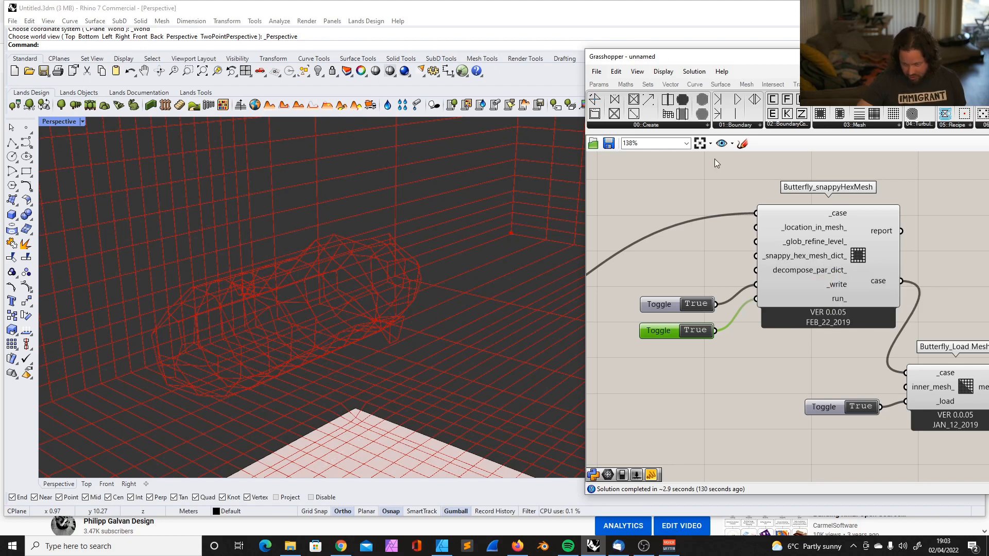
drag(763, 63, 699, 68)
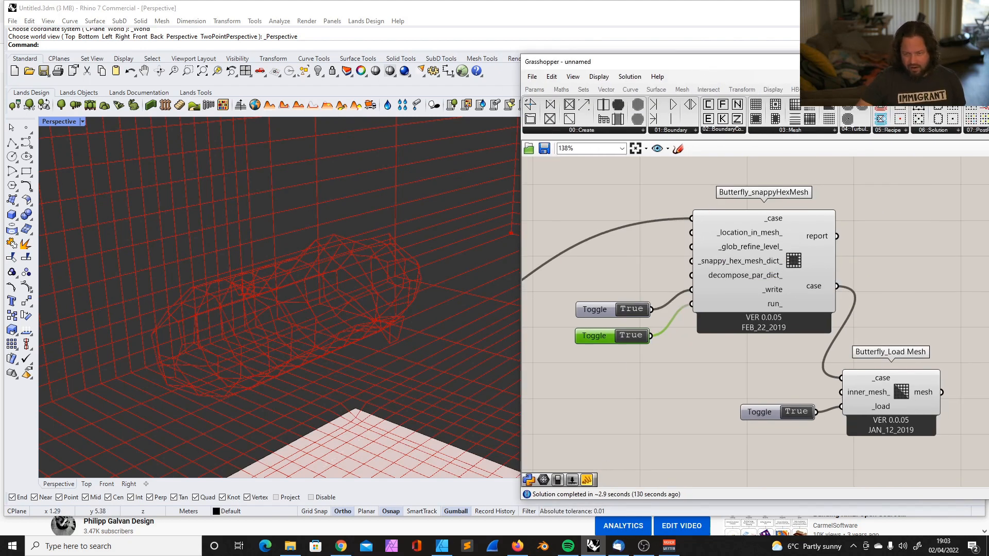
click(950, 7)
drag(784, 67, 759, 61)
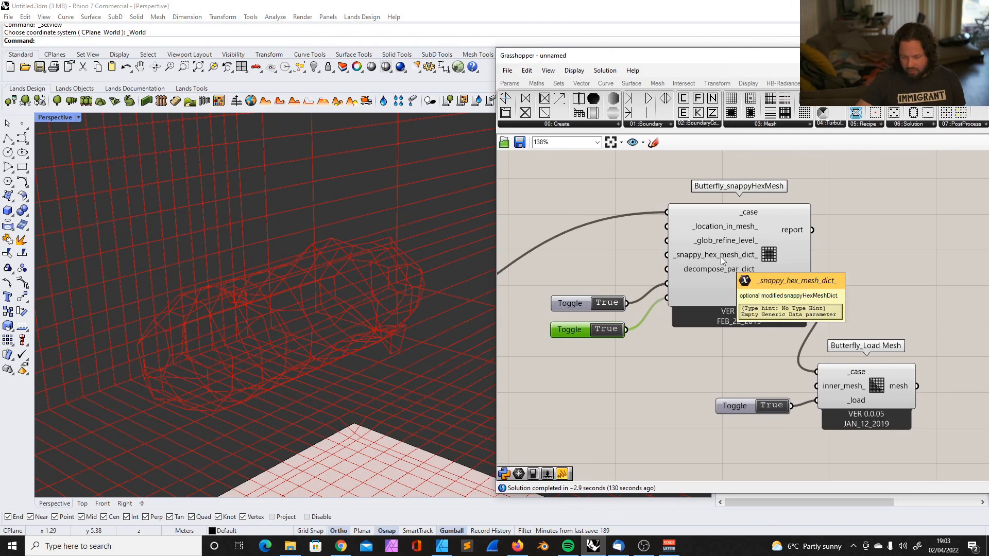
click(768, 125)
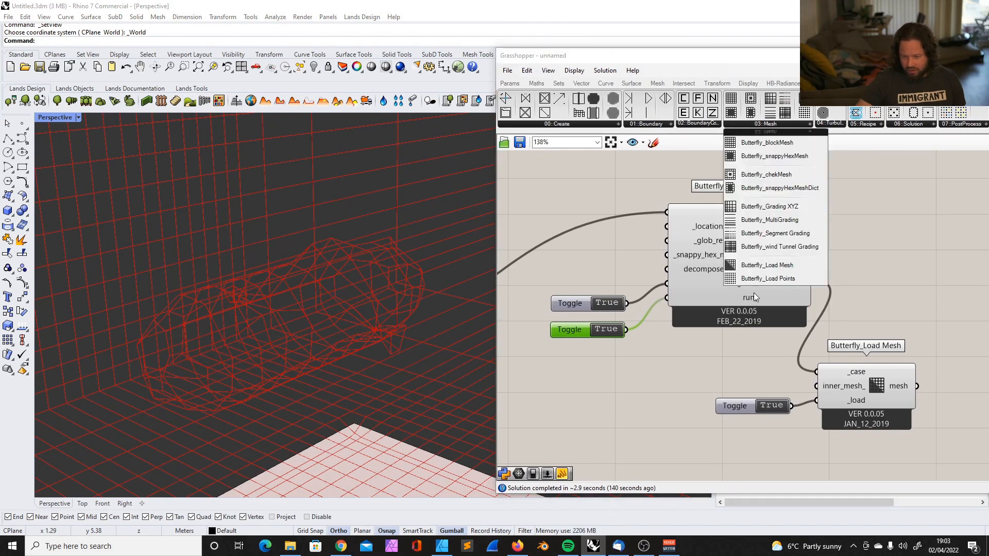
drag(774, 156, 590, 249)
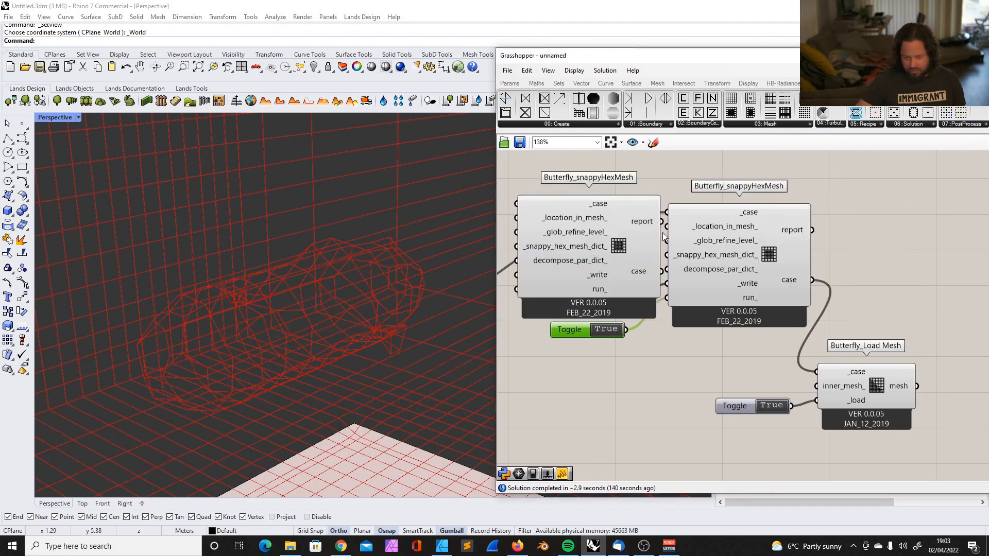
scroll(665, 237, down, 3)
click(669, 211)
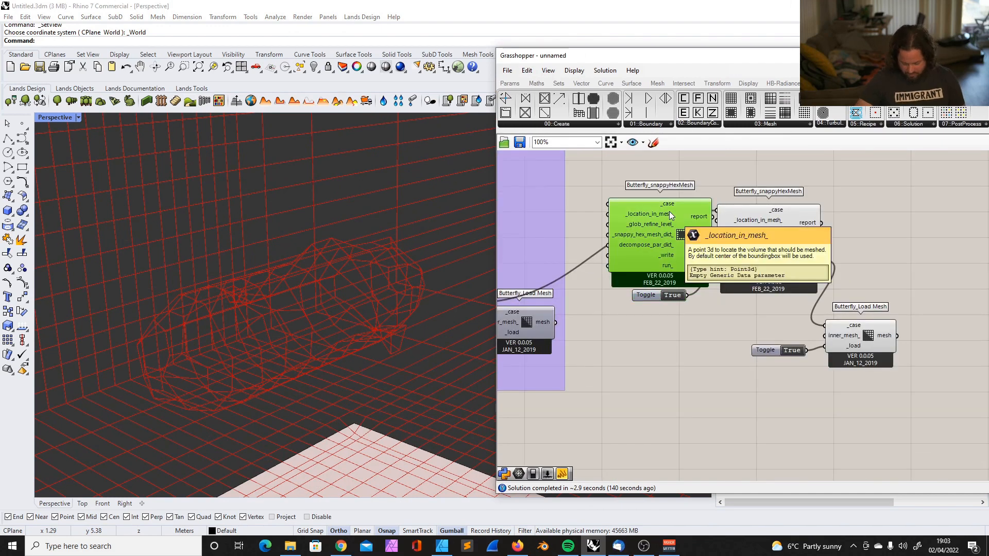
key(Delete)
Place a Butterfly_snappyHexMeshDict component to read the description of its _mesh_quality_ input, and delete it again
click(772, 124)
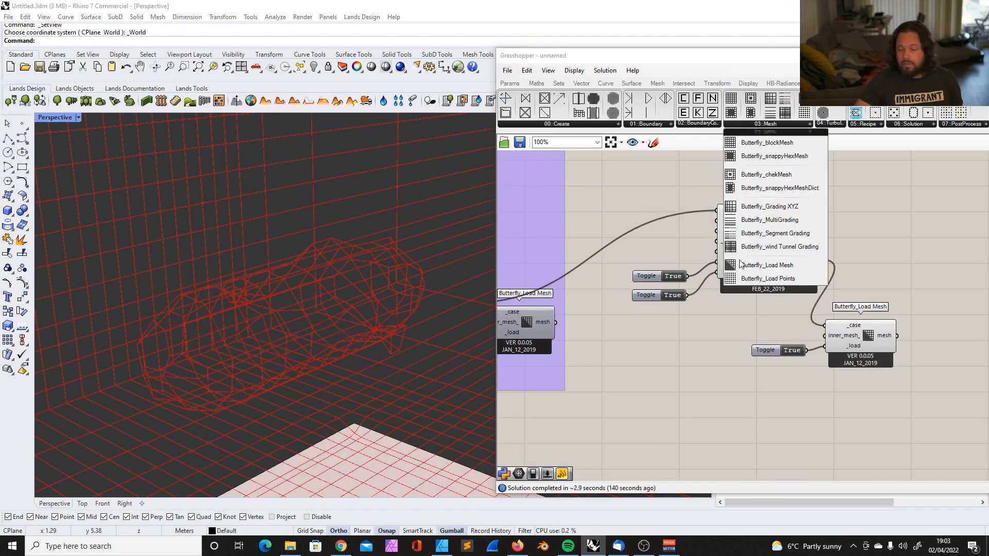
drag(783, 190, 641, 220)
scroll(706, 211, down, 1)
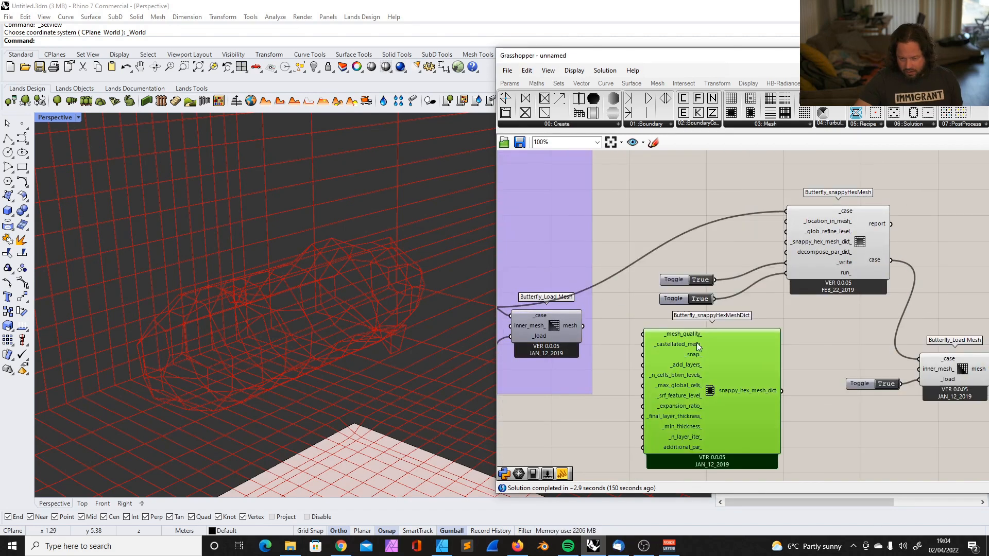
mouse_move(689, 338)
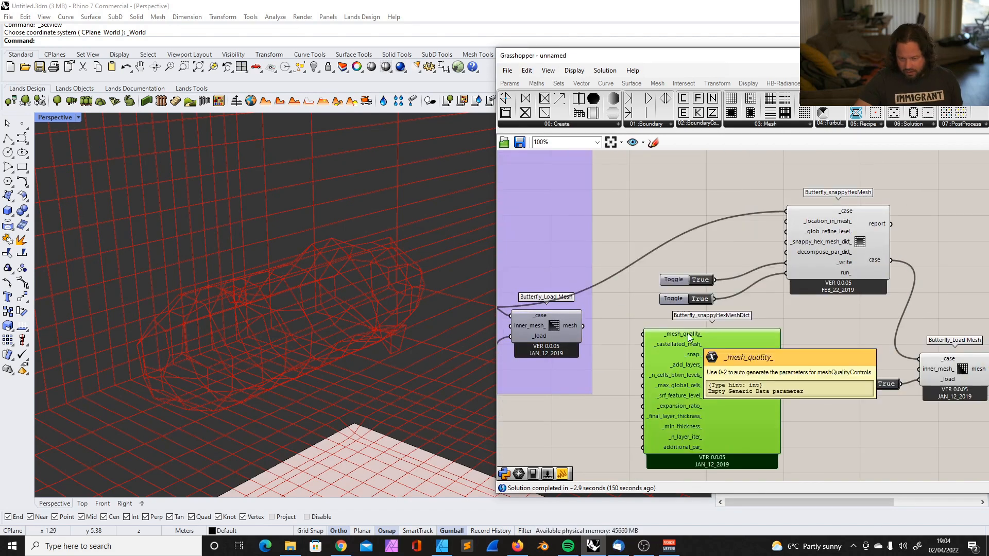
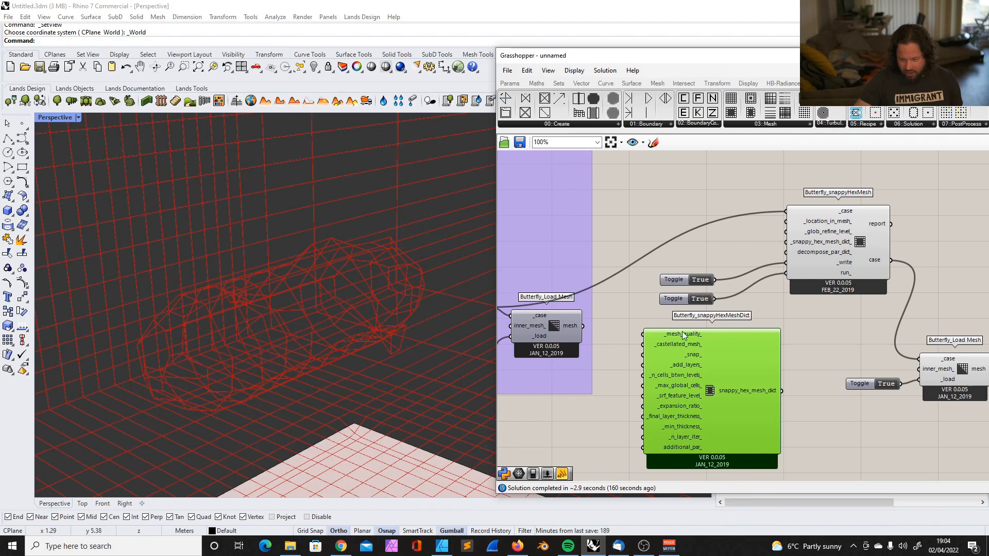
key(Delete)
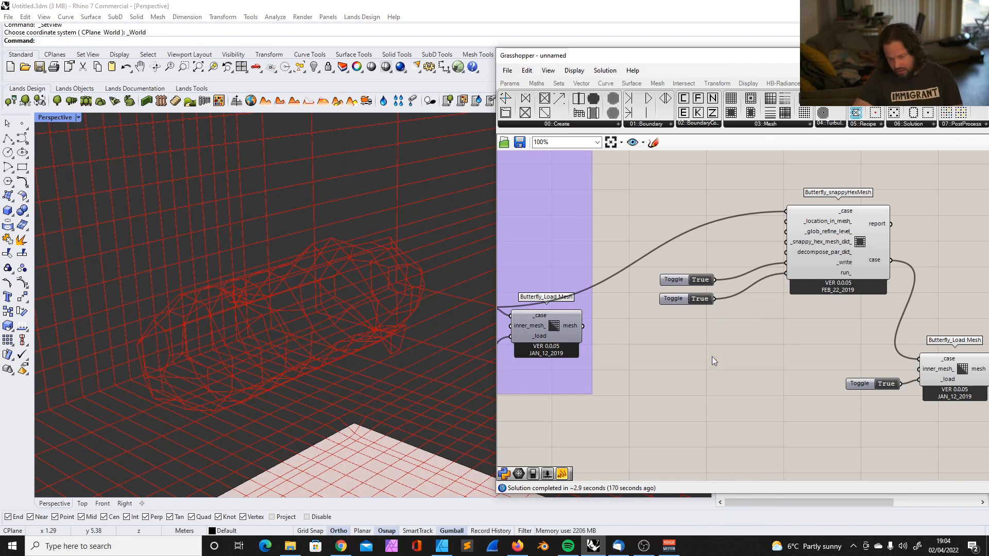
Align the write and run toggles of the snappyHexMesh component and move both closer to it
drag(680, 300, 680, 292)
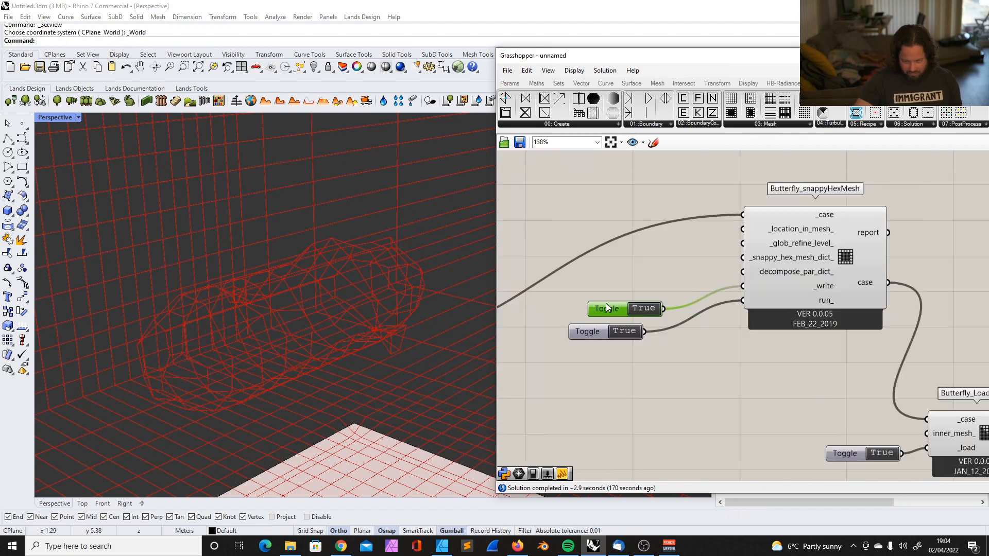
drag(605, 303, 589, 303)
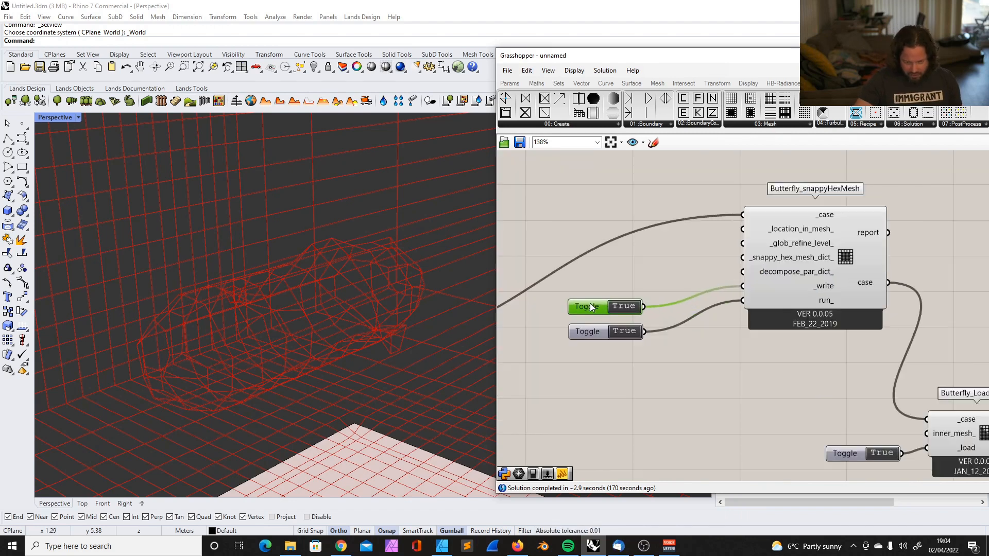
click(588, 326)
drag(657, 276, 568, 368)
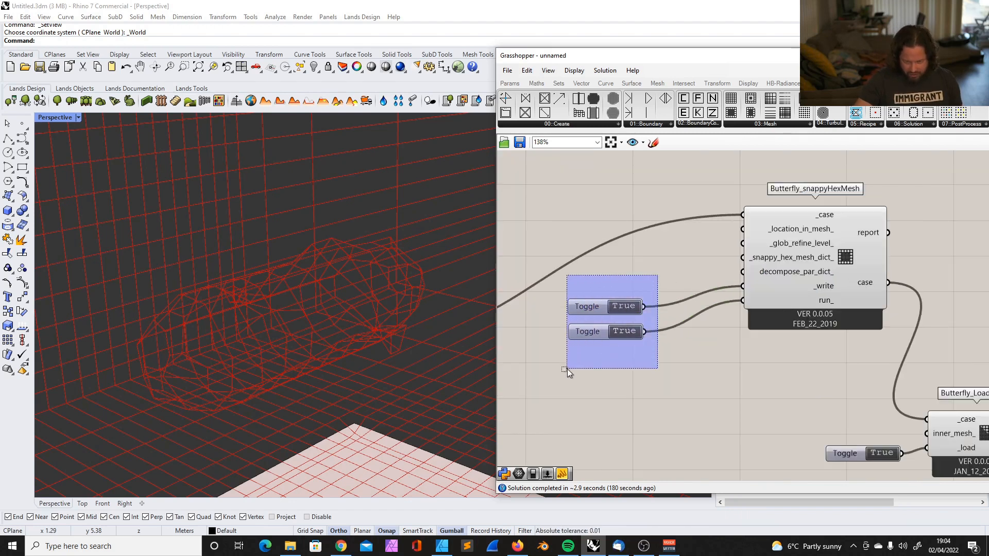
drag(607, 303, 672, 299)
click(765, 267)
scroll(823, 228, up, 1)
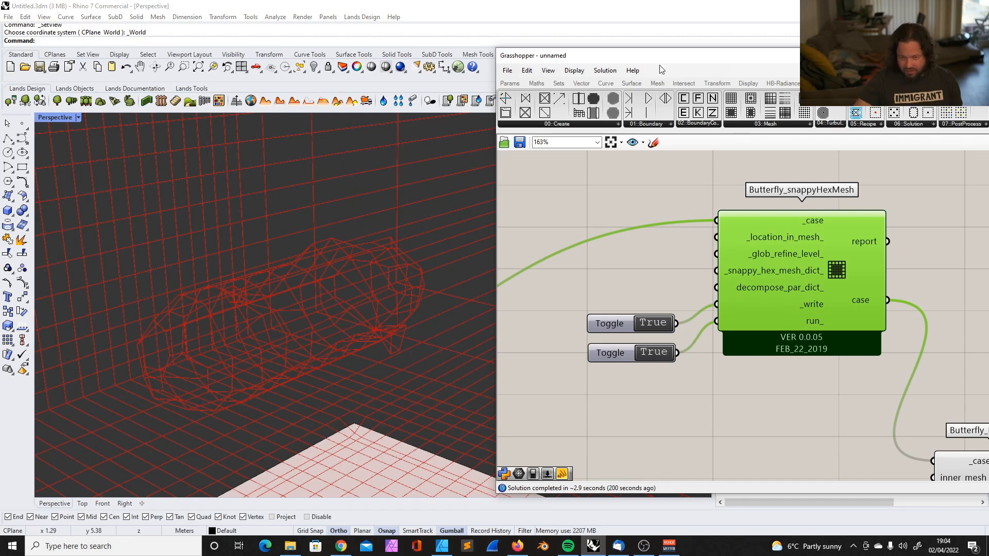
Duplicate the 1.6 panel from the wind tunnel group and place the copy beside the snappyHexMesh inputs
scroll(689, 193, down, 5)
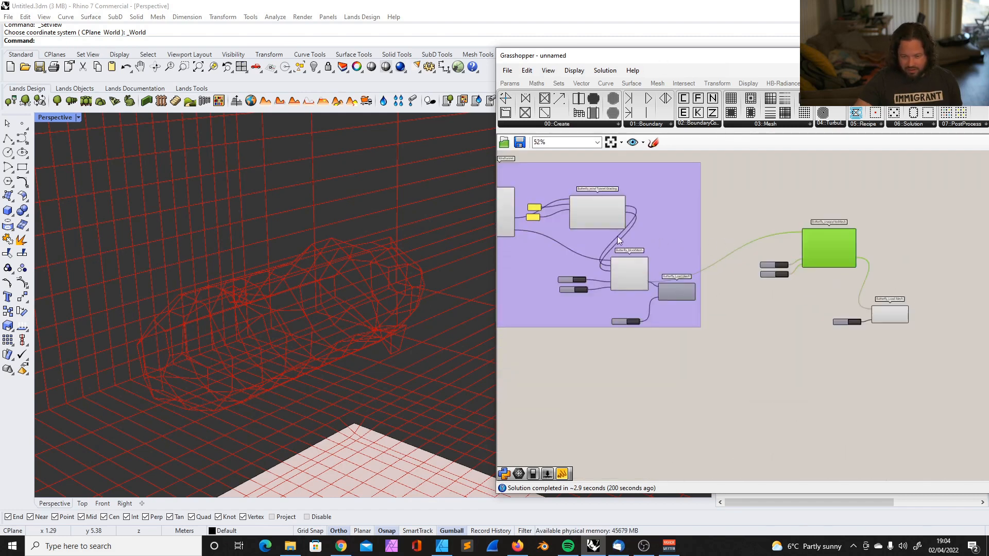
scroll(669, 232, down, 3)
scroll(633, 233, up, 4)
scroll(545, 211, up, 3)
click(569, 218)
key(ctrl+c)
key(ctrl+v)
drag(724, 242, 786, 266)
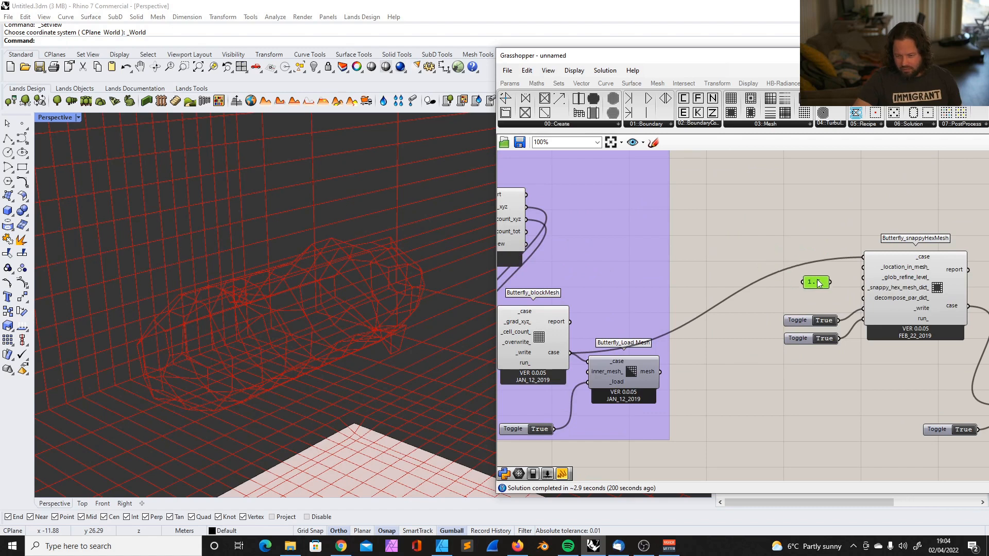
scroll(835, 282, up, 4)
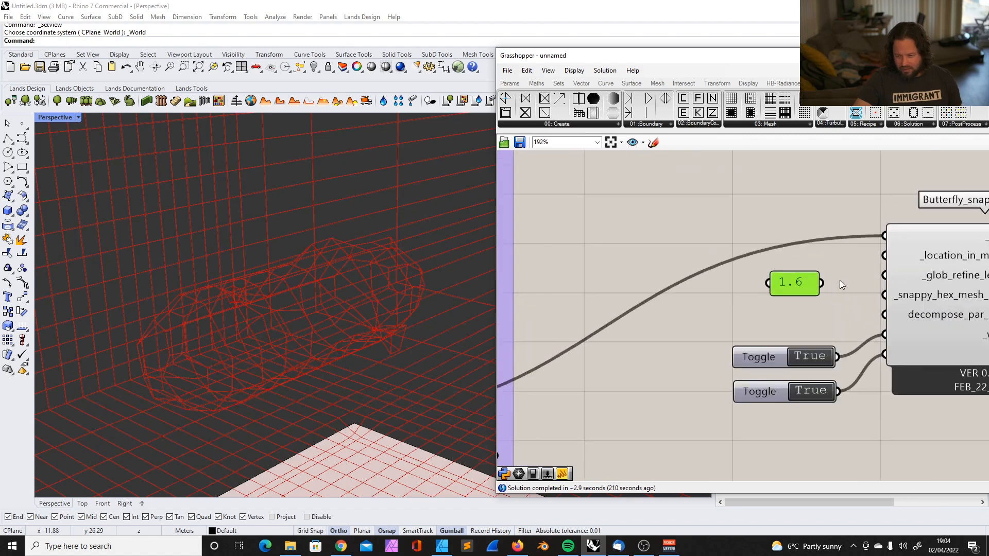
Set the copied panel's text to "1, 1"
double_click(777, 280)
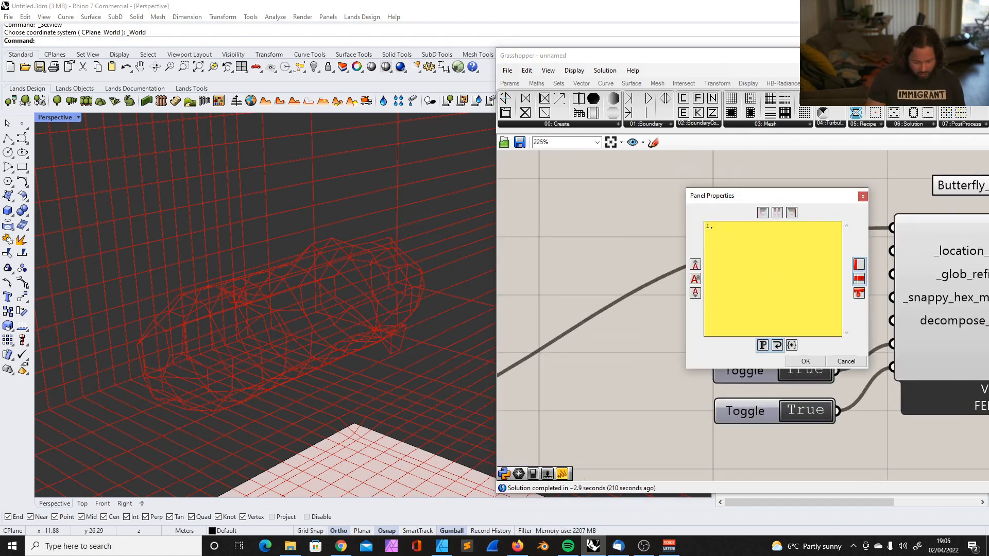
click(805, 361)
scroll(808, 302, down, 2)
scroll(879, 278, up, 3)
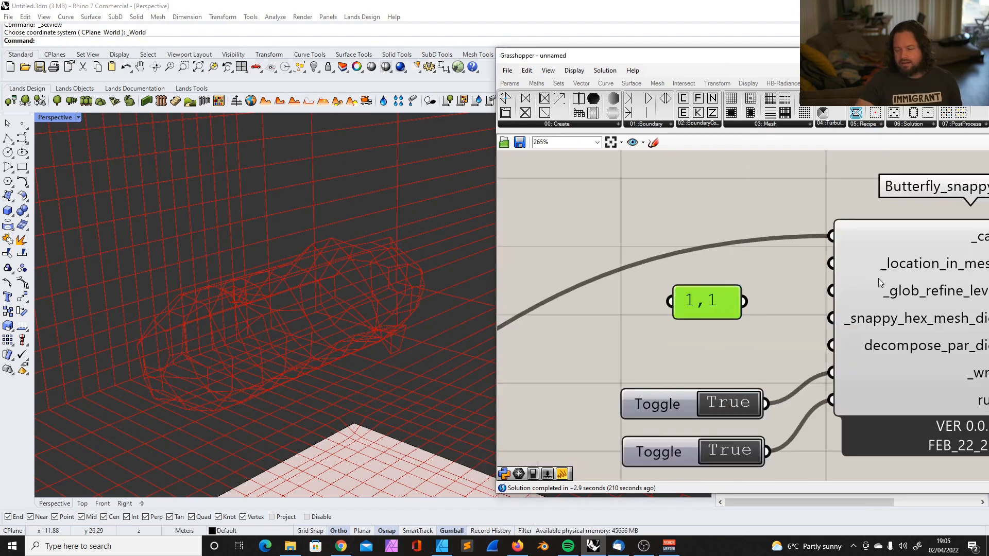
double_click(729, 307)
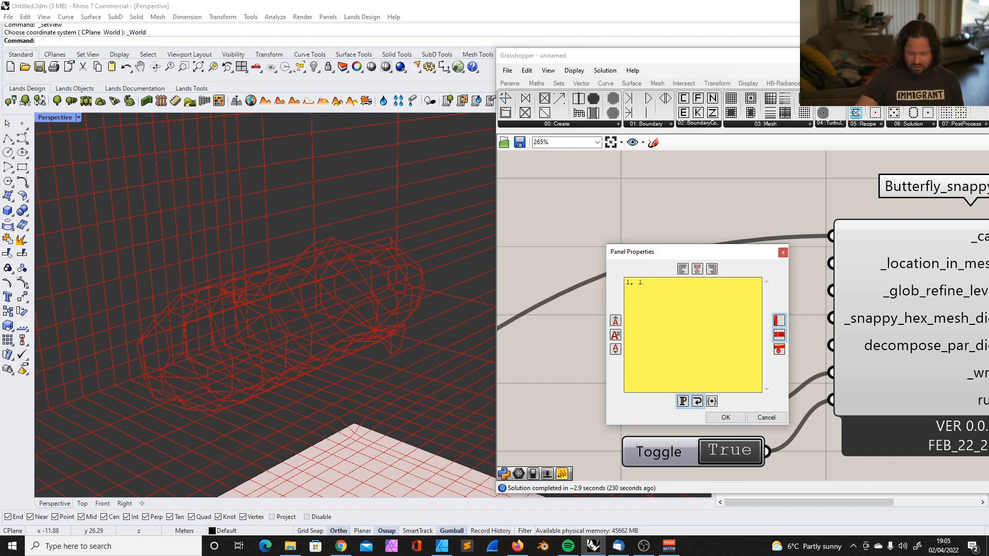
click(724, 417)
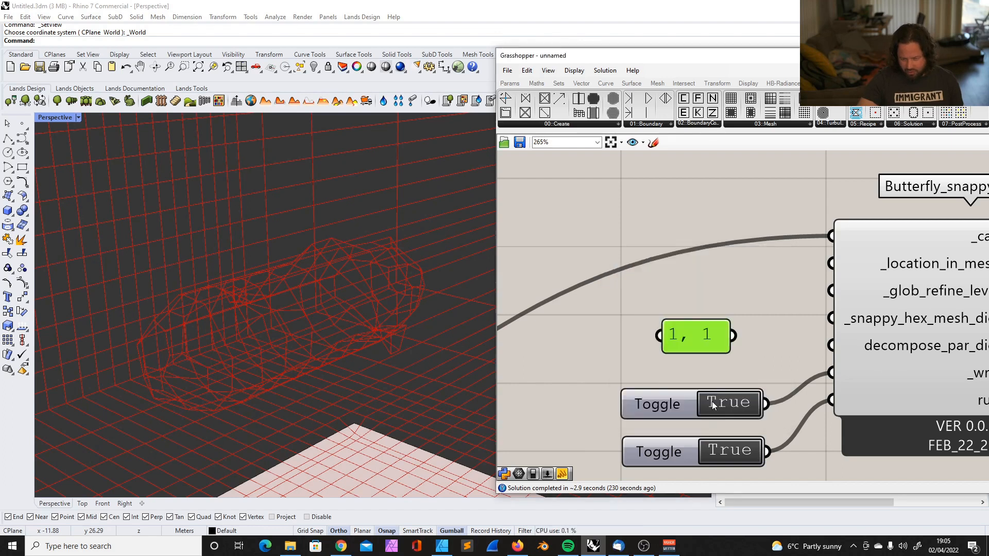
Connect the "1, 1" panel to snappyHexMesh's _glob_refine_level_ input and inspect the plane's mesh in Rhino
scroll(700, 284, down, 3)
scroll(685, 304, up, 2)
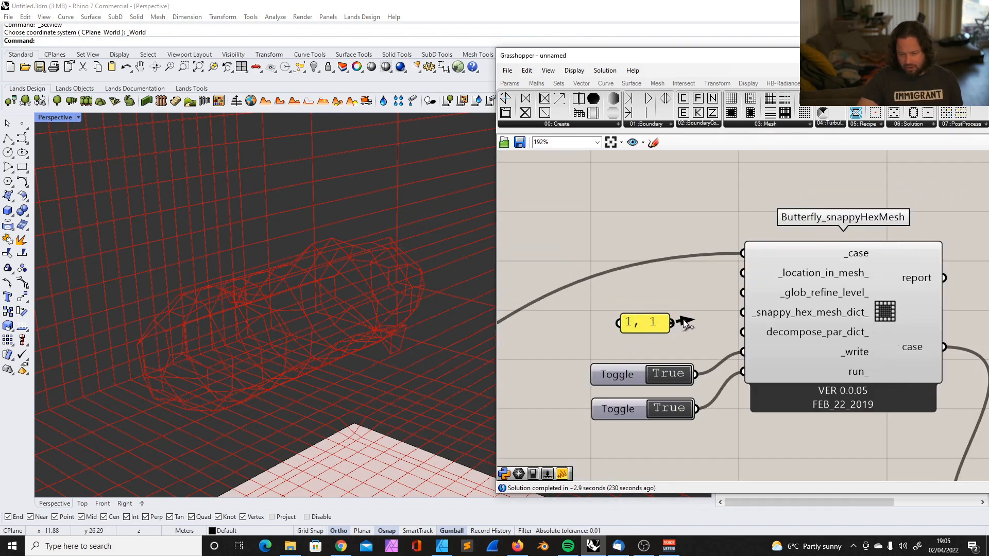
drag(734, 298, 736, 298)
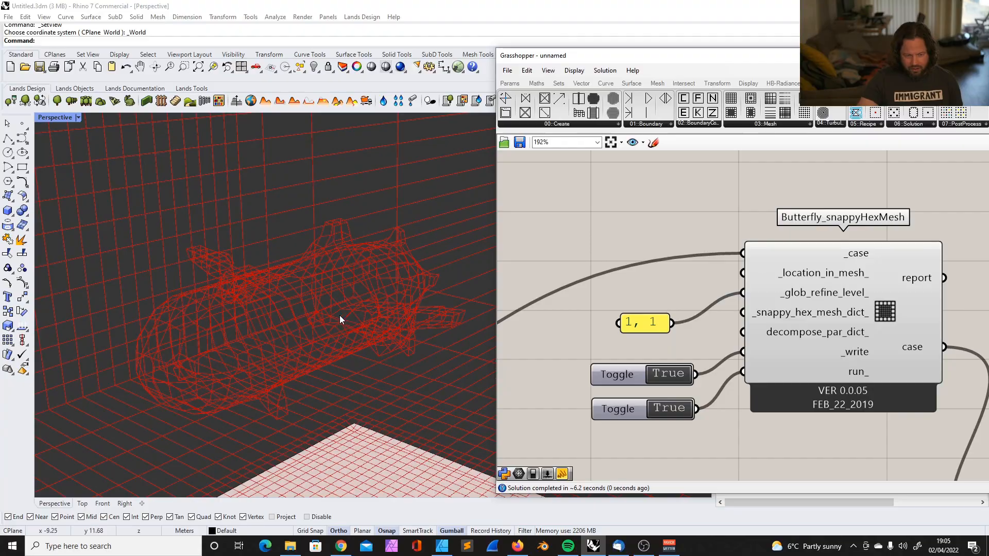
right_drag(339, 315, 347, 292)
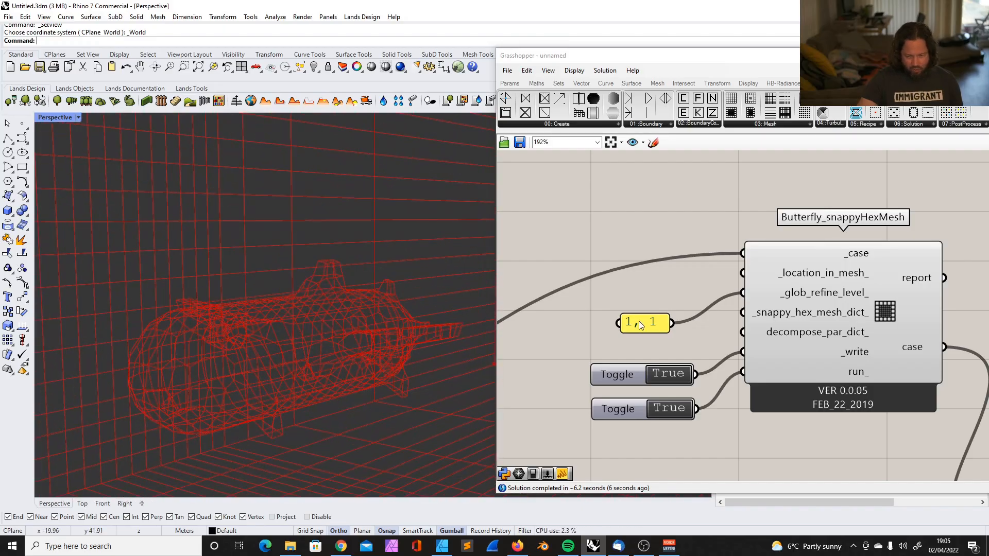
scroll(659, 313, down, 2)
mouse_move(423, 340)
right_down()
mouse_move(380, 413)
mouse_move(409, 338)
right_up()
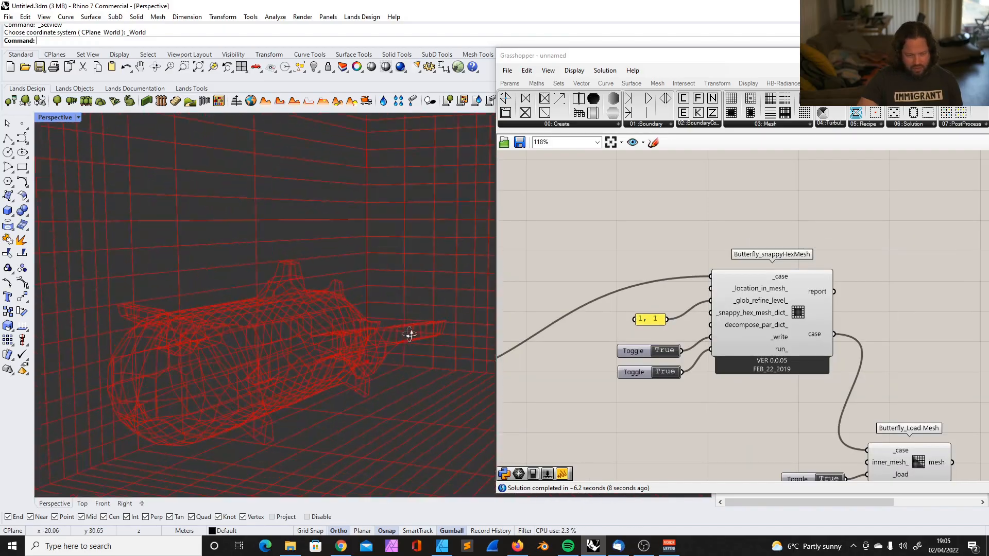
Set snappyHexMesh's global refinement level panel to "2, 2" and inspect the plane's mesh in Rhino
right_drag(233, 342, 359, 386)
scroll(696, 317, up, 2)
scroll(697, 317, down, 1)
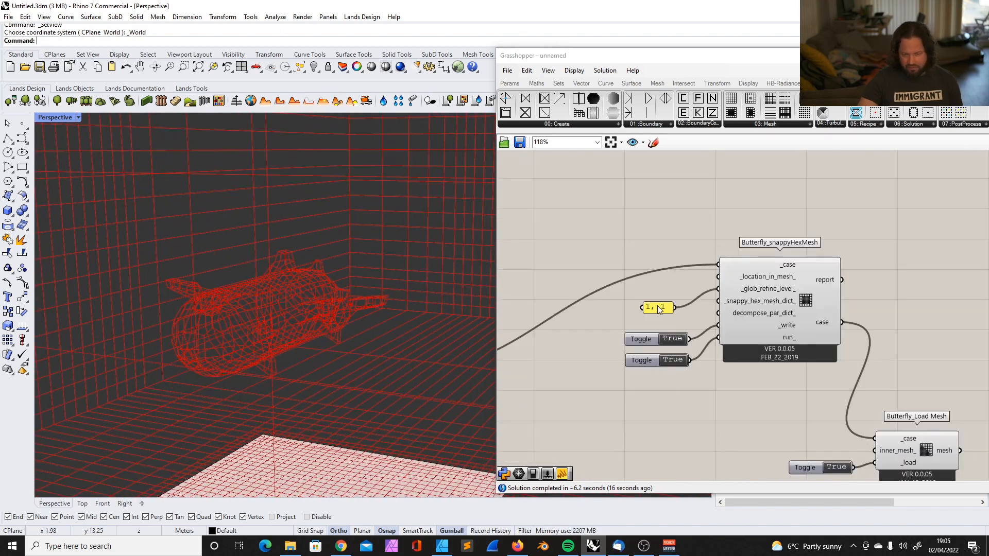
scroll(658, 305, up, 3)
double_click(662, 306)
text(2,)
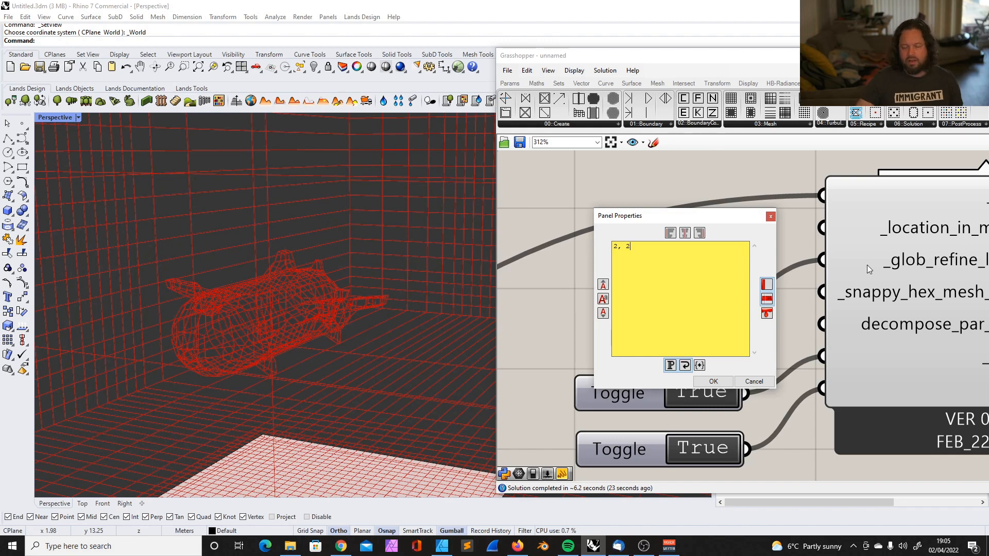
click(713, 382)
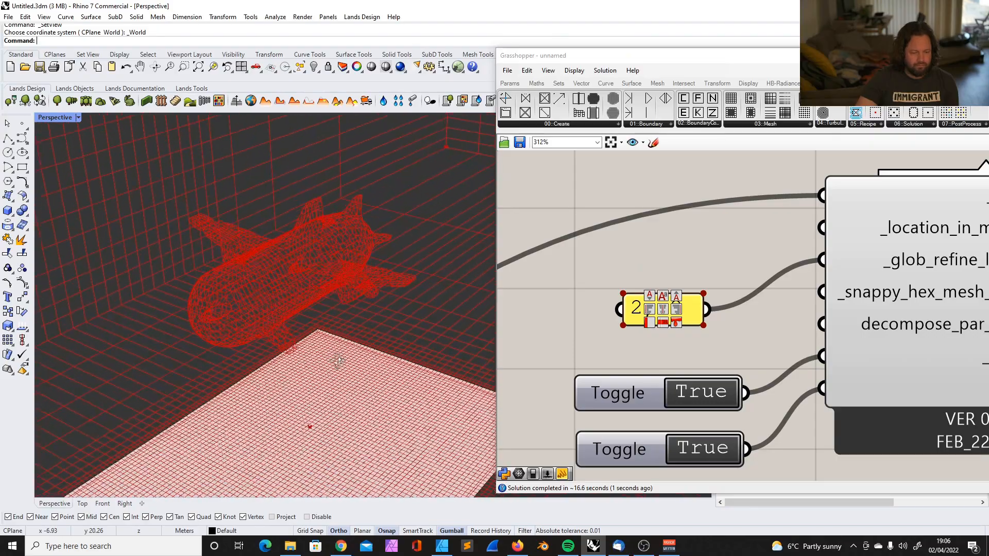
scroll(273, 283, up, 3)
right_drag(337, 361, 219, 255)
Move the Mesh parameter away from the Create Butterfly Geometry component to make room, and shift the Grasshopper window over
scroll(705, 268, down, 10)
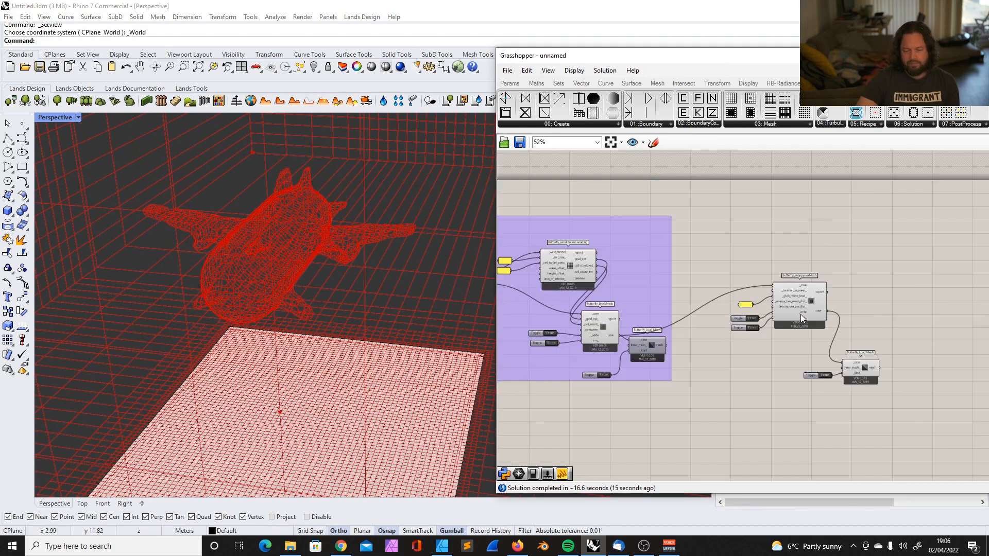
scroll(613, 303, up, 8)
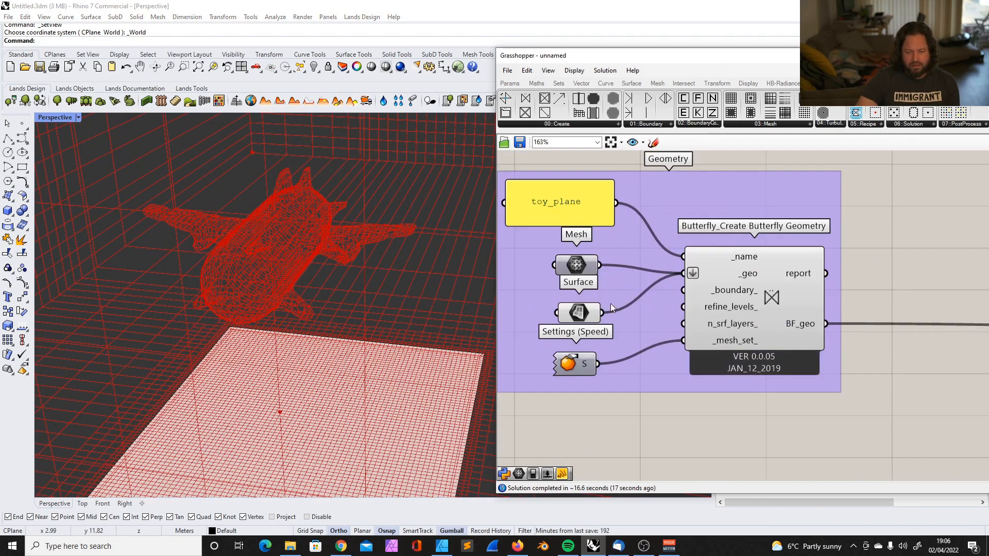
scroll(672, 280, down, 2)
scroll(582, 282, up, 1)
drag(666, 269, 542, 271)
drag(693, 60, 522, 59)
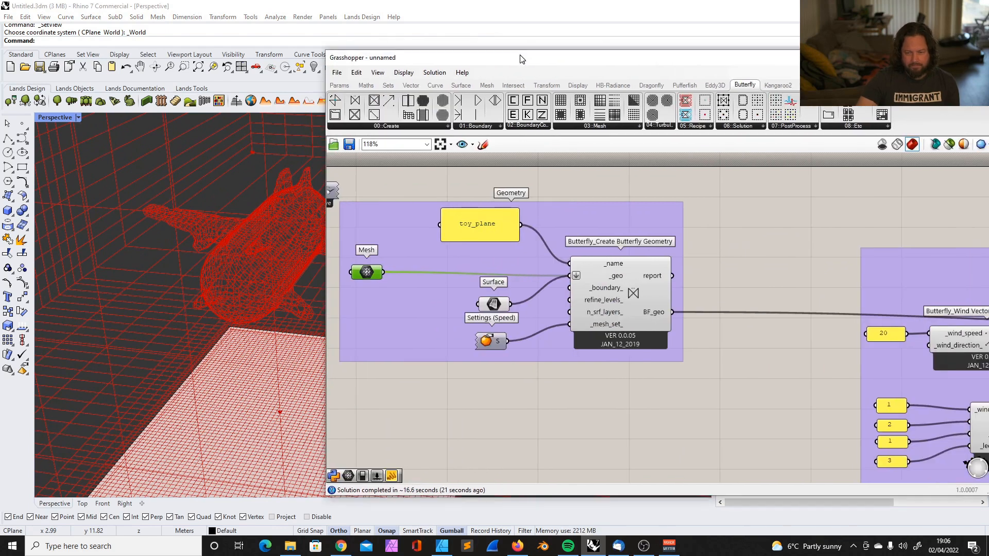
Add a Custom Preview component to the Geometry group and connect the Mesh parameter to its G input
click(412, 74)
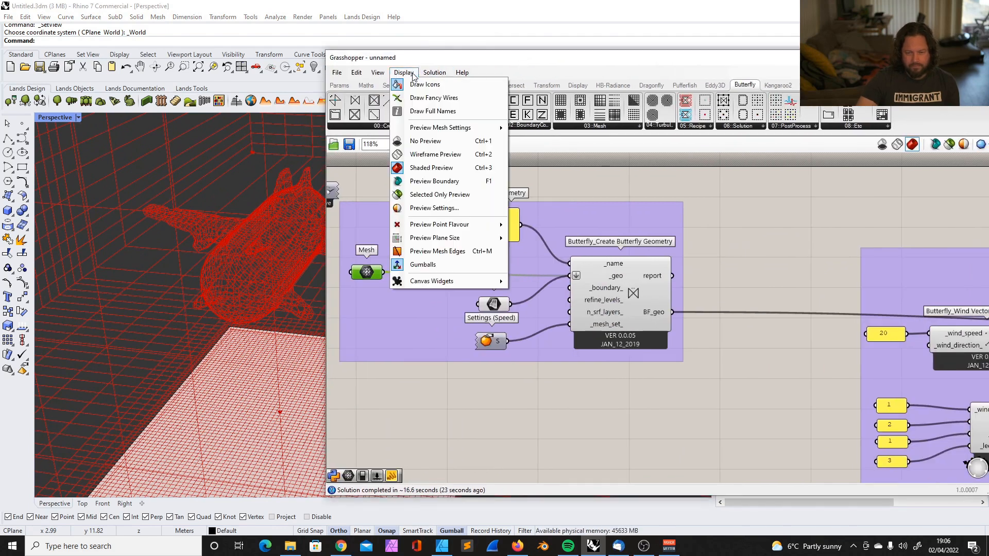
click(772, 224)
click(339, 85)
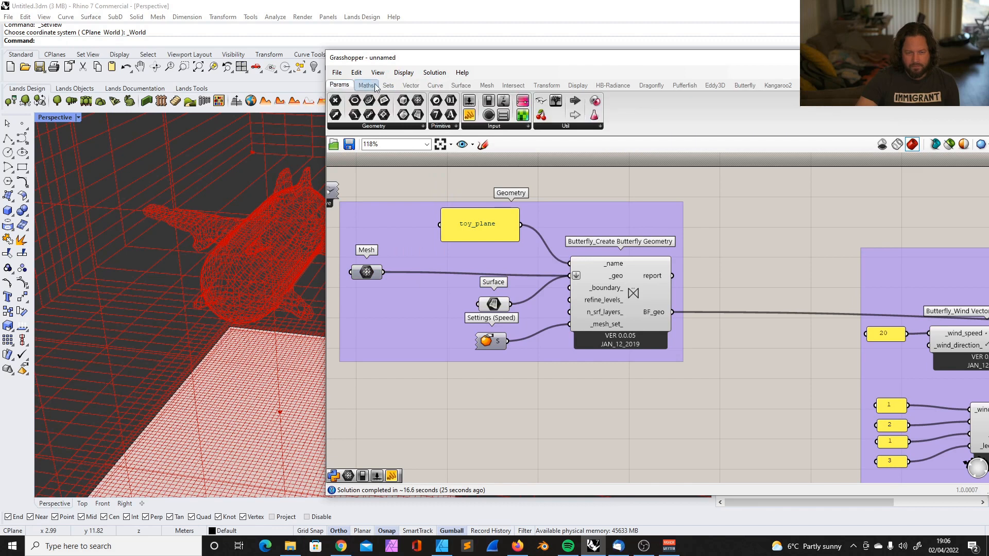
click(366, 85)
click(388, 85)
click(464, 85)
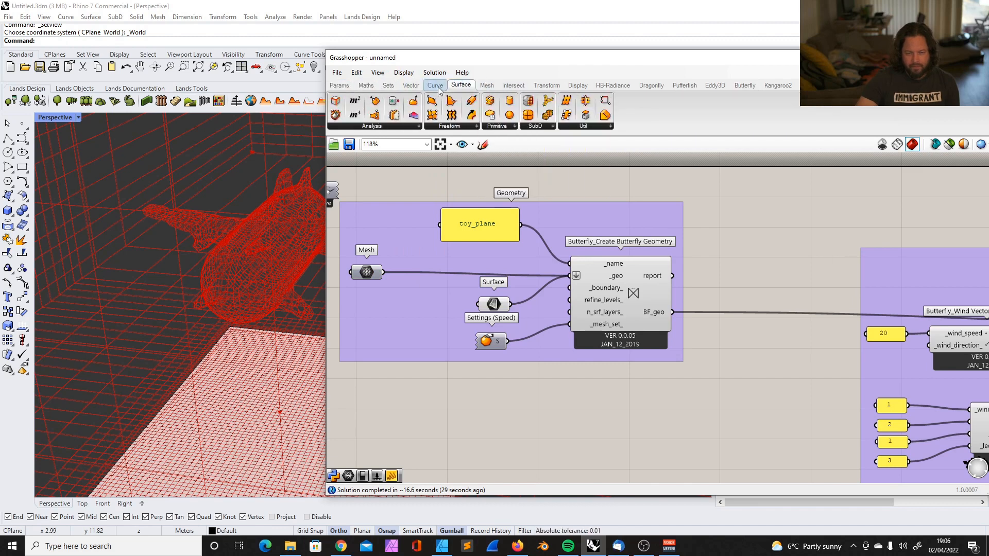
click(578, 86)
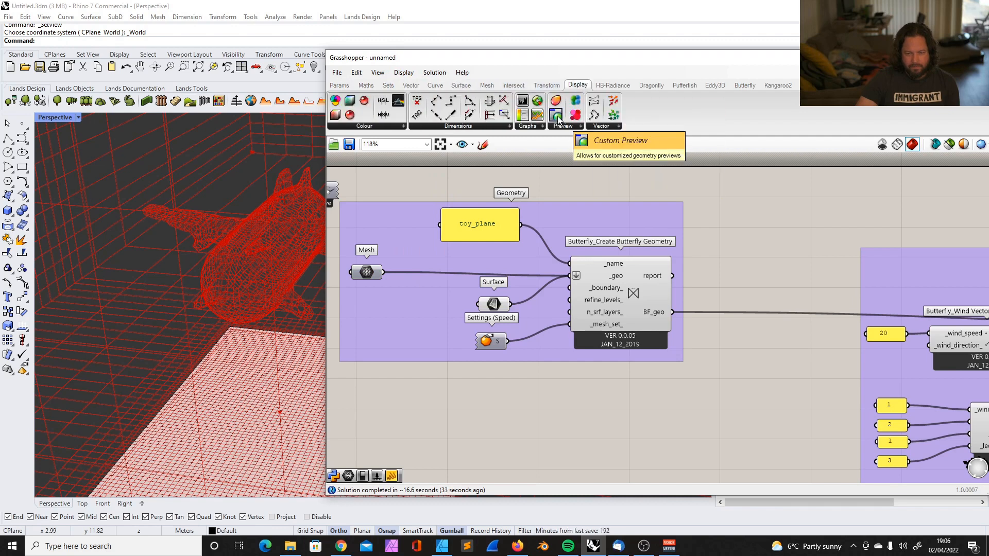
drag(559, 119, 449, 321)
drag(383, 272, 426, 314)
Add a Create Material component with a 0.5 Transparency slider on its T input and connect it to Custom Preview's M input
scroll(288, 259, down, 2)
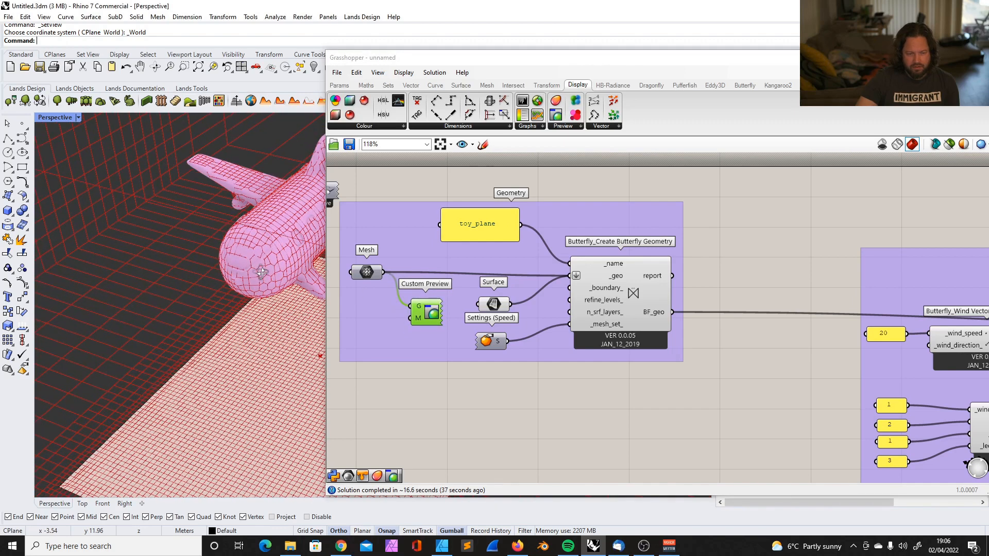
scroll(286, 225, up, 6)
scroll(230, 210, down, 6)
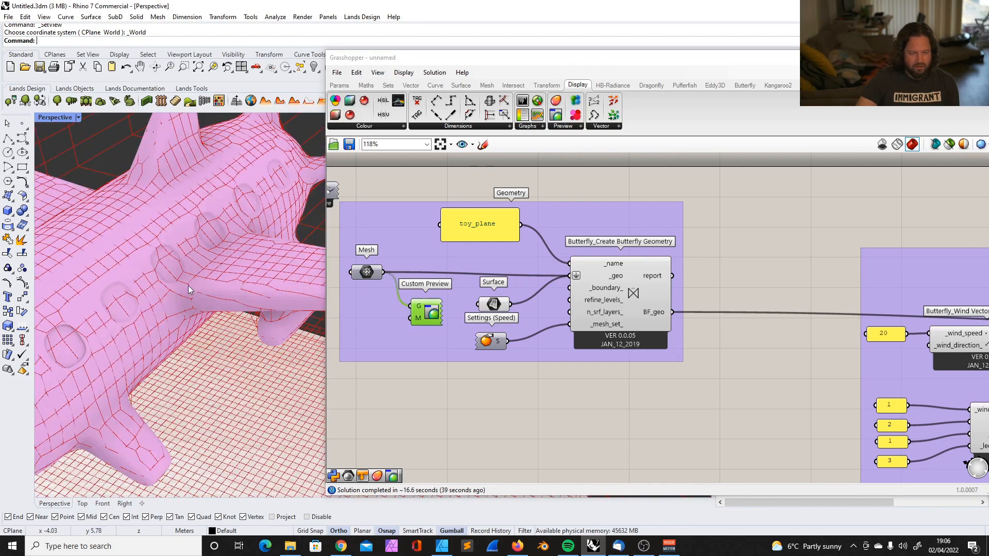
scroll(131, 297, up, 4)
scroll(131, 297, up, 3)
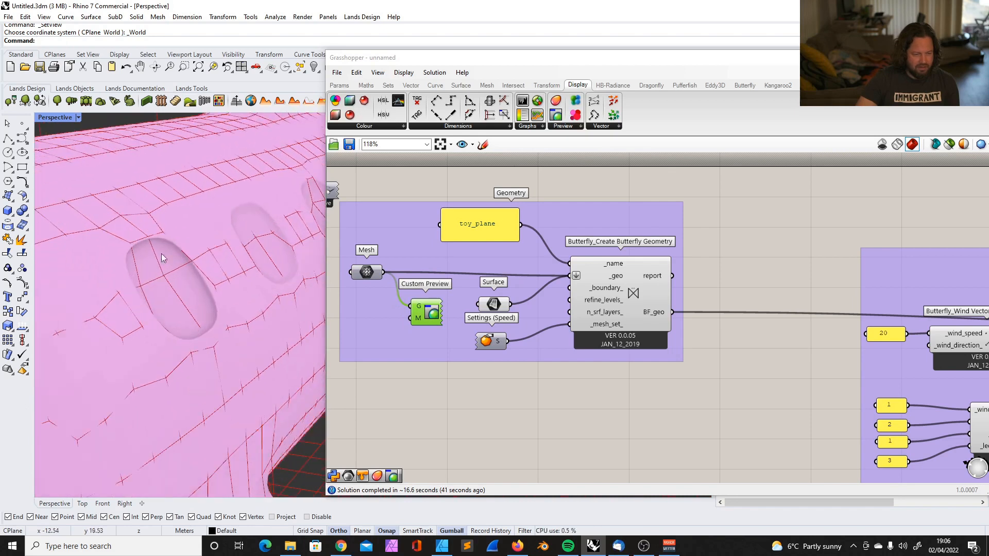
scroll(166, 247, down, 5)
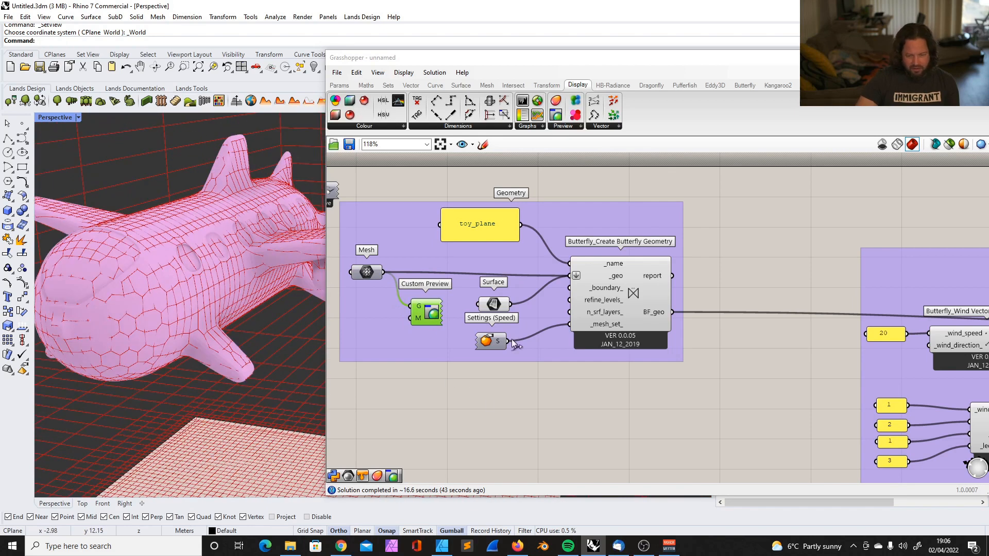
click(566, 129)
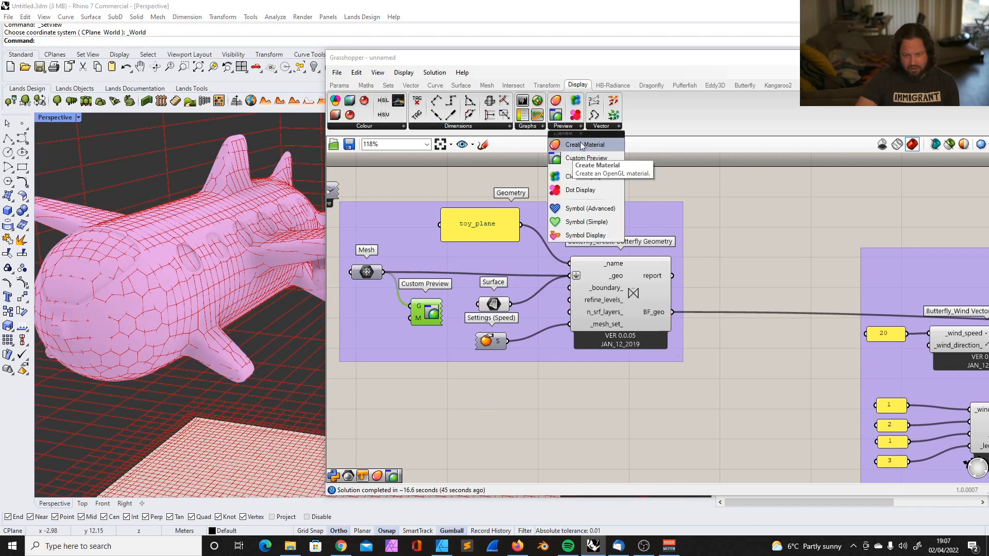
click(581, 143)
scroll(589, 205, down, 3)
click(452, 279)
scroll(451, 278, up, 4)
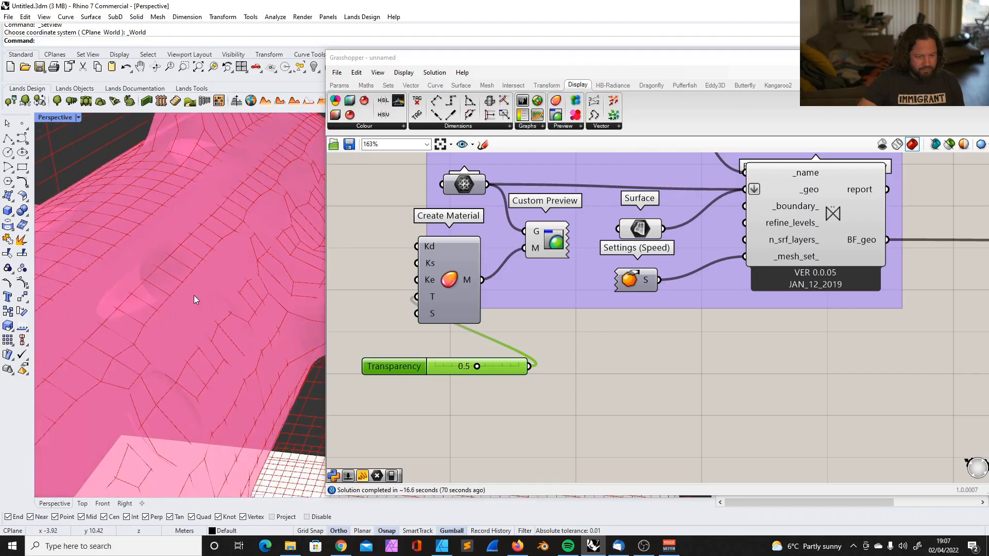
Examine how closely the mesh lines follow the transparent plane's nose, windows, wings and fins in Rhino
right_drag(194, 295, 126, 351)
scroll(165, 318, down, 6)
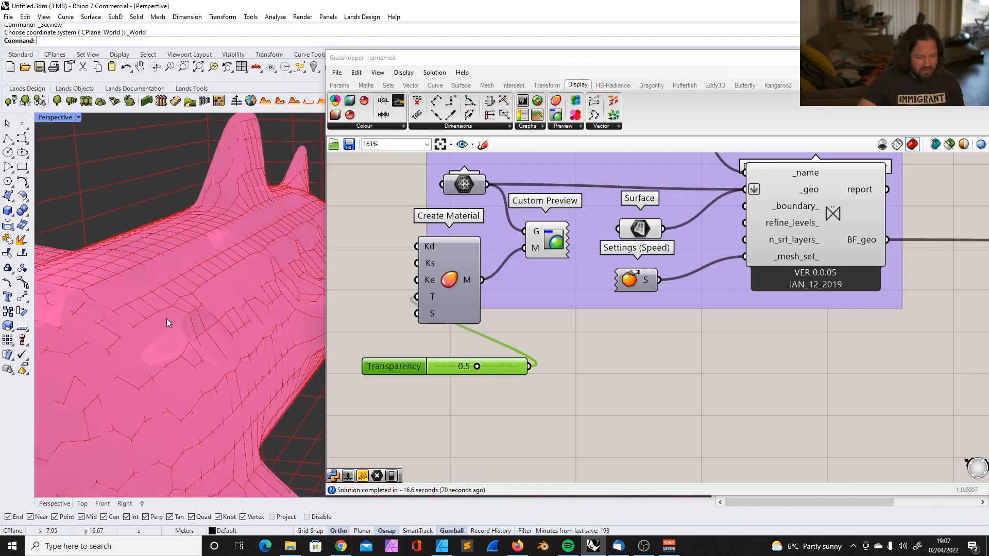
scroll(467, 297, down, 7)
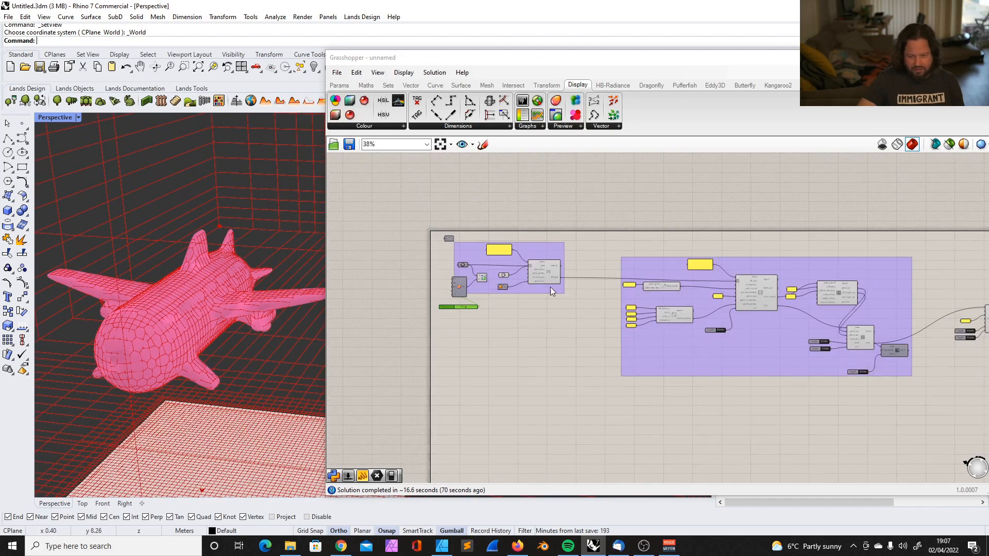
scroll(516, 287, up, 6)
scroll(448, 305, down, 4)
scroll(447, 311, down, 3)
scroll(676, 335, up, 6)
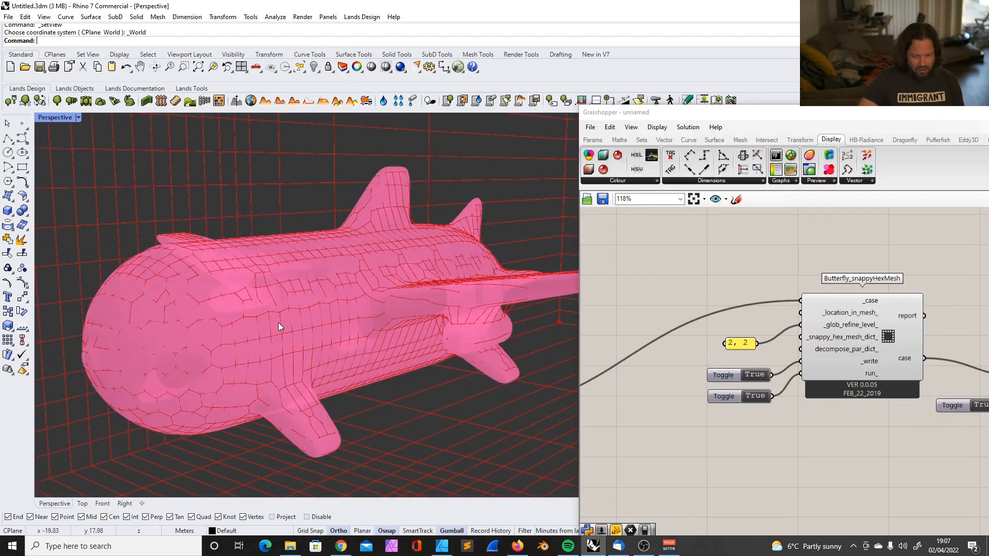
right_drag(278, 322, 283, 336)
scroll(265, 274, up, 6)
right_drag(264, 273, 195, 270)
right_drag(304, 335, 274, 364)
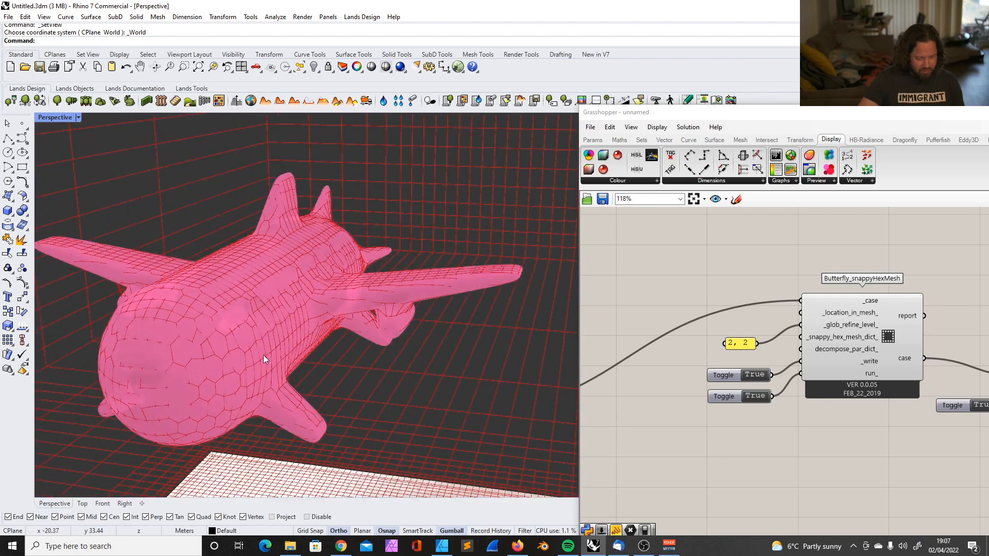
scroll(258, 309, up, 8)
right_drag(446, 386, 422, 309)
Set the panel feeding the wind tunnel grading's _cell_size_ input to 0.3
scroll(909, 344, down, 4)
scroll(909, 341, down, 2)
scroll(765, 310, up, 4)
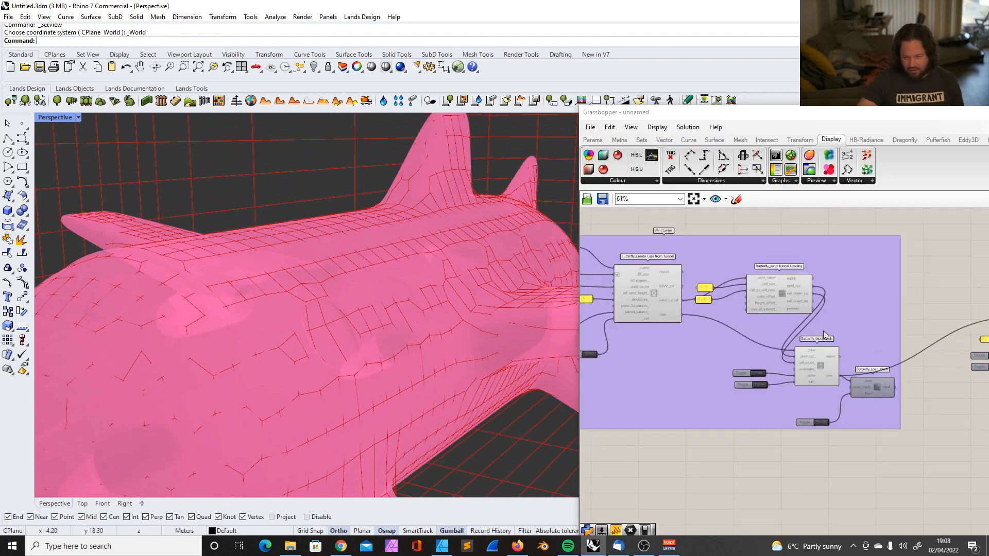
scroll(819, 331, down, 2)
scroll(675, 315, up, 2)
scroll(675, 313, up, 5)
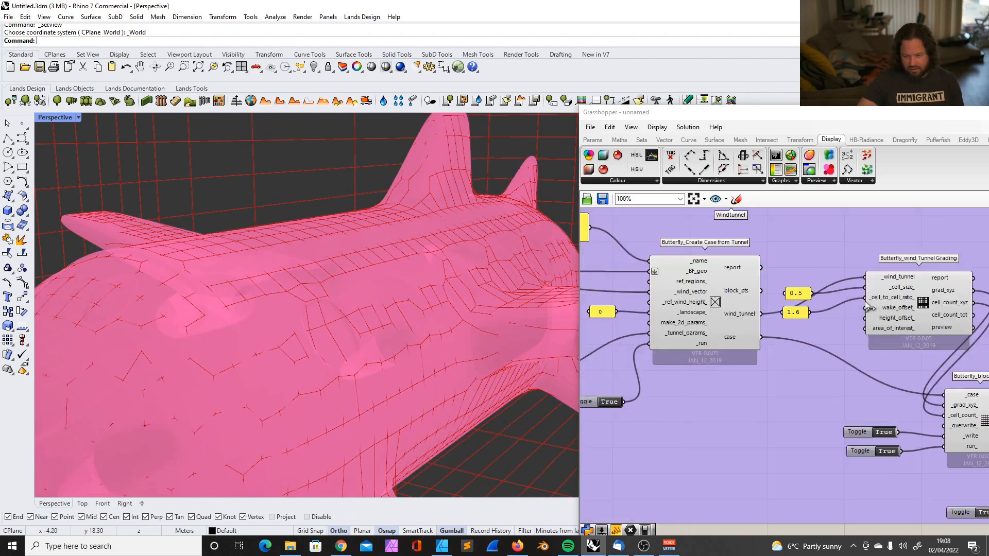
double_click(769, 289)
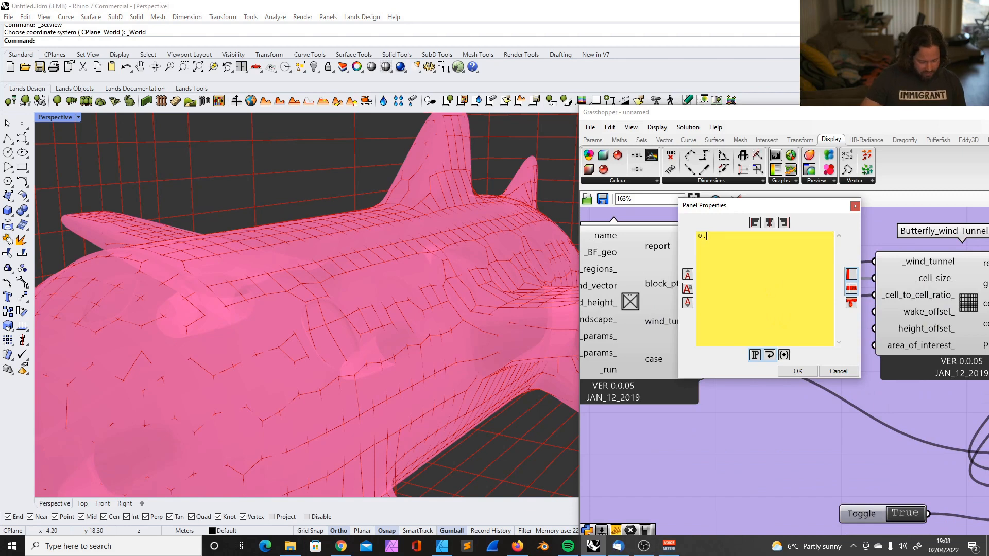
click(806, 372)
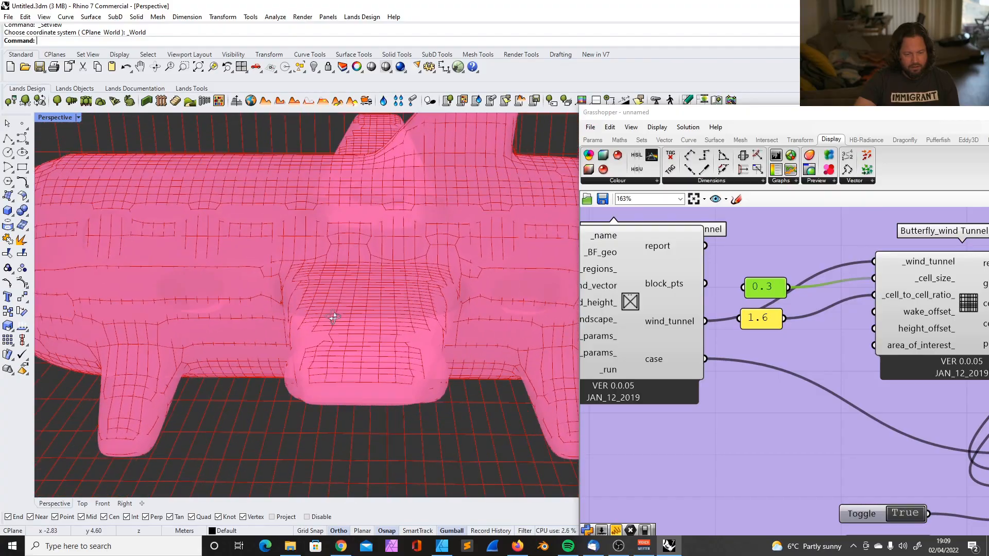
Set snappyHexMesh's global refinement level panel to "2, 4"
scroll(696, 301, down, 5)
scroll(702, 284, up, 10)
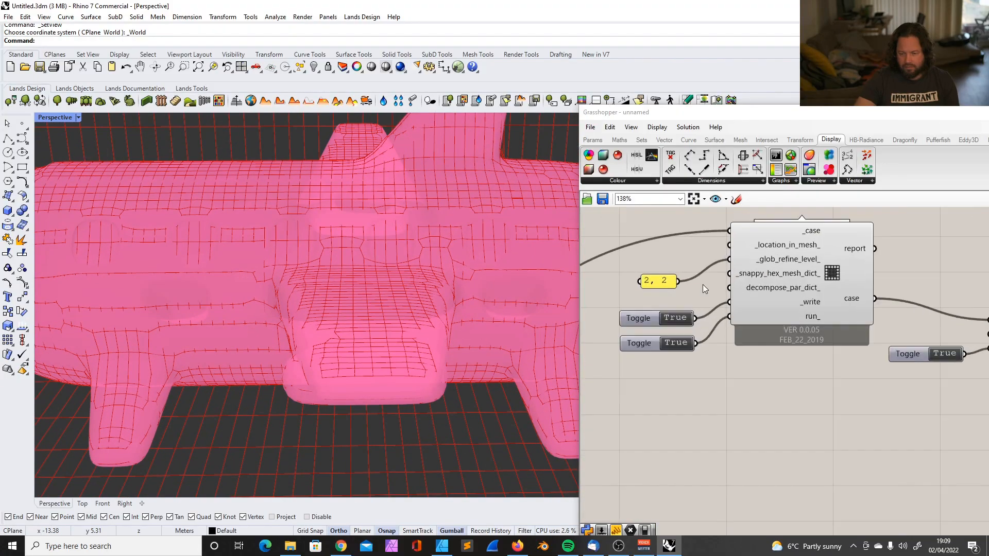
click(674, 283)
click(725, 255)
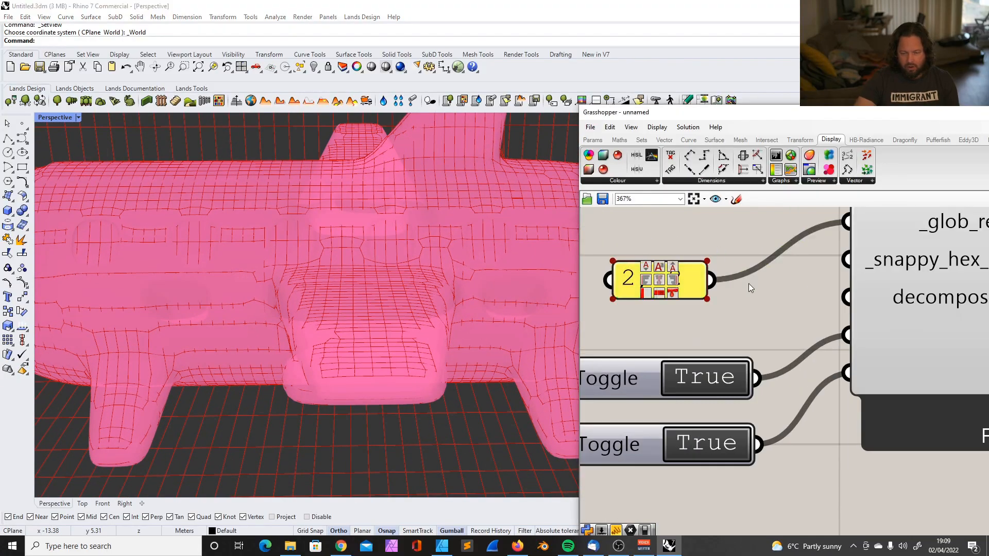
scroll(758, 294, down, 5)
scroll(729, 289, up, 1)
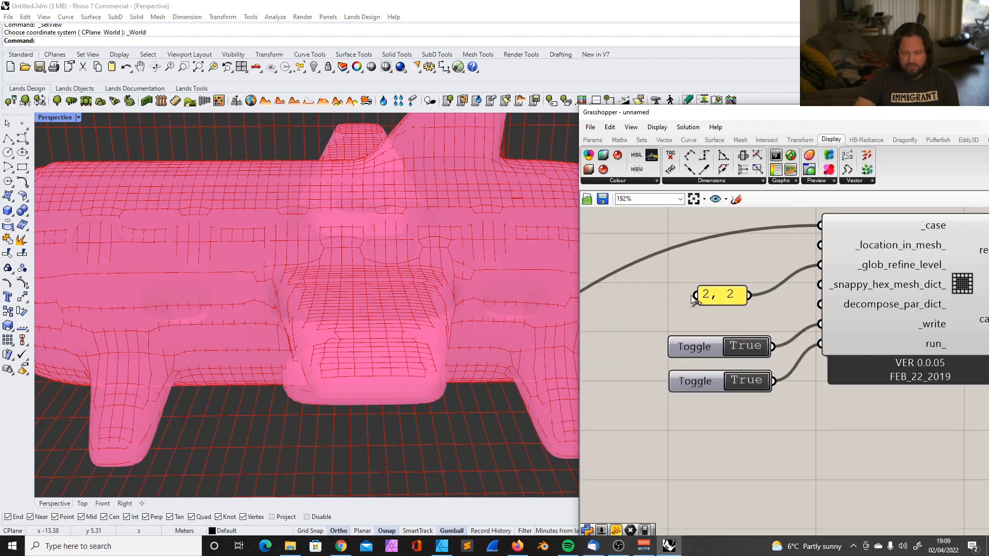
double_click(712, 296)
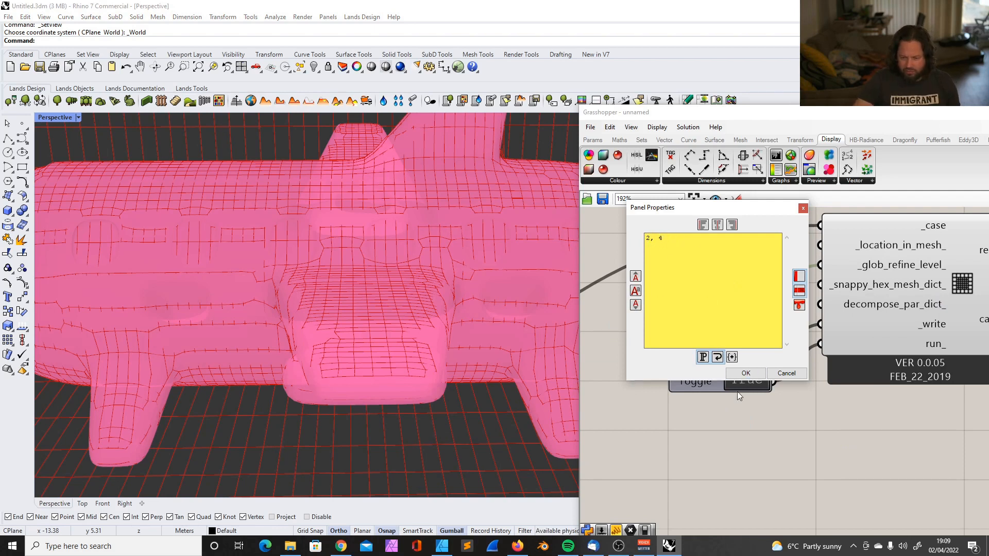
click(745, 374)
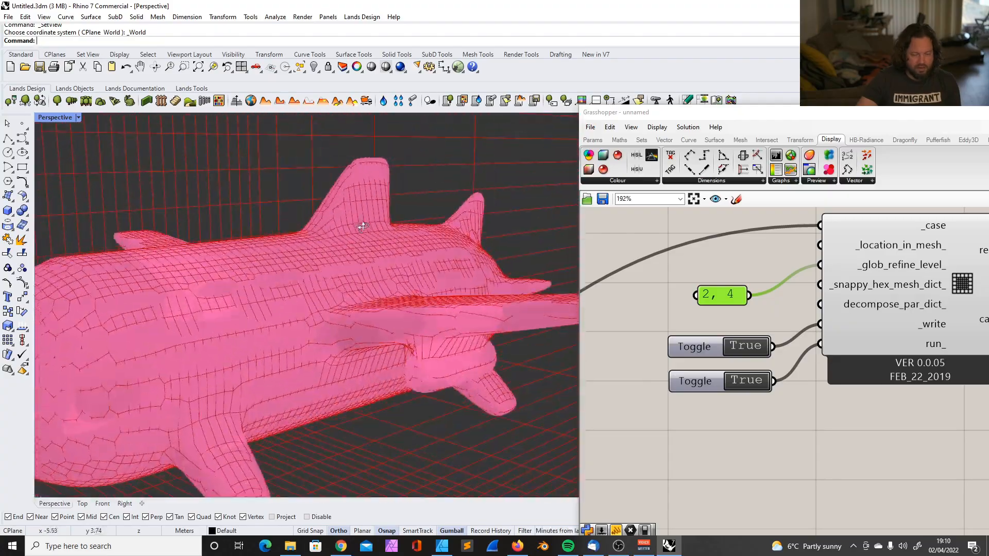
Set snappyHexMesh's global refinement level panel to "4, 4" and move the Grasshopper window clear of the plane
mouse_move(893, 271)
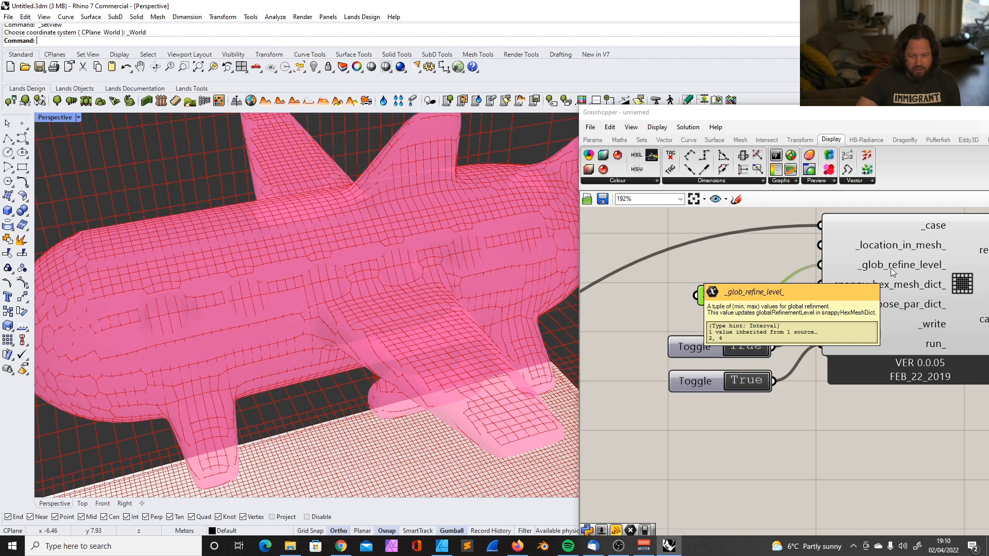
scroll(728, 273, up, 5)
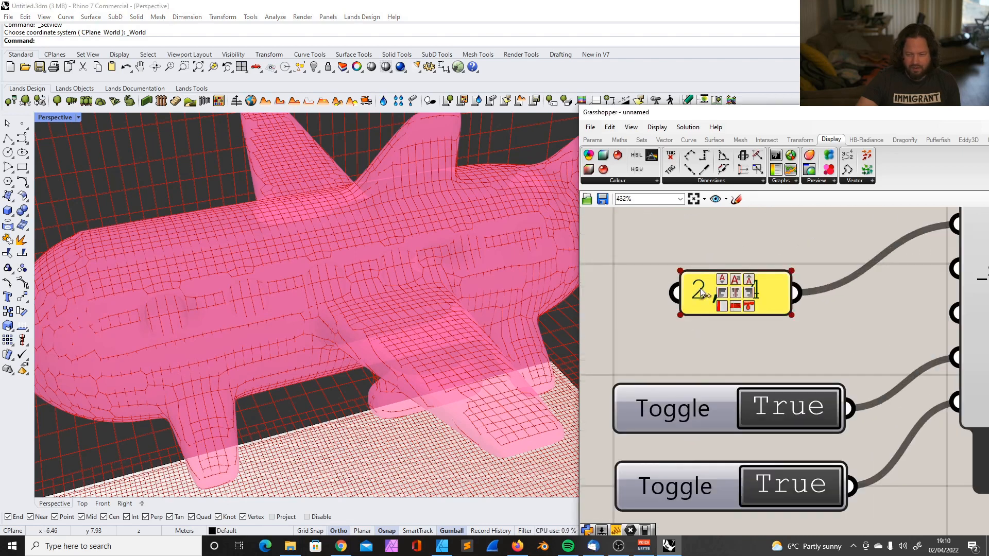
double_click(700, 290)
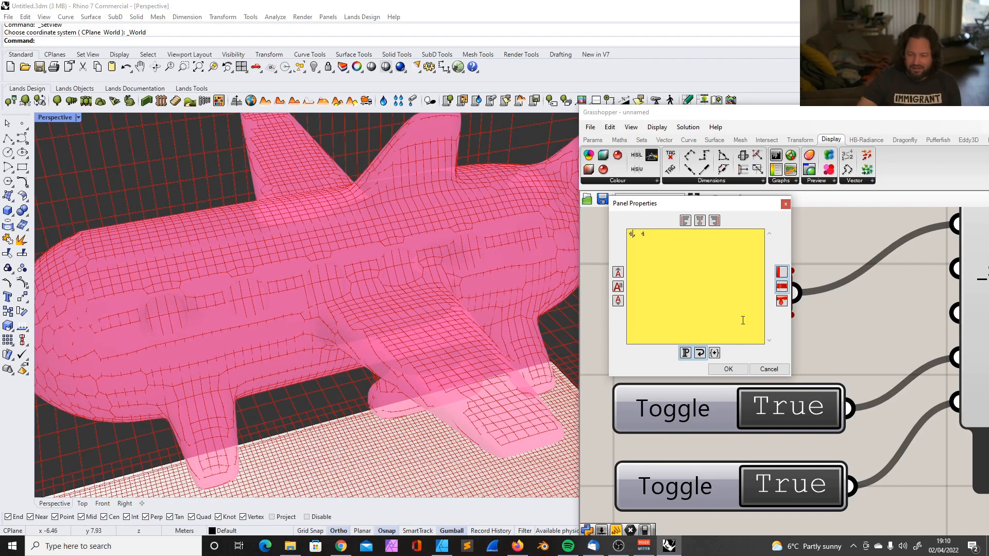
click(728, 370)
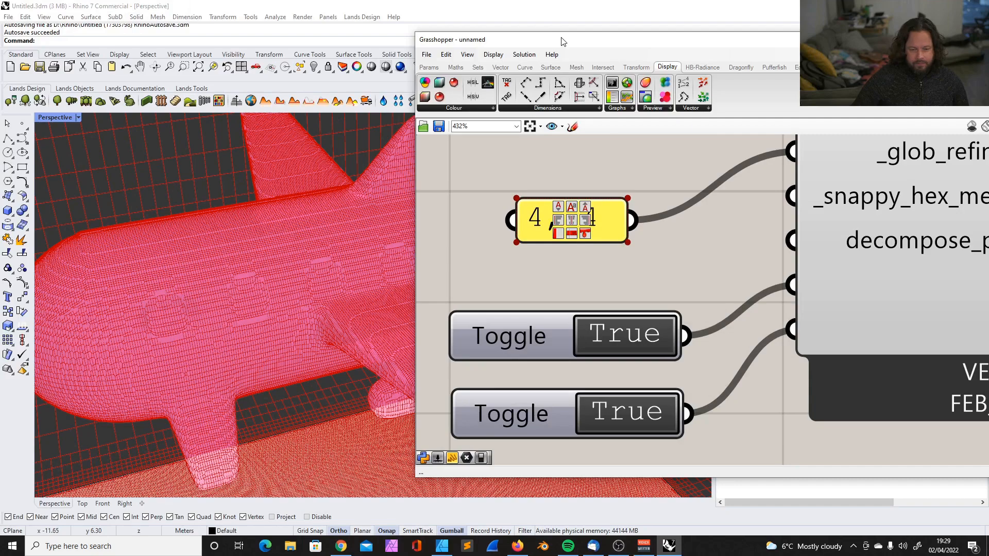
drag(562, 41, 731, 60)
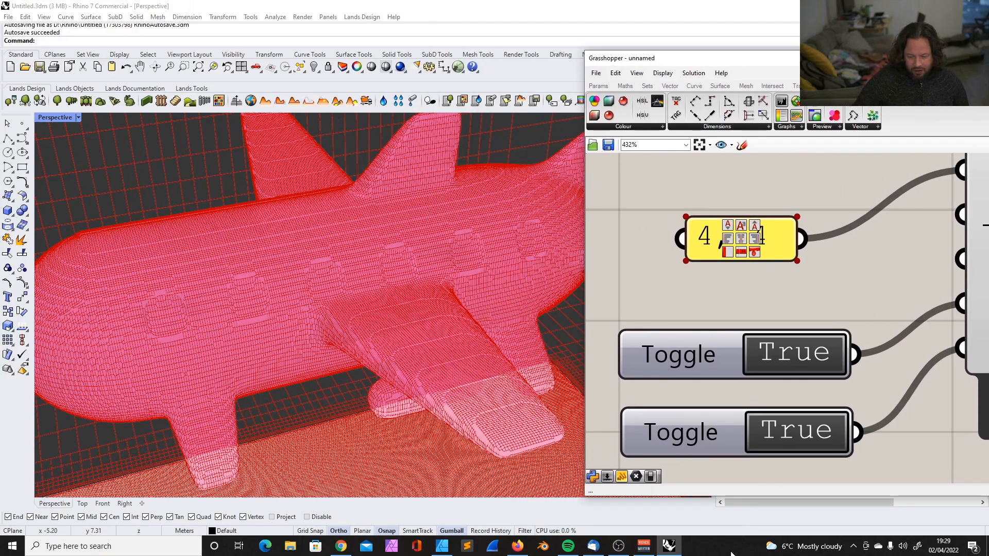
click(621, 547)
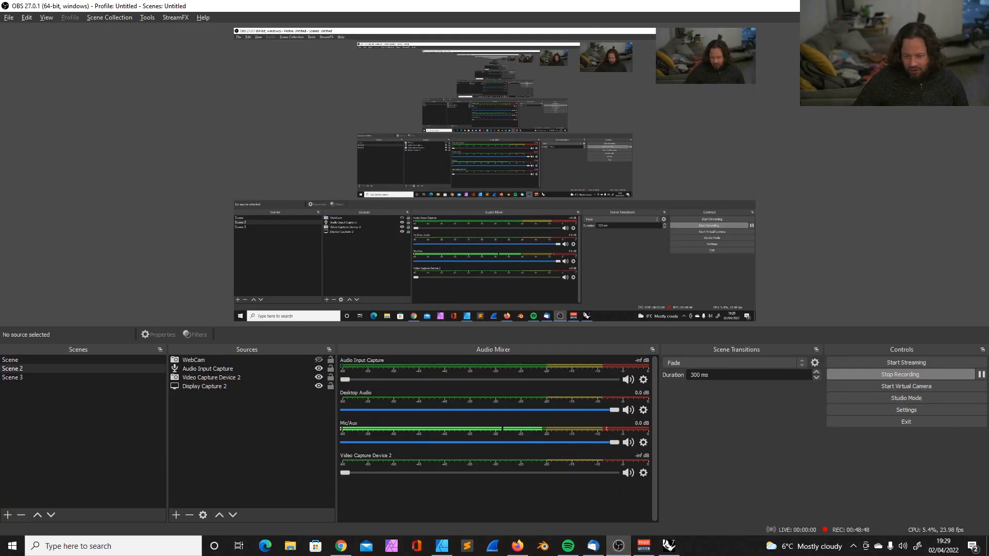
Return to Rhino and examine the refined mesh on the plane's fuselage, windows, wings and fins from several angles
click(621, 547)
right_drag(394, 248, 421, 269)
scroll(422, 273, up, 10)
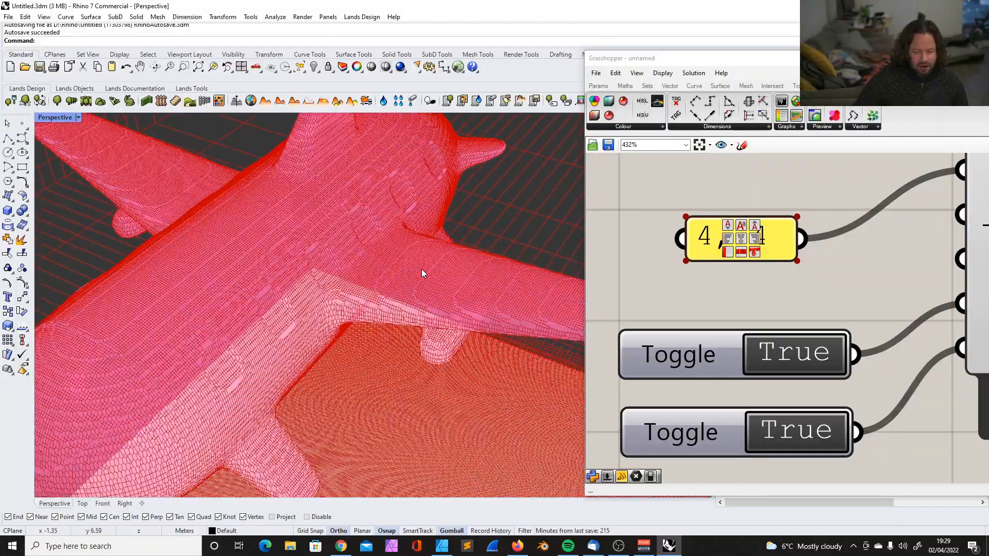
right_drag(389, 277, 338, 207)
scroll(328, 196, up, 8)
scroll(327, 200, down, 6)
right_drag(421, 203, 287, 322)
scroll(393, 295, up, 6)
scroll(397, 309, down, 6)
scroll(426, 309, up, 3)
right_drag(427, 309, 471, 341)
scroll(470, 341, down, 4)
right_drag(360, 337, 303, 312)
scroll(390, 201, up, 5)
scroll(384, 220, down, 5)
right_drag(384, 219, 291, 268)
scroll(332, 243, up, 5)
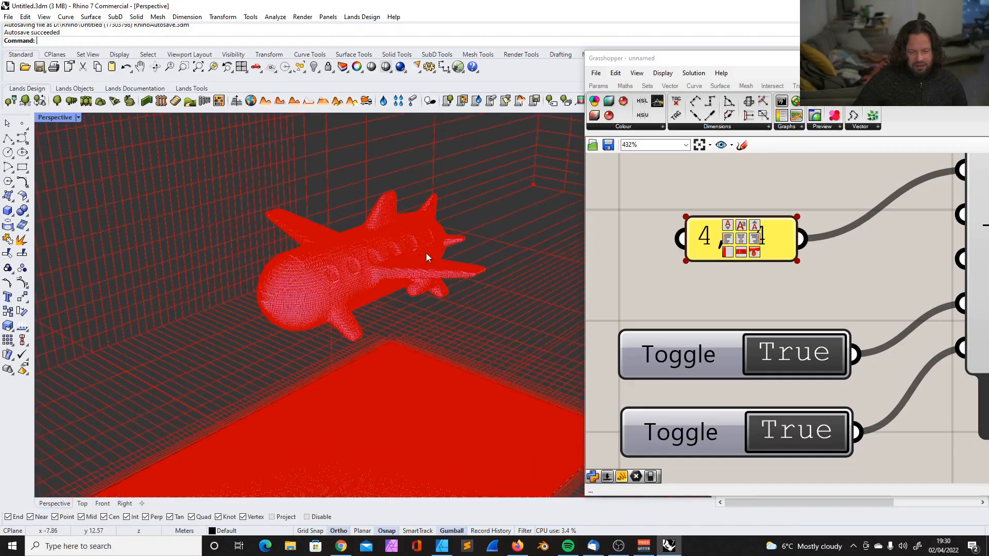
scroll(426, 252, up, 3)
right_drag(426, 252, 360, 248)
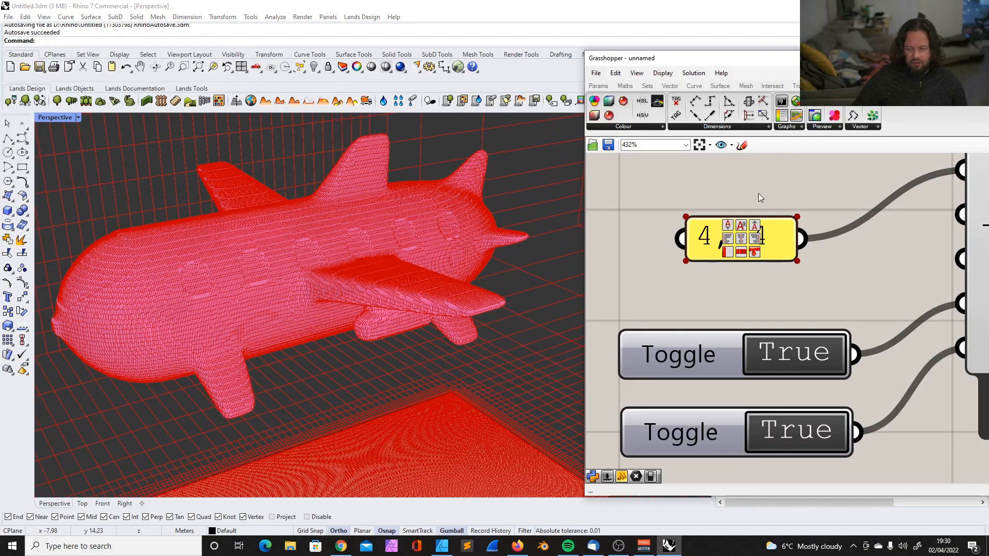
Check the wind tunnel grading's input panels and line up the _cell_to_cell_ratio_ panel beneath the _cell_size_ panel
scroll(758, 193, down, 5)
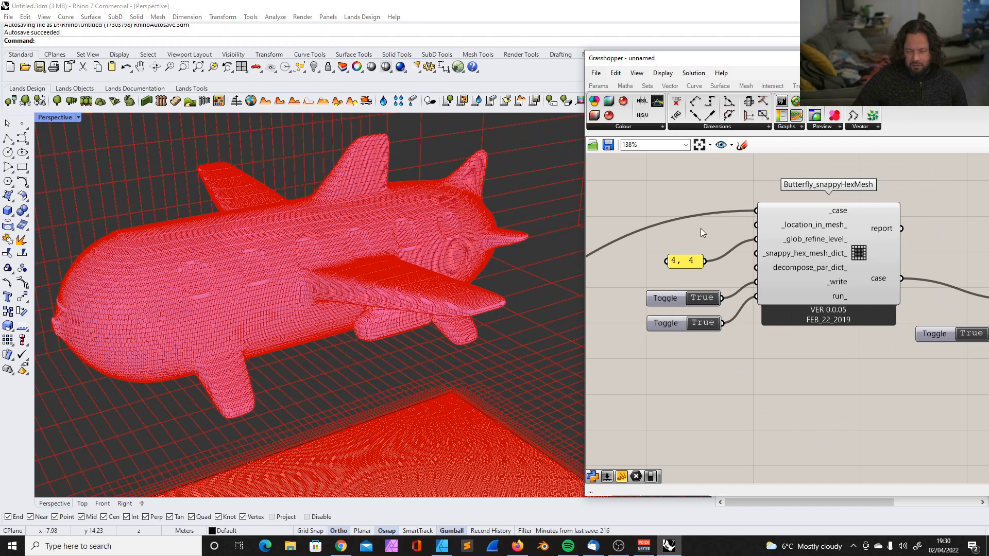
scroll(649, 263, up, 5)
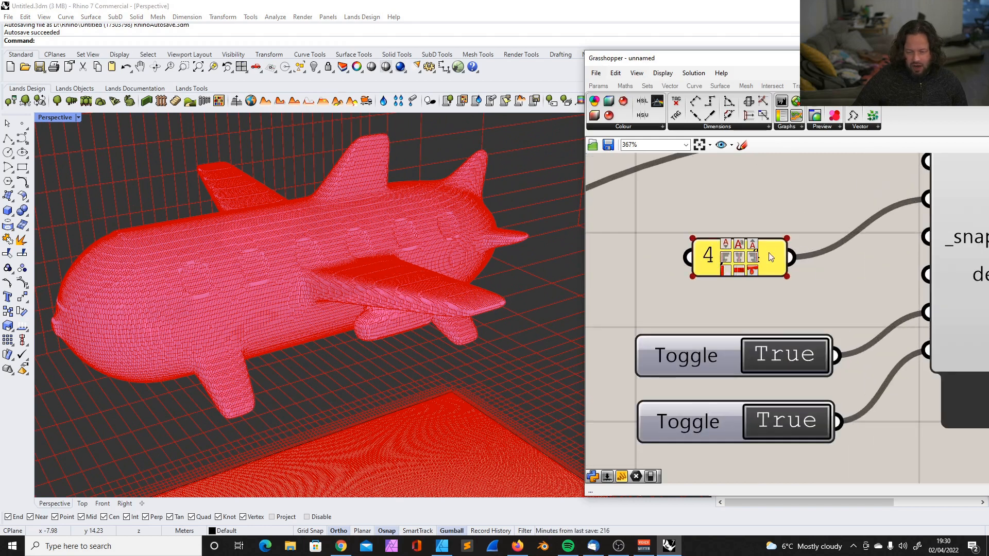
scroll(769, 258, down, 6)
scroll(636, 250, up, 2)
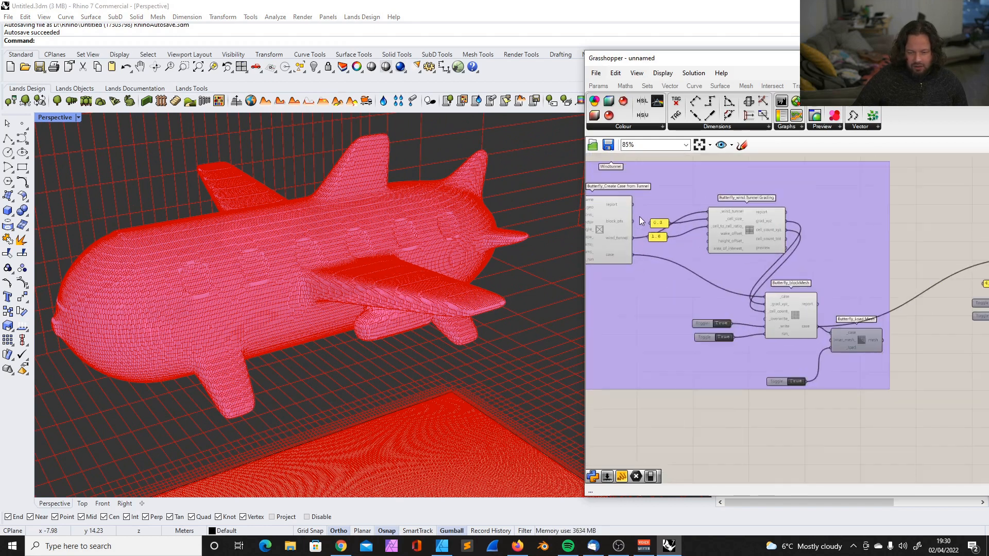
scroll(638, 216, up, 5)
click(686, 215)
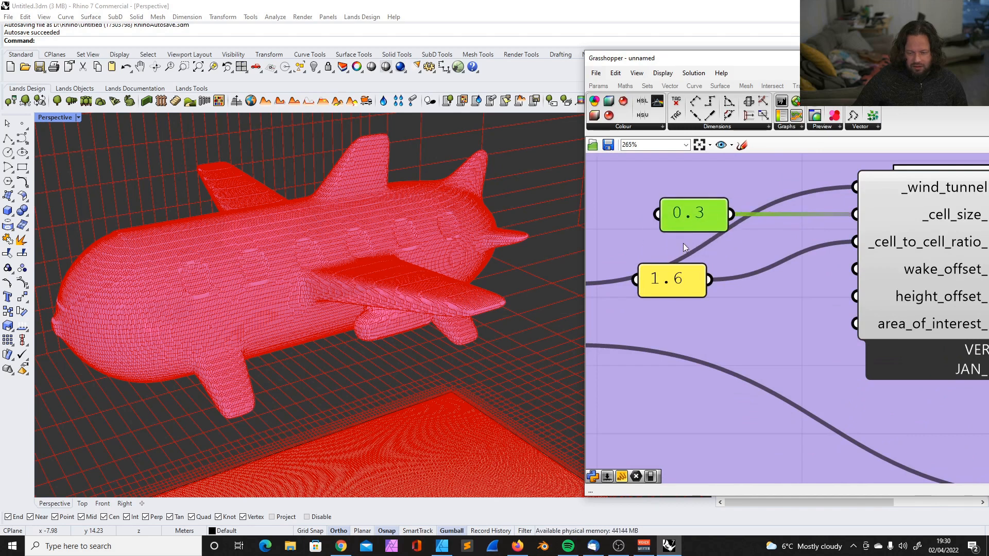
click(679, 283)
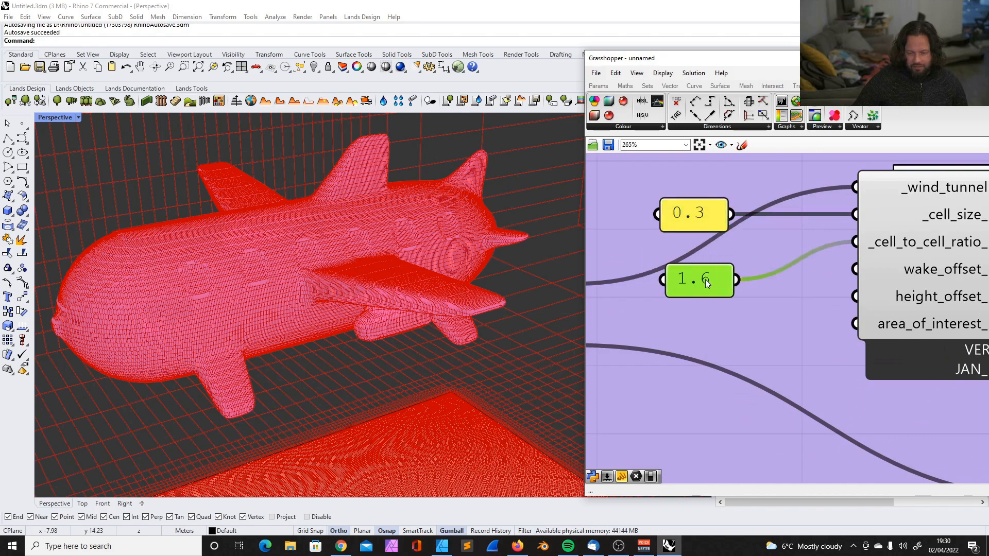
Review snappyHexMesh's global refinement level panel and move the Grasshopper window to show more of the canvas
scroll(672, 263, down, 8)
scroll(806, 270, up, 5)
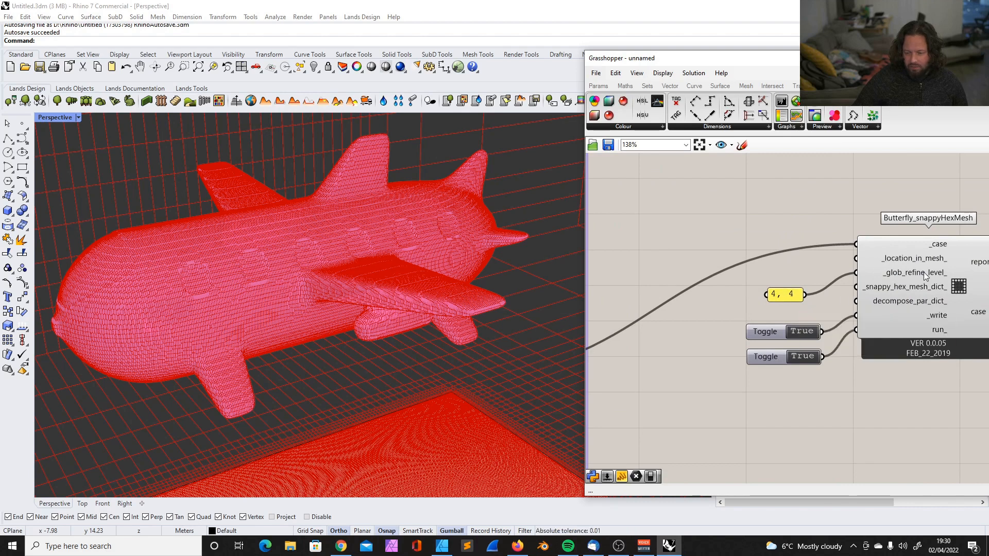
click(791, 296)
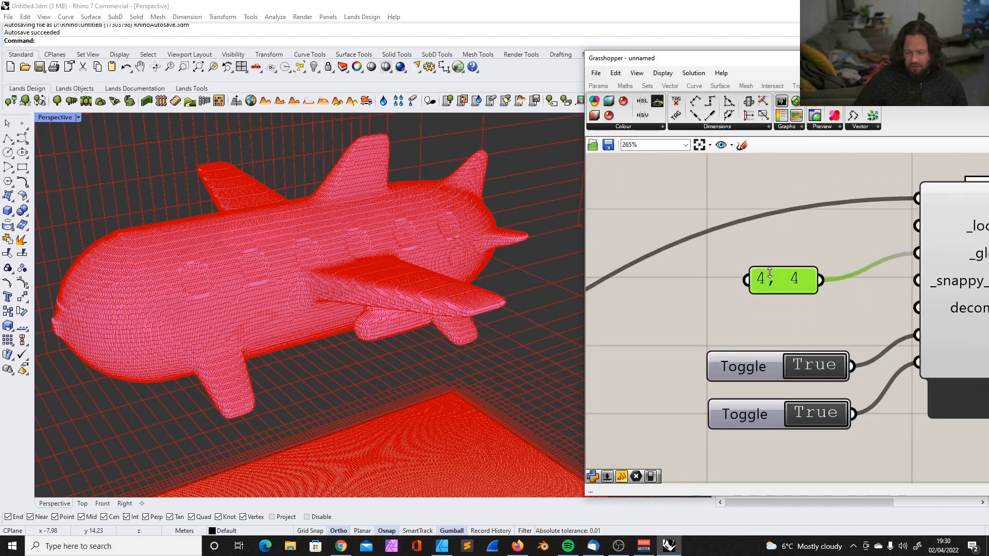
scroll(909, 266, up, 1)
scroll(910, 266, up, 2)
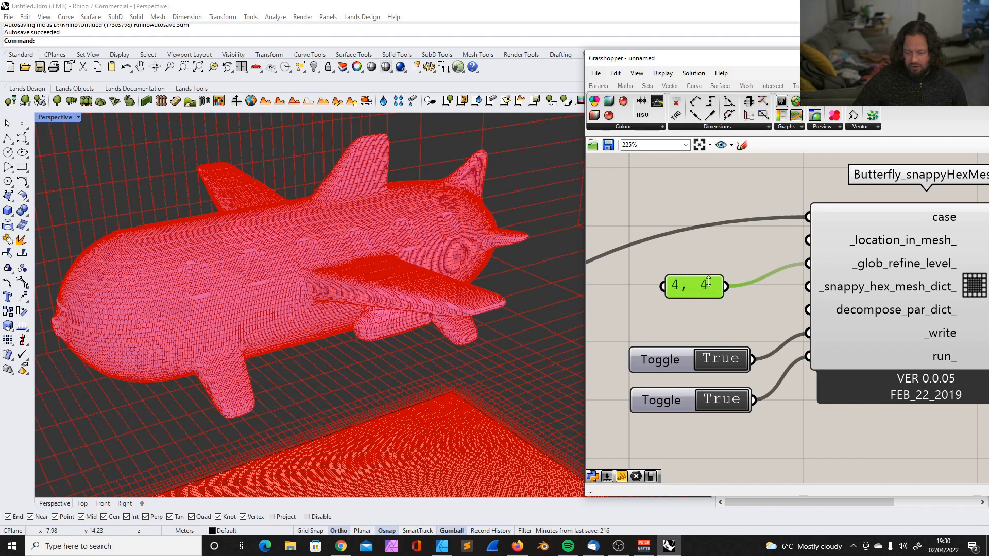
drag(914, 57, 613, 55)
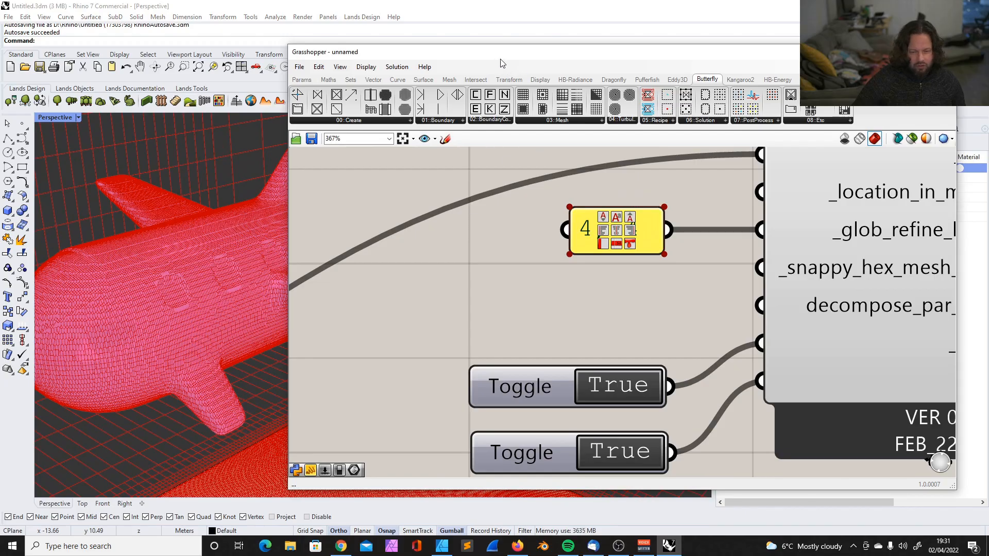
drag(503, 63, 547, 61)
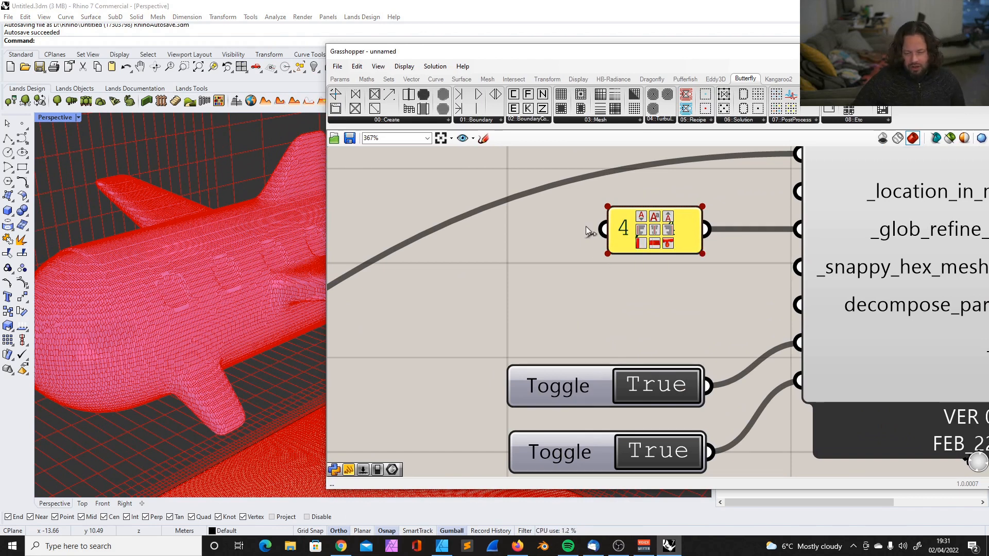
Move snappyHexMesh, its input panel and toggles, and its Load Mesh component together to beside the purple wind tunnel group
scroll(585, 227, down, 6)
drag(550, 159, 881, 323)
drag(703, 219, 676, 302)
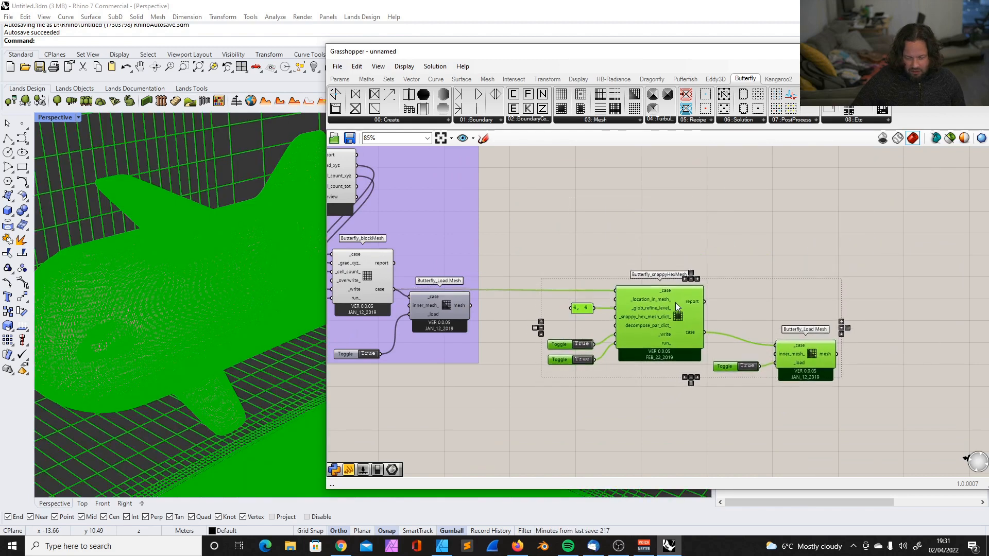
click(627, 235)
scroll(601, 319, up, 3)
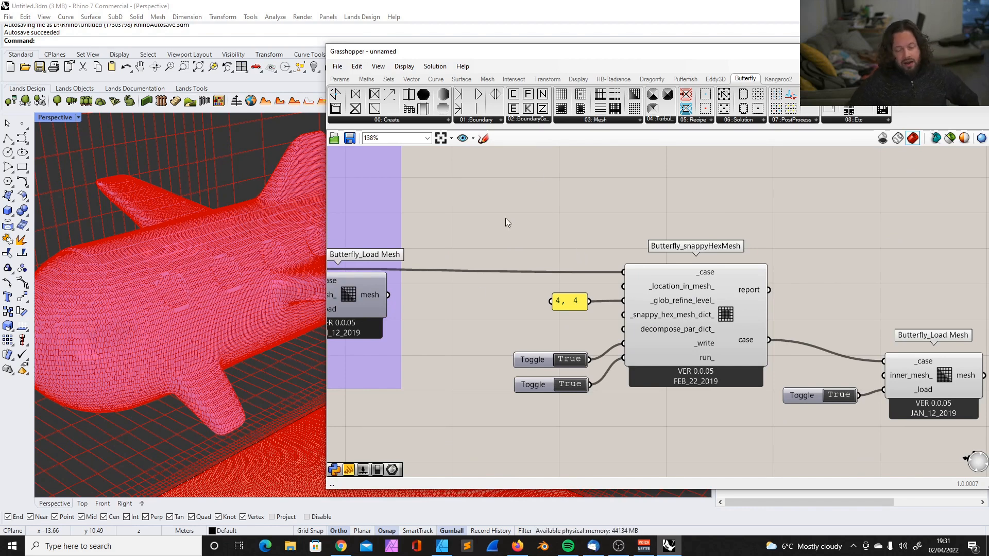
drag(496, 55, 561, 10)
right_drag(267, 274, 309, 281)
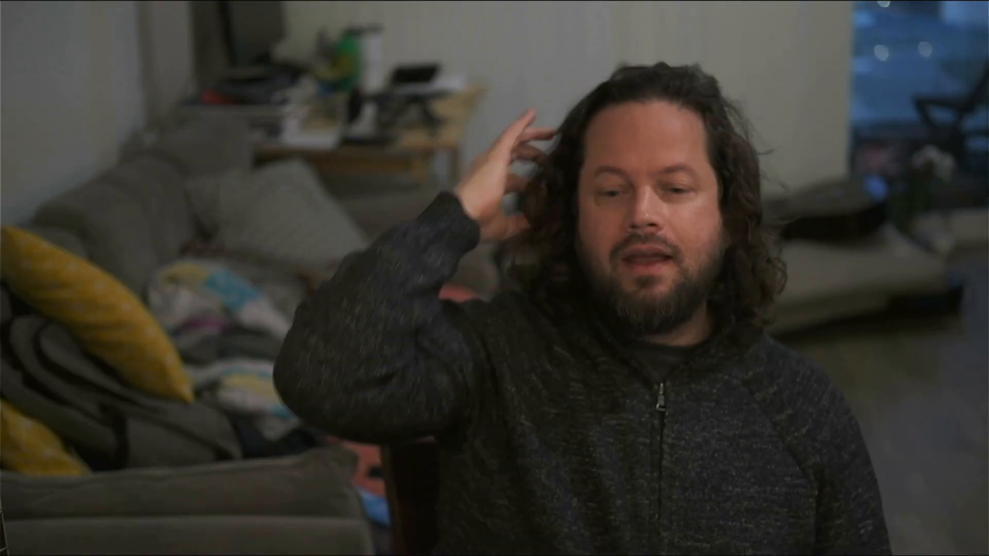